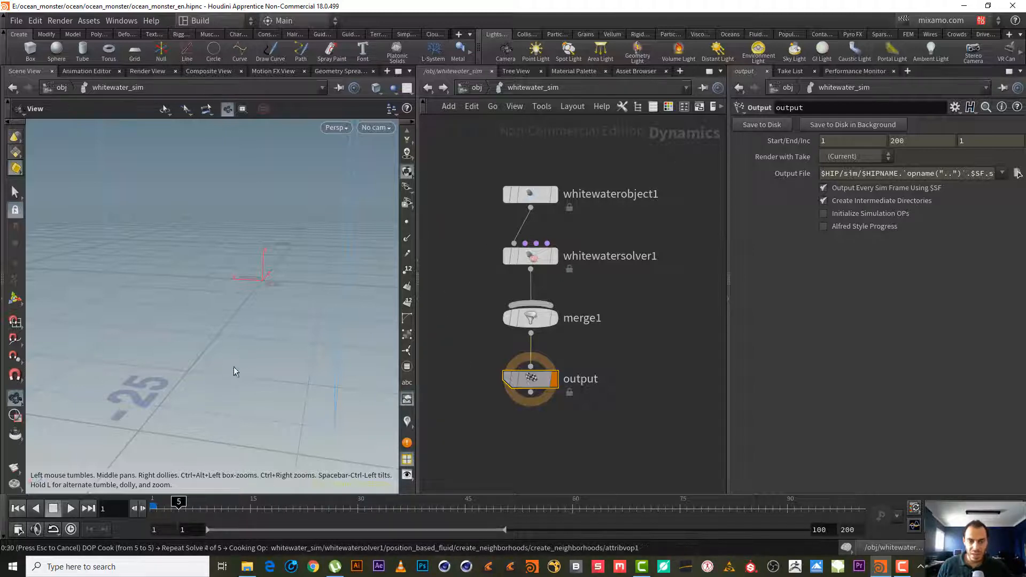
Hide the reference grid in the viewport so the whitewater particles stand alone
{"action": "left_click_drag", "start_coordinate": [238, 293], "coordinate": [278, 316]}
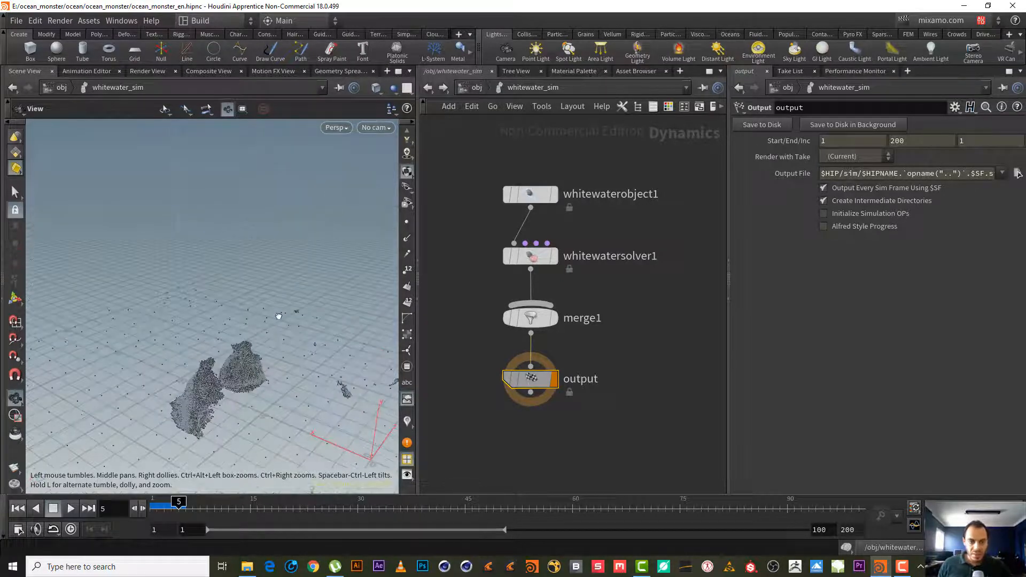
{"action": "middle_click_drag", "start_coordinate": [331, 414], "coordinate": [236, 286]}
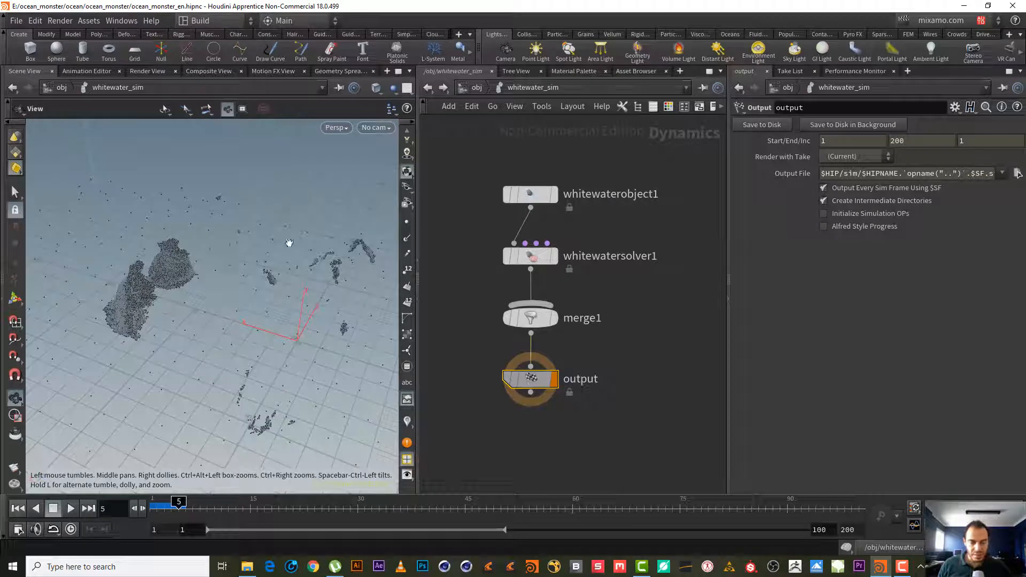
{"action": "middle_click_drag", "start_coordinate": [289, 244], "coordinate": [207, 291]}
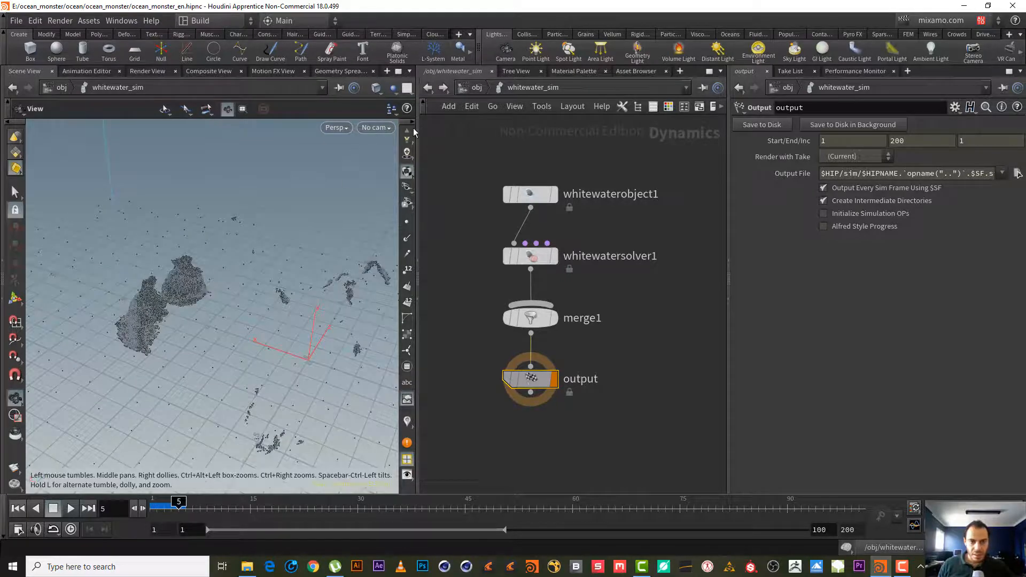
{"action": "scroll", "coordinate": [411, 128], "scroll_direction": "up", "scroll_amount": 5}
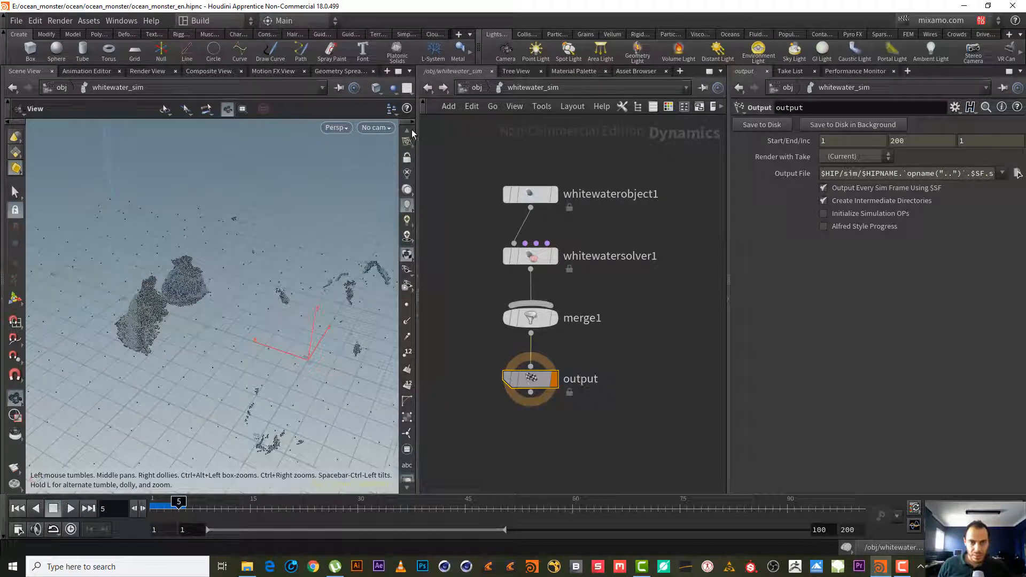
{"action": "scroll", "coordinate": [411, 136], "scroll_direction": "up", "scroll_amount": 1}
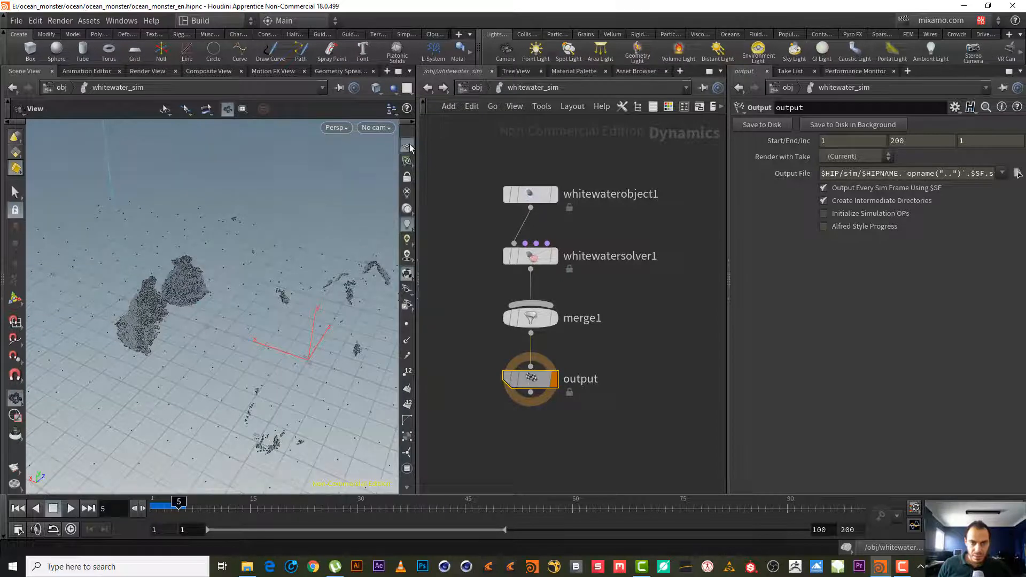
{"action": "left_click_drag", "start_coordinate": [263, 321], "coordinate": [321, 251]}
Set the Voxel Size of whitewatersolver1 to 0.1
{"action": "left_click_drag", "start_coordinate": [601, 219], "coordinate": [512, 164]}
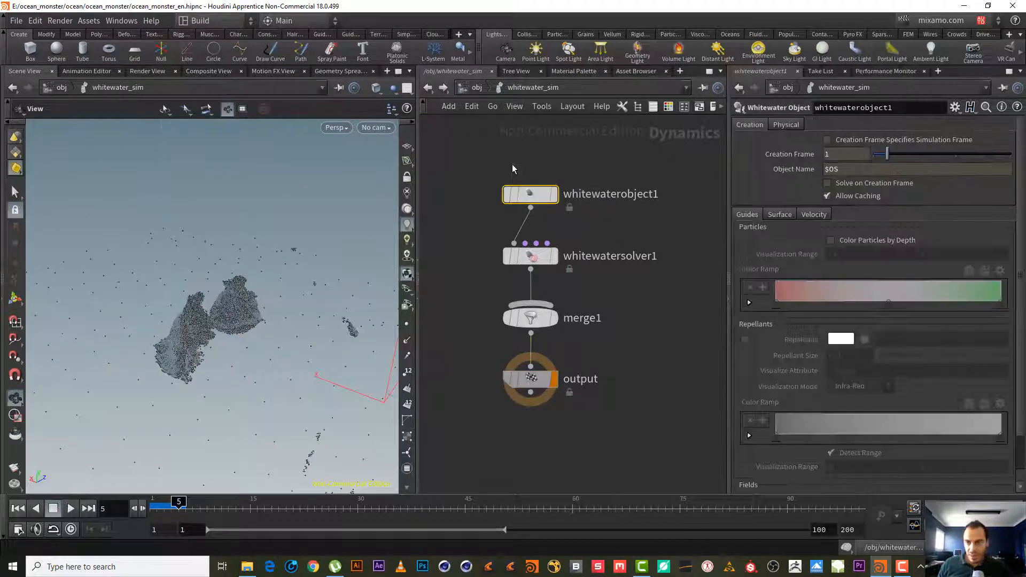
{"action": "left_click_drag", "start_coordinate": [613, 226], "coordinate": [487, 152]}
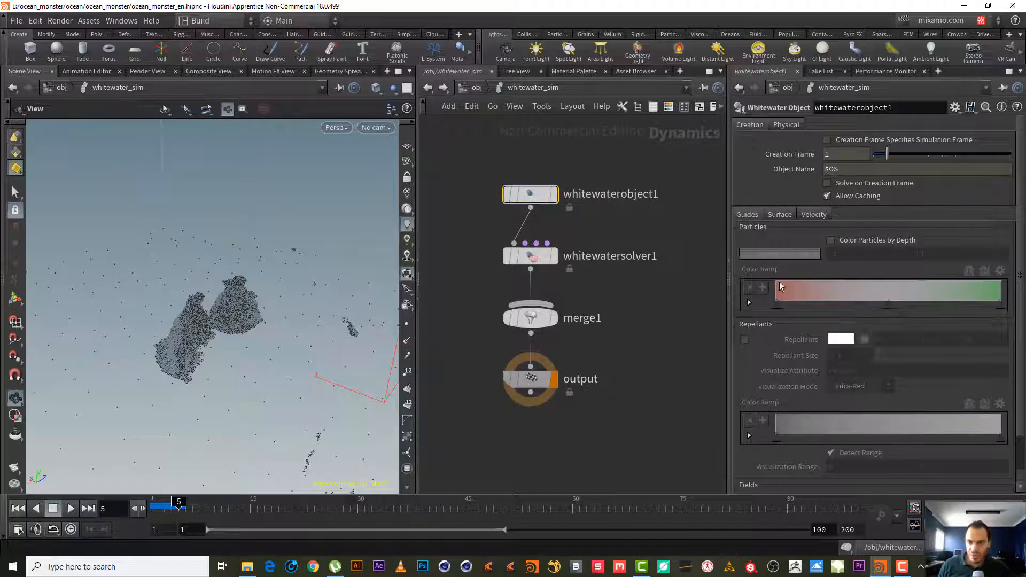
{"action": "left_click_drag", "start_coordinate": [607, 226], "coordinate": [500, 284]}
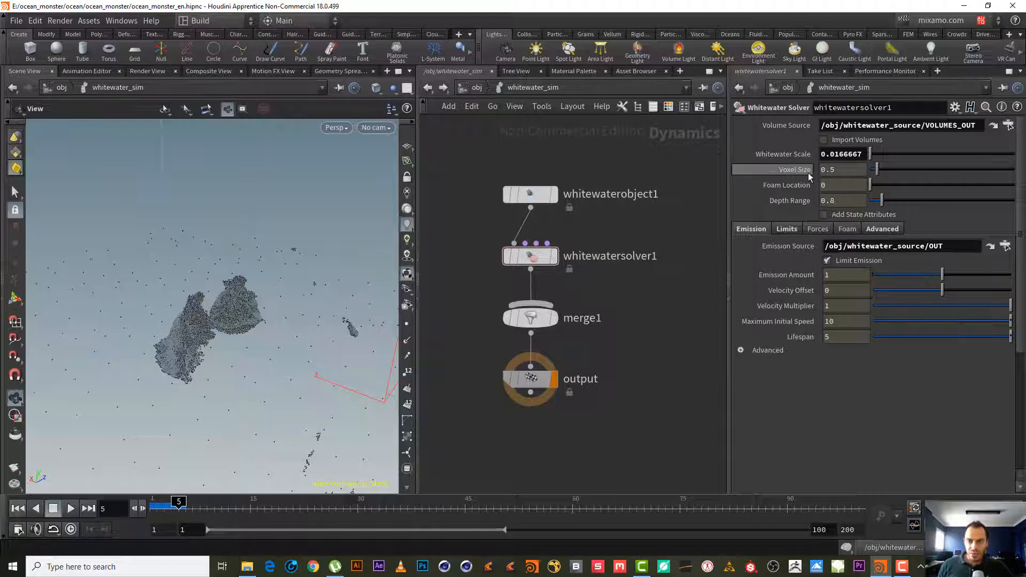
{"action": "left_click", "coordinate": [828, 170]}
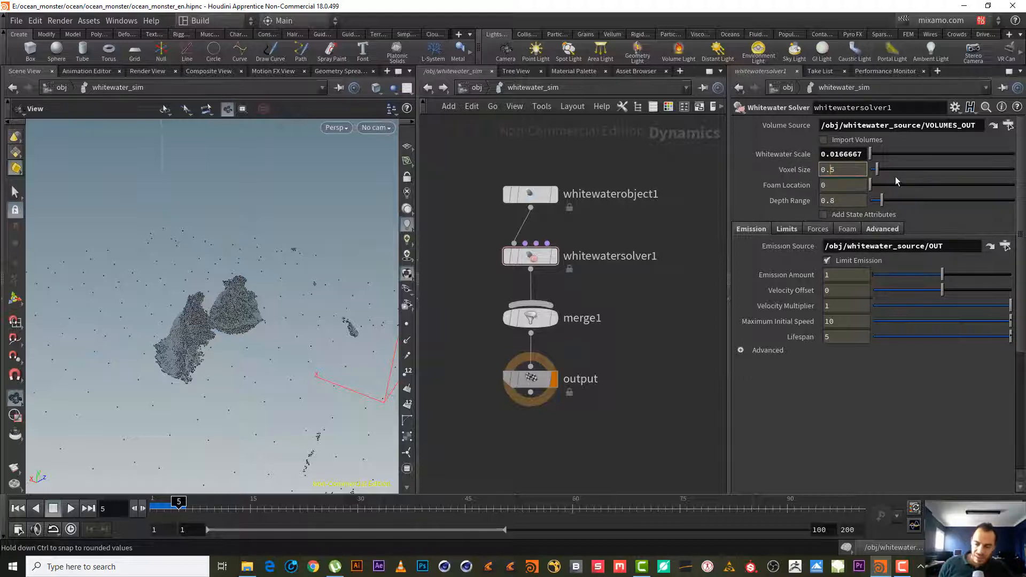
{"action": "key", "text": "BackSpace"}
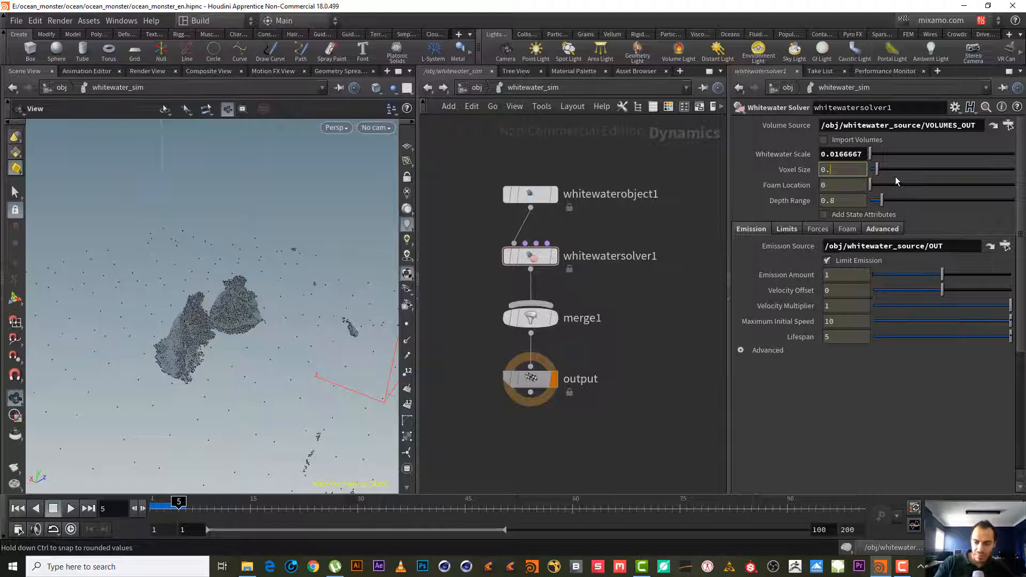
{"action": "type", "text": "1"}
{"action": "key", "text": "Return"}
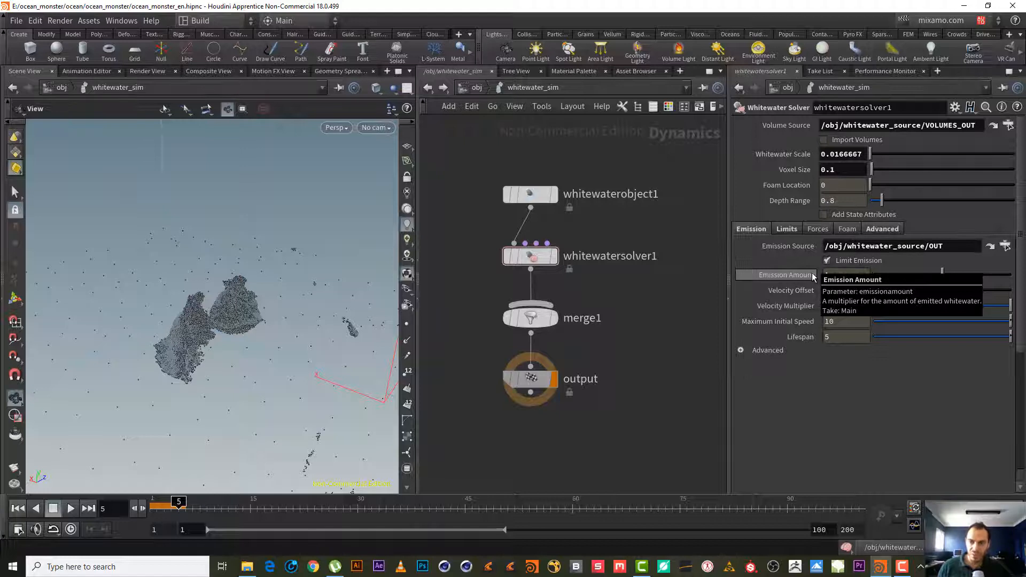
Try an Emission Amount of 1.5 on the whitewater solver and set it back to 1
{"action": "left_click", "coordinate": [846, 276]}
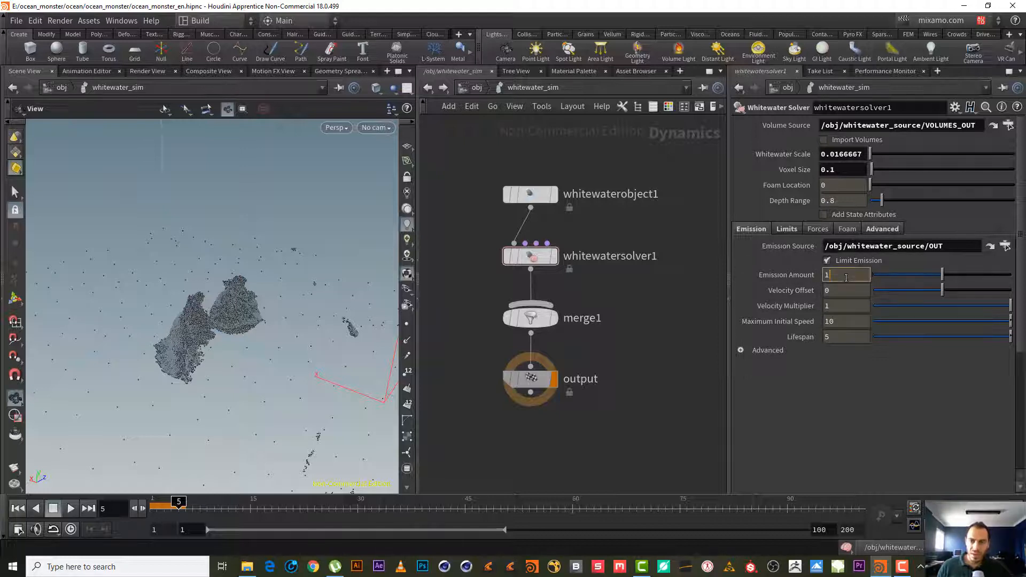
{"action": "type", "text": ".5"}
{"action": "key", "text": "Return"}
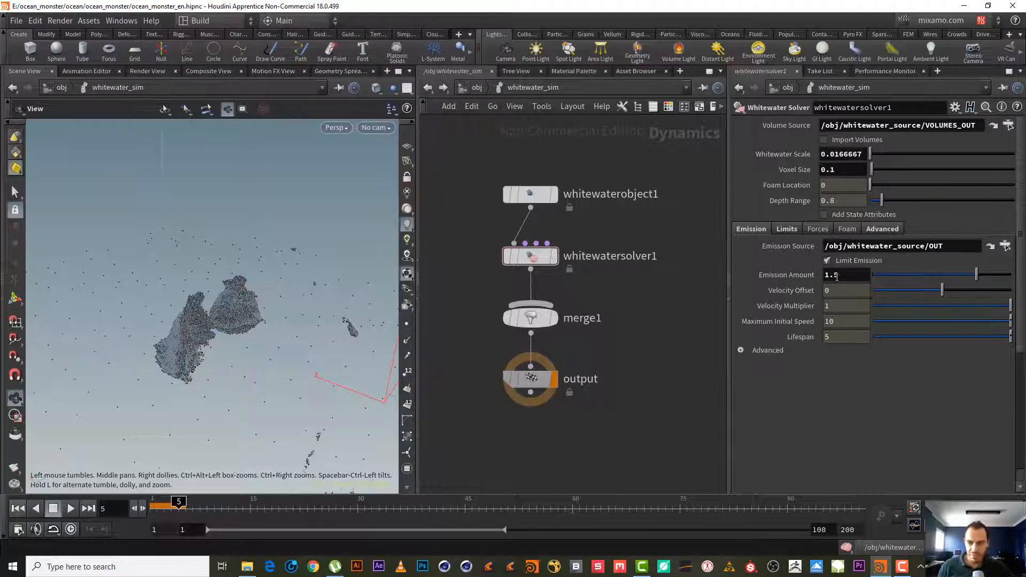
{"action": "left_click", "coordinate": [856, 276]}
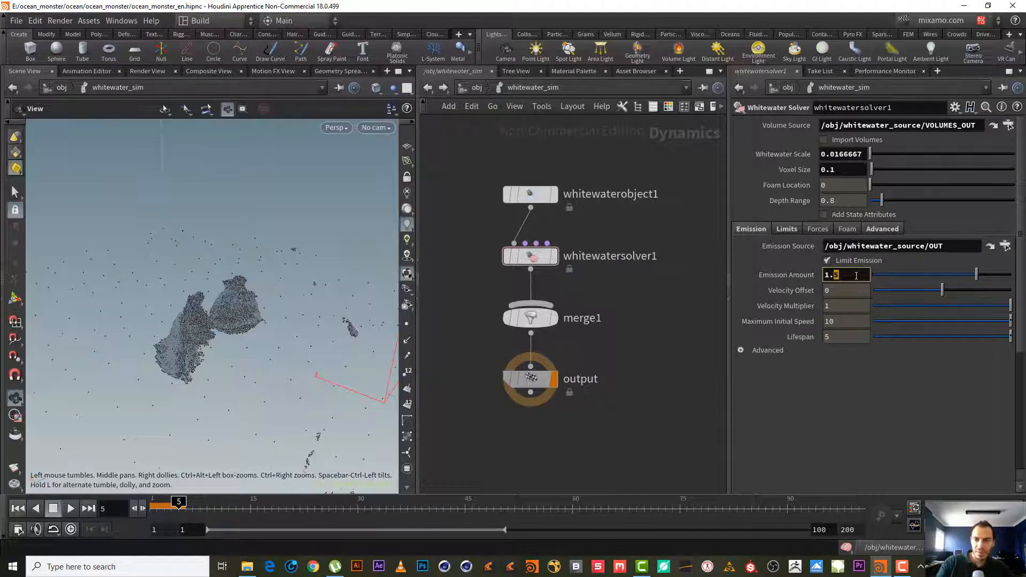
{"action": "key", "text": "Return"}
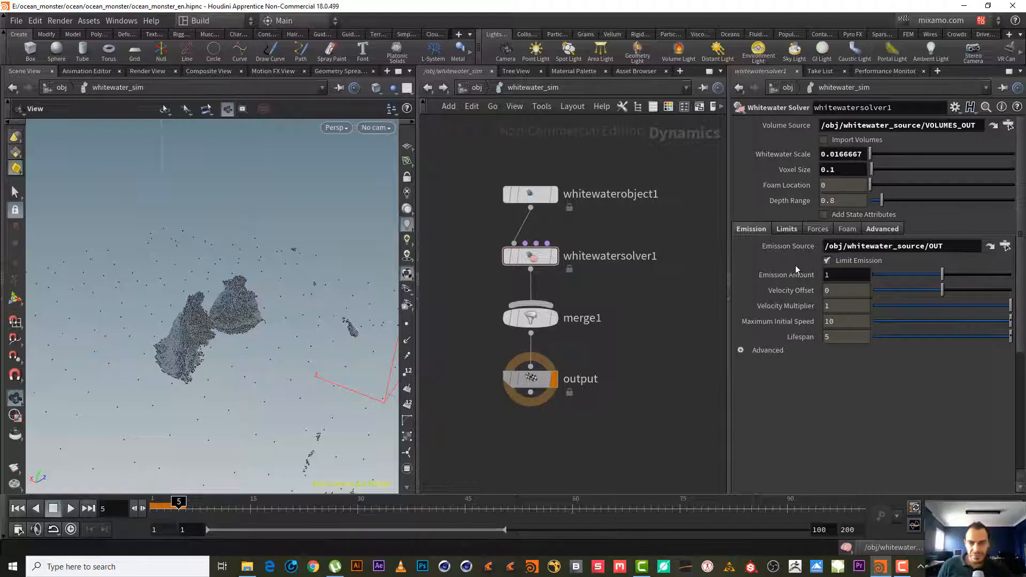
Set the whitewater solver's Velocity Offset to 0.05 and enable Add State Attributes
{"action": "left_click", "coordinate": [852, 293]}
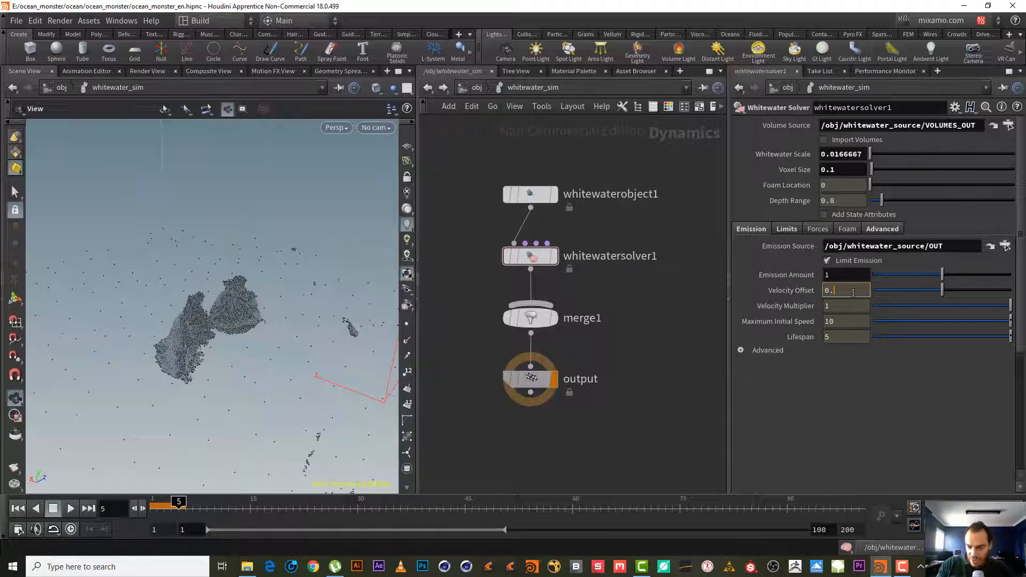
{"action": "type", "text": ".50"}
{"action": "key", "text": "BackSpace"}
{"action": "key", "text": "BackSpace"}
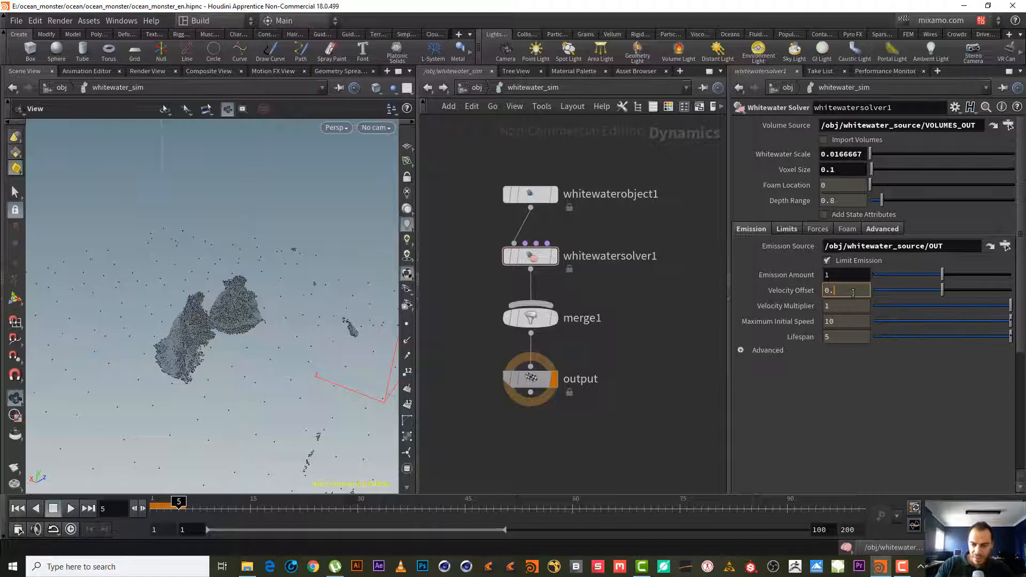
{"action": "type", "text": "05"}
{"action": "key", "text": "Return"}
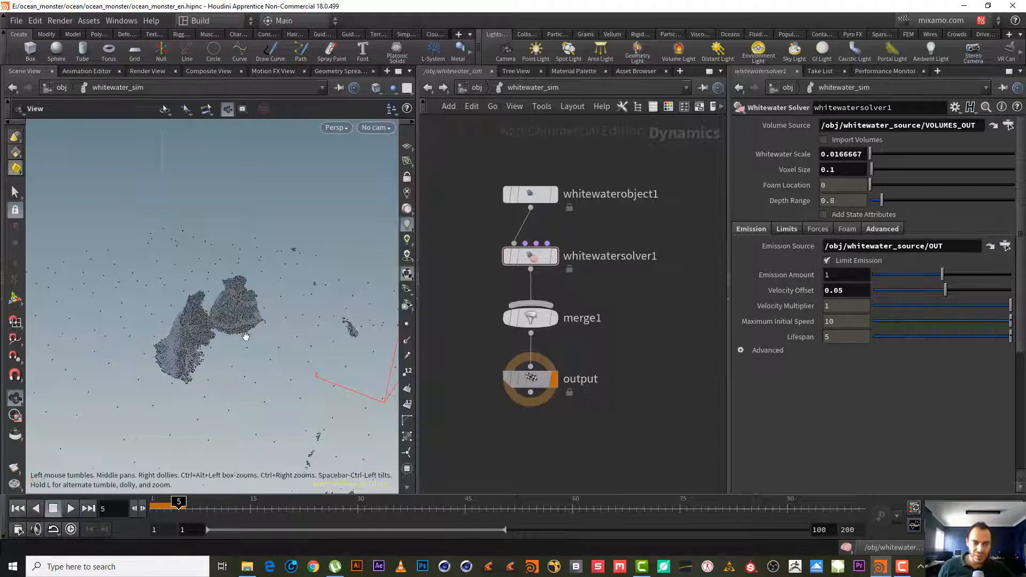
{"action": "scroll", "coordinate": [198, 324], "scroll_direction": "up", "scroll_amount": 5}
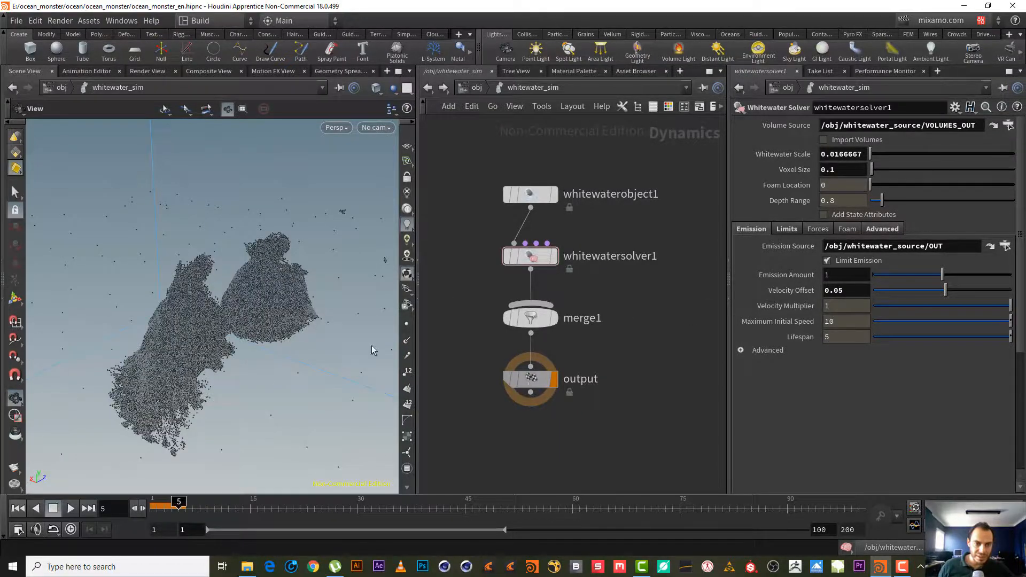
{"action": "right_click_drag", "start_coordinate": [208, 312], "coordinate": [266, 334]}
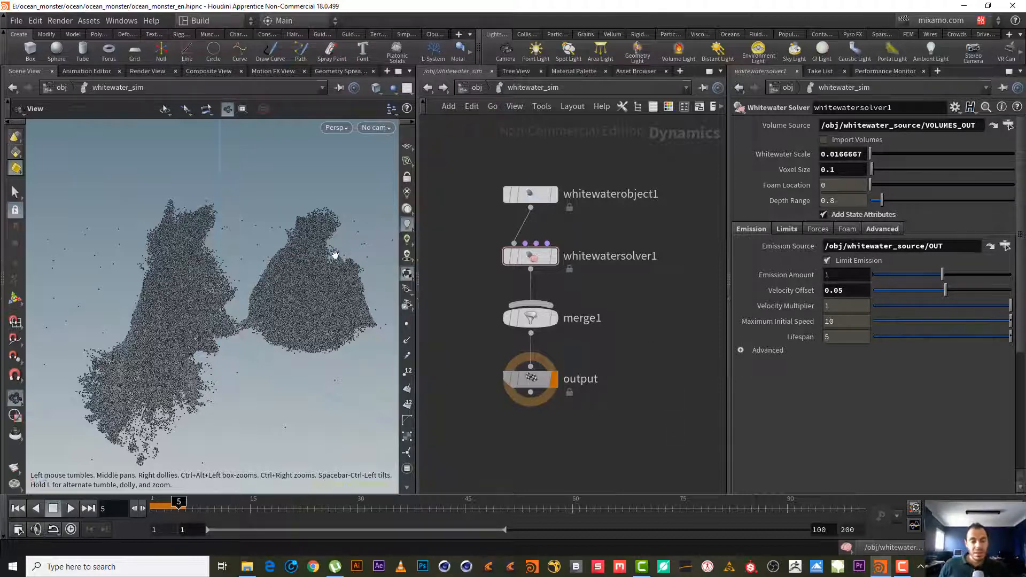
Examine the shape and spread of the two whitewater particle clusters from several angles and distances
{"action": "mouse_move", "coordinate": [288, 270]}
{"action": "left_mouse_down"}
{"action": "mouse_move", "coordinate": [268, 287]}
{"action": "mouse_move", "coordinate": [289, 288]}
{"action": "left_mouse_up"}
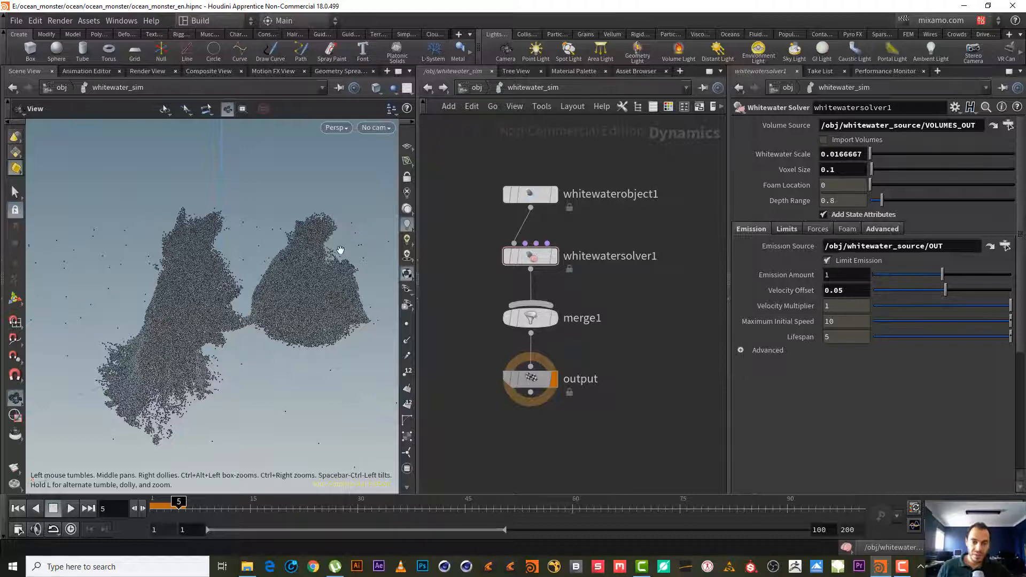
{"action": "left_click_drag", "start_coordinate": [332, 277], "coordinate": [236, 314]}
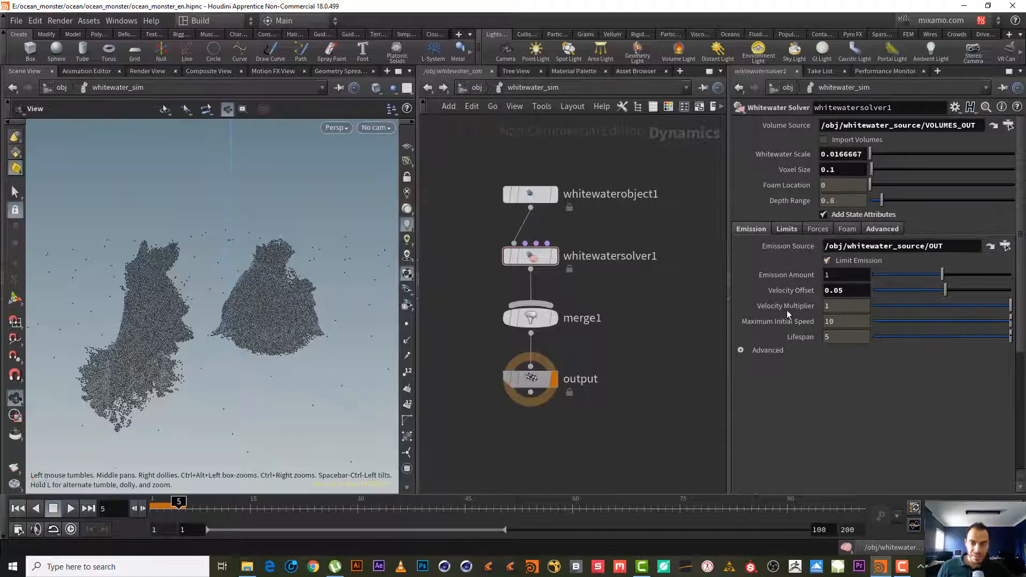
{"action": "left_click_drag", "start_coordinate": [312, 327], "coordinate": [299, 297]}
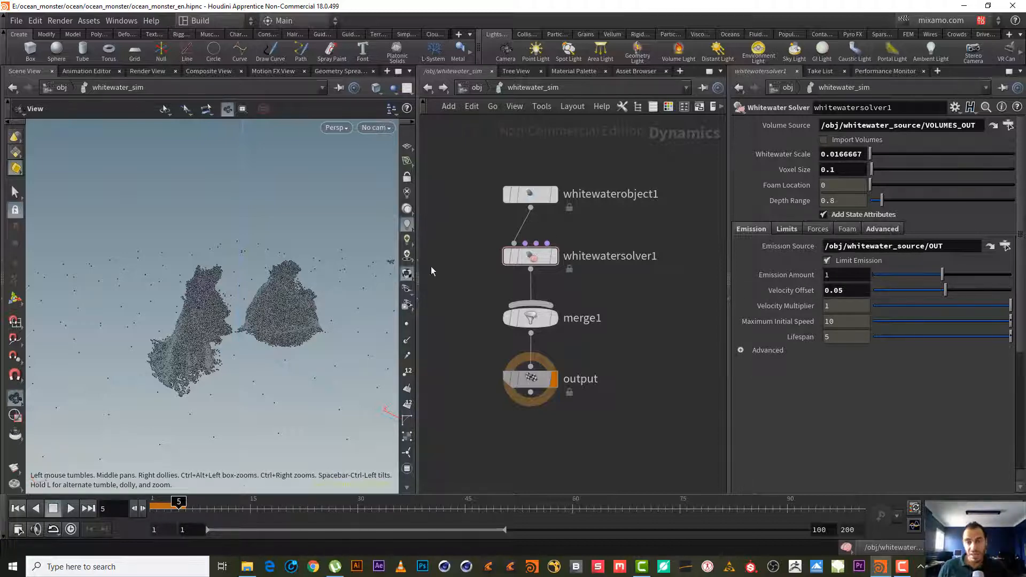
{"action": "right_click_drag", "start_coordinate": [284, 294], "coordinate": [348, 287]}
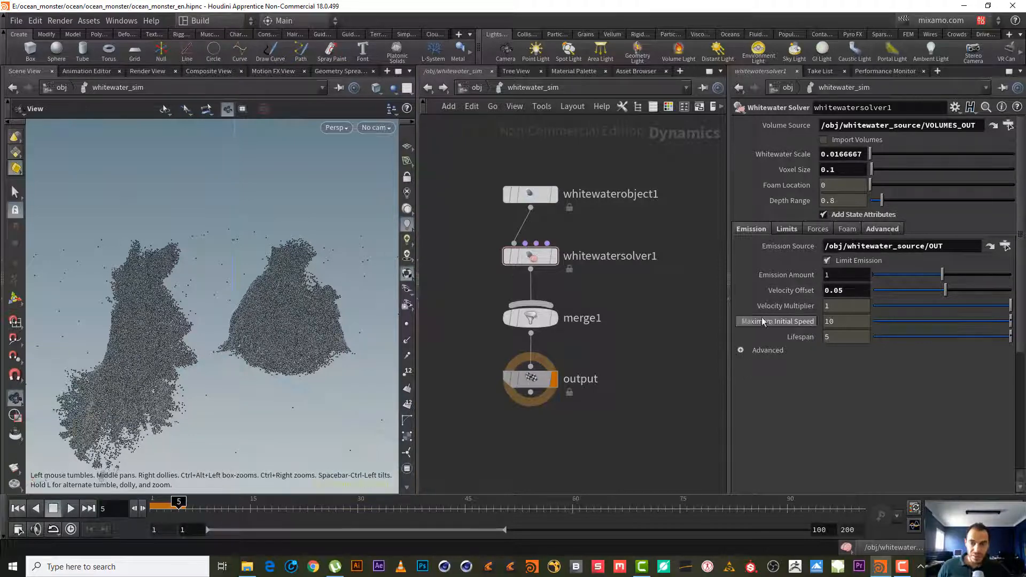
{"action": "left_click_drag", "start_coordinate": [230, 330], "coordinate": [213, 366]}
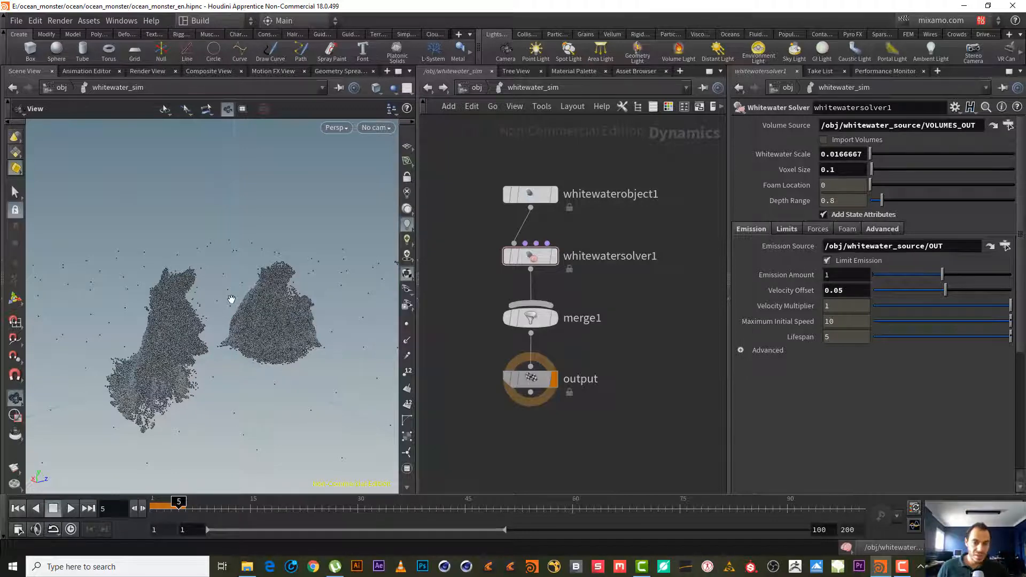
{"action": "left_click_drag", "start_coordinate": [212, 355], "coordinate": [302, 293]}
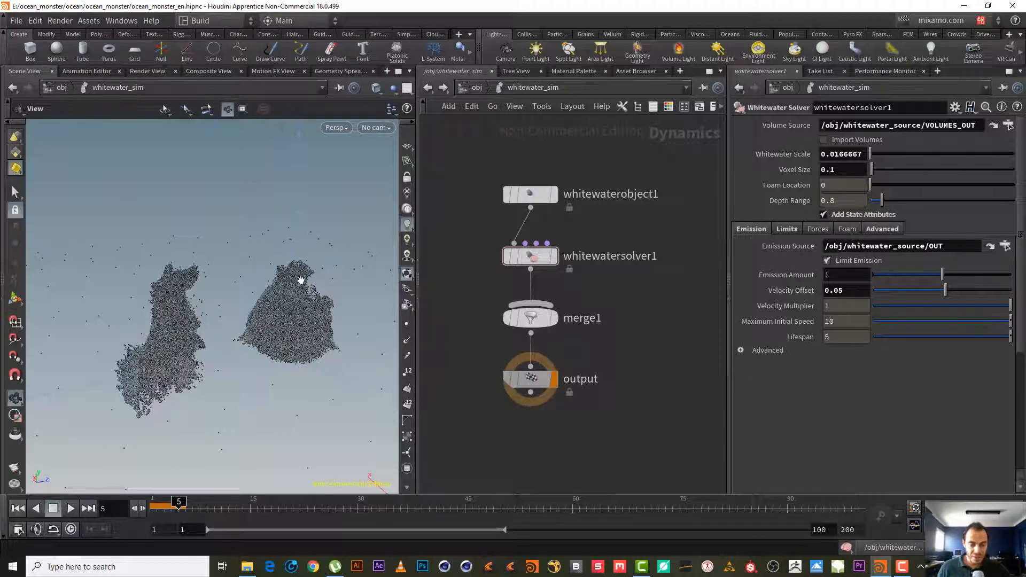
{"action": "left_click_drag", "start_coordinate": [270, 282], "coordinate": [216, 287]}
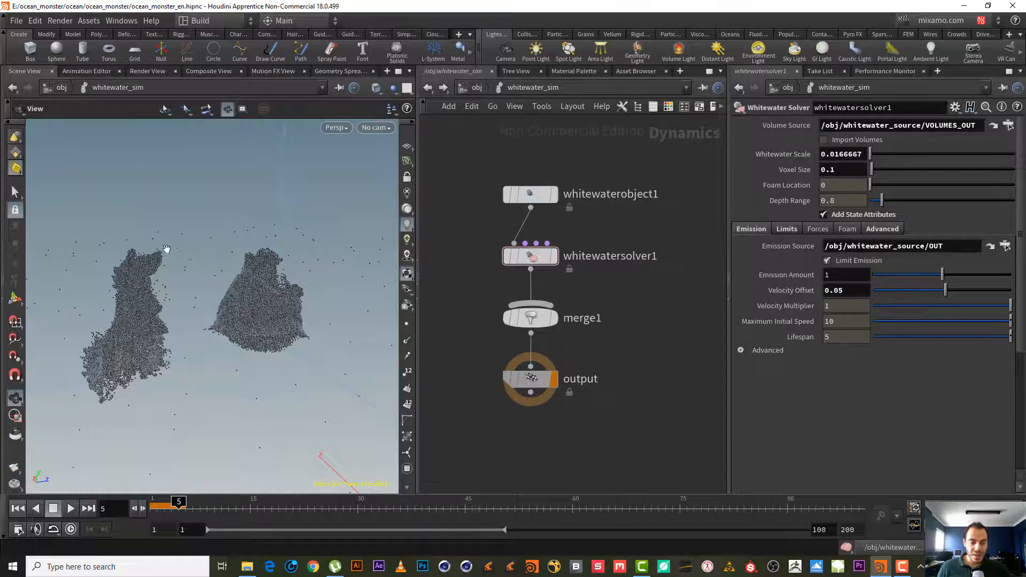
{"action": "scroll", "coordinate": [252, 280], "scroll_direction": "up", "scroll_amount": 2}
{"action": "scroll", "coordinate": [261, 287], "scroll_direction": "up", "scroll_amount": 2}
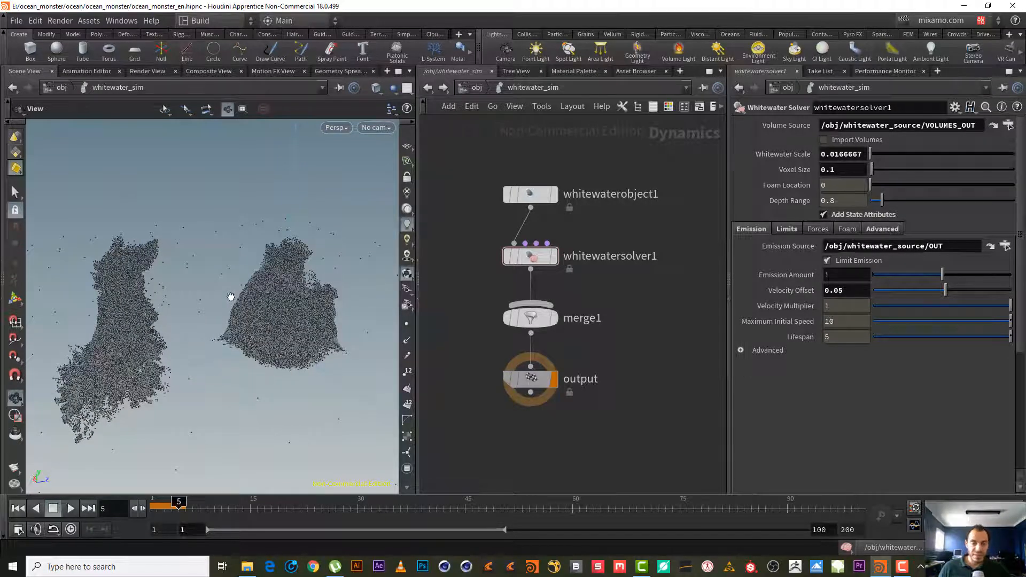
{"action": "scroll", "coordinate": [211, 298], "scroll_direction": "down", "scroll_amount": 2}
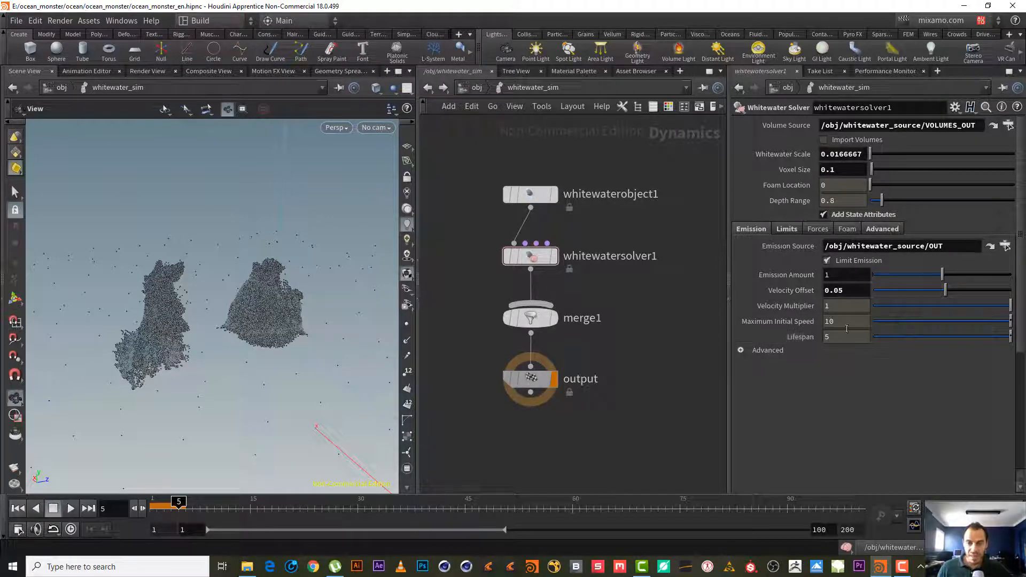
Set the whitewater solver's emission Lifespan to the expression 4*24 and show its evaluated value
{"action": "mouse_move", "coordinate": [758, 308]}
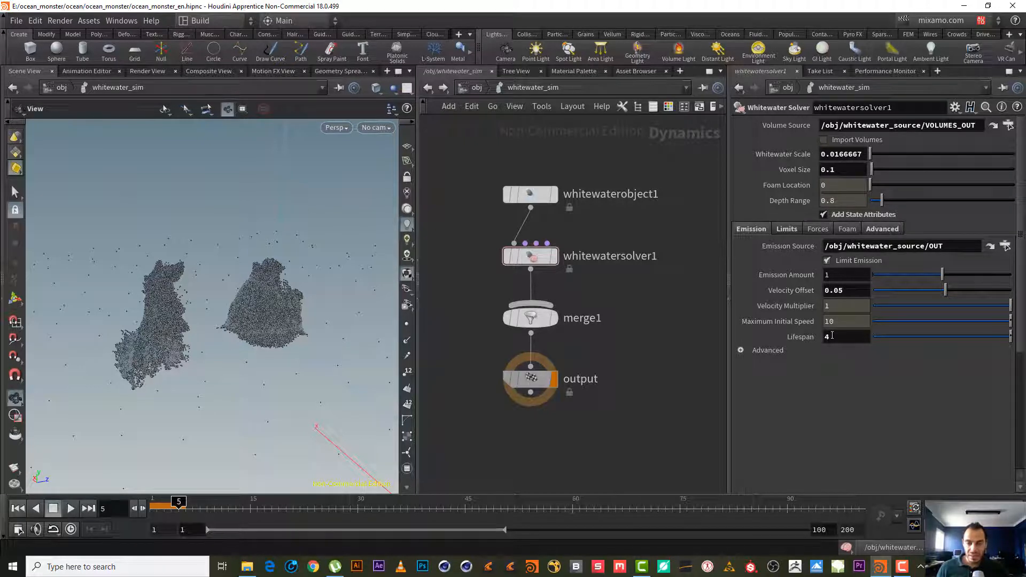
{"action": "left_click", "coordinate": [837, 340]}
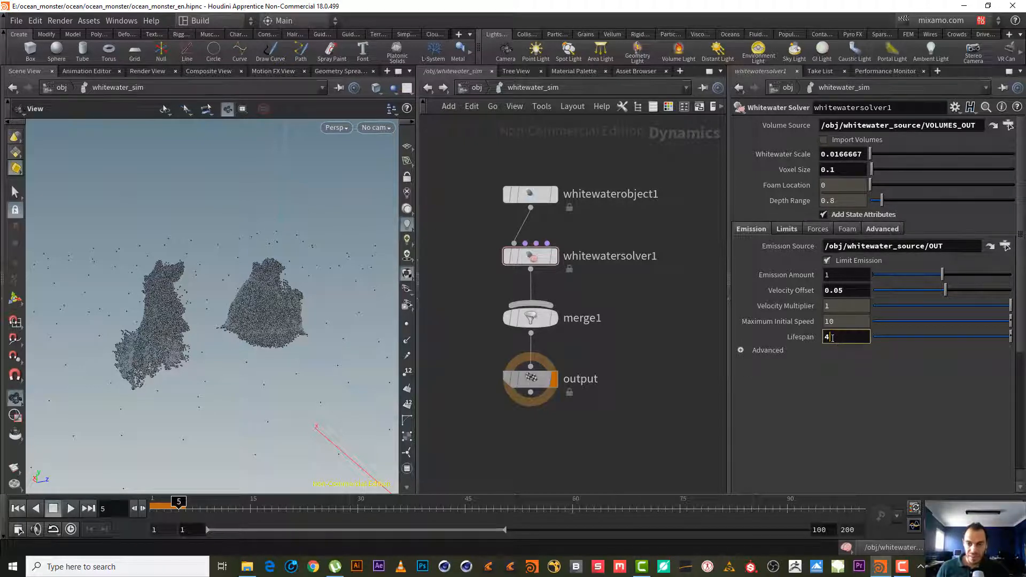
{"action": "left_click", "coordinate": [832, 339]}
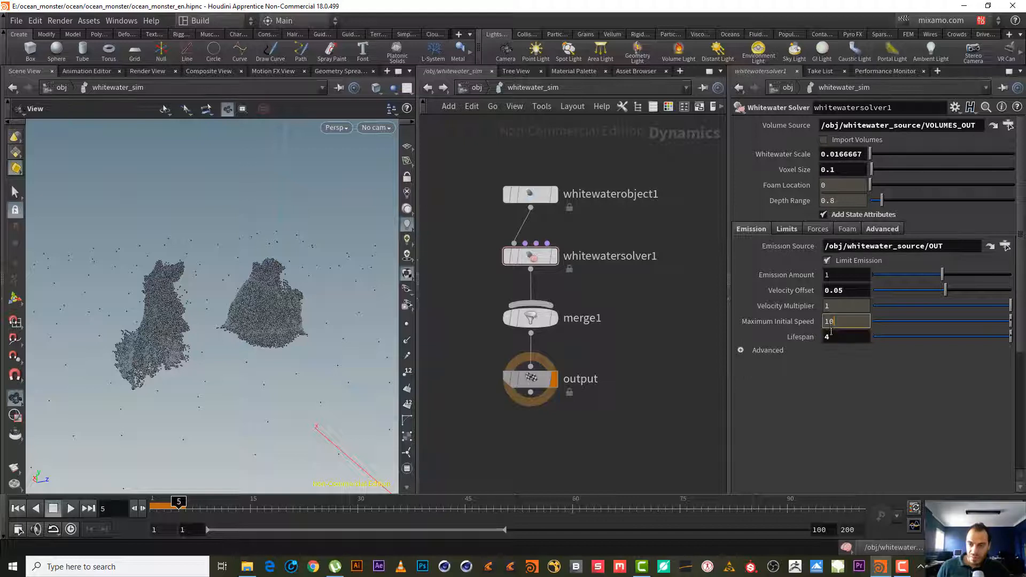
{"action": "type", "text": "*"}
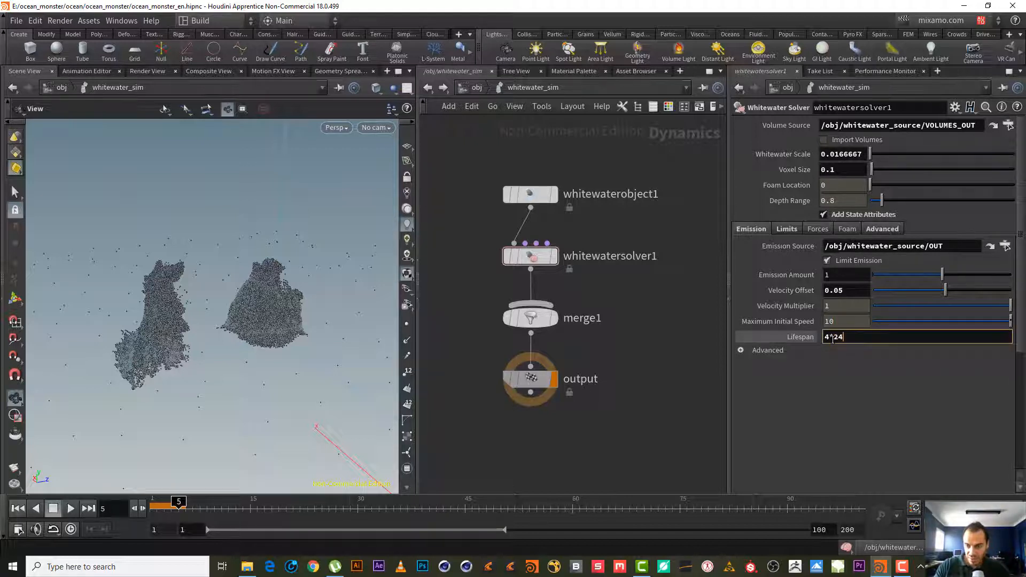
{"action": "key", "text": "Return"}
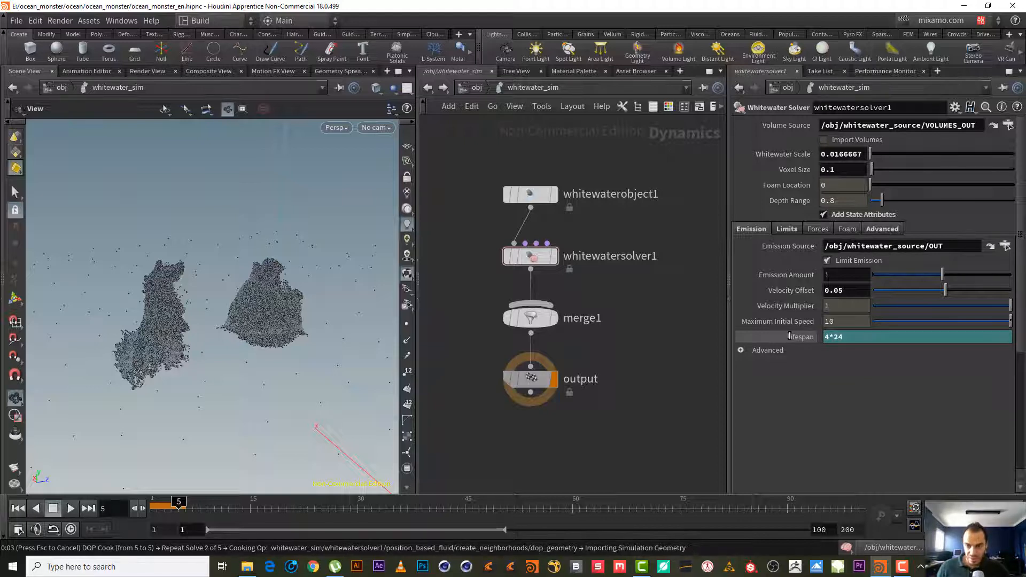
{"action": "left_click", "coordinate": [789, 335]}
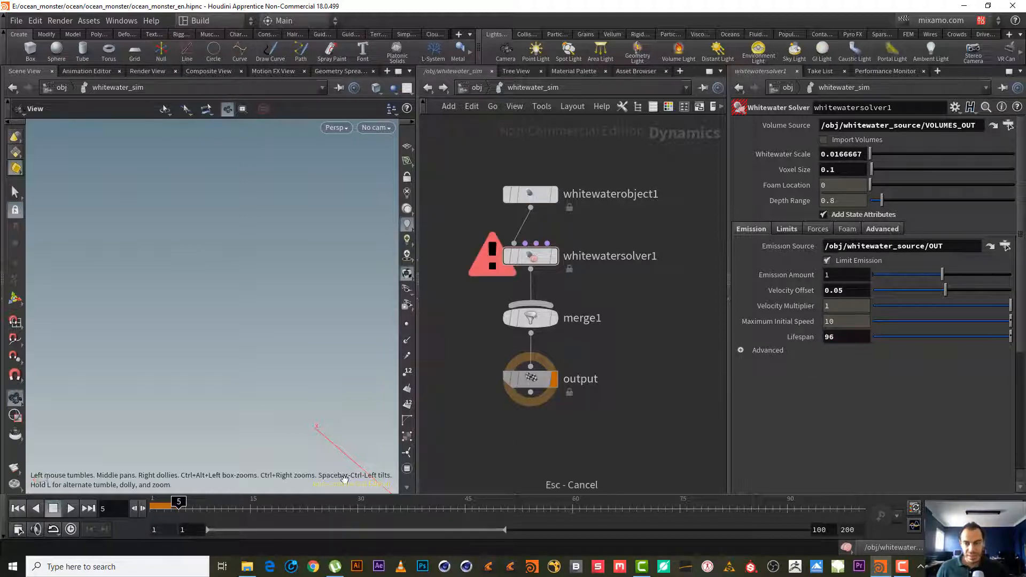
Set the whitewater solver's emission Lifespan to 4 and return the timeline to frame 1
{"action": "type", "text": "95"}
{"action": "left_click_drag", "start_coordinate": [829, 335], "coordinate": [806, 333]}
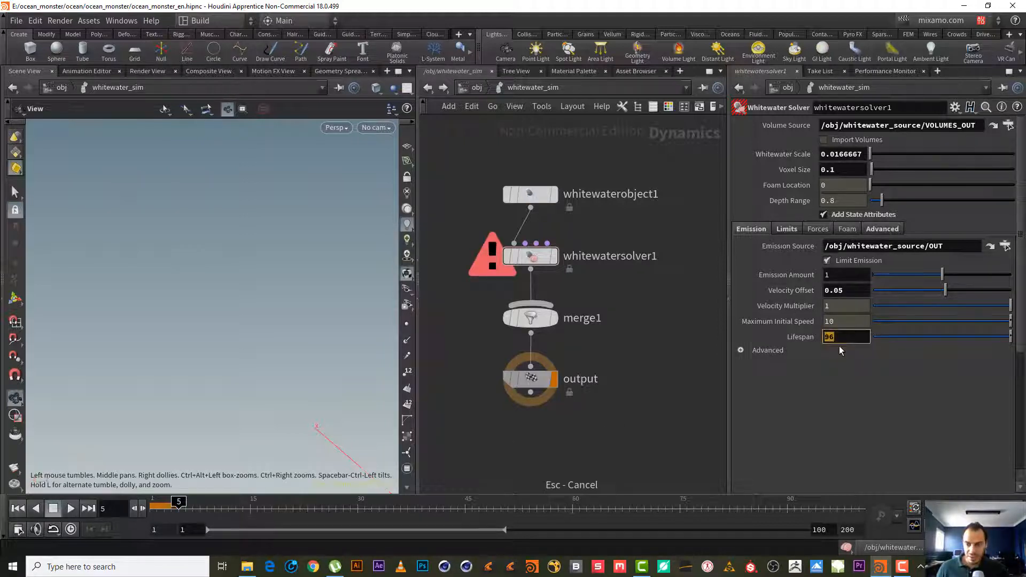
{"action": "type", "text": "4"}
{"action": "key", "text": "Return"}
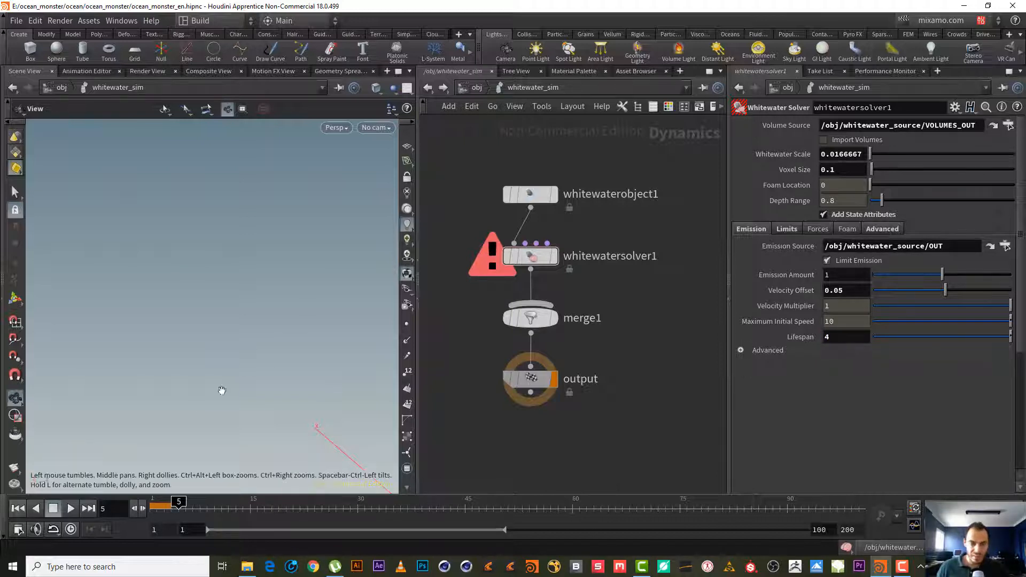
{"action": "left_click", "coordinate": [18, 508]}
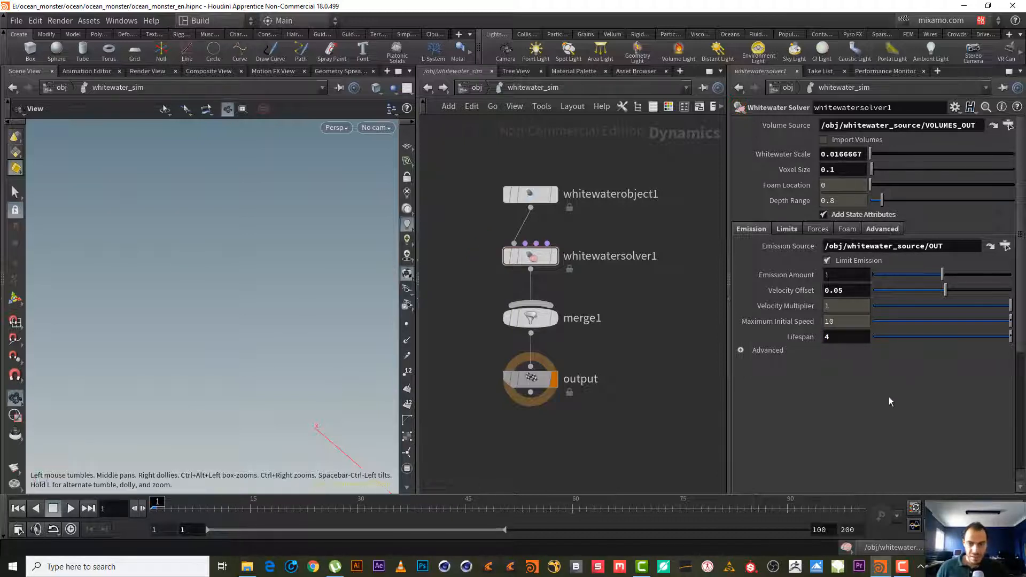
Reveal the solver's advanced emission settings and simulate the whitewater up to frame 6
{"action": "left_click", "coordinate": [741, 350]}
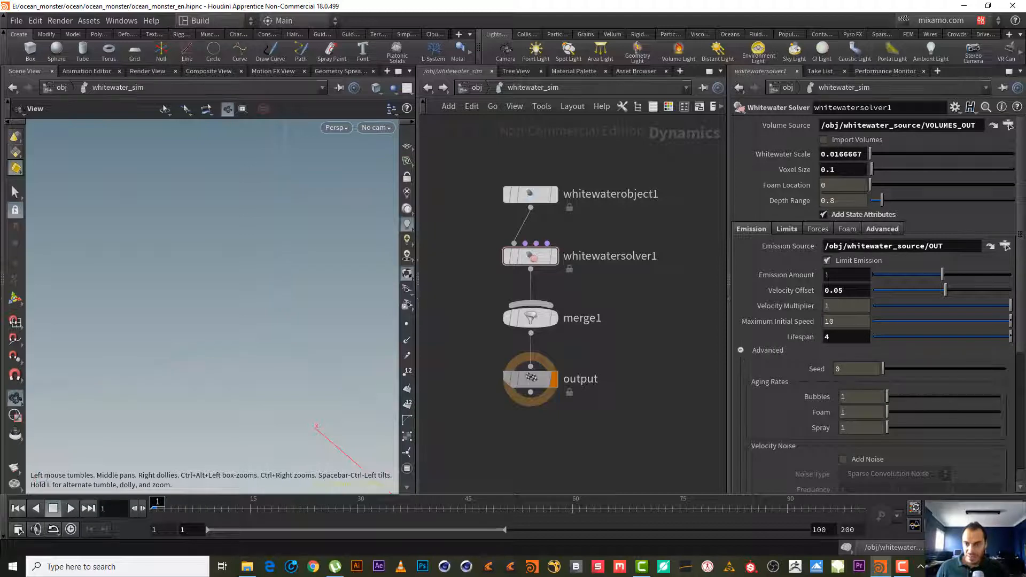
{"action": "scroll", "coordinate": [1018, 325], "scroll_direction": "down", "scroll_amount": 3}
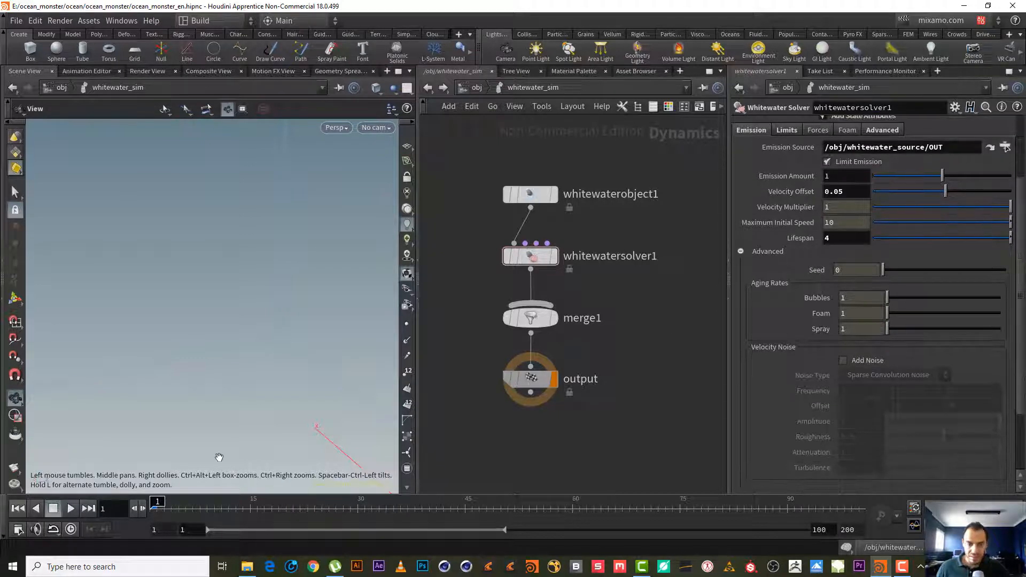
{"action": "left_click", "coordinate": [186, 507]}
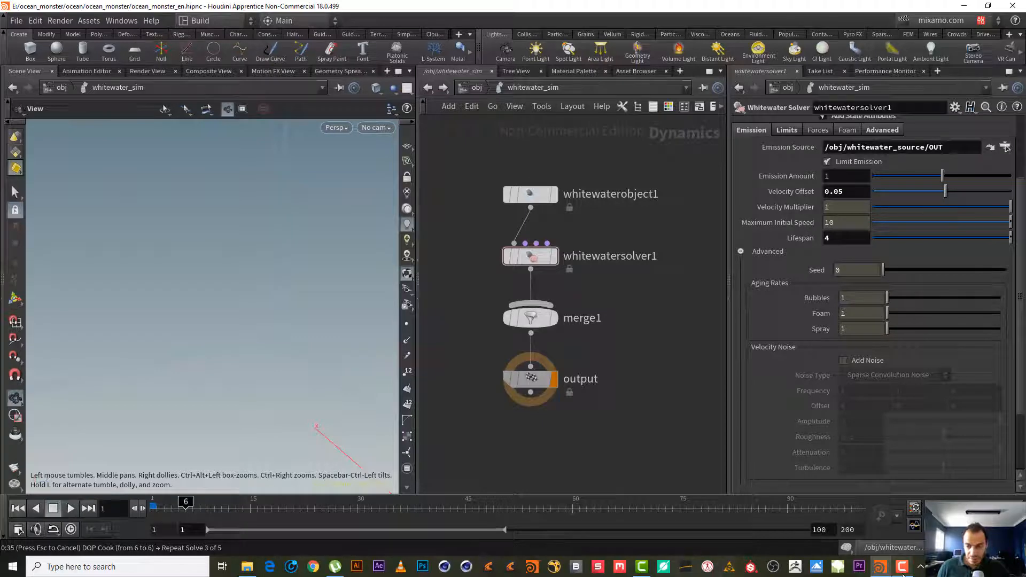
Set the Bubbles aging rate to 10 in the solver's advanced emission settings
{"action": "left_click_drag", "start_coordinate": [863, 301], "coordinate": [818, 292]}
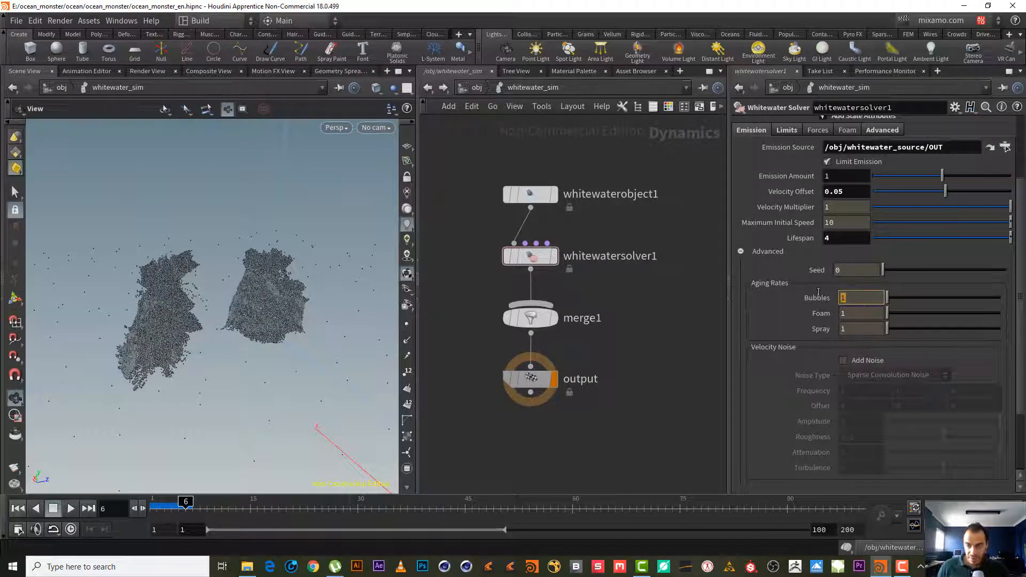
{"action": "type", "text": "10"}
{"action": "key", "text": "Return"}
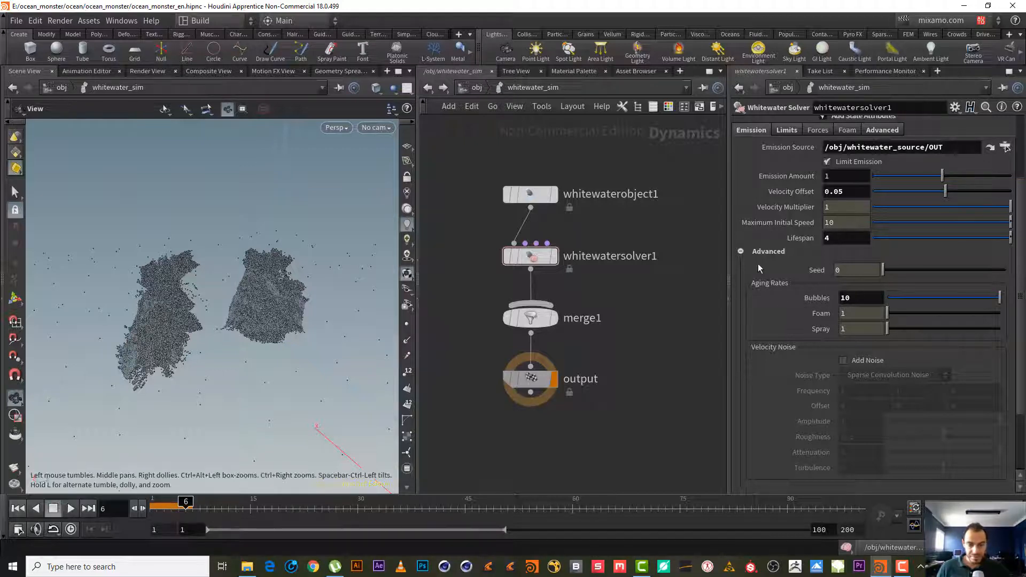
{"action": "middle_click_drag", "start_coordinate": [653, 302], "coordinate": [623, 331]}
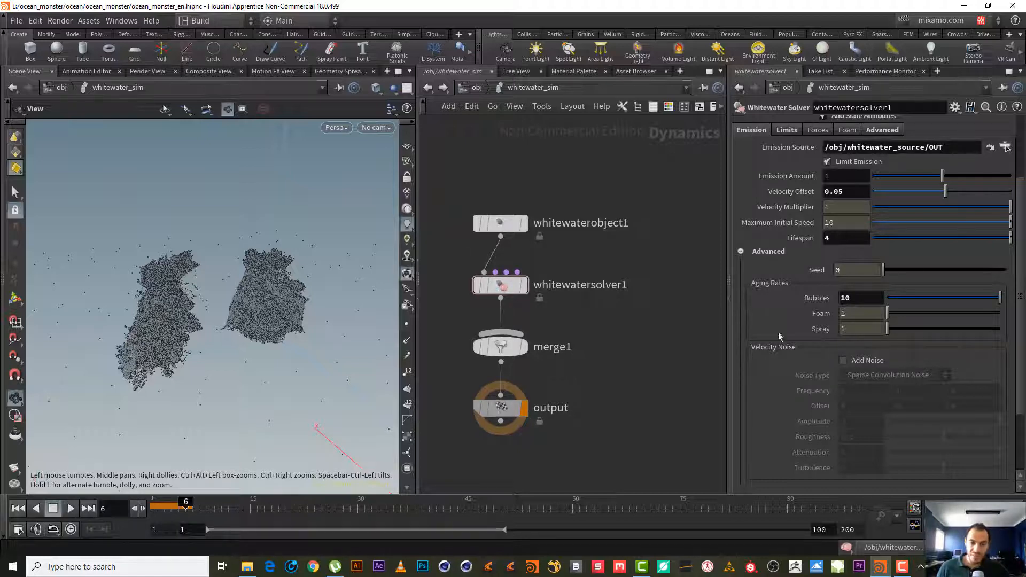
{"action": "scroll", "coordinate": [268, 311], "scroll_direction": "up", "scroll_amount": 3}
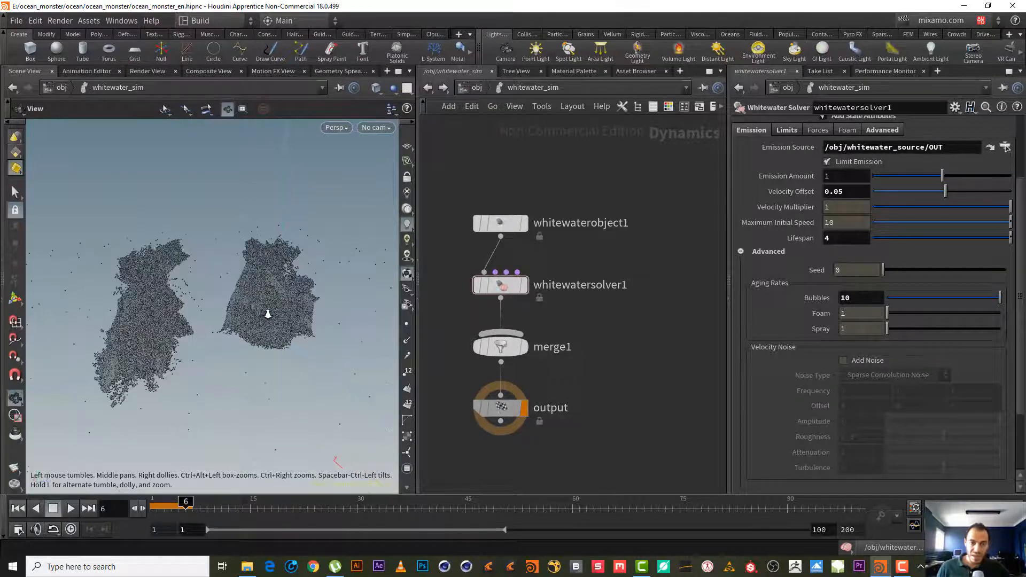
Enable the Collision SOP in the whitewater solver's limits and return the timeline to frame 1
{"action": "left_click", "coordinate": [786, 130]}
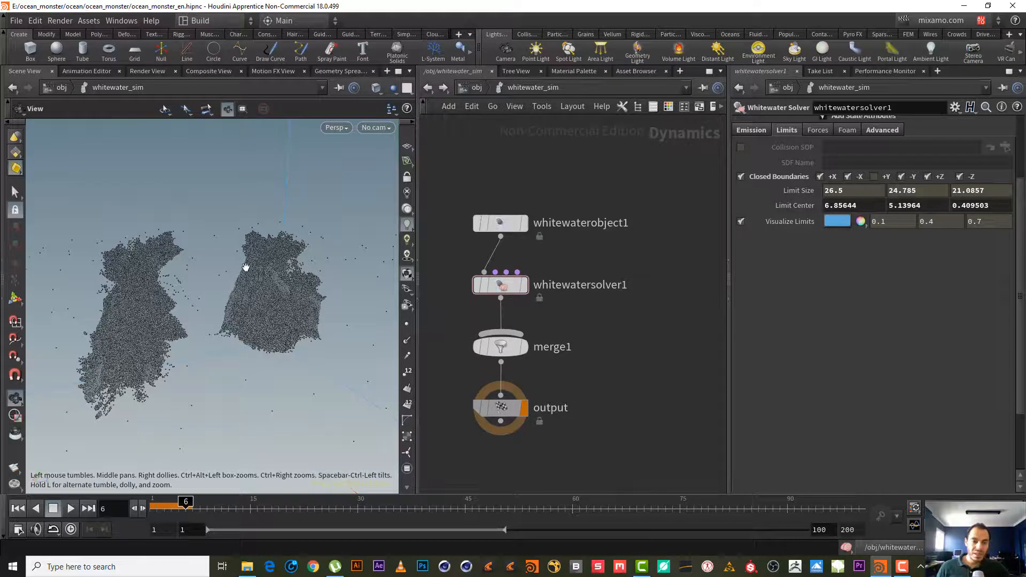
{"action": "mouse_move", "coordinate": [245, 266]}
{"action": "left_mouse_down"}
{"action": "mouse_move", "coordinate": [270, 279]}
{"action": "mouse_move", "coordinate": [252, 293]}
{"action": "mouse_move", "coordinate": [255, 268]}
{"action": "left_mouse_up"}
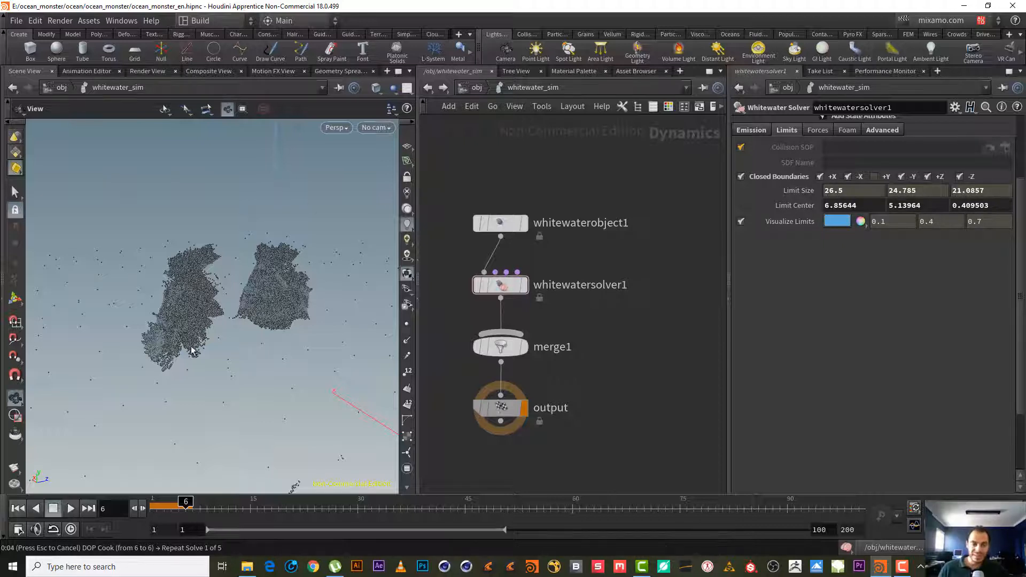
{"action": "key", "text": "Escape"}
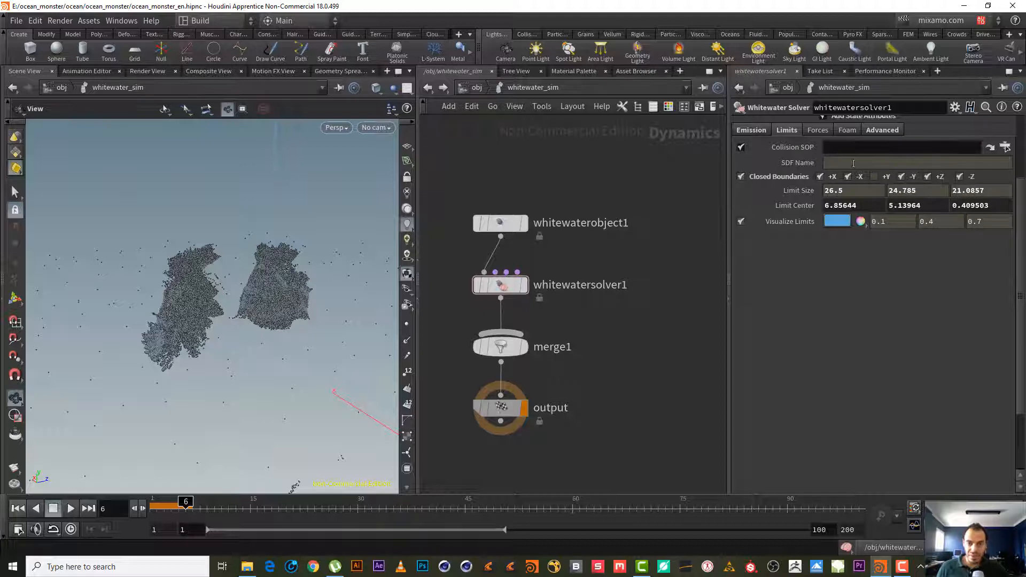
{"action": "left_click", "coordinate": [18, 508]}
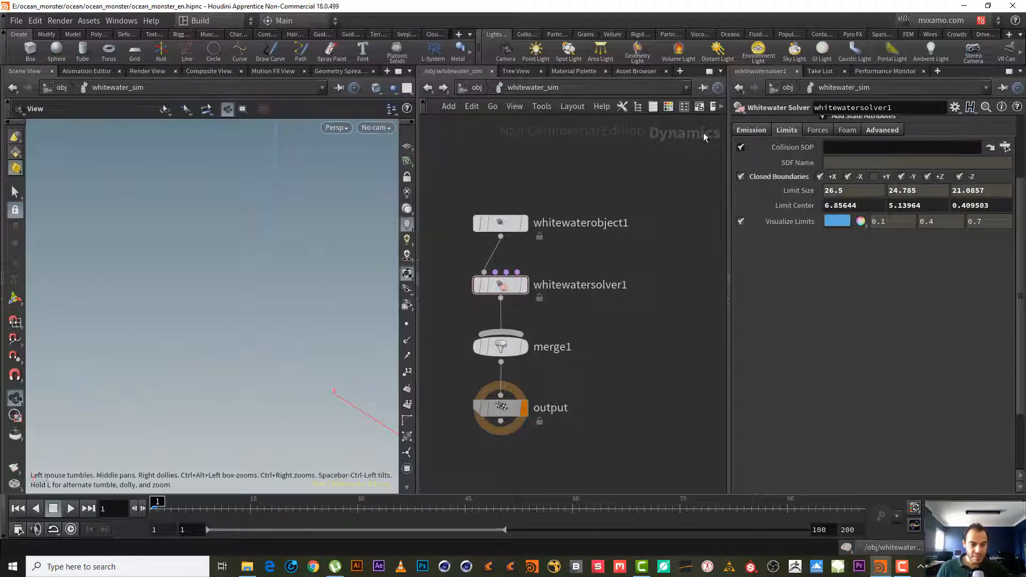
Open the battle_ship geometry network at its collision branch and look over the whole ship mesh
{"action": "left_click", "coordinate": [430, 89]}
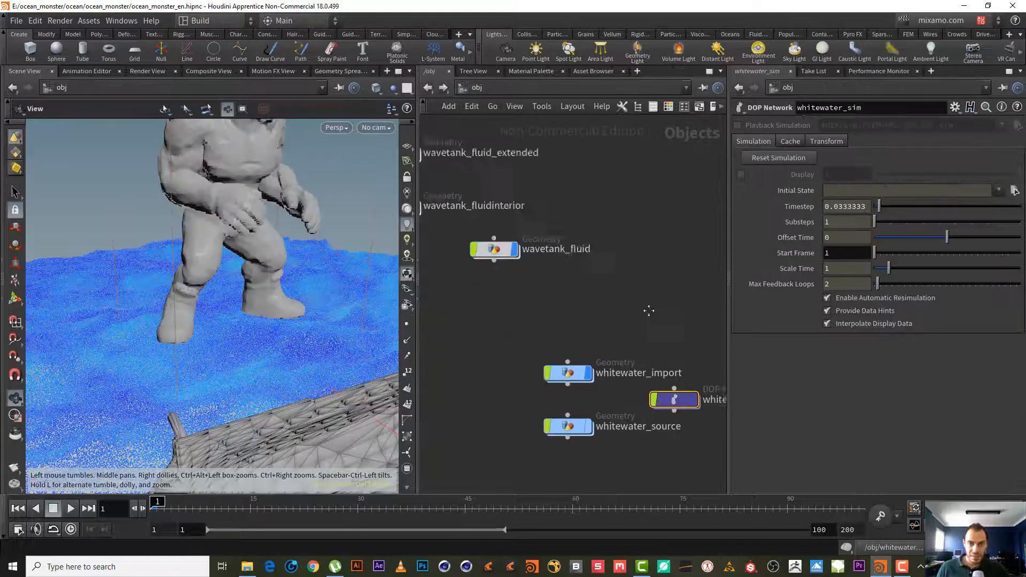
{"action": "middle_click_drag", "start_coordinate": [564, 176], "coordinate": [827, 395]}
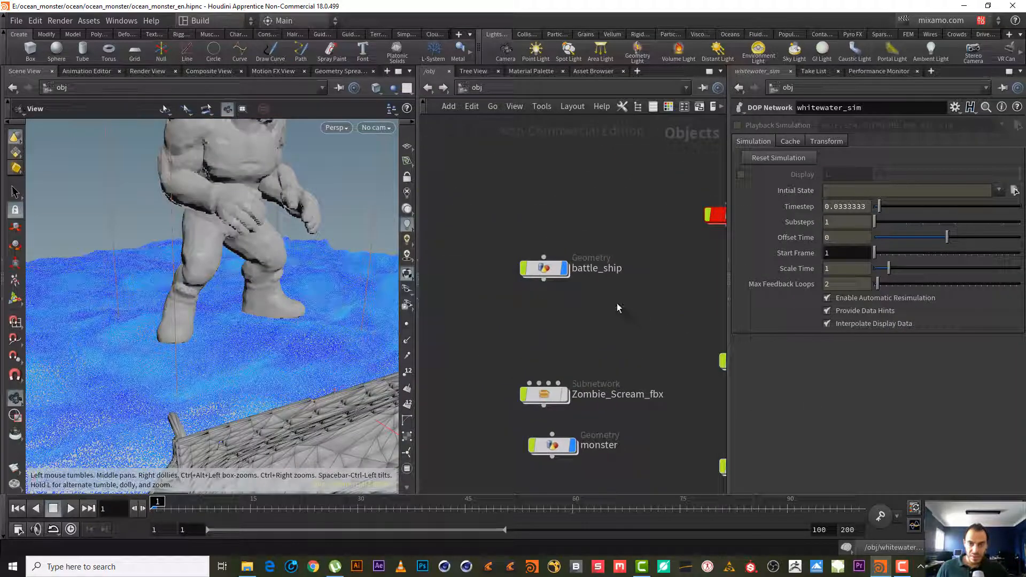
{"action": "double_click", "coordinate": [537, 265]}
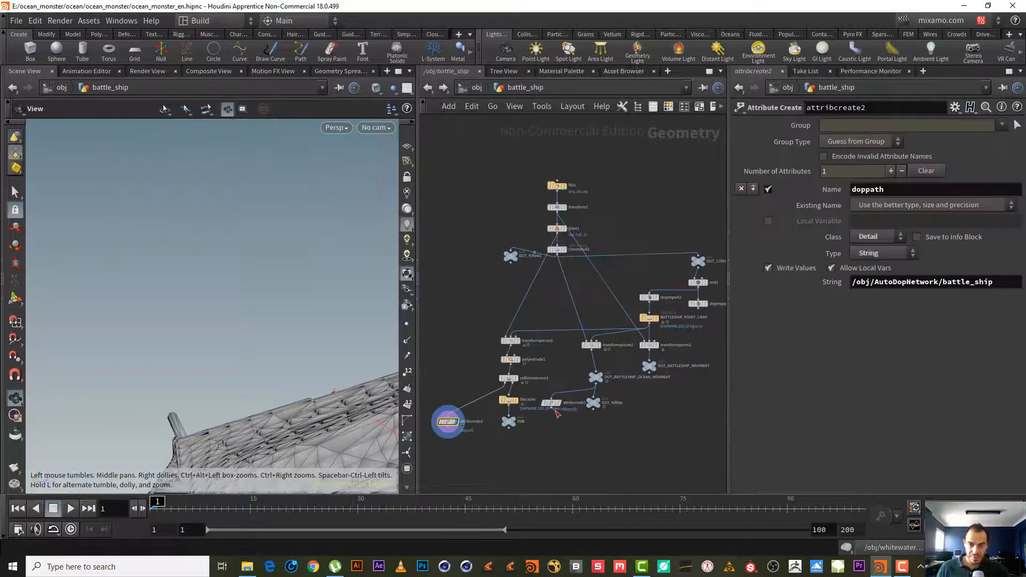
{"action": "scroll", "coordinate": [557, 414], "scroll_direction": "up", "scroll_amount": 5}
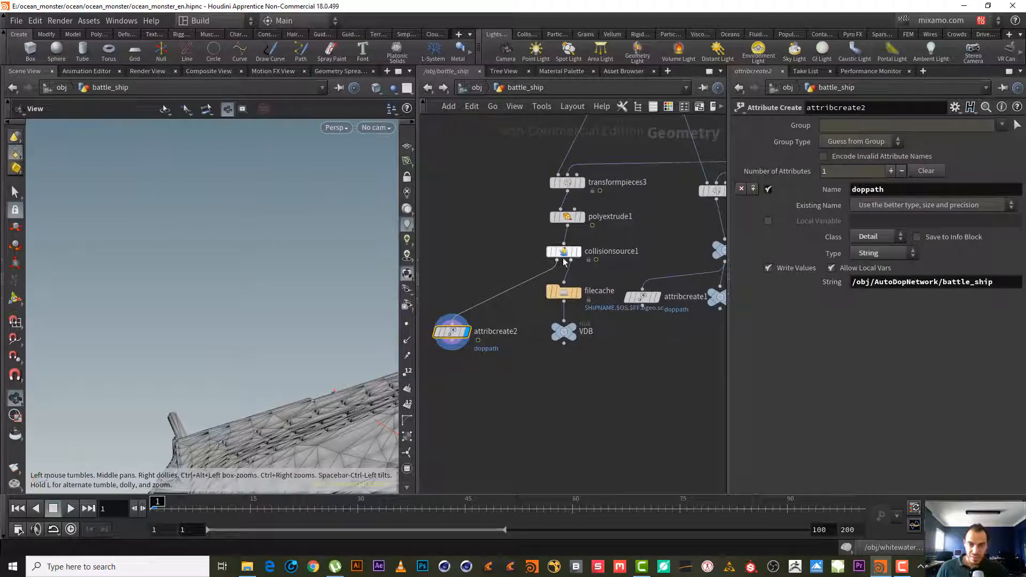
{"action": "scroll", "coordinate": [258, 353], "scroll_direction": "down", "scroll_amount": 5}
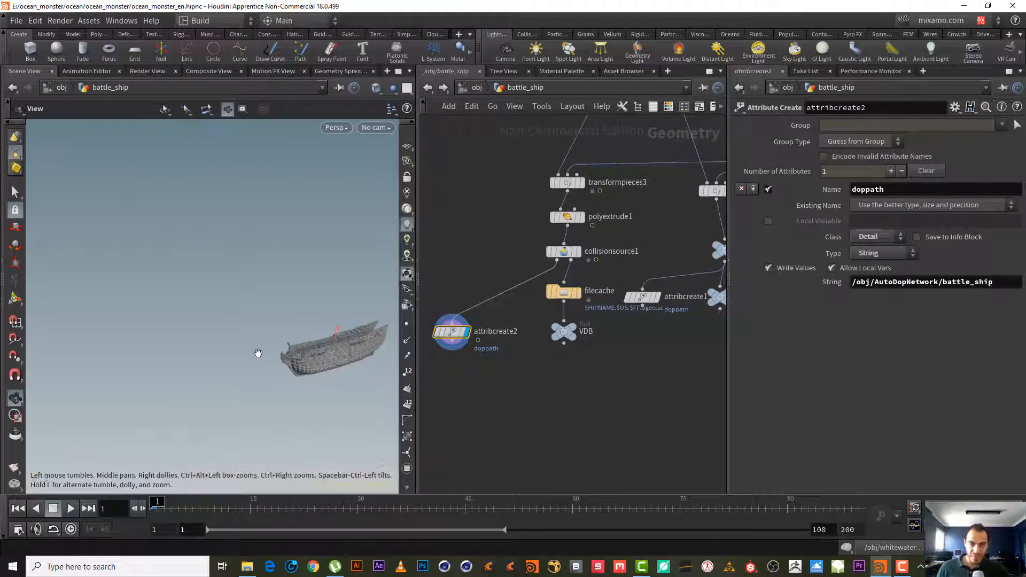
{"action": "middle_click_drag", "start_coordinate": [258, 354], "coordinate": [207, 338]}
{"action": "right_click_drag", "start_coordinate": [293, 343], "coordinate": [342, 319]}
{"action": "left_click_drag", "start_coordinate": [368, 308], "coordinate": [212, 335]}
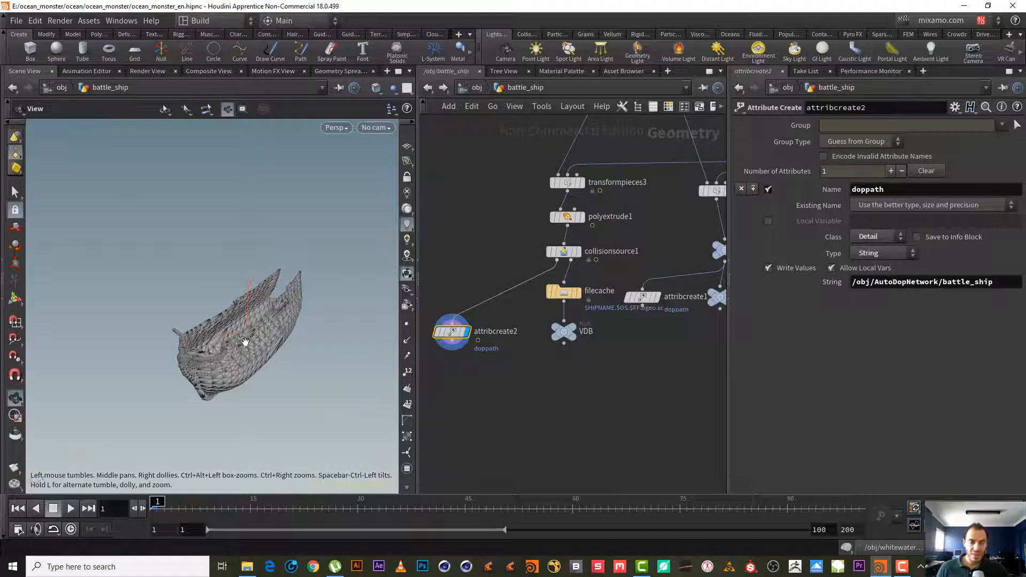
Check the node info of the battle ship's VDB null for the name of its collision volume
{"action": "left_click_drag", "start_coordinate": [584, 384], "coordinate": [529, 305]}
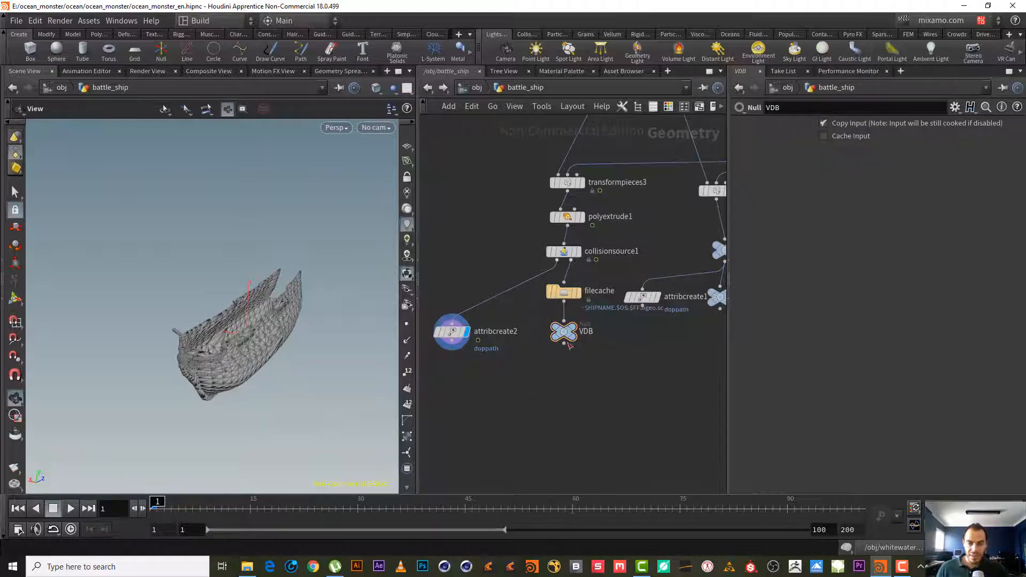
{"action": "left_click", "coordinate": [538, 332]}
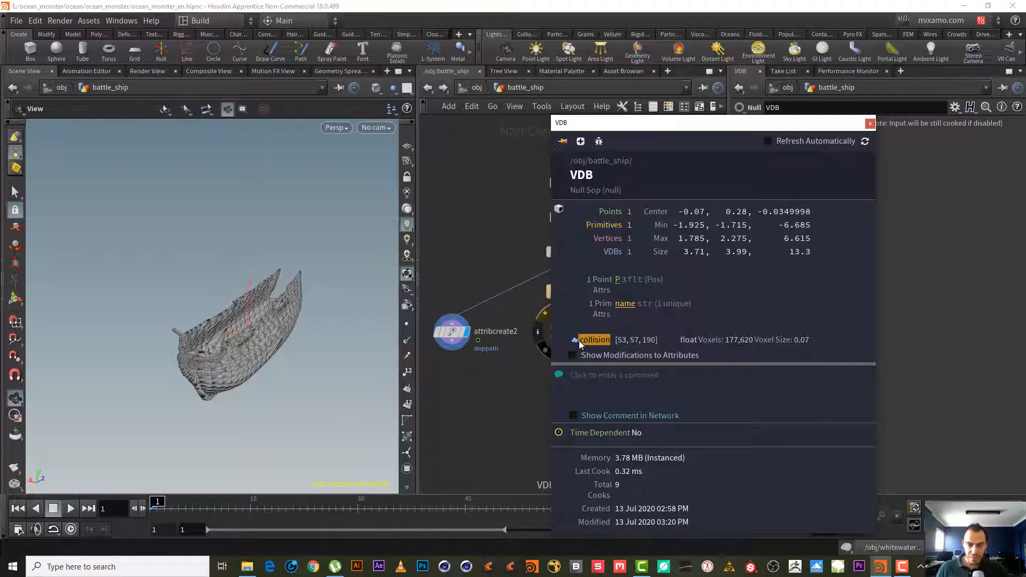
{"action": "left_click", "coordinate": [870, 124]}
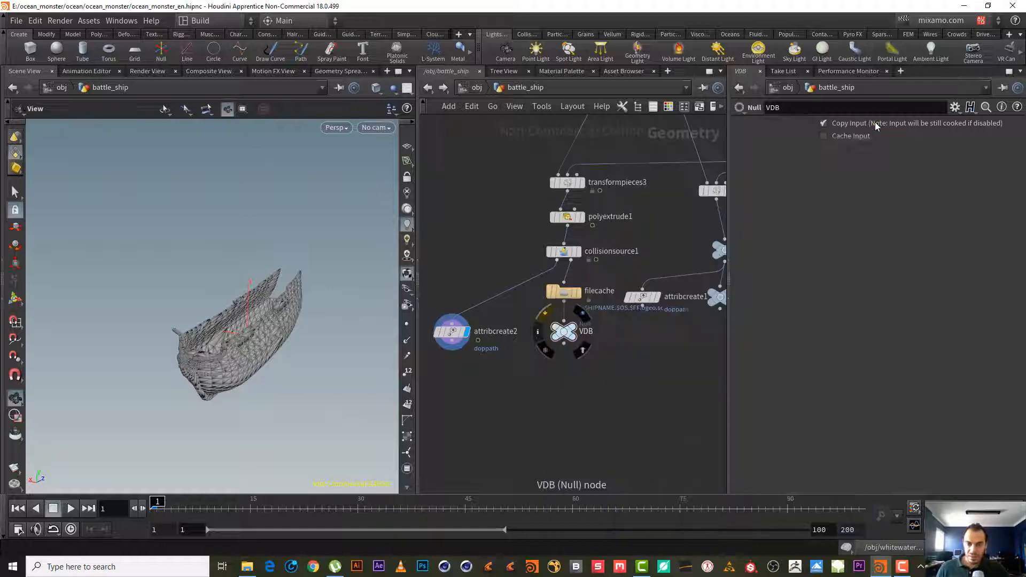
Go back to the object level and reopen the whitewater_sim DOP network
{"action": "left_click", "coordinate": [428, 87]}
{"action": "left_click", "coordinate": [477, 190]}
{"action": "middle_click_drag", "start_coordinate": [479, 193], "coordinate": [419, 81]}
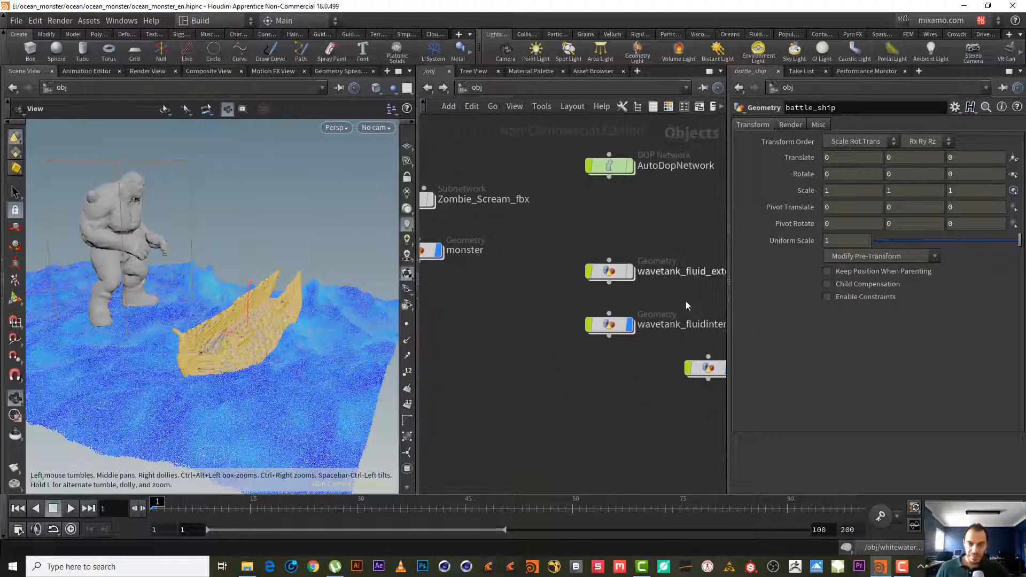
{"action": "middle_click_drag", "start_coordinate": [663, 423], "coordinate": [409, 235]}
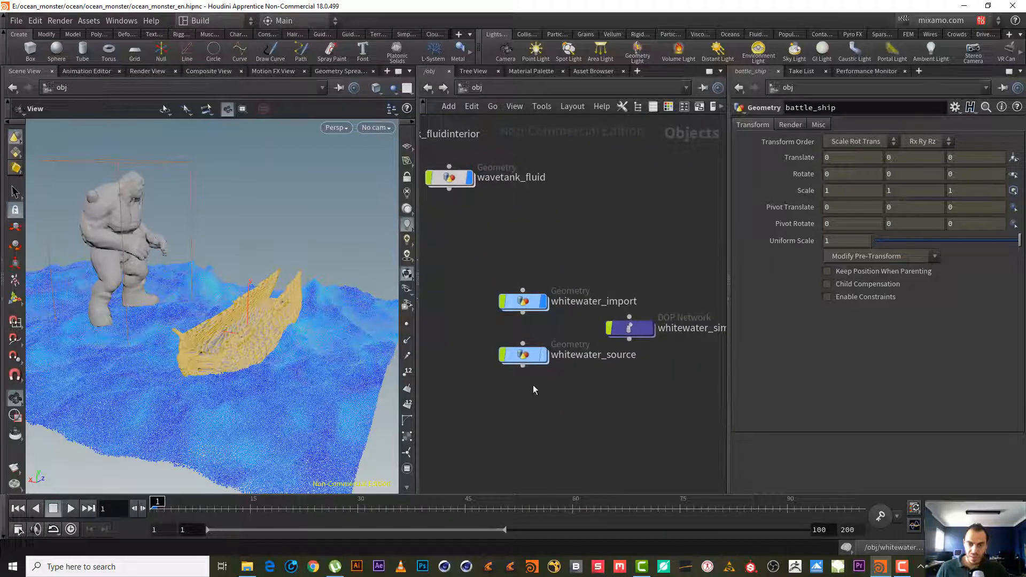
{"action": "double_click", "coordinate": [630, 328]}
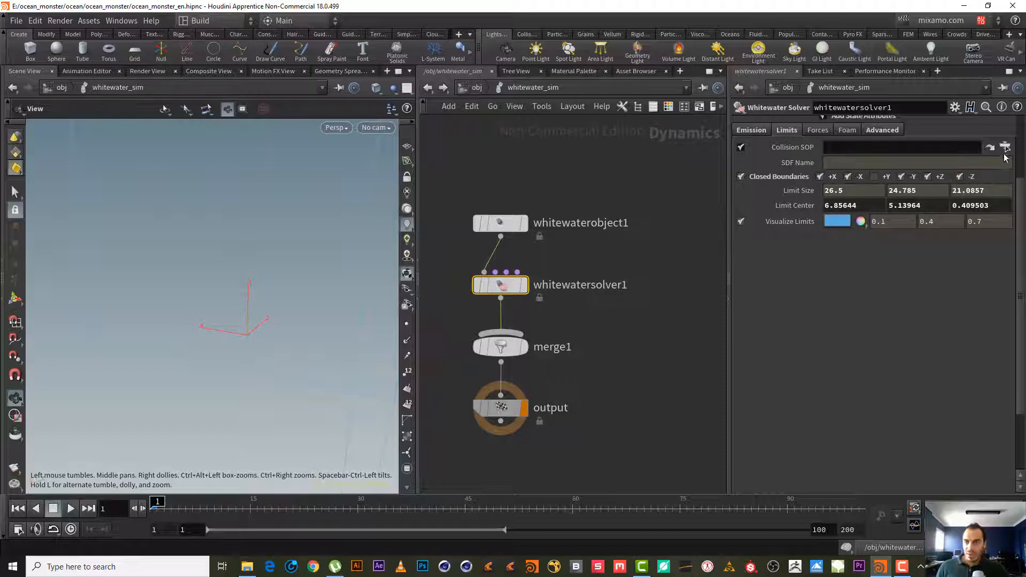
Choose the VDB null inside battle_ship as the whitewater solver's Collision SOP, /obj/battle_ship/VDB
{"action": "left_click", "coordinate": [1005, 148]}
{"action": "left_click_drag", "start_coordinate": [1017, 157], "coordinate": [1016, 87]}
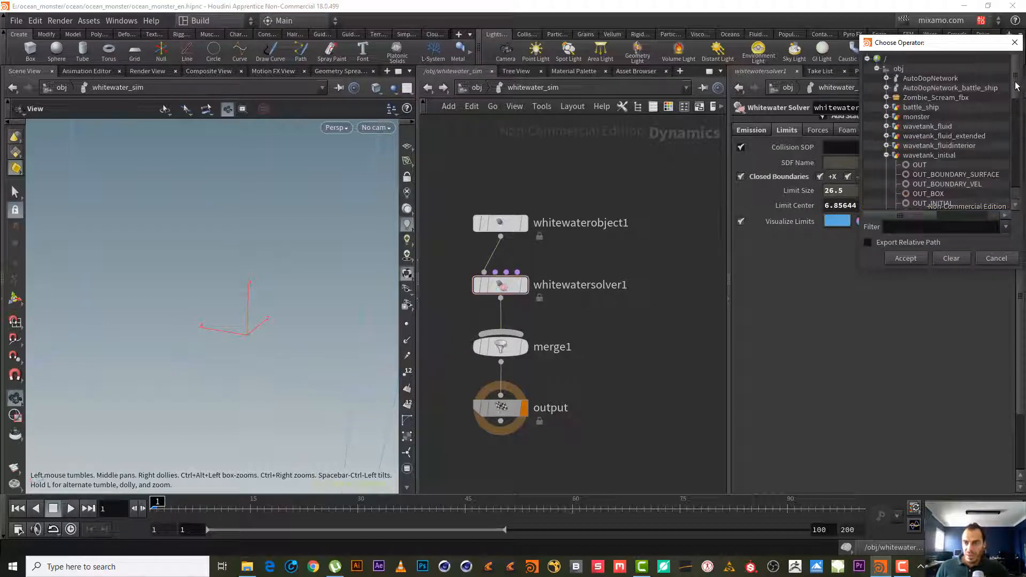
{"action": "left_click", "coordinate": [886, 155]}
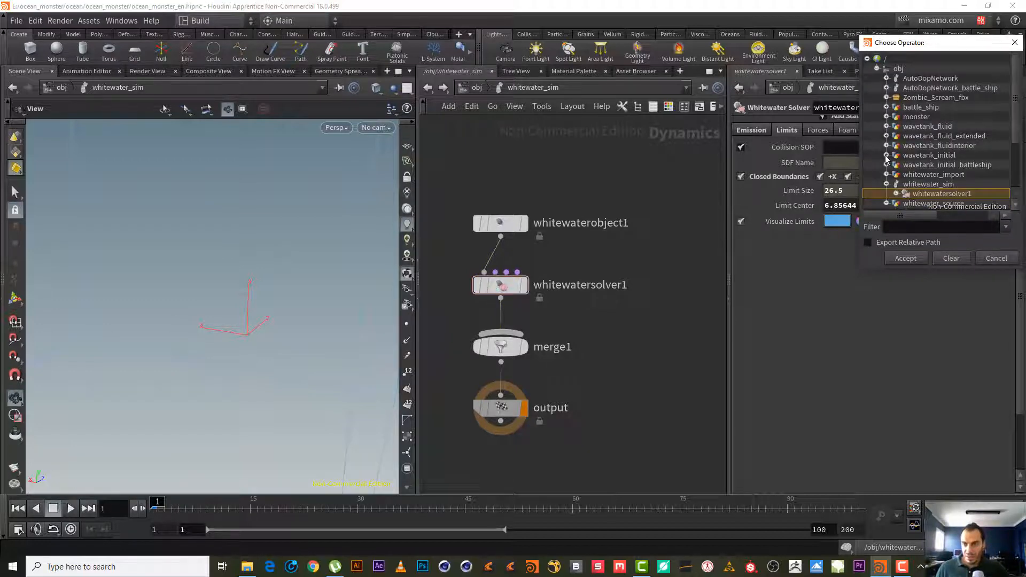
{"action": "left_click", "coordinate": [886, 185]}
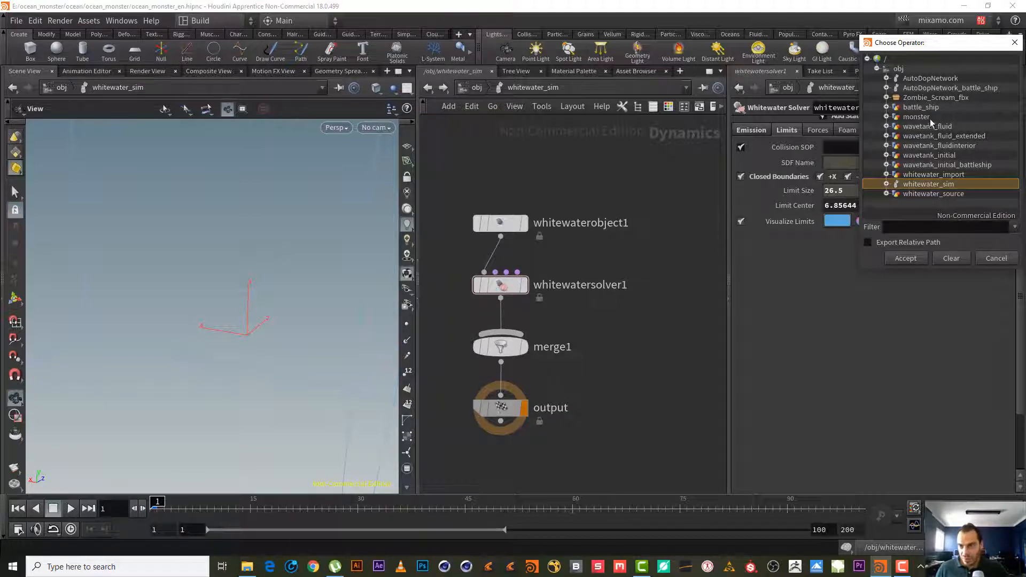
{"action": "left_click", "coordinate": [894, 107]}
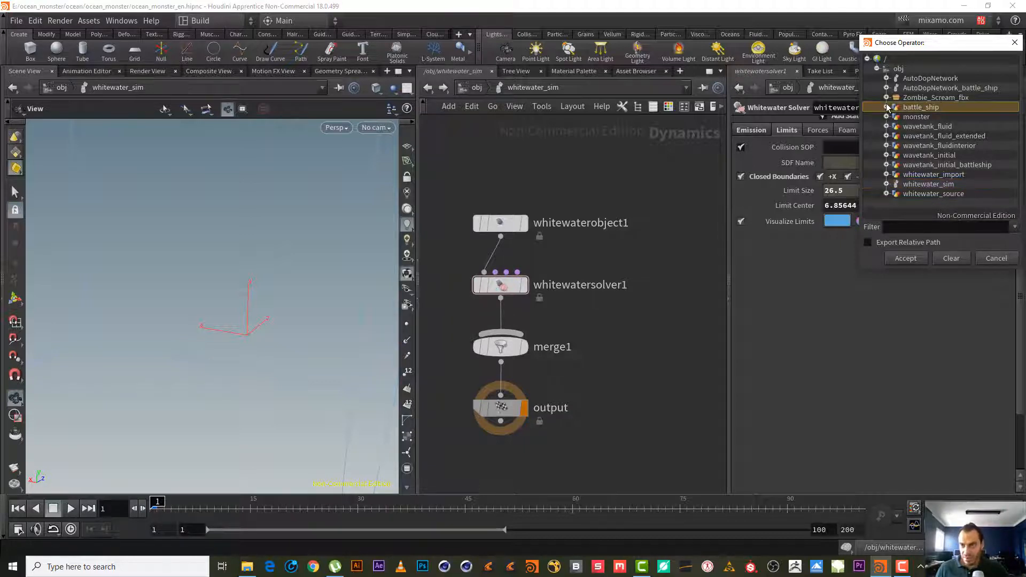
{"action": "left_click", "coordinate": [886, 107]}
{"action": "double_click", "coordinate": [936, 174]}
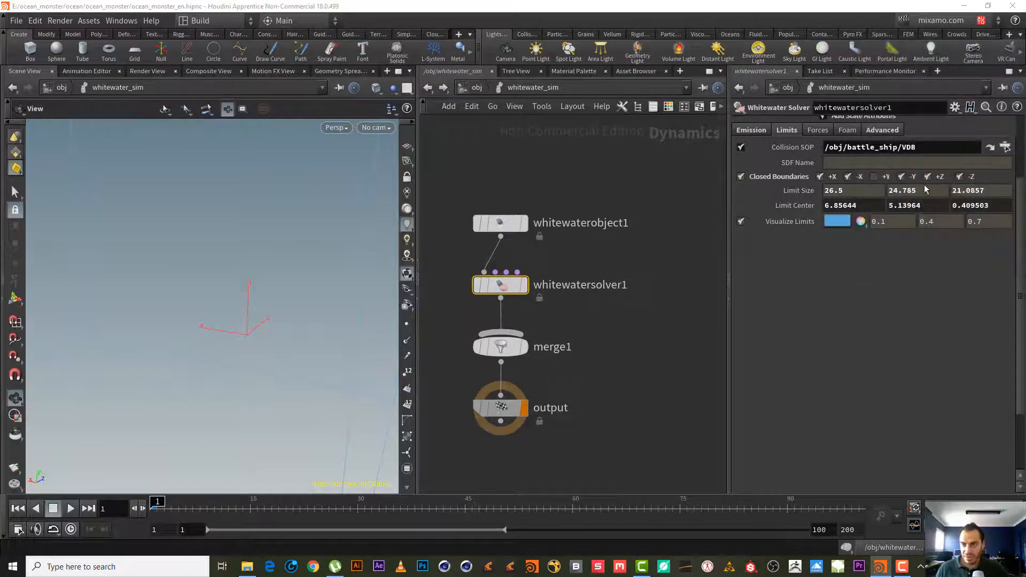
Set the whitewater solver's SDF Name to collision and switch the Collision SOP option off
{"action": "left_click", "coordinate": [852, 161]}
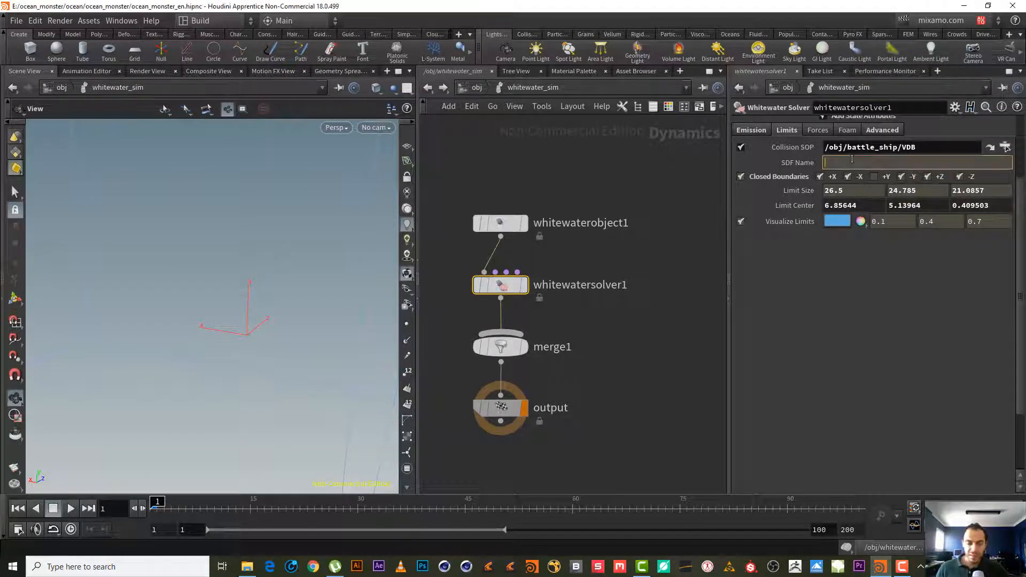
{"action": "type", "text": "collision"}
{"action": "left_click_drag", "start_coordinate": [832, 162], "coordinate": [818, 164]}
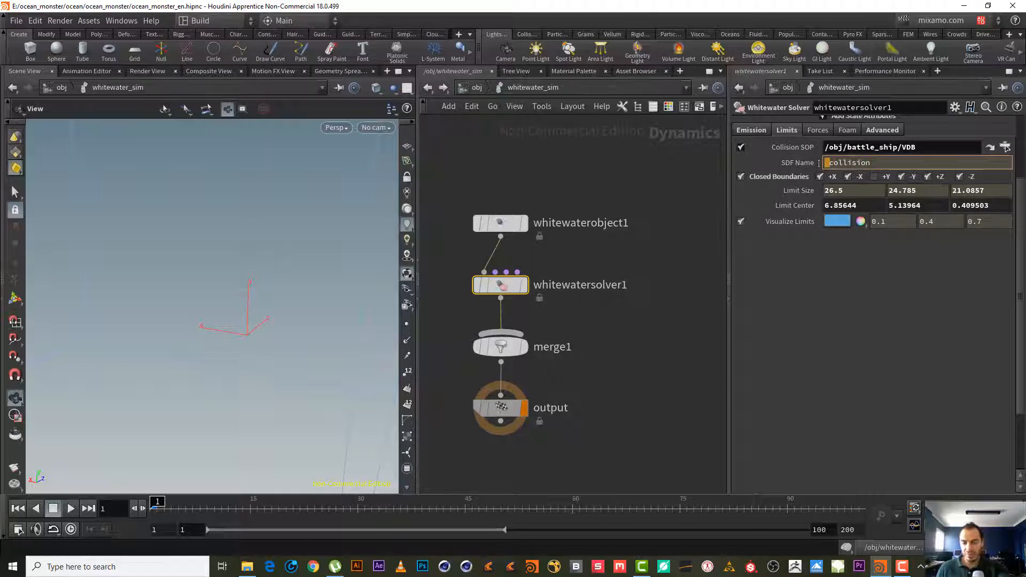
{"action": "key", "text": "BackSpace"}
{"action": "key", "text": "Return"}
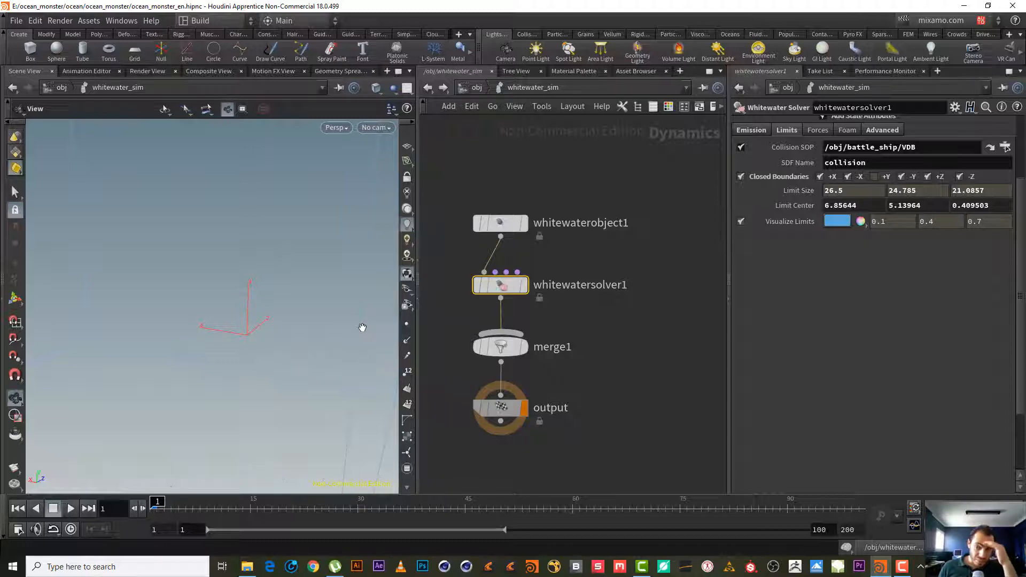
{"action": "left_click", "coordinate": [739, 147]}
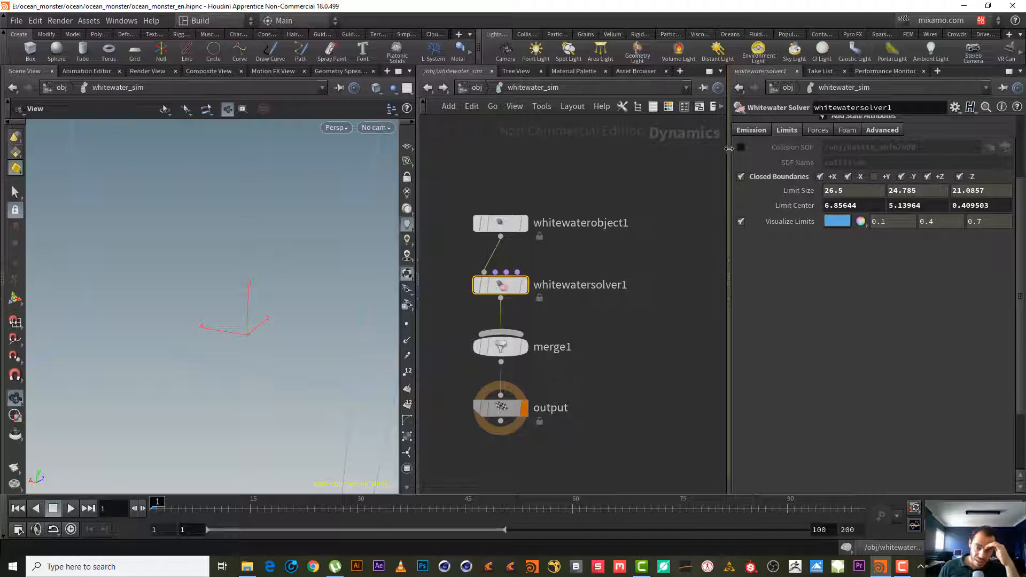
Show the whitewater solver's Forces settings and examine the gravity, buoyancy and advection parameters
{"action": "mouse_move", "coordinate": [742, 150]}
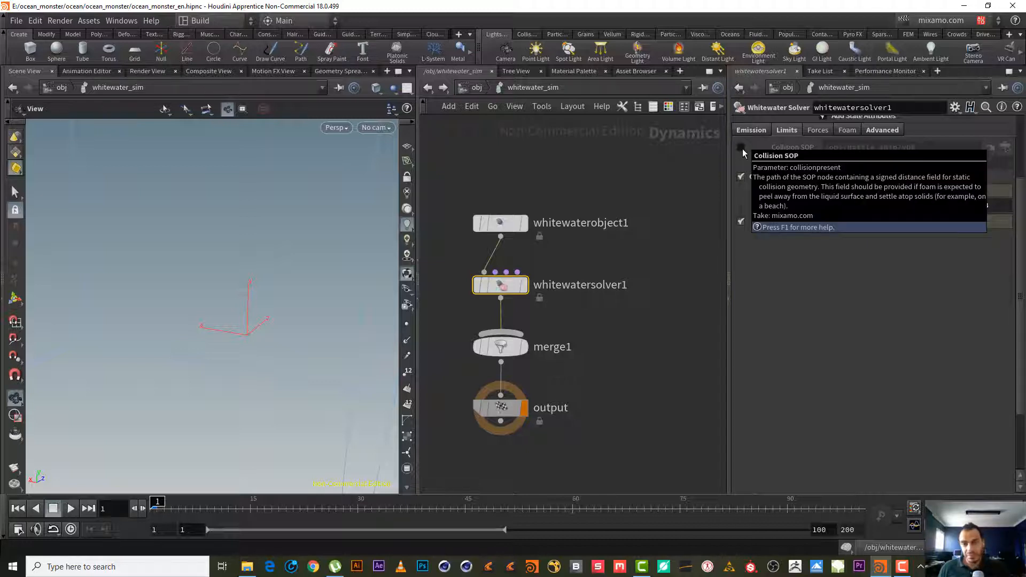
{"action": "middle_click_drag", "start_coordinate": [558, 170], "coordinate": [573, 154]}
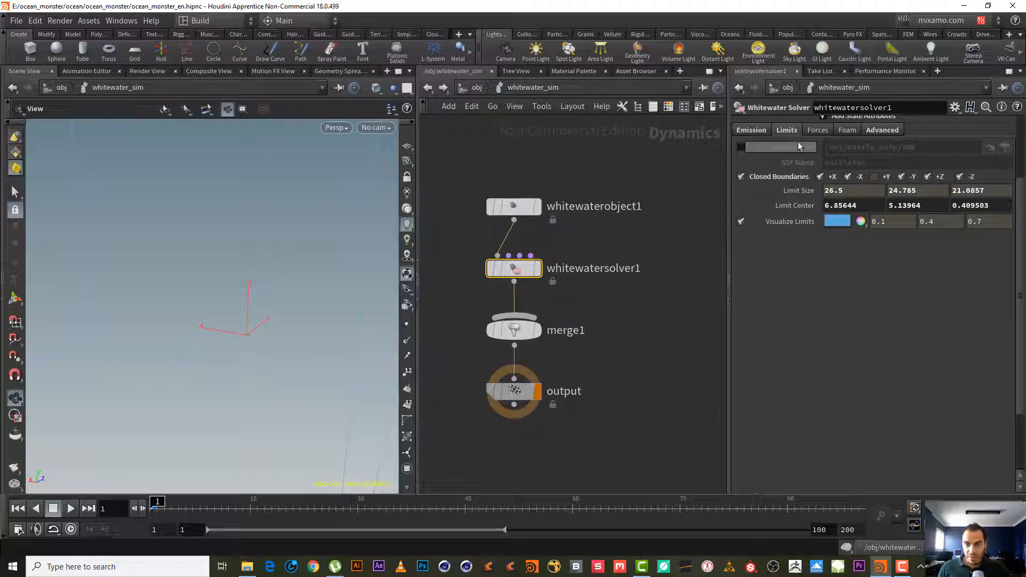
{"action": "middle_click_drag", "start_coordinate": [607, 250], "coordinate": [631, 254]}
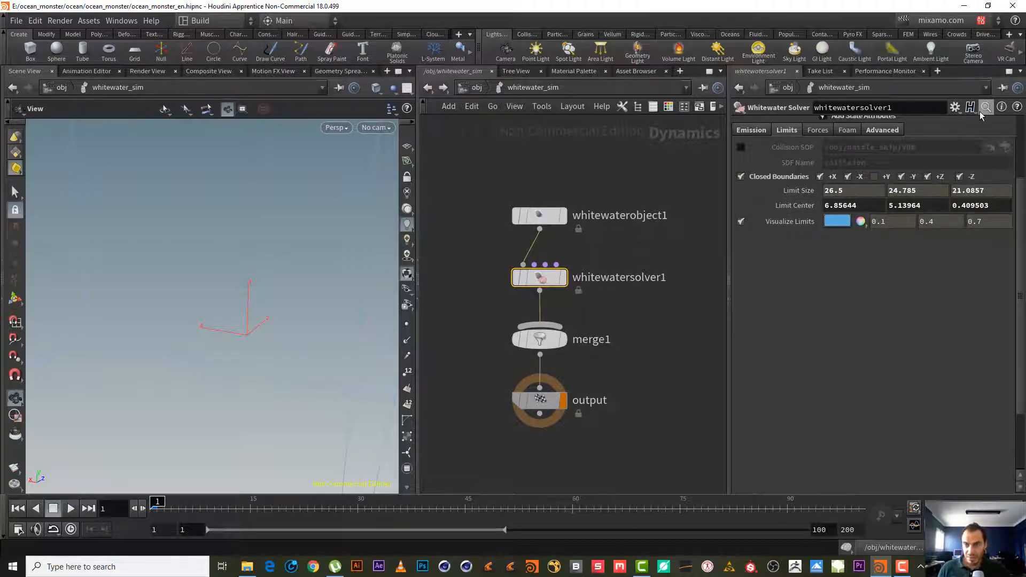
{"action": "left_click", "coordinate": [818, 130]}
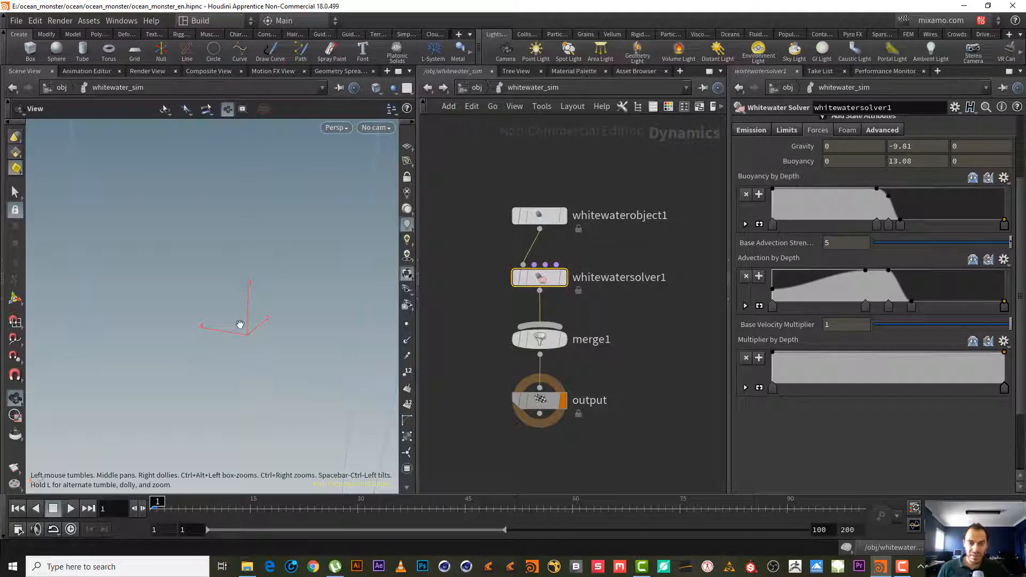
{"action": "left_click_drag", "start_coordinate": [239, 323], "coordinate": [252, 182]}
{"action": "right_click_drag", "start_coordinate": [252, 182], "coordinate": [172, 344]}
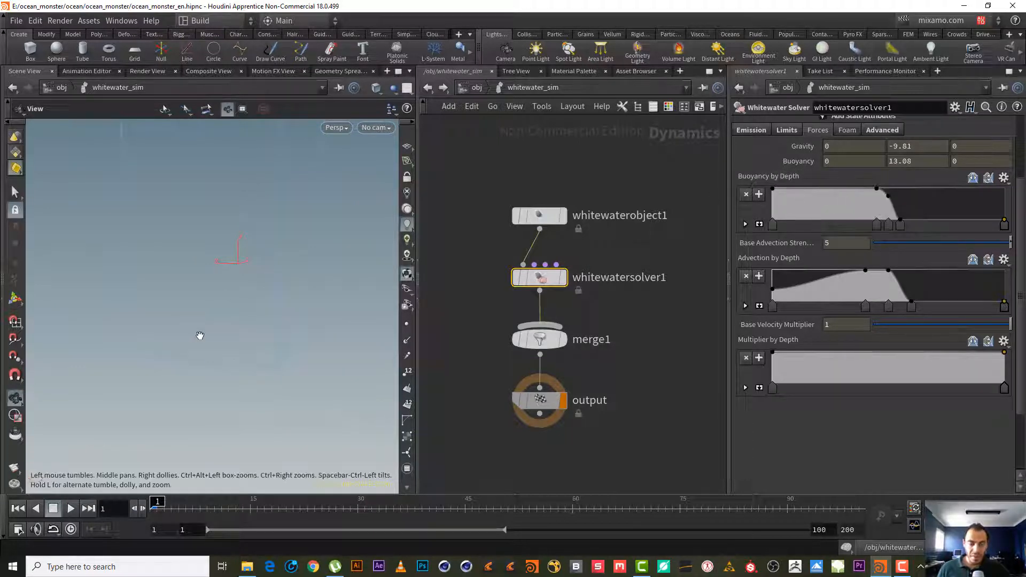
{"action": "left_click_drag", "start_coordinate": [214, 322], "coordinate": [201, 351]}
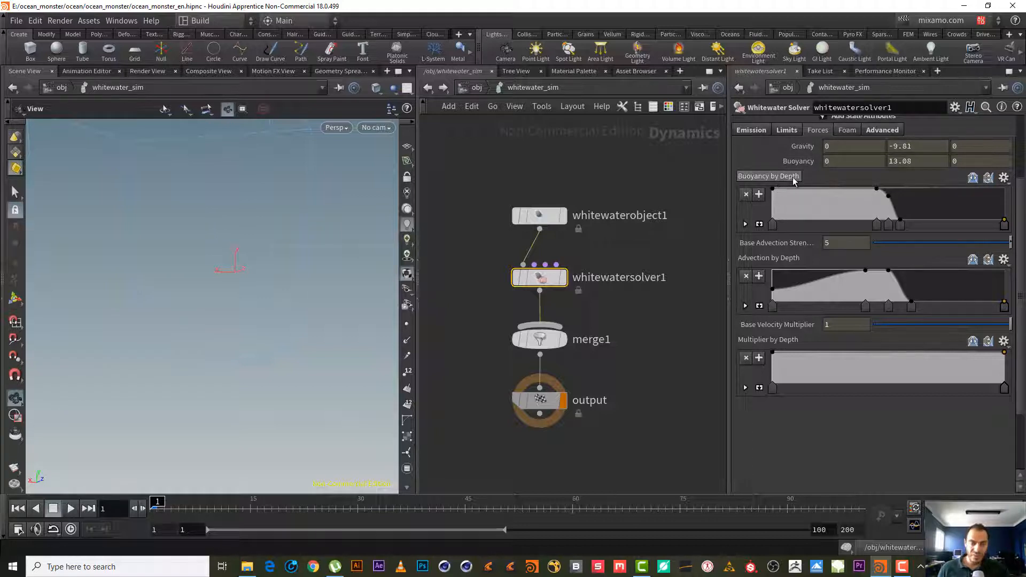
{"action": "mouse_move", "coordinate": [793, 182]}
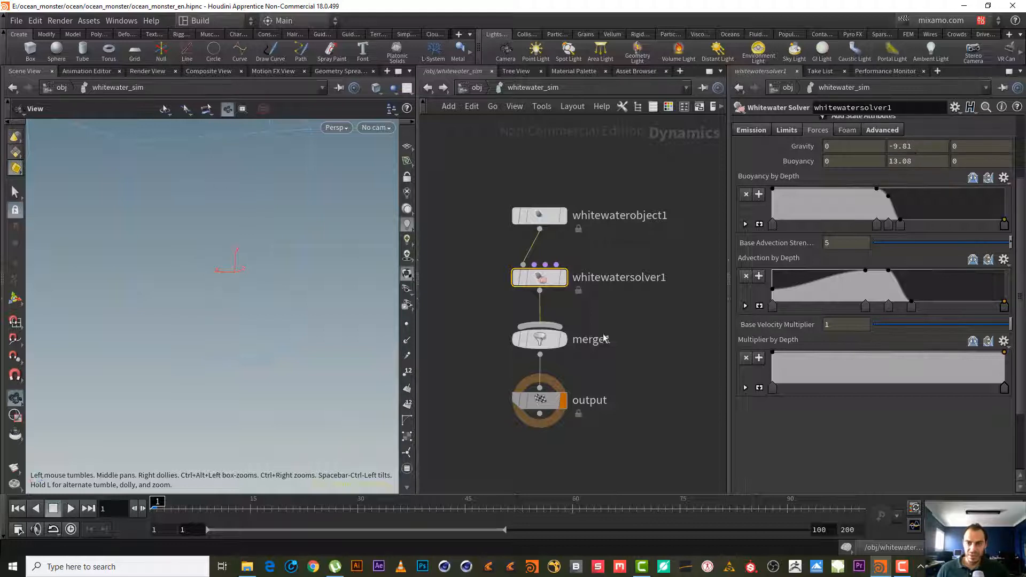
Move the output node slightly further down below merge1 in the network
{"action": "left_click_drag", "start_coordinate": [570, 387], "coordinate": [570, 412]}
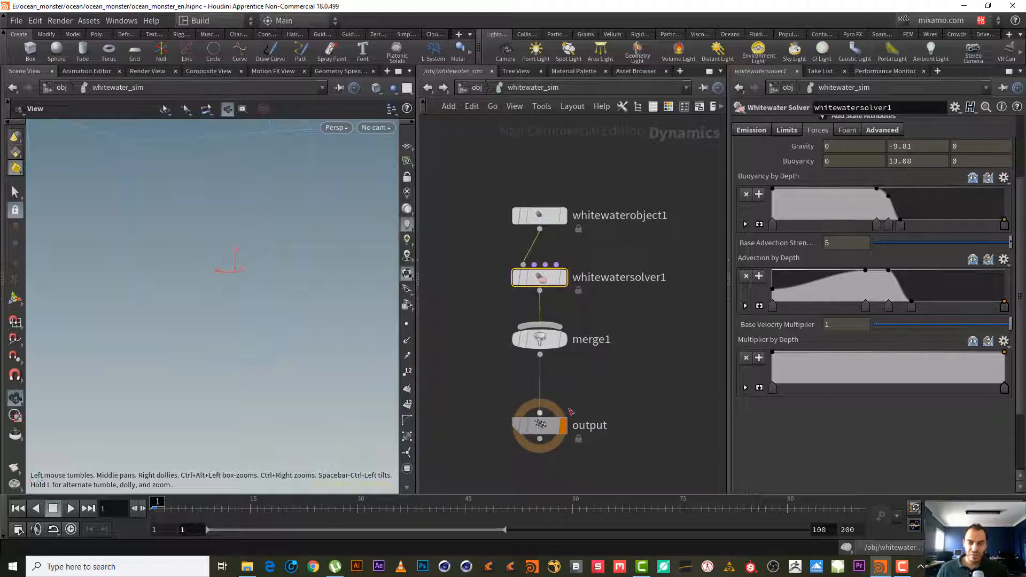
{"action": "left_click_drag", "start_coordinate": [614, 305], "coordinate": [486, 246]}
{"action": "mouse_move", "coordinate": [663, 279]}
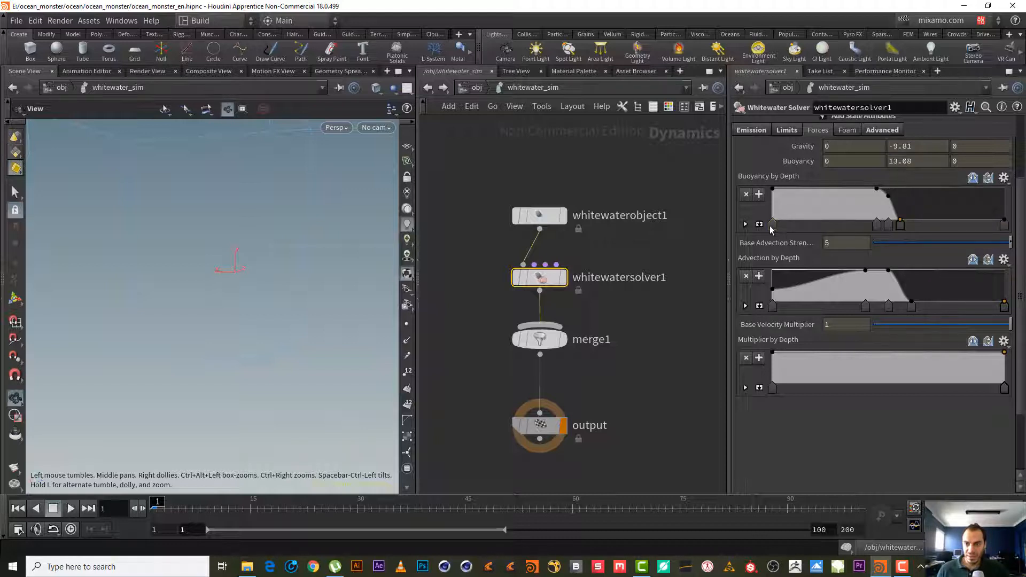
Examine the position, value and interpolation of the points on the solver's Buoyancy by Depth ramp
{"action": "left_click", "coordinate": [745, 224]}
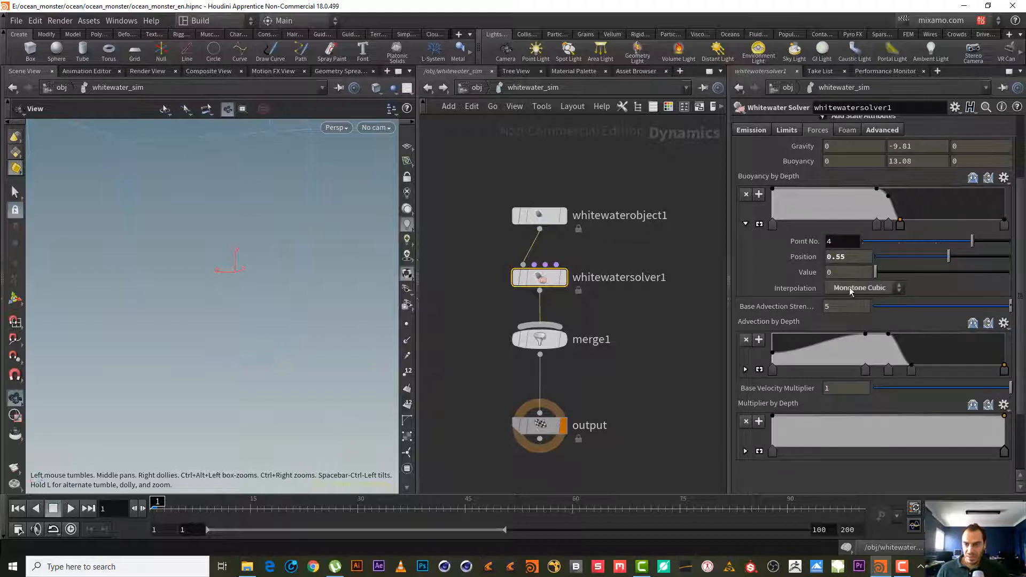
{"action": "left_click", "coordinate": [888, 230]}
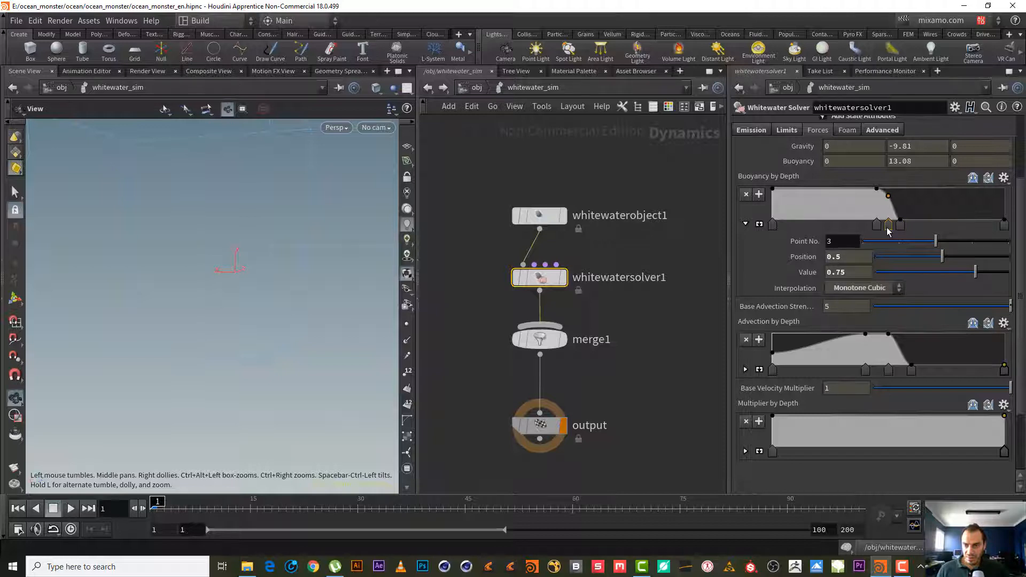
{"action": "left_click", "coordinate": [901, 231]}
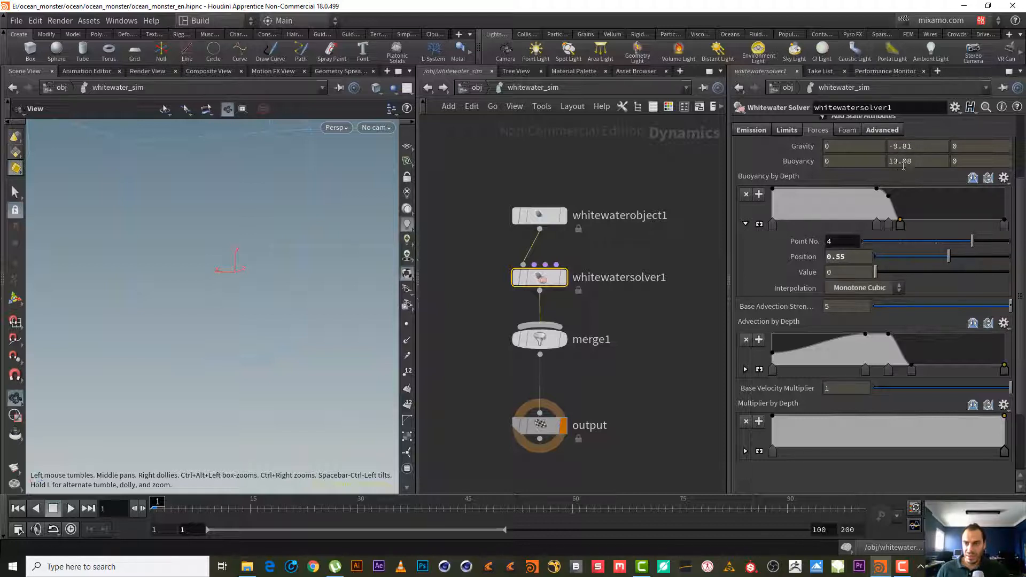
{"action": "left_click", "coordinate": [745, 224]}
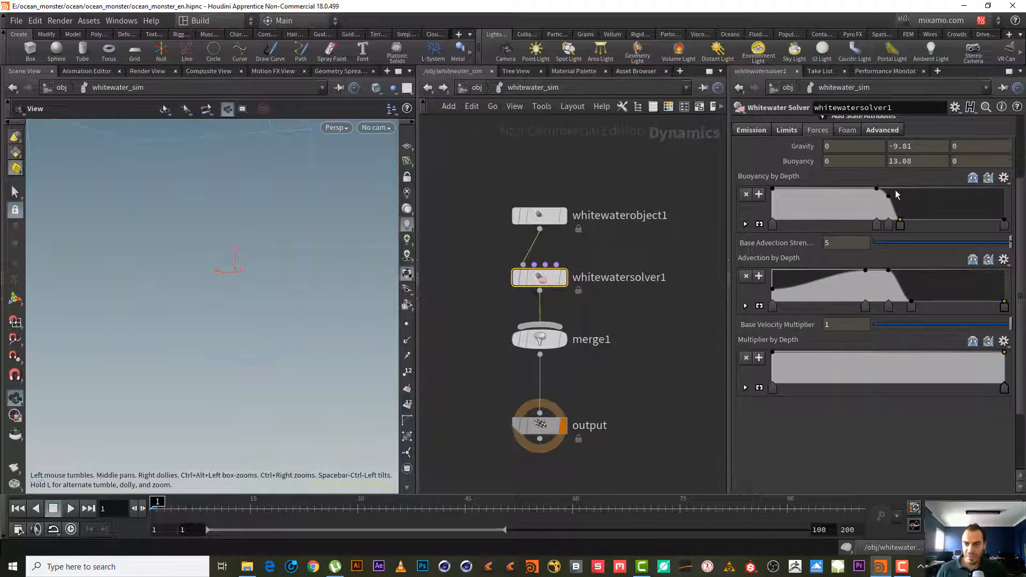
{"action": "left_click", "coordinate": [900, 224]}
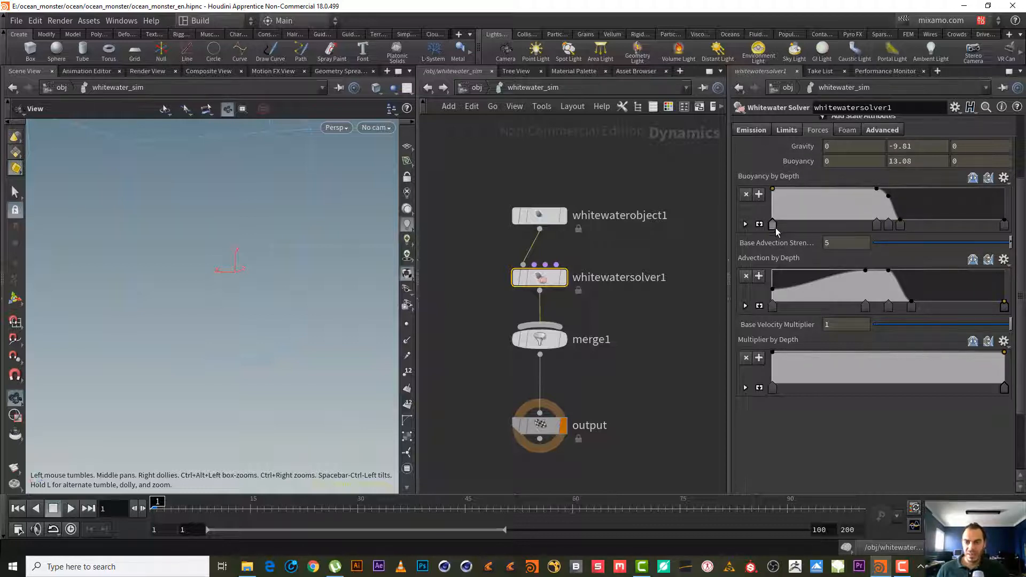
{"action": "left_click", "coordinate": [1004, 225]}
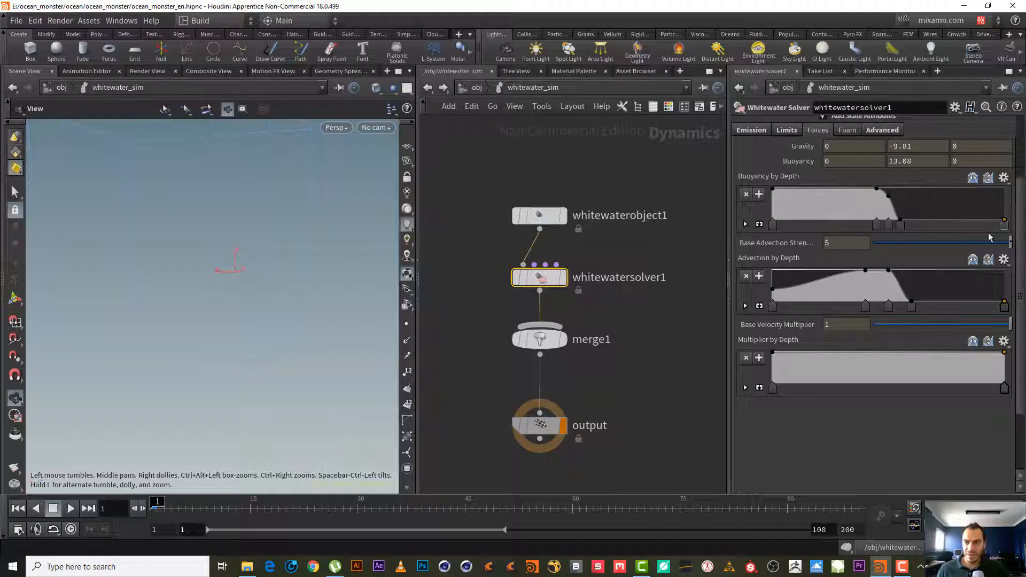
{"action": "left_click", "coordinate": [900, 227]}
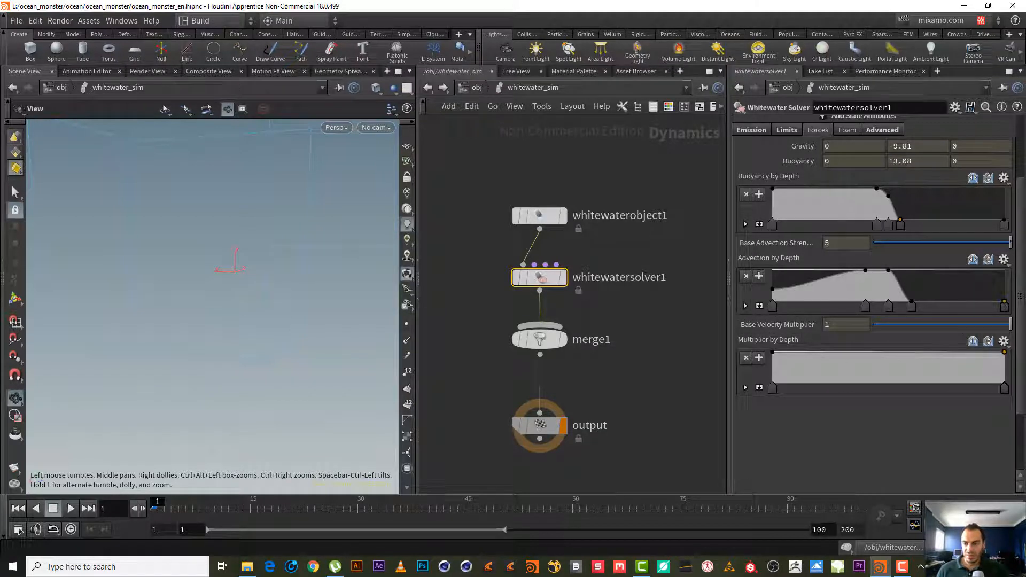
Show the whitewater solver's Foam settings and cook the simulation to frame 10
{"action": "scroll", "coordinate": [855, 182], "scroll_direction": "up", "scroll_amount": 2}
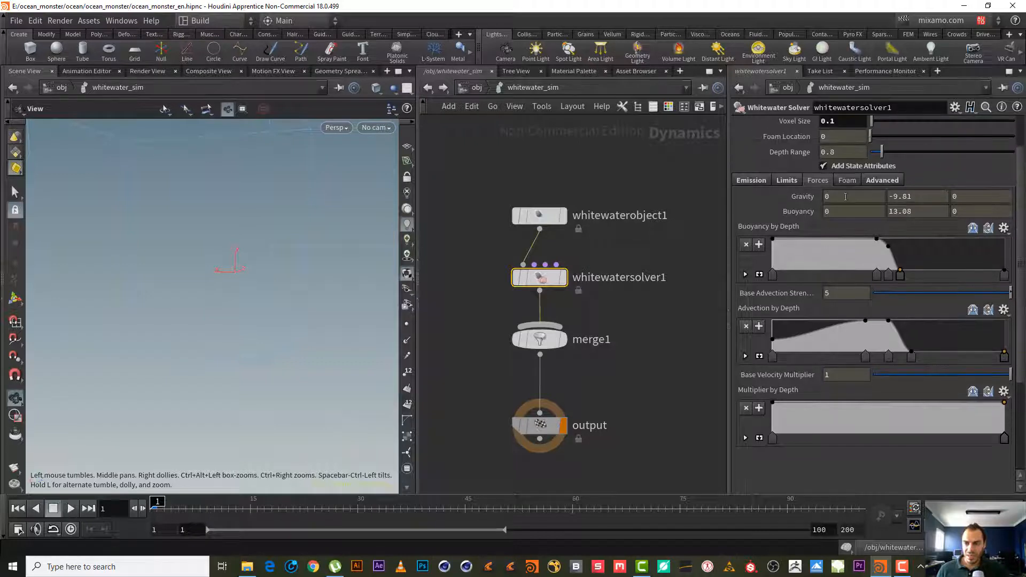
{"action": "left_click", "coordinate": [855, 181]}
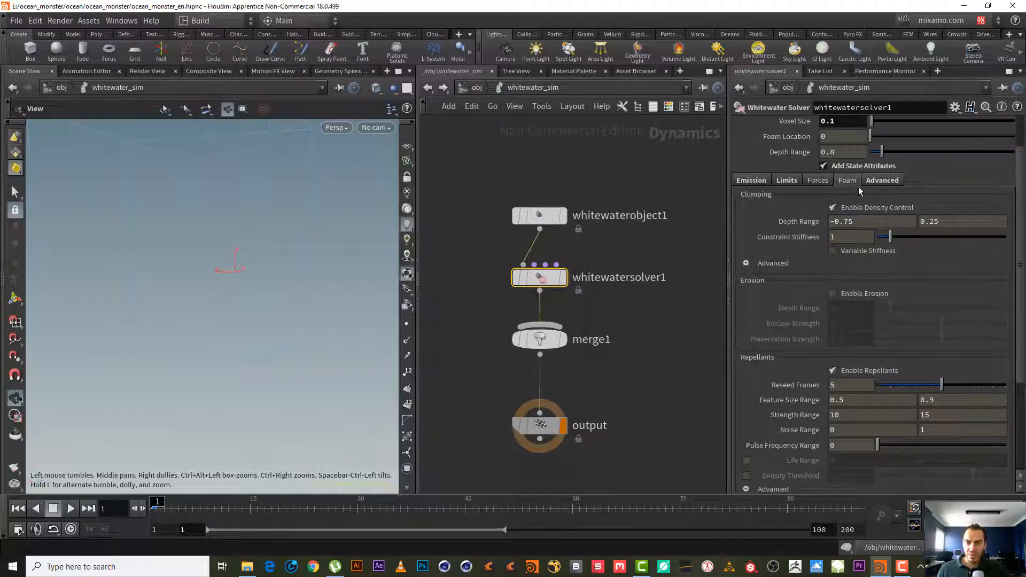
{"action": "left_click", "coordinate": [215, 508]}
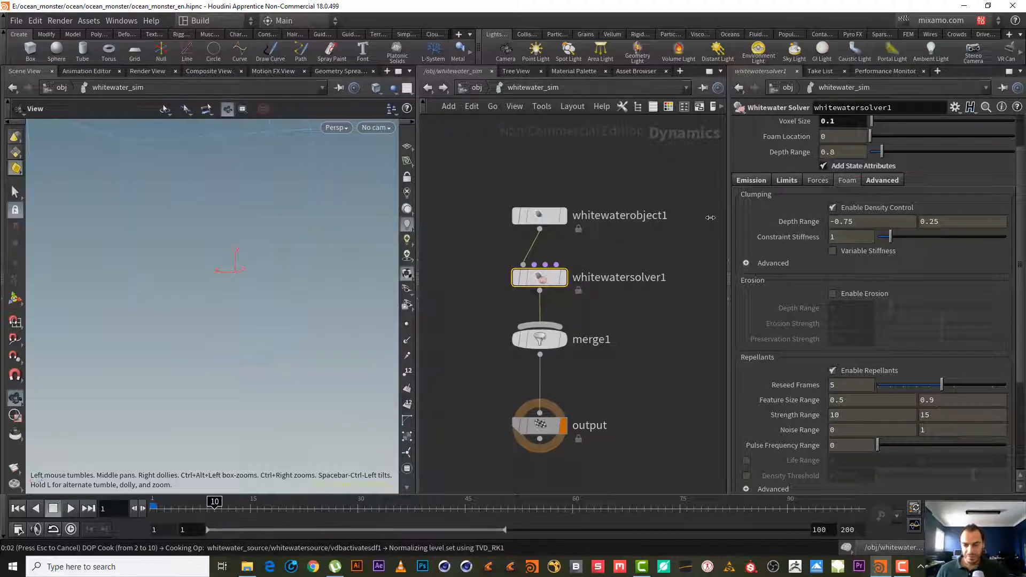
{"action": "left_click", "coordinate": [902, 566]}
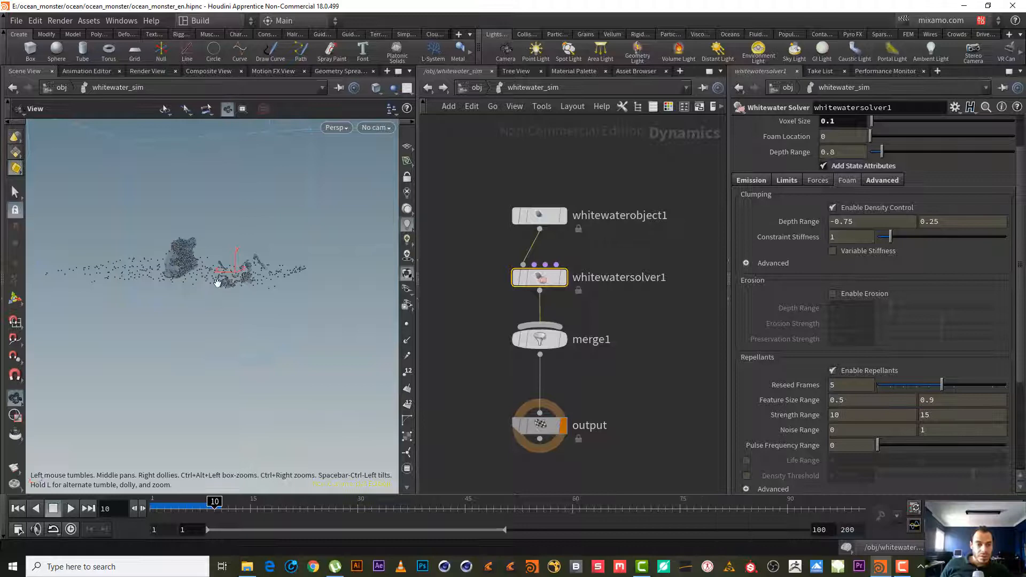
Examine the distribution of the whitewater particles at frame 10 from above and up close
{"action": "left_click_drag", "start_coordinate": [203, 256], "coordinate": [259, 289]}
{"action": "middle_click_drag", "start_coordinate": [259, 288], "coordinate": [244, 328]}
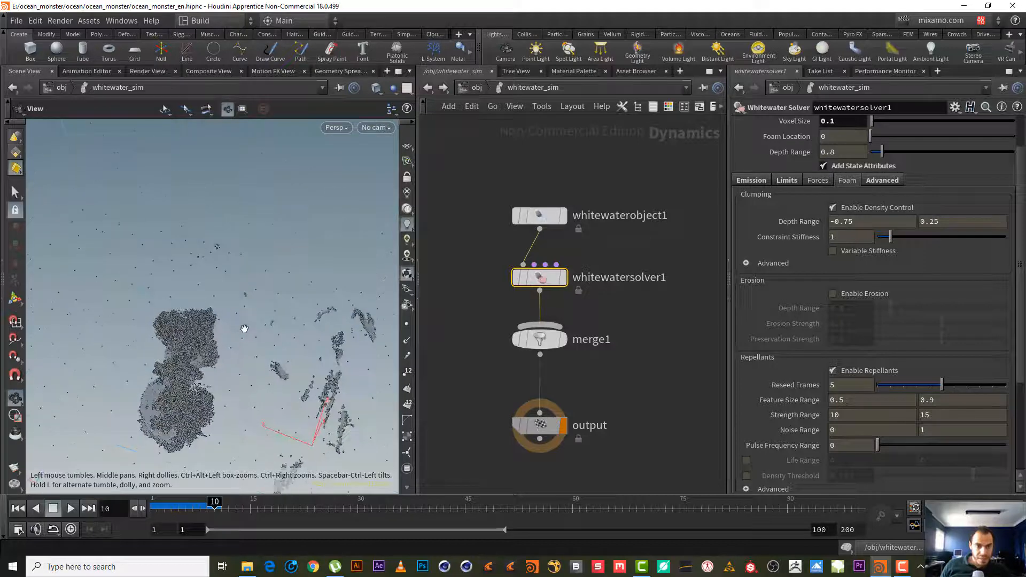
{"action": "right_click_drag", "start_coordinate": [244, 328], "coordinate": [215, 367]}
{"action": "middle_click_drag", "start_coordinate": [215, 367], "coordinate": [192, 338]}
{"action": "right_click_drag", "start_coordinate": [192, 339], "coordinate": [302, 312]}
{"action": "middle_click_drag", "start_coordinate": [220, 295], "coordinate": [258, 325]}
{"action": "right_click_drag", "start_coordinate": [258, 325], "coordinate": [240, 332]}
{"action": "middle_click_drag", "start_coordinate": [240, 333], "coordinate": [233, 308]}
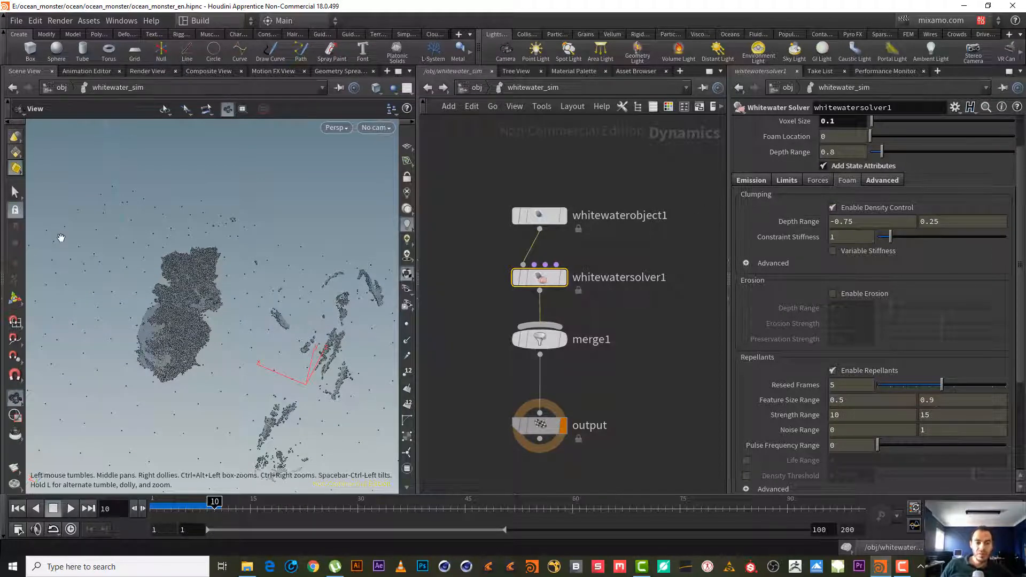
{"action": "mouse_move", "coordinate": [208, 304]}
{"action": "left_mouse_down"}
{"action": "mouse_move", "coordinate": [201, 325]}
{"action": "mouse_move", "coordinate": [312, 254]}
{"action": "mouse_move", "coordinate": [211, 299]}
{"action": "left_mouse_up"}
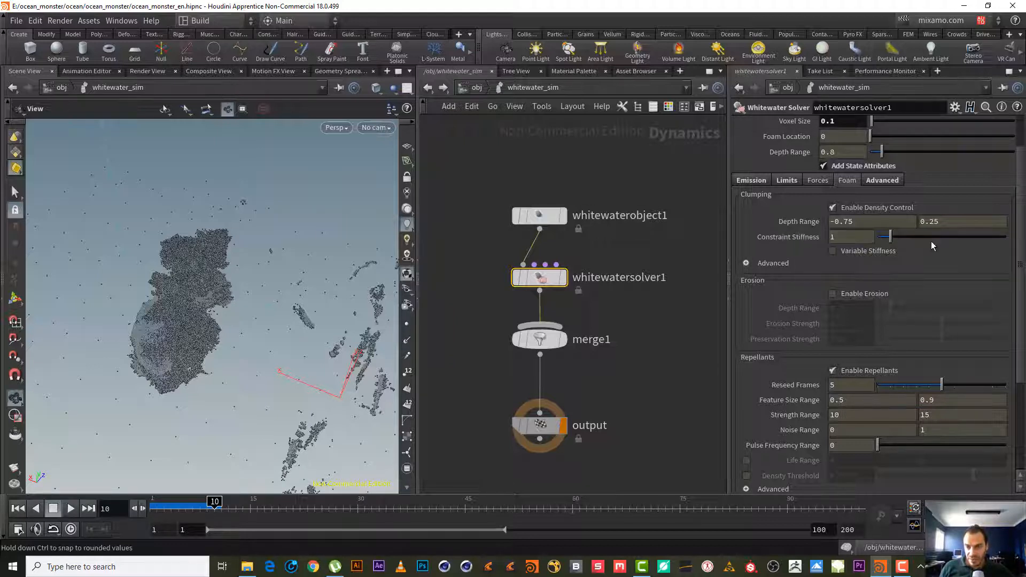
Expand the advanced foam clumping settings and set Constraint Stiffness to 5, checking the particle clumping up close
{"action": "left_click", "coordinate": [746, 263]}
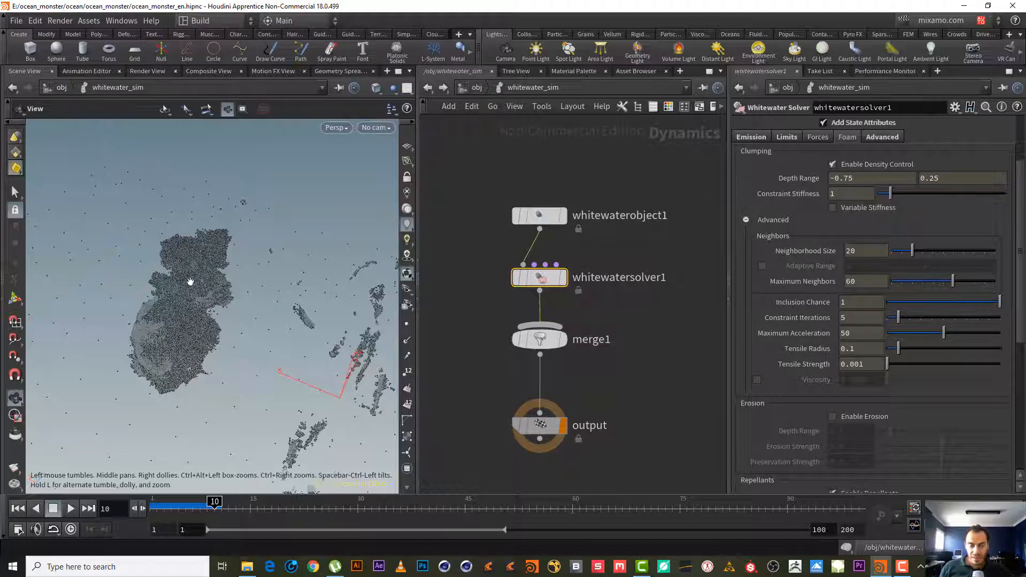
{"action": "right_click_drag", "start_coordinate": [230, 278], "coordinate": [563, 207]}
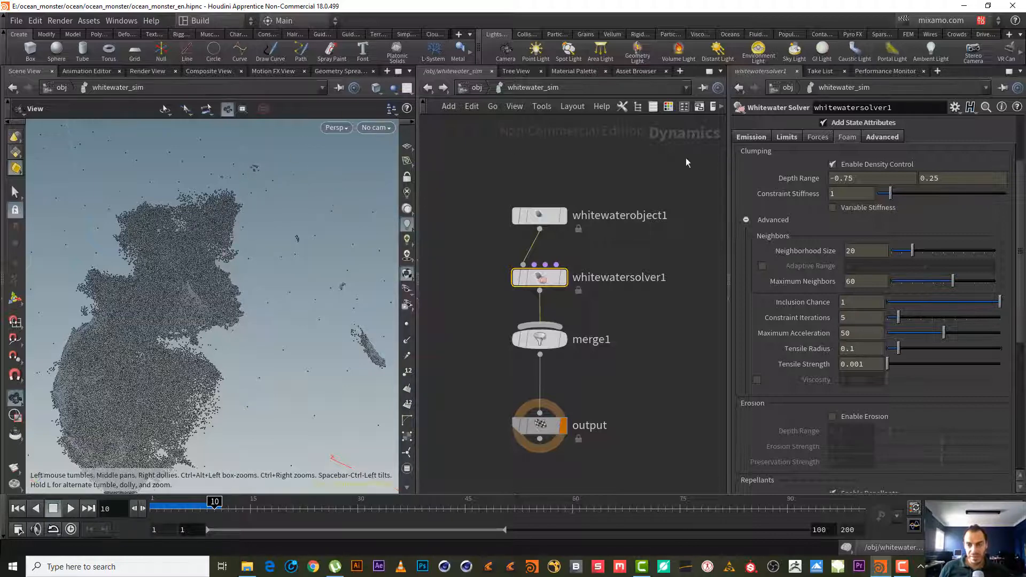
{"action": "left_click_drag", "start_coordinate": [237, 290], "coordinate": [339, 310]}
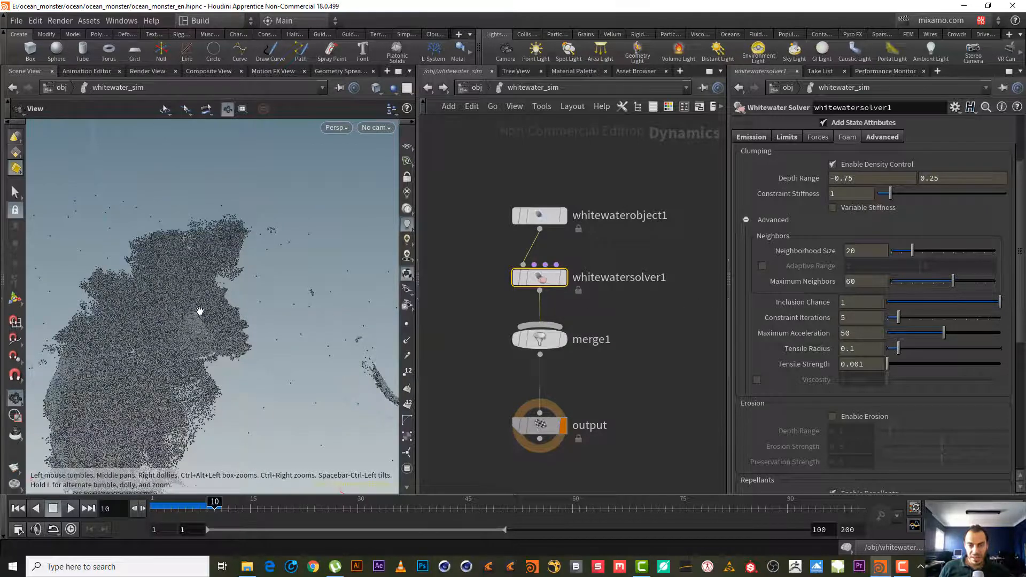
{"action": "left_click_drag", "start_coordinate": [196, 321], "coordinate": [226, 270]}
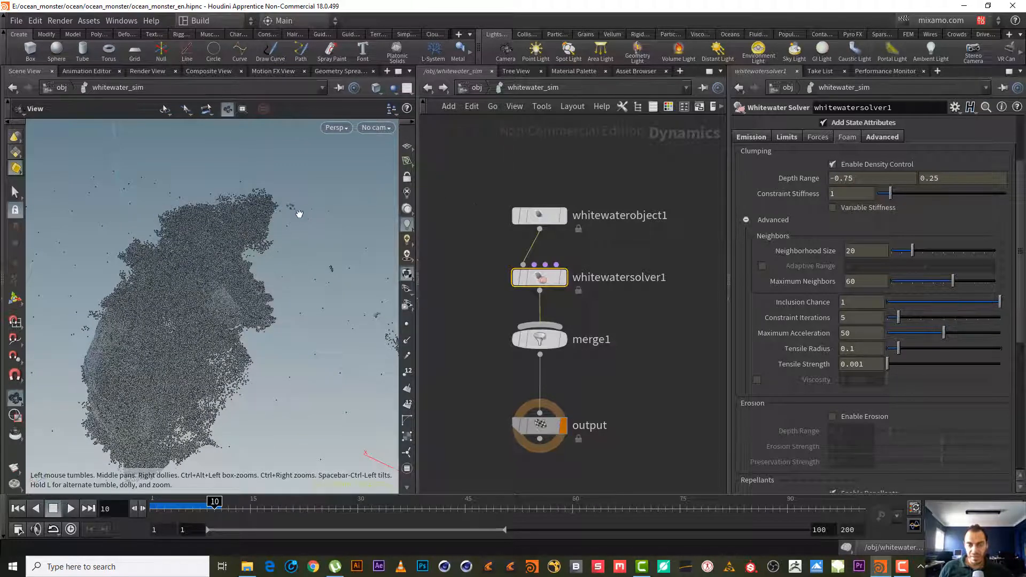
{"action": "double_click", "coordinate": [840, 190]}
{"action": "type", "text": "5"}
{"action": "key", "text": "Return"}
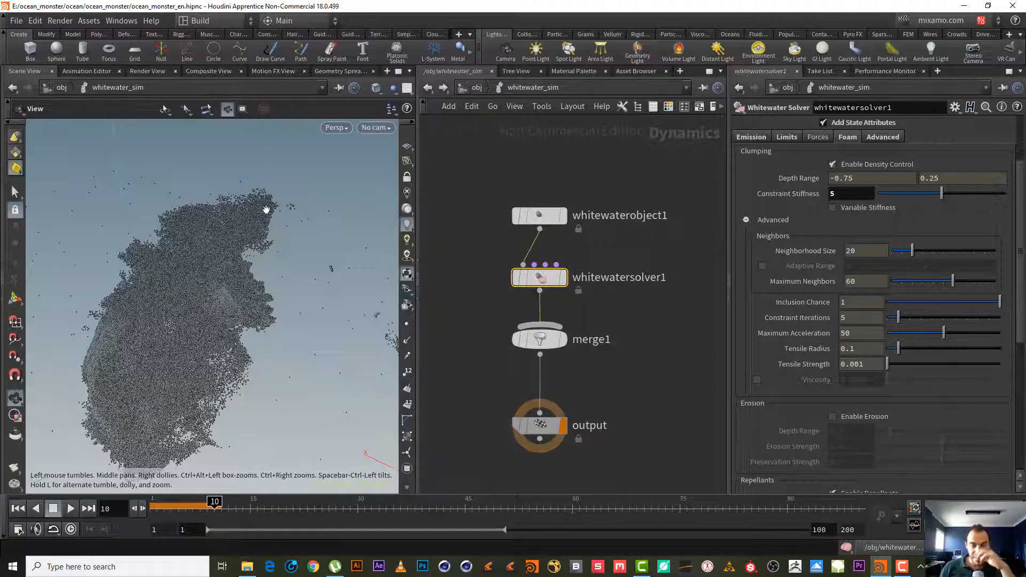
{"action": "left_click_drag", "start_coordinate": [273, 212], "coordinate": [258, 191]}
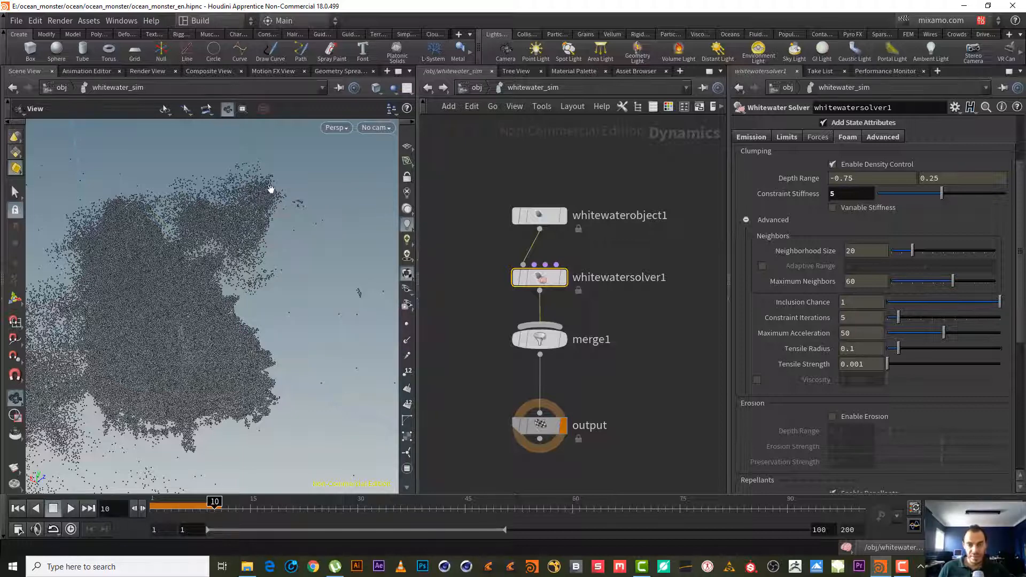
Try a Neighborhood Size of 40 for the foam clumping, and return it to 20
{"action": "double_click", "coordinate": [877, 247]}
{"action": "type", "text": "40"}
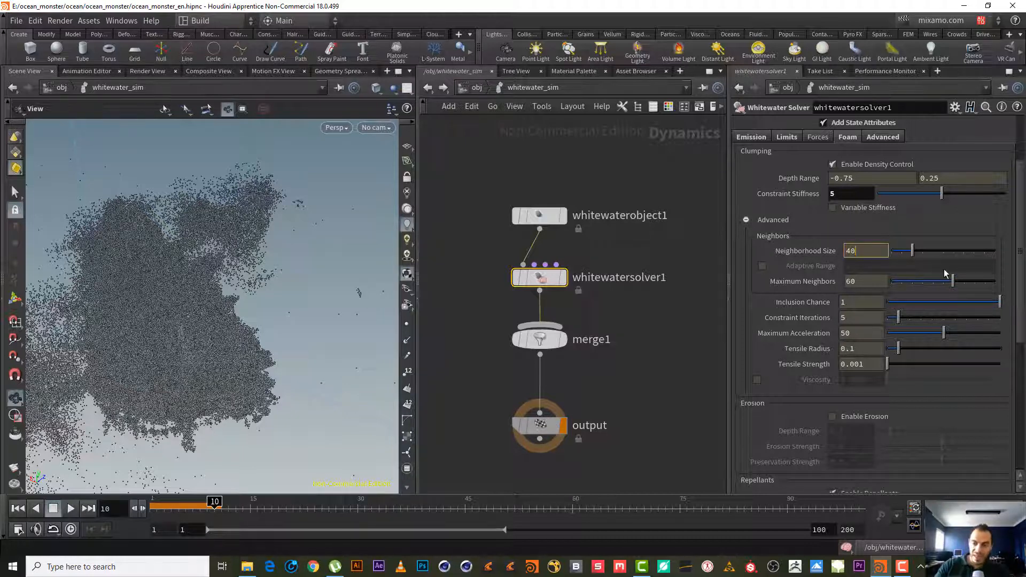
{"action": "key", "text": "Return"}
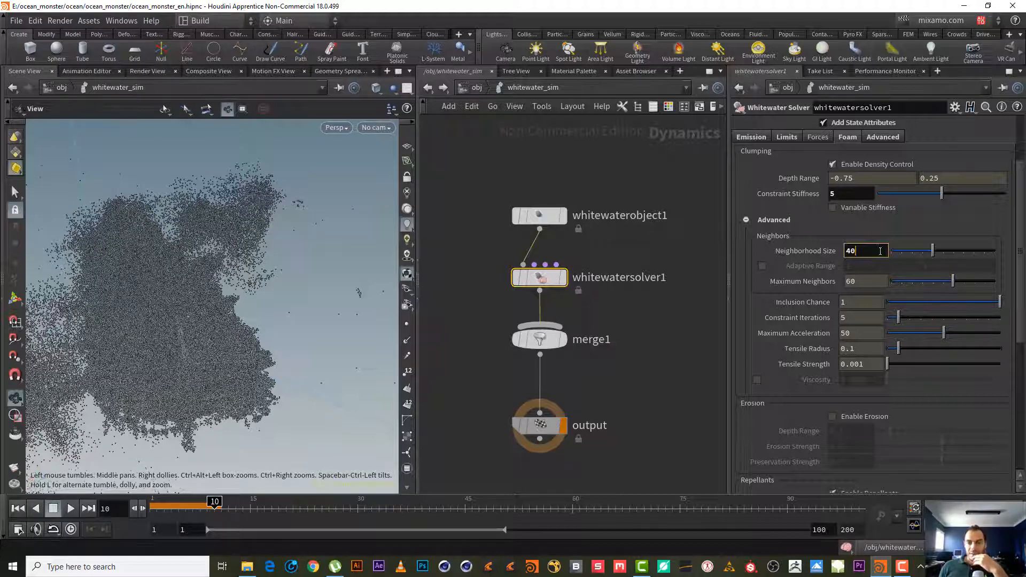
{"action": "left_click_drag", "start_coordinate": [879, 250], "coordinate": [771, 240]}
{"action": "type", "text": "20"}
{"action": "key", "text": "Return"}
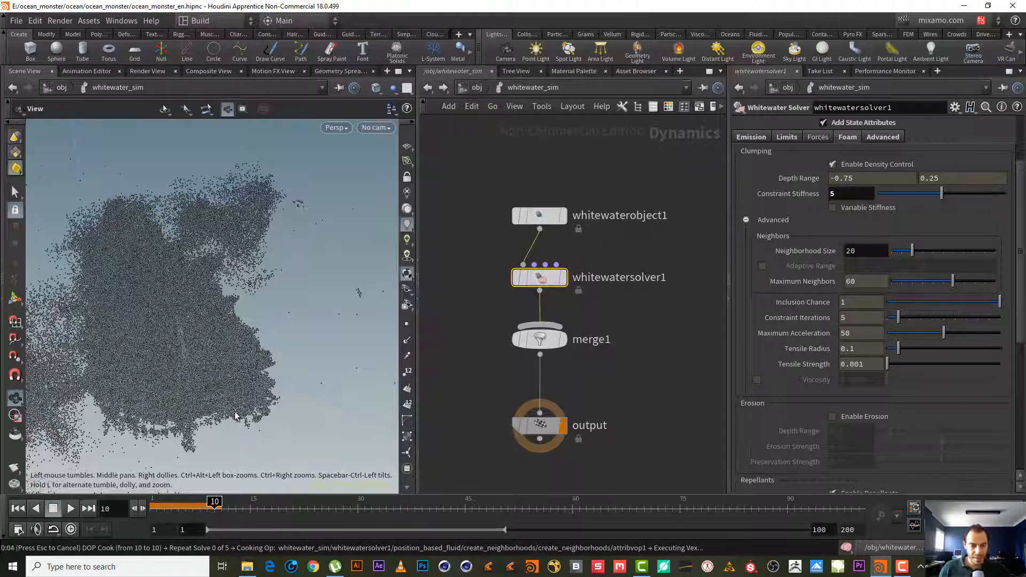
Return to frame 1, save the scene, and write the whitewater source's file cache to disk for frames 1 to 200
{"action": "left_click", "coordinate": [19, 509]}
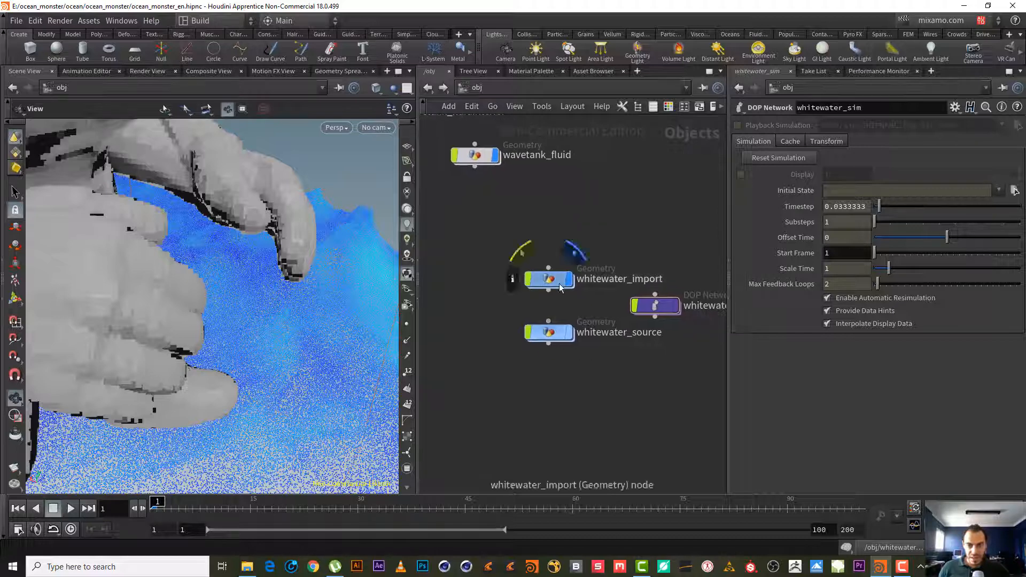
{"action": "double_click", "coordinate": [548, 332]}
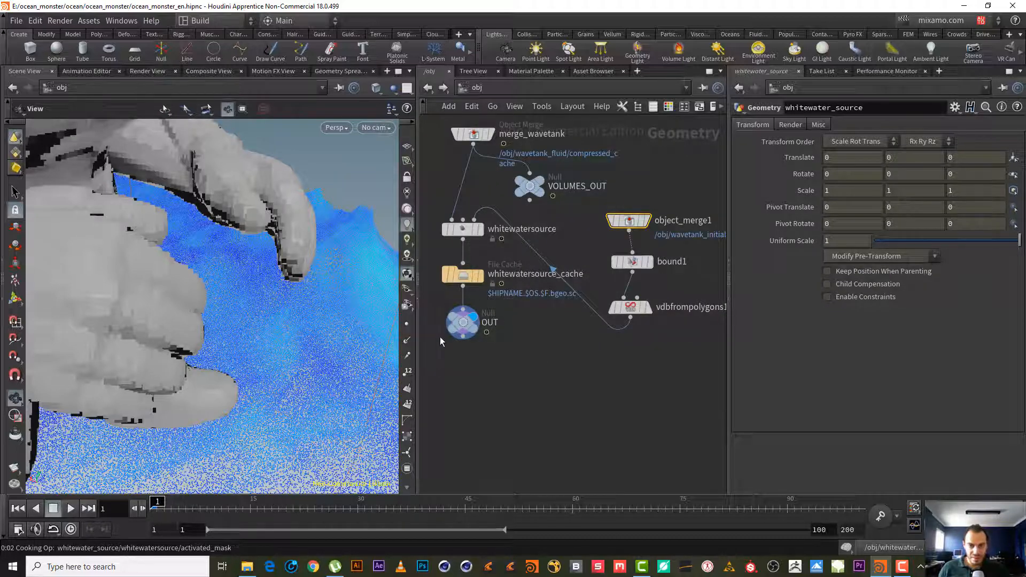
{"action": "left_click", "coordinate": [461, 275]}
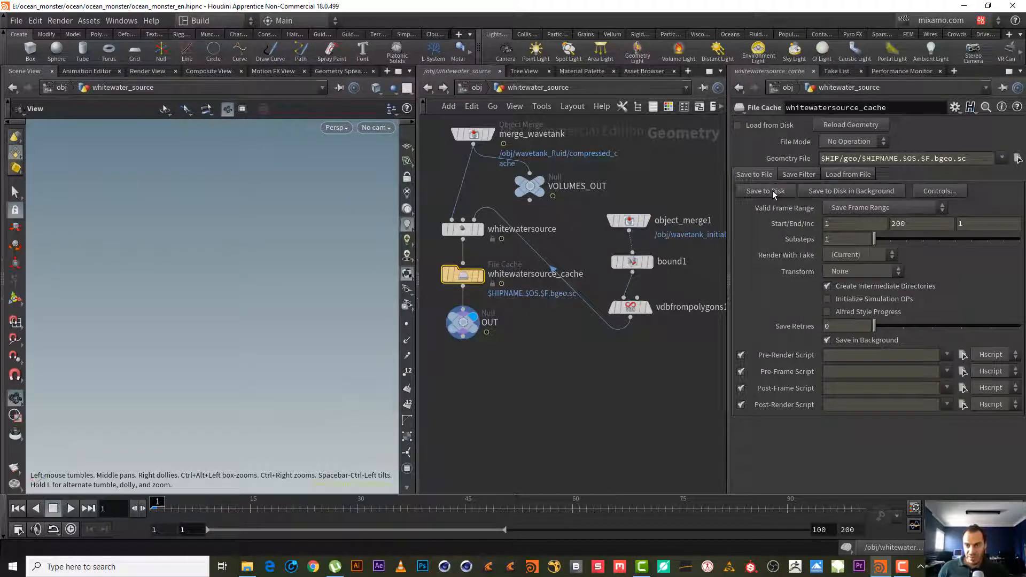
{"action": "key", "text": "ctrl+s"}
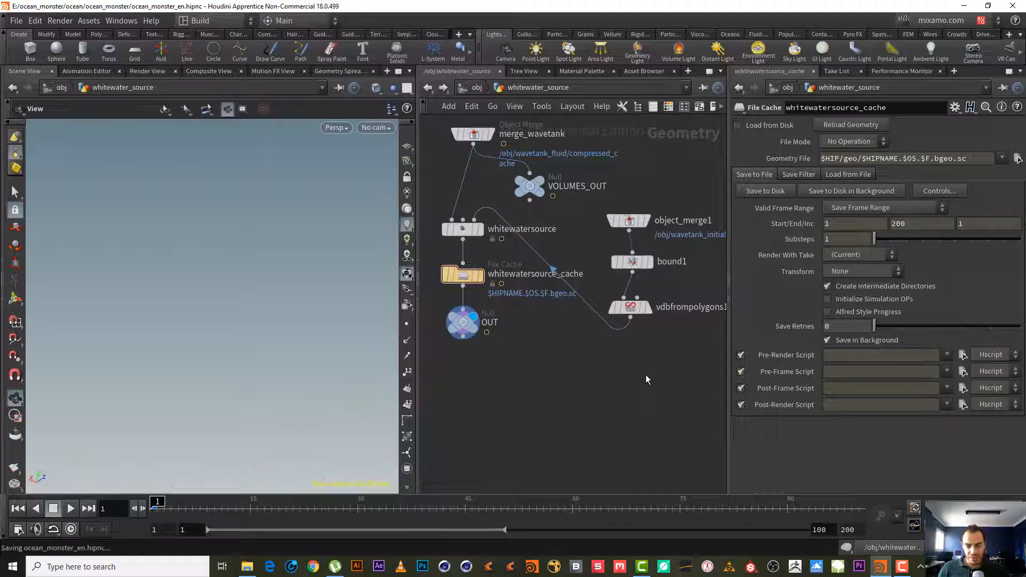
{"action": "left_click", "coordinate": [765, 190]}
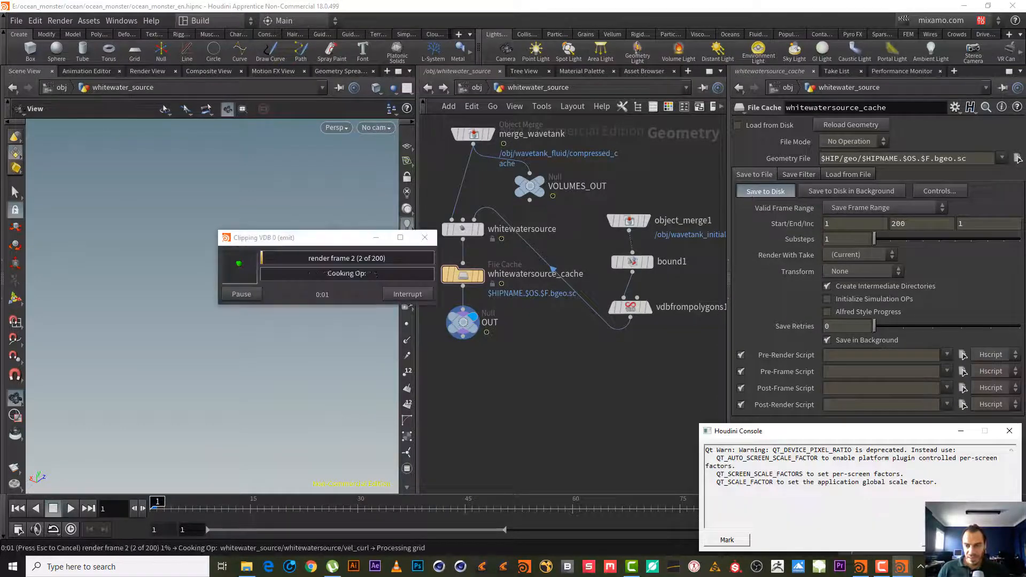
{"action": "left_click", "coordinate": [1009, 431]}
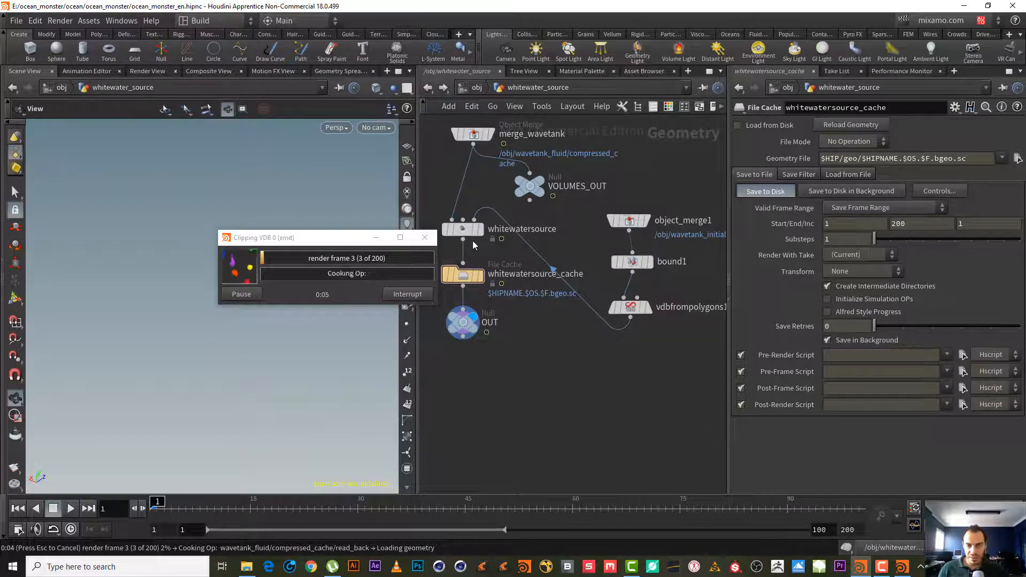
{"action": "left_click", "coordinate": [880, 567]}
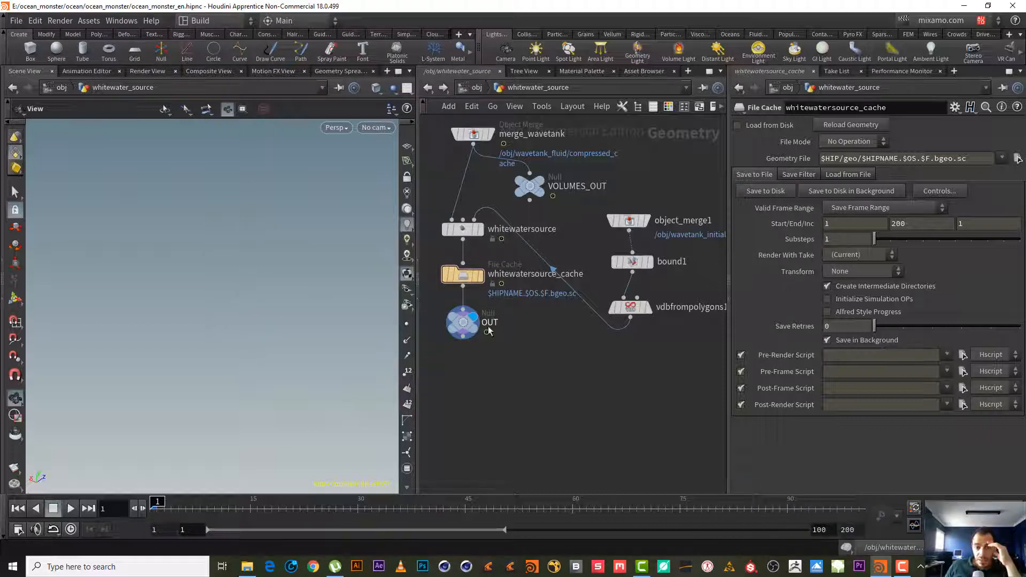
Make whitewatersource_cache load from disk and reload its geometry
{"action": "left_click", "coordinate": [462, 275]}
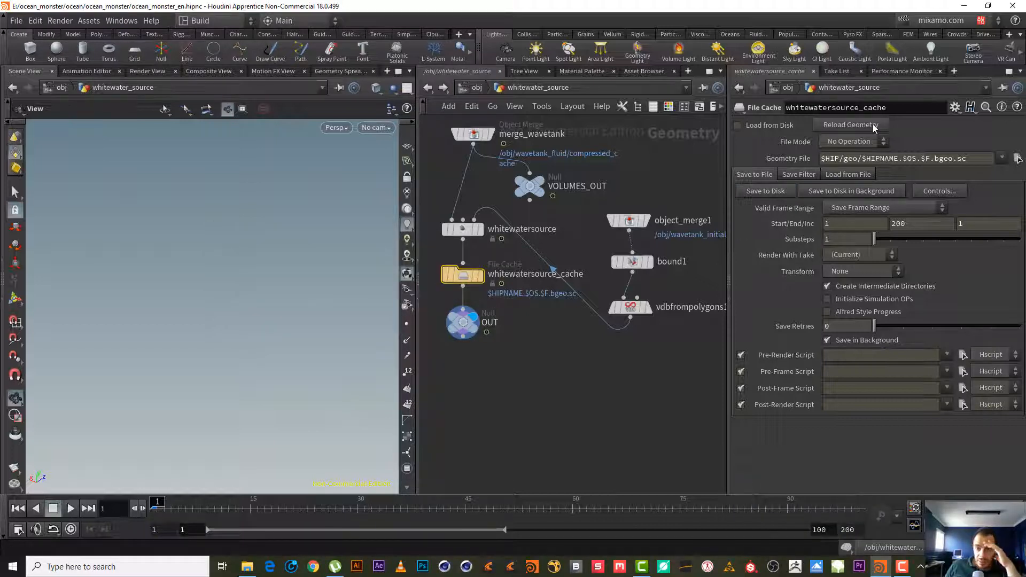
{"action": "left_click", "coordinate": [740, 126]}
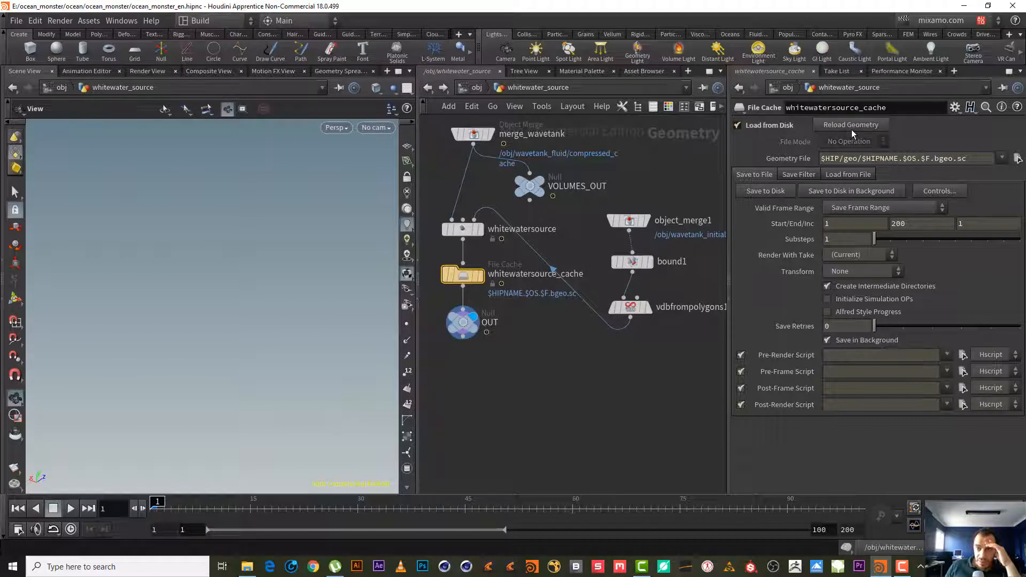
{"action": "left_click", "coordinate": [852, 126]}
Examine the cached whitewater source emission at frames 20, 49 and 48
{"action": "left_click_drag", "start_coordinate": [157, 508], "coordinate": [286, 508]}
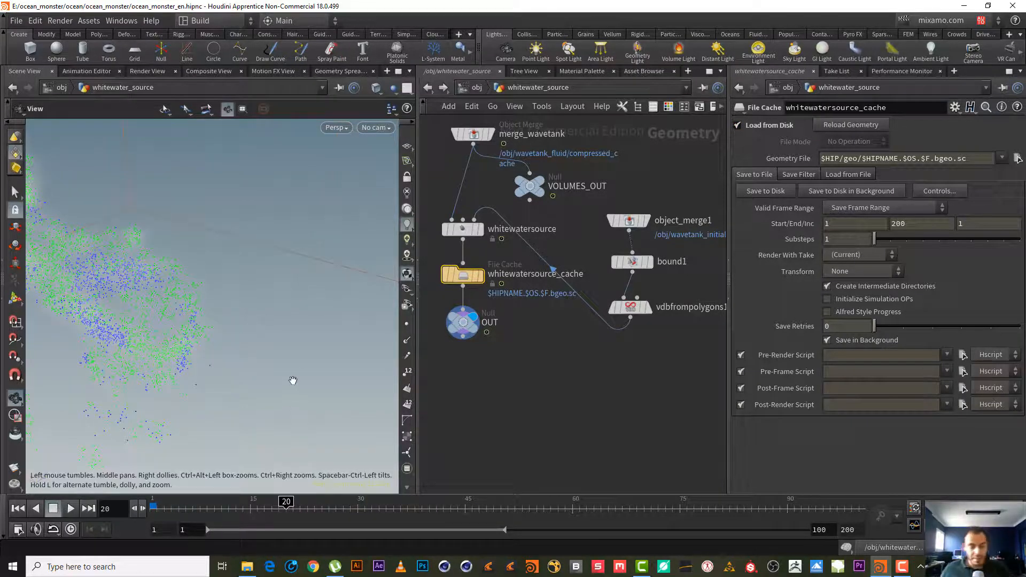
{"action": "left_click_drag", "start_coordinate": [313, 346], "coordinate": [252, 327]}
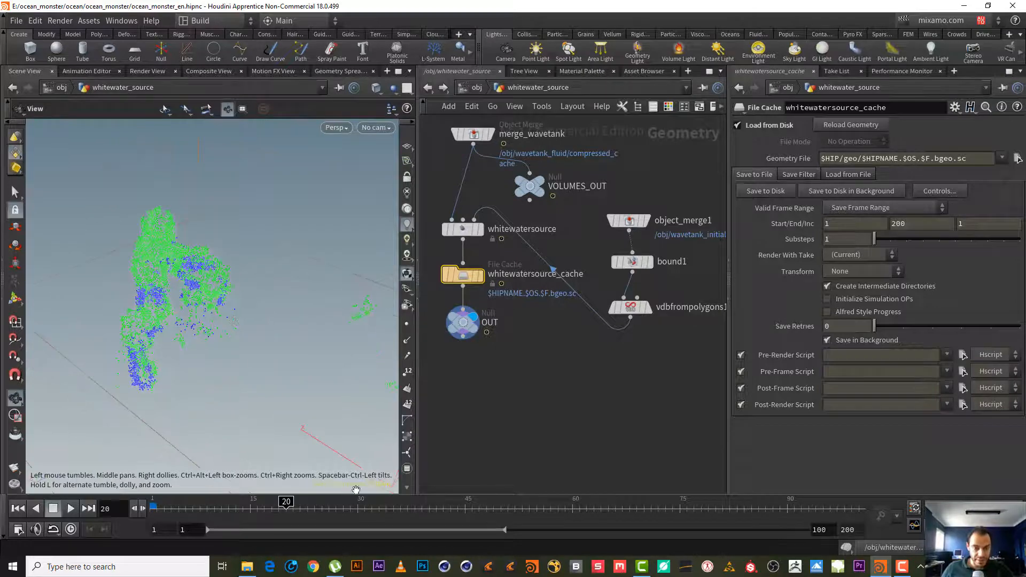
{"action": "left_click_drag", "start_coordinate": [286, 506], "coordinate": [493, 507]}
{"action": "right_click_drag", "start_coordinate": [197, 292], "coordinate": [103, 336]}
{"action": "left_click_drag", "start_coordinate": [103, 336], "coordinate": [206, 356]}
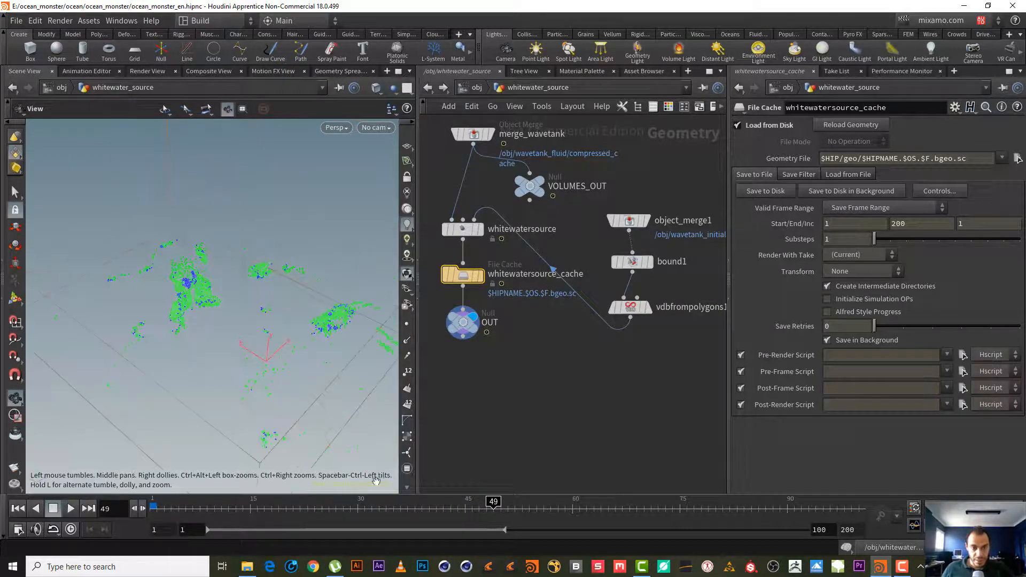
{"action": "mouse_move", "coordinate": [505, 507]}
{"action": "left_mouse_down"}
{"action": "mouse_move", "coordinate": [745, 524]}
{"action": "mouse_move", "coordinate": [564, 526]}
{"action": "mouse_move", "coordinate": [473, 507]}
{"action": "mouse_move", "coordinate": [486, 507]}
{"action": "left_mouse_up"}
Go back to the object level at frame 1 and examine the fluid around the monster's legs and the ship
{"action": "left_click", "coordinate": [476, 88]}
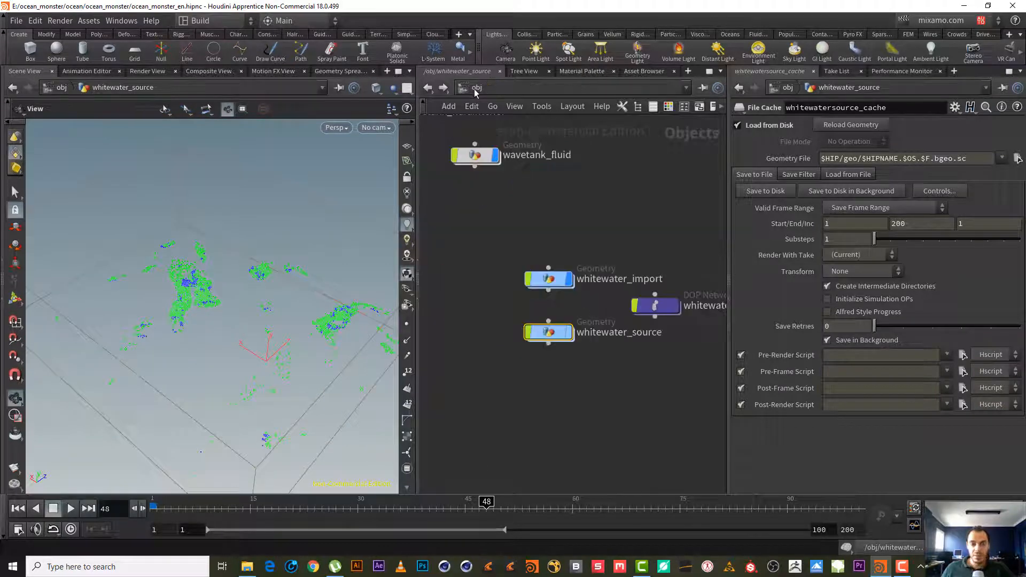
{"action": "key", "text": "Escape"}
{"action": "left_click", "coordinate": [18, 508]}
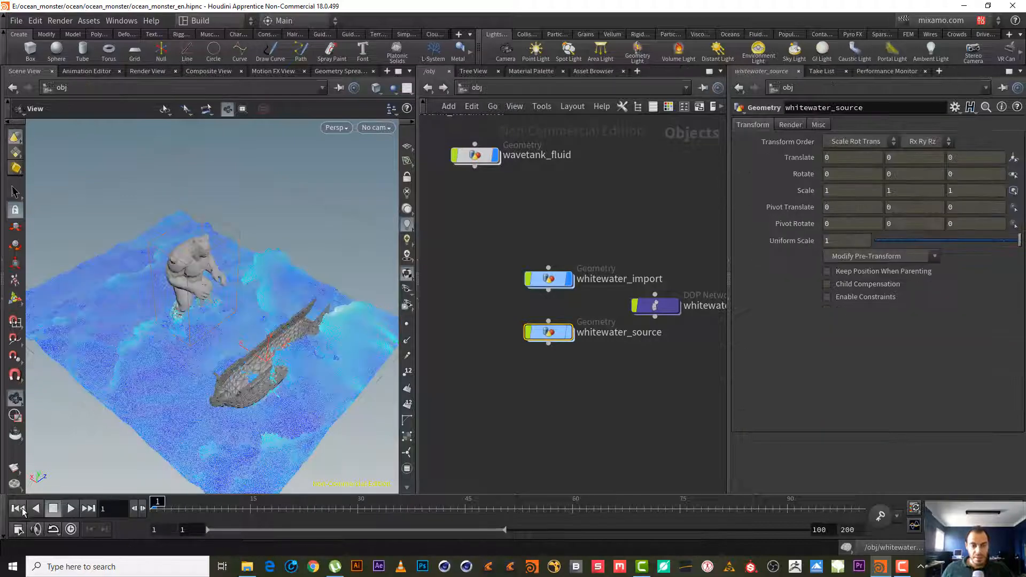
{"action": "right_click_drag", "start_coordinate": [225, 335], "coordinate": [341, 323]}
{"action": "left_click_drag", "start_coordinate": [342, 322], "coordinate": [225, 354]}
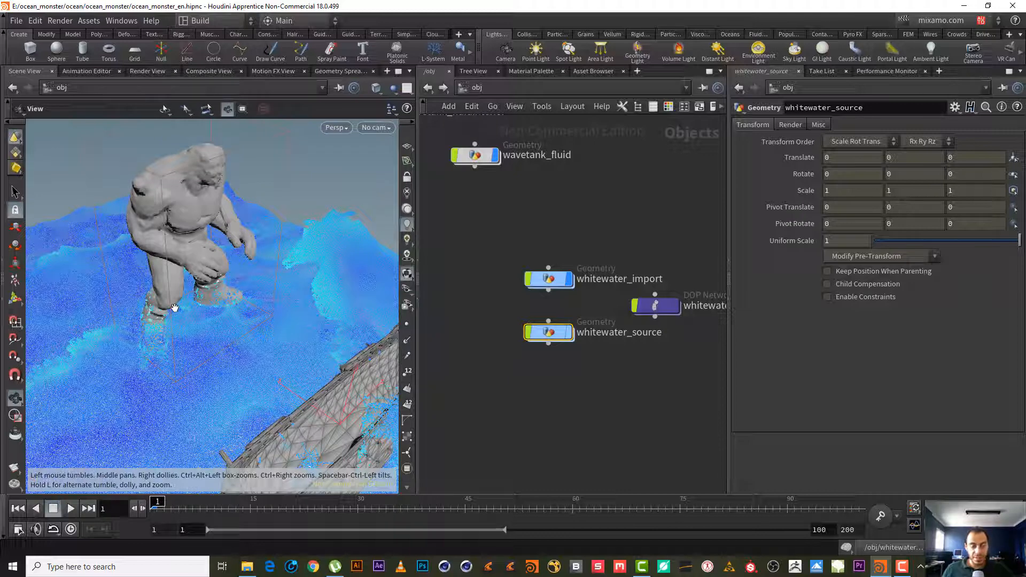
{"action": "left_click_drag", "start_coordinate": [217, 310], "coordinate": [192, 313]}
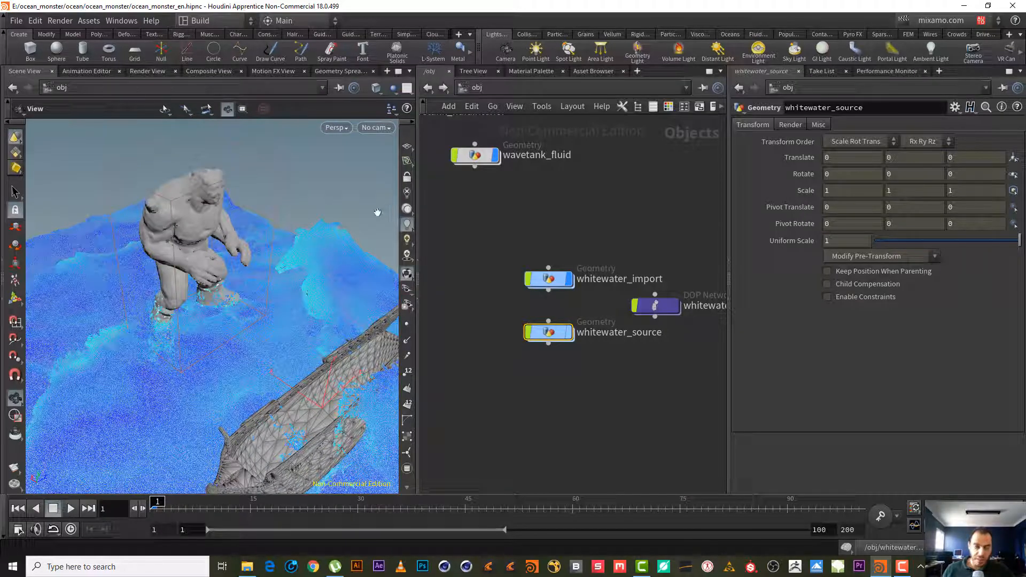
{"action": "left_click_drag", "start_coordinate": [200, 301], "coordinate": [242, 329]}
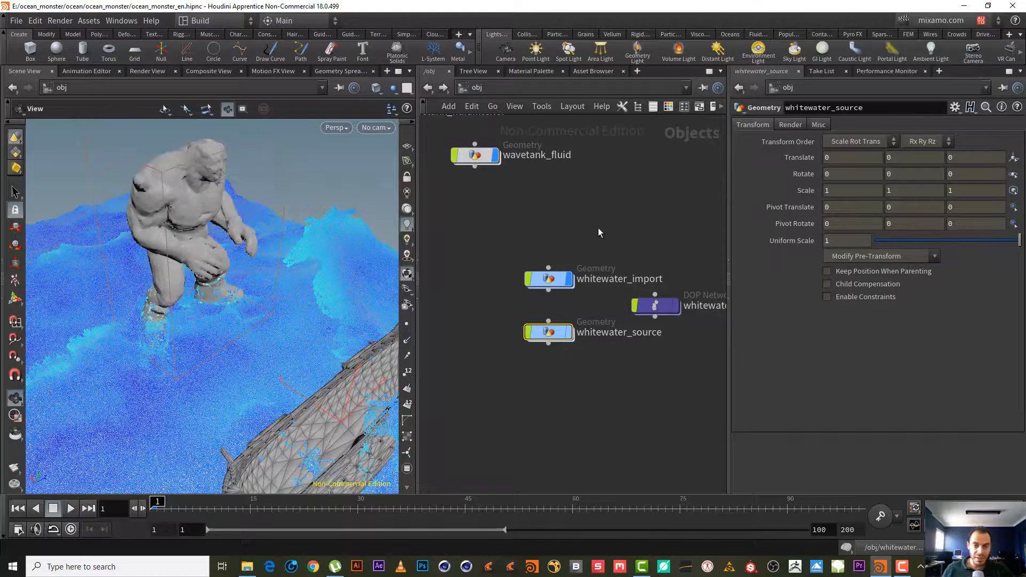
Review the AutoDopNetwork nodes and examine the initial water surface around the monster's feet
{"action": "middle_click_drag", "start_coordinate": [597, 228], "coordinate": [694, 470]}
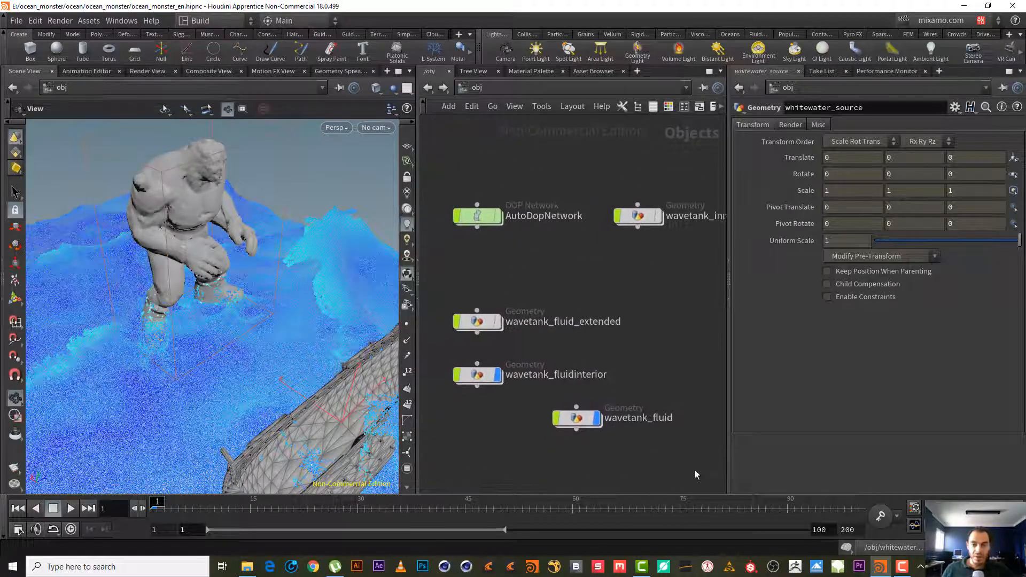
{"action": "double_click", "coordinate": [486, 213]}
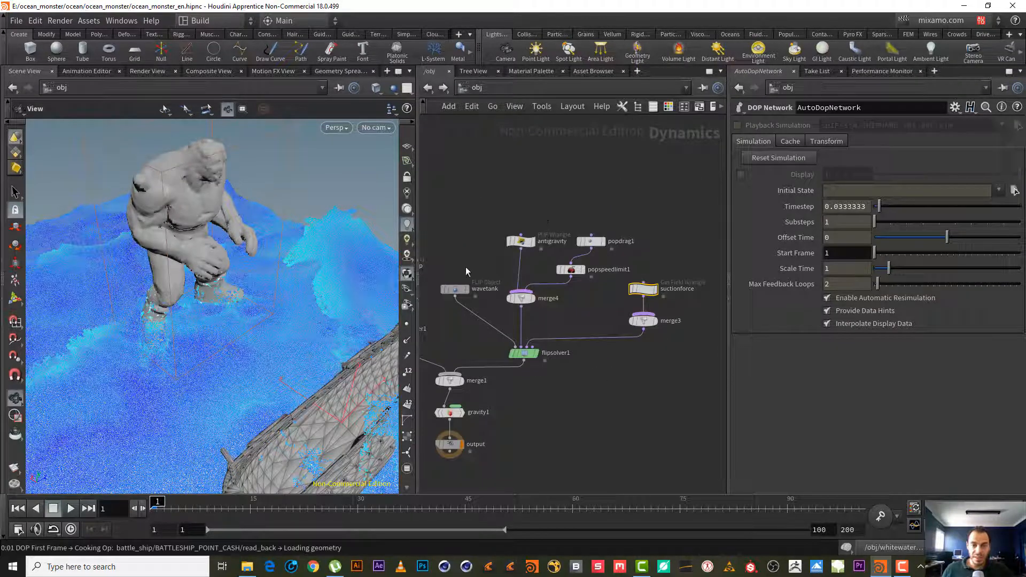
{"action": "left_click_drag", "start_coordinate": [467, 250], "coordinate": [453, 327]}
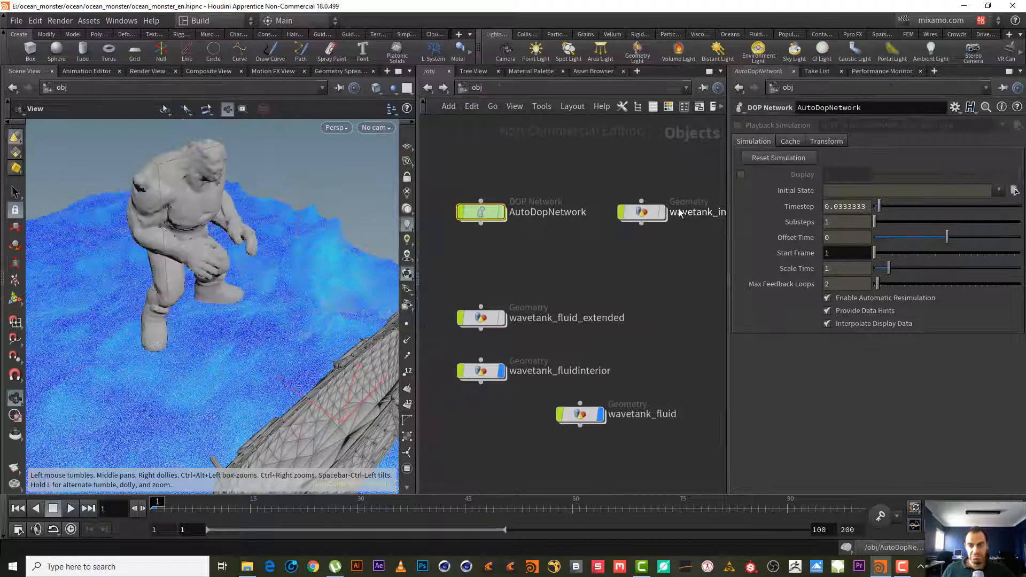
{"action": "middle_click_drag", "start_coordinate": [604, 270], "coordinate": [590, 207]}
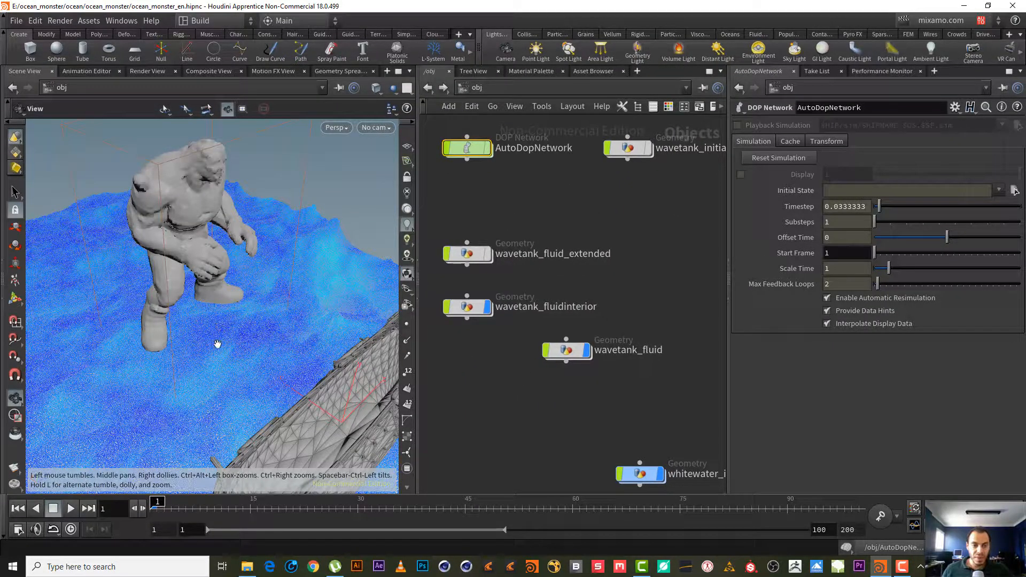
{"action": "right_click_drag", "start_coordinate": [234, 338], "coordinate": [262, 332]}
{"action": "left_click_drag", "start_coordinate": [261, 333], "coordinate": [183, 368]}
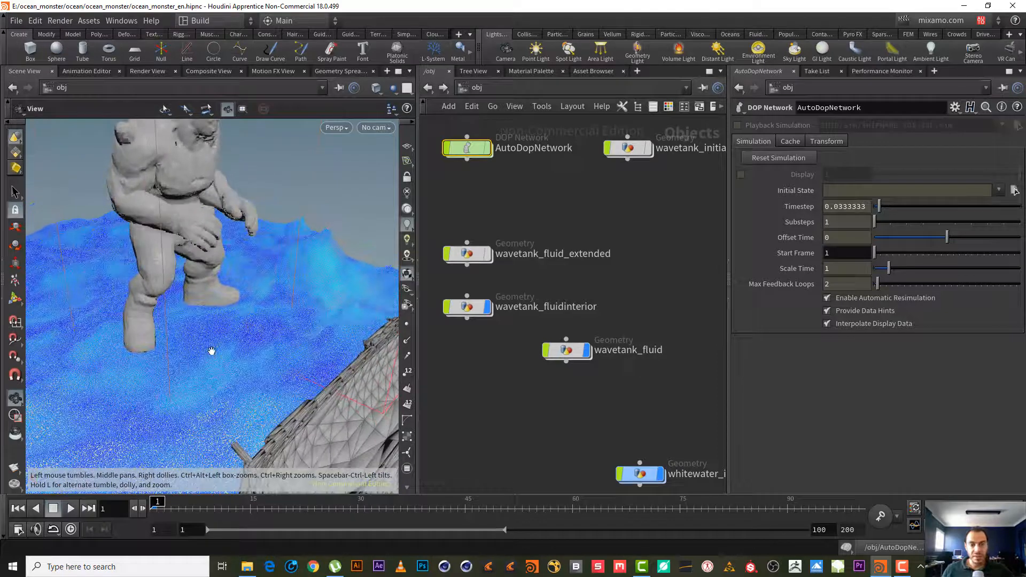
{"action": "middle_click_drag", "start_coordinate": [523, 399], "coordinate": [455, 265]}
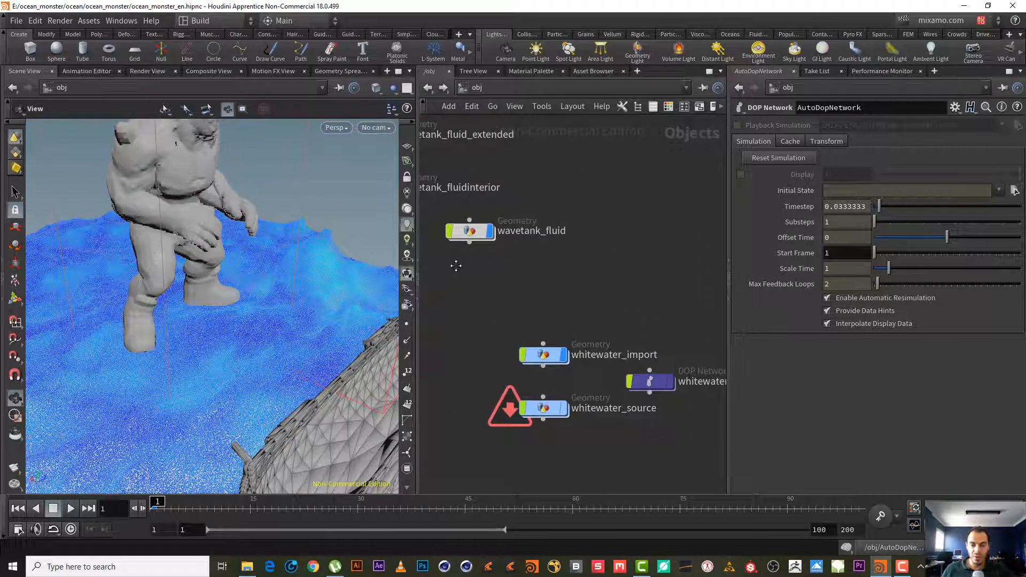
Check the whitewater source's file cache settings, open the whitewater_sim network and cook the simulation to frame 8
{"action": "double_click", "coordinate": [543, 406]}
{"action": "left_click", "coordinate": [463, 275]}
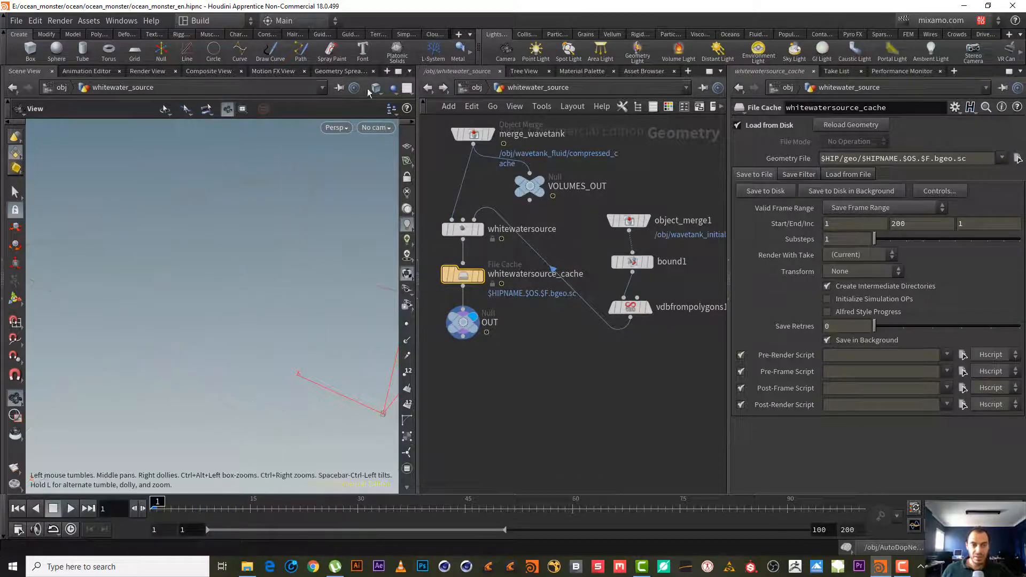
{"action": "left_click", "coordinate": [427, 87]}
{"action": "double_click", "coordinate": [649, 382]}
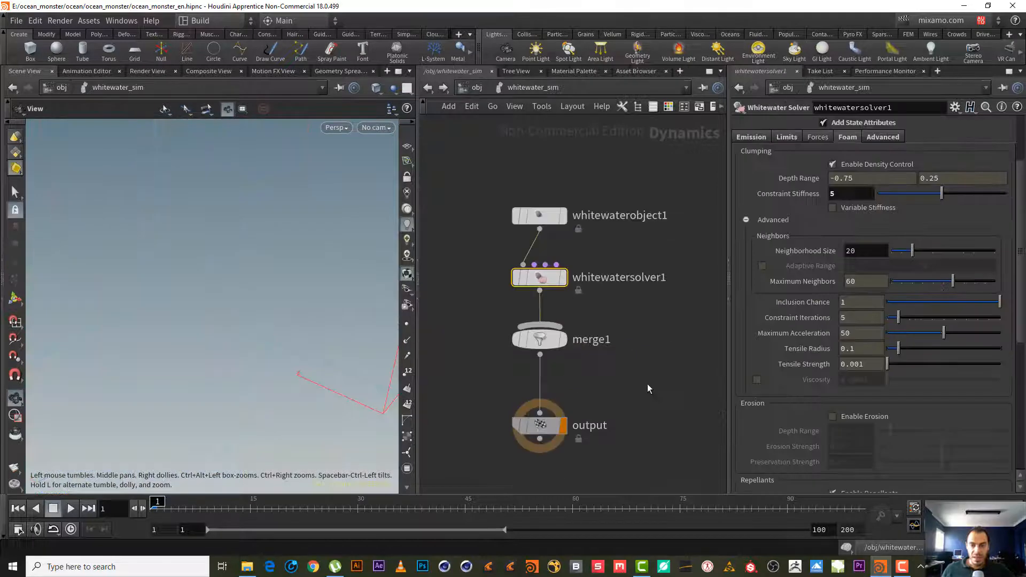
{"action": "left_click_drag", "start_coordinate": [158, 501], "coordinate": [193, 501]}
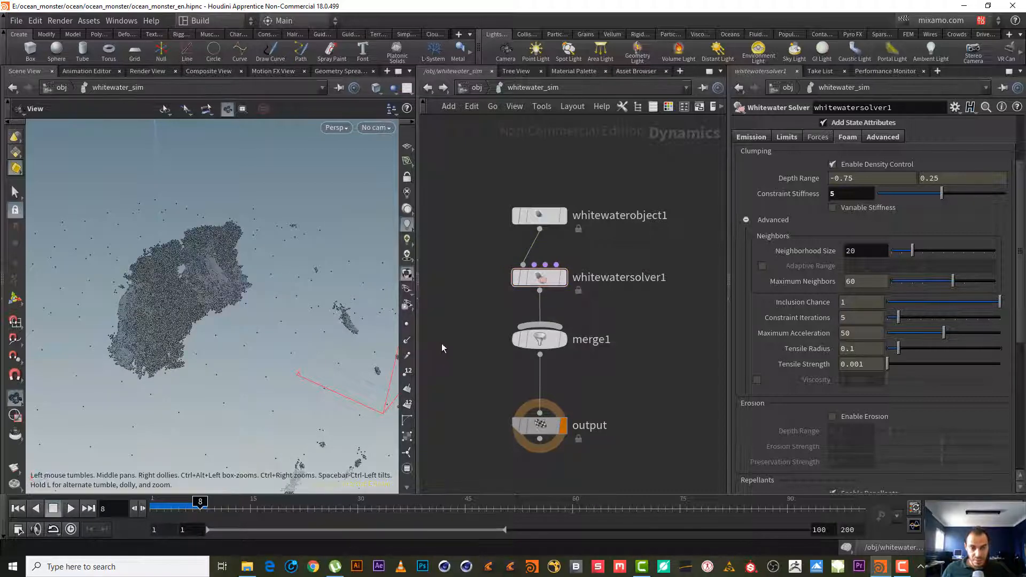
Examine the whitewater particle clumping at frame 8 from several angles and up close
{"action": "left_click_drag", "start_coordinate": [243, 338], "coordinate": [191, 324]}
{"action": "middle_click_drag", "start_coordinate": [191, 323], "coordinate": [157, 306]}
{"action": "right_click_drag", "start_coordinate": [157, 306], "coordinate": [522, 264]}
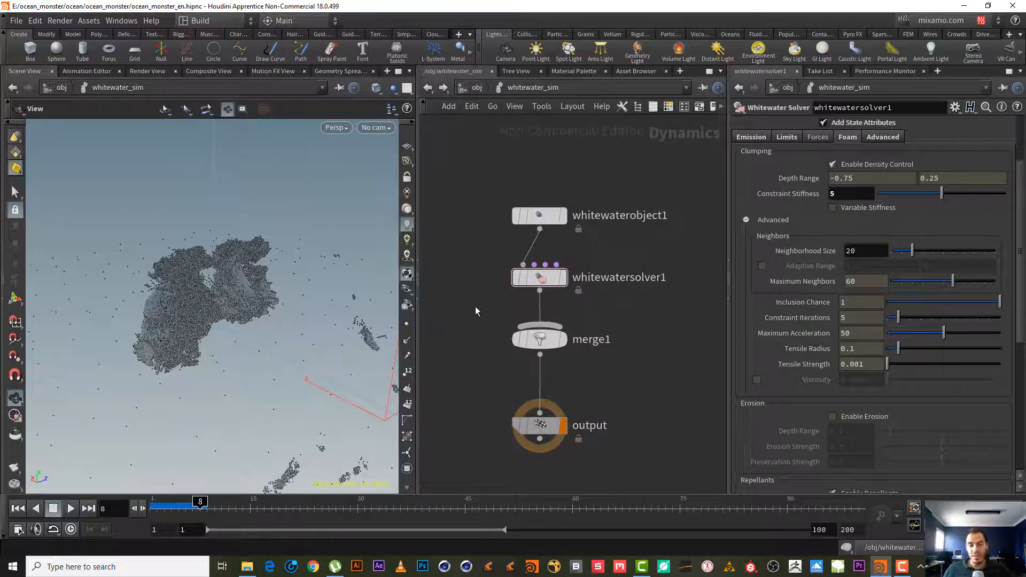
{"action": "left_click_drag", "start_coordinate": [214, 325], "coordinate": [205, 318]}
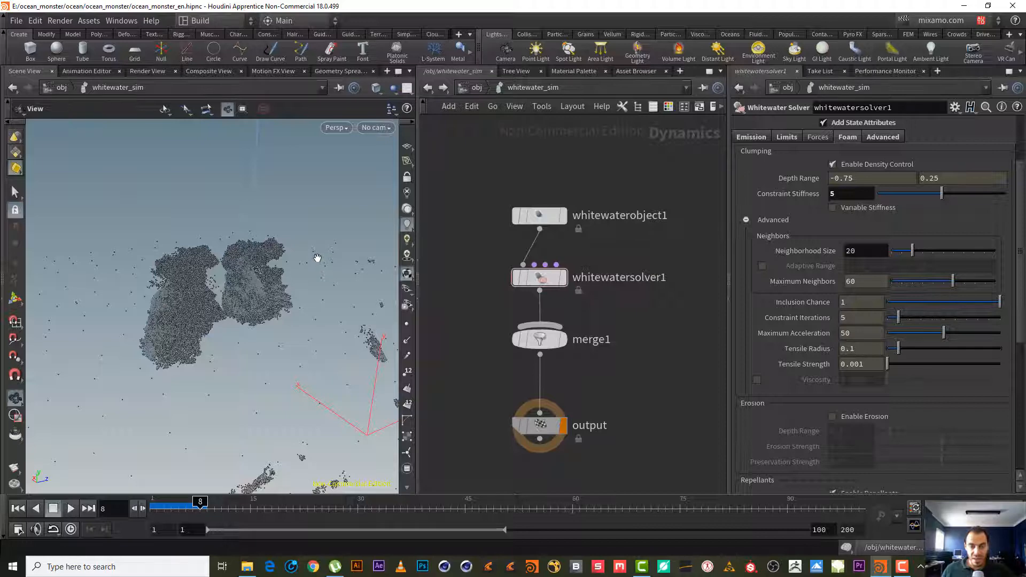
{"action": "right_click_drag", "start_coordinate": [286, 268], "coordinate": [371, 270]}
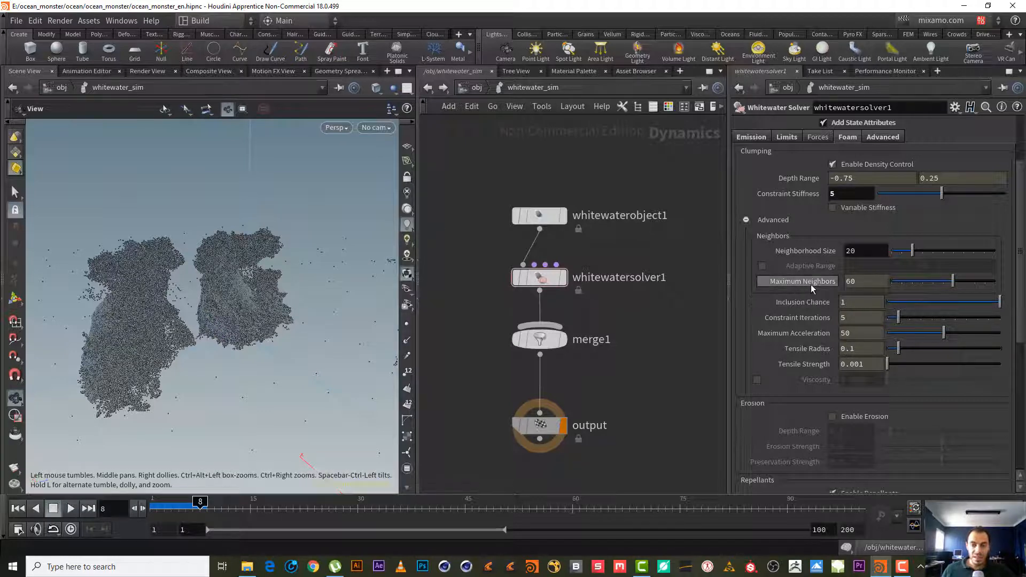
{"action": "mouse_move", "coordinate": [809, 284]}
{"action": "right_click_drag", "start_coordinate": [249, 235], "coordinate": [329, 221]}
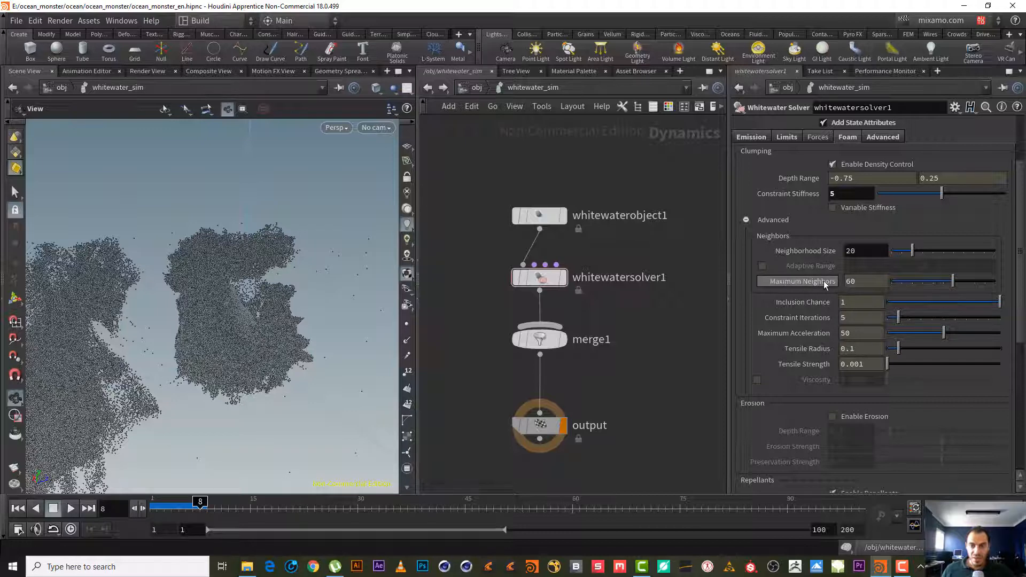
Set the foam clumping's Maximum Neighbors to 80 and Neighborhood Size to 30
{"action": "left_click_drag", "start_coordinate": [856, 282], "coordinate": [808, 279]}
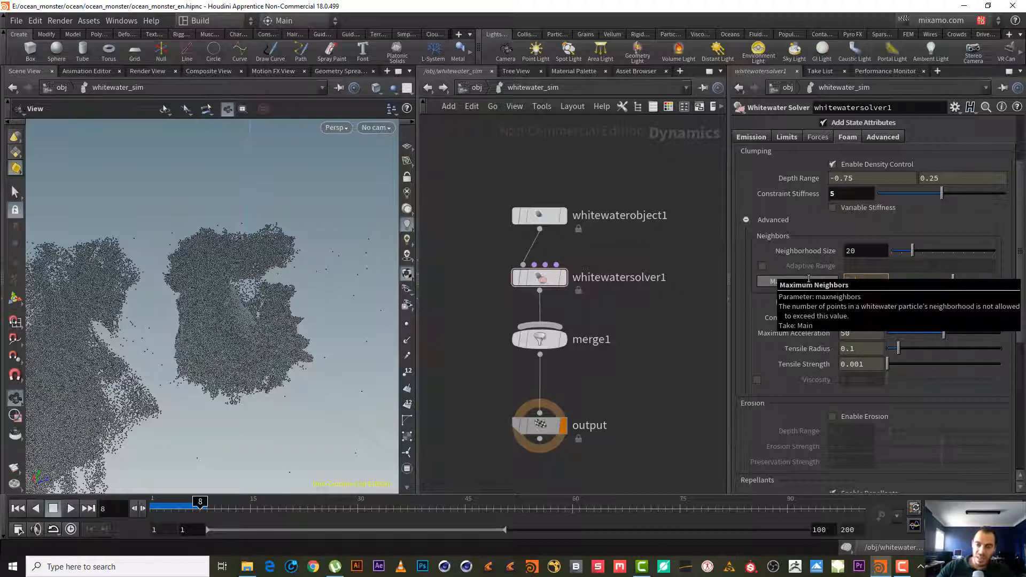
{"action": "type", "text": "80"}
{"action": "key", "text": "Return"}
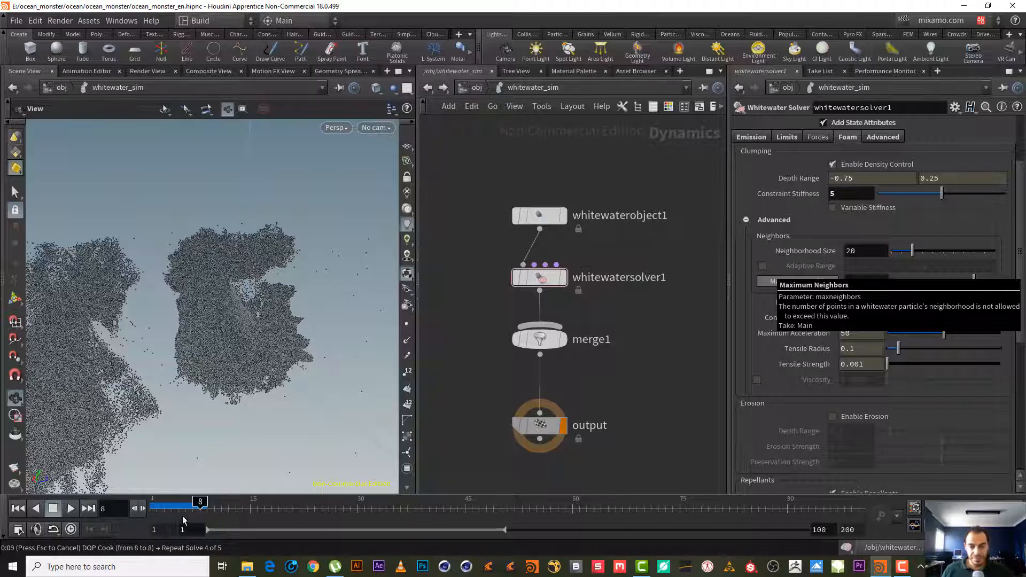
{"action": "left_click", "coordinate": [864, 252]}
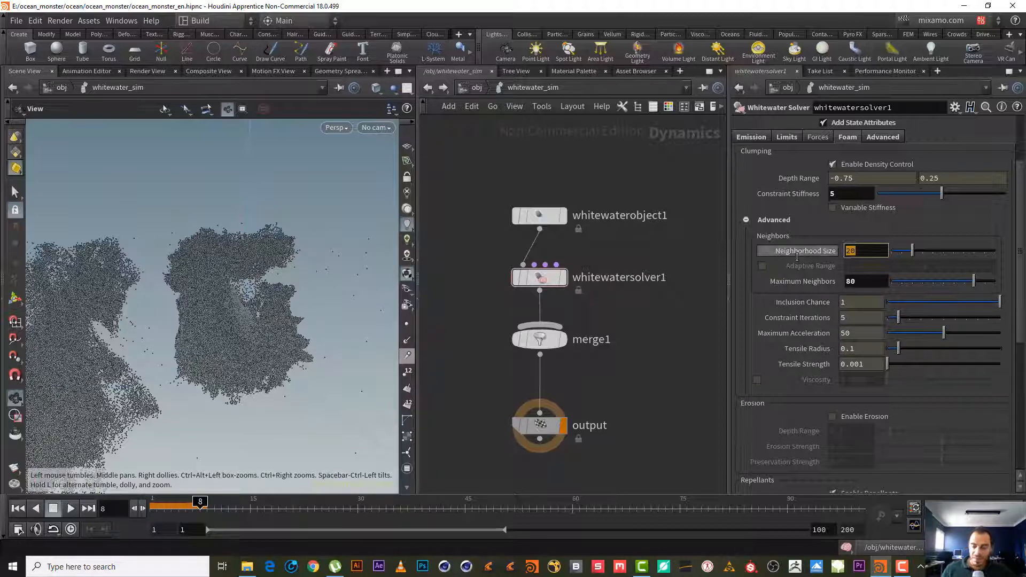
{"action": "type", "text": "30"}
{"action": "key", "text": "Return"}
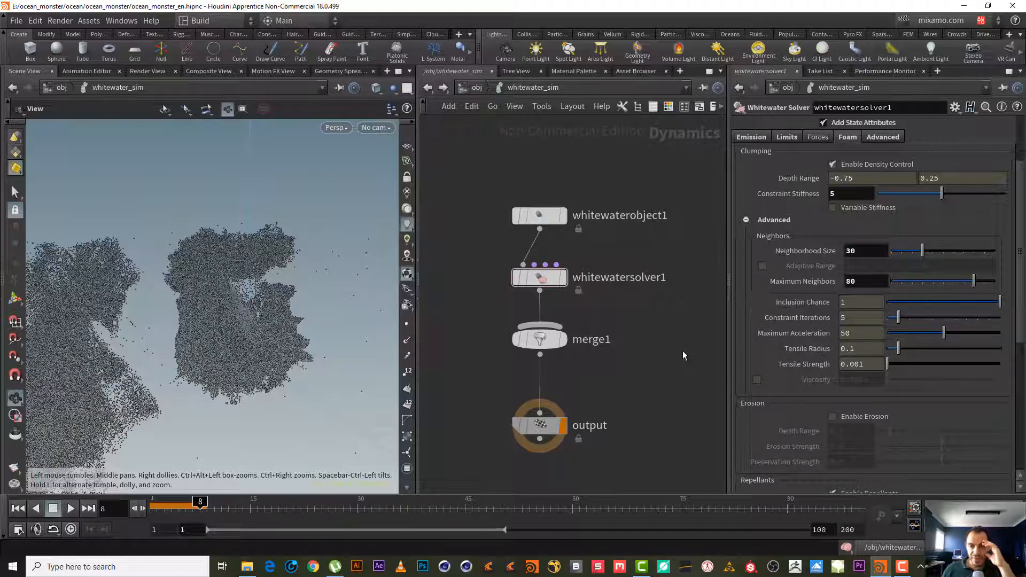
Add a POP Fluid node to the whitewater network beside the merge node
{"action": "key", "text": "Tab"}
{"action": "type", "text": "pop"}
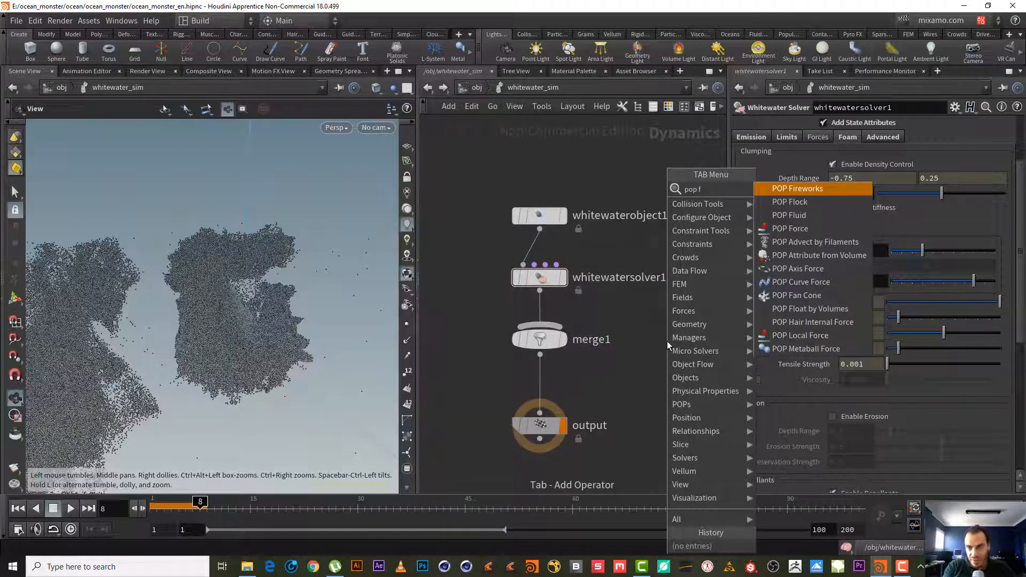
{"action": "key", "text": "Down"}
{"action": "key", "text": "Down"}
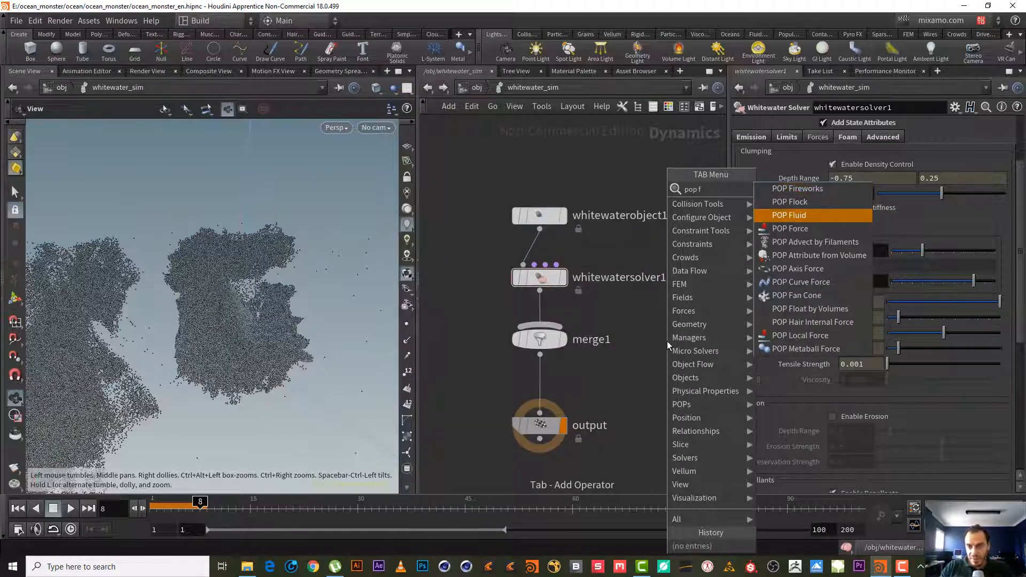
{"action": "key", "text": "Return"}
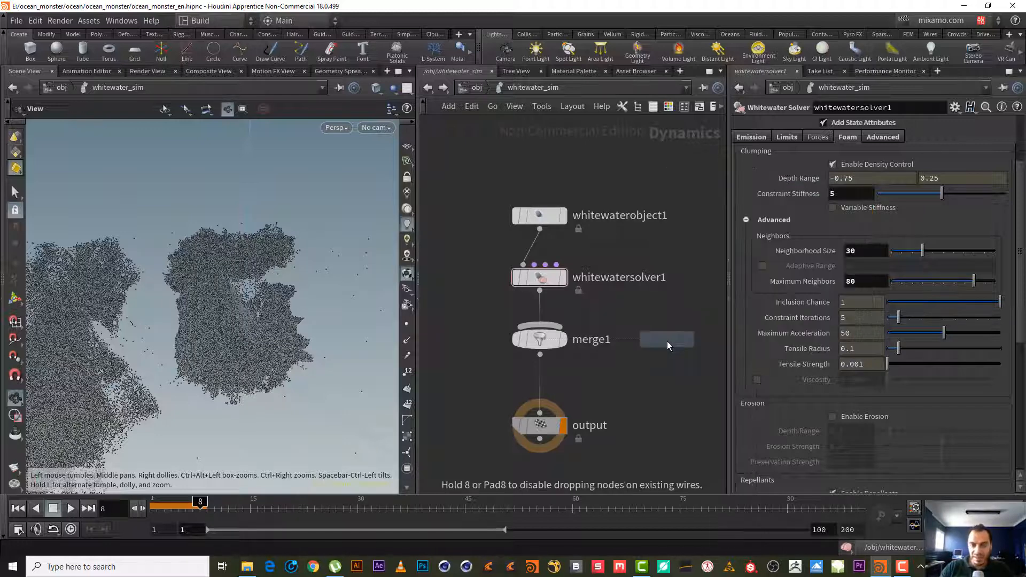
{"action": "left_click", "coordinate": [666, 341]}
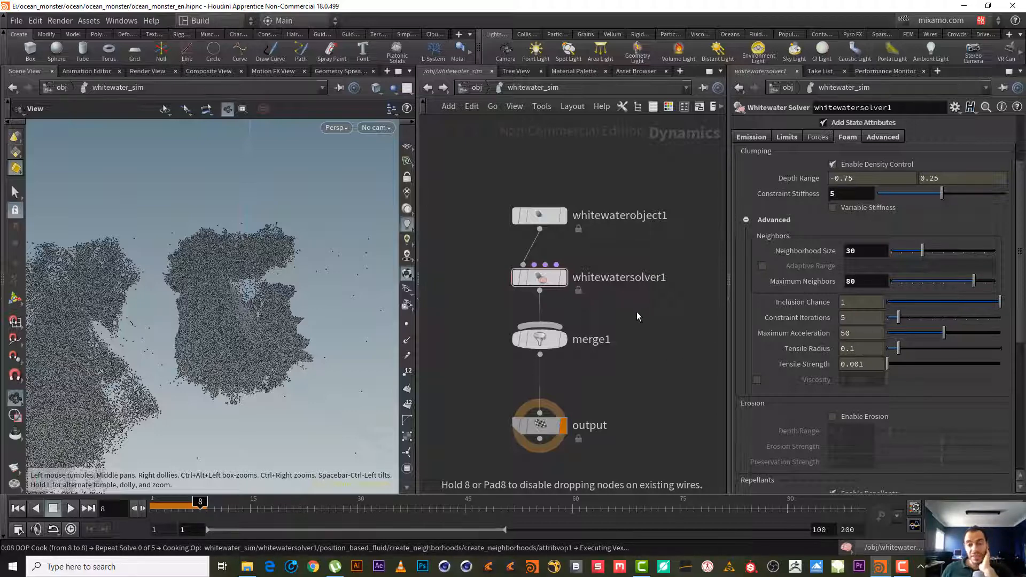
{"action": "left_click", "coordinate": [666, 328]}
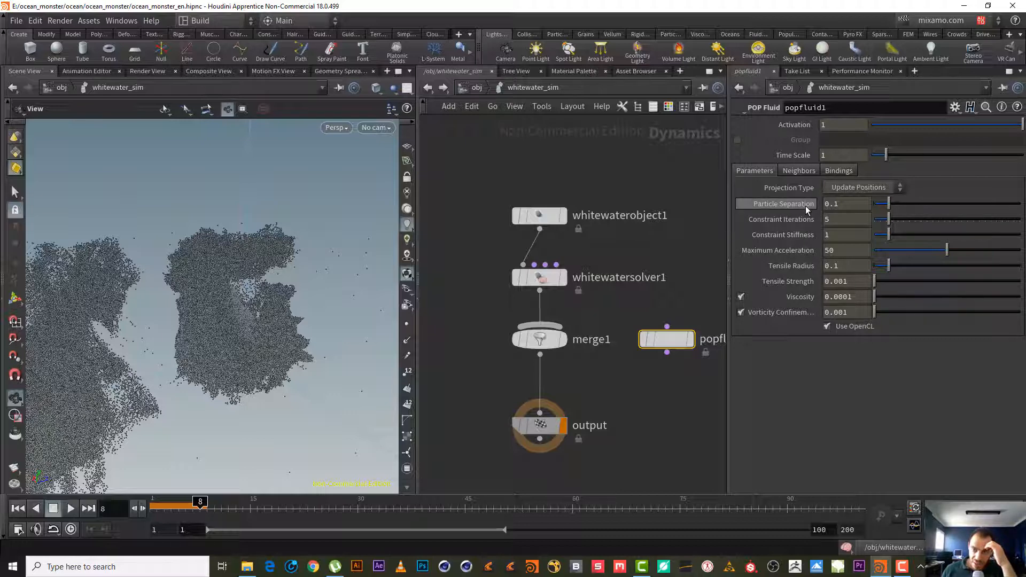
Compare the POP Fluid parameters in a separate window with the whitewater solver's foam clumping settings, and close that window when done
{"action": "left_click", "coordinate": [539, 277]}
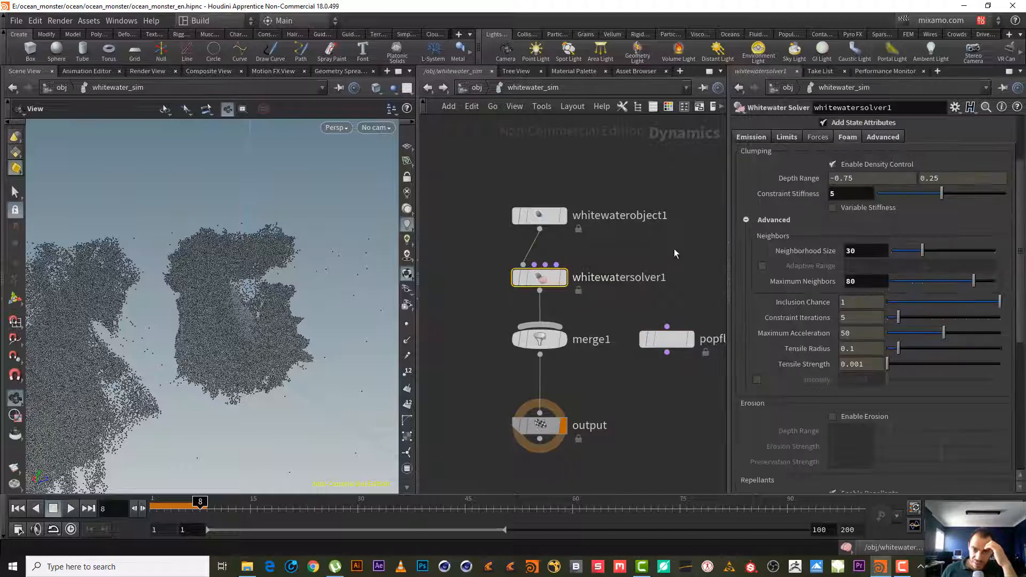
{"action": "left_click", "coordinate": [662, 340]}
{"action": "right_click", "coordinate": [662, 341]}
{"action": "mouse_move", "coordinate": [748, 402]}
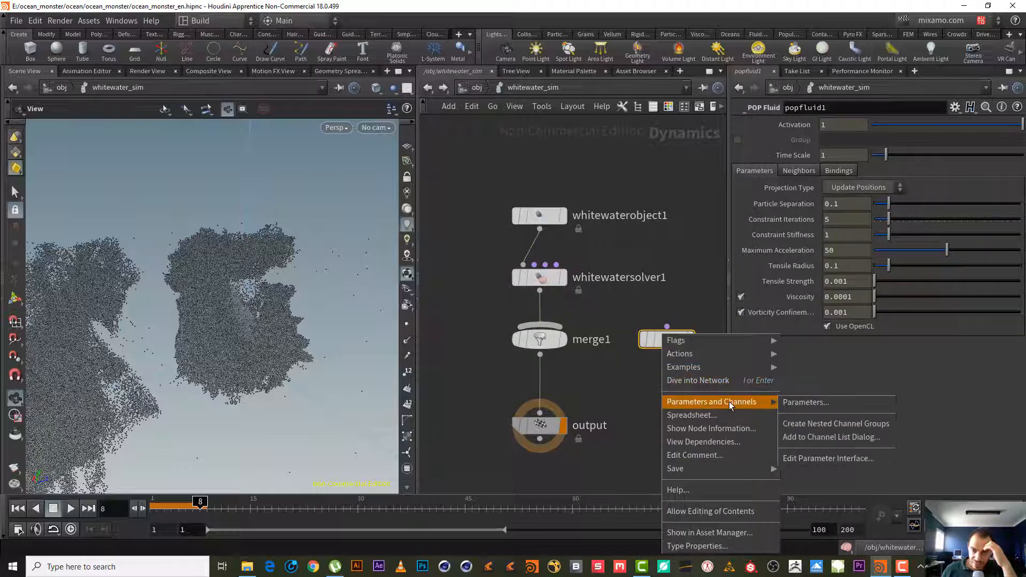
{"action": "left_click", "coordinate": [792, 402]}
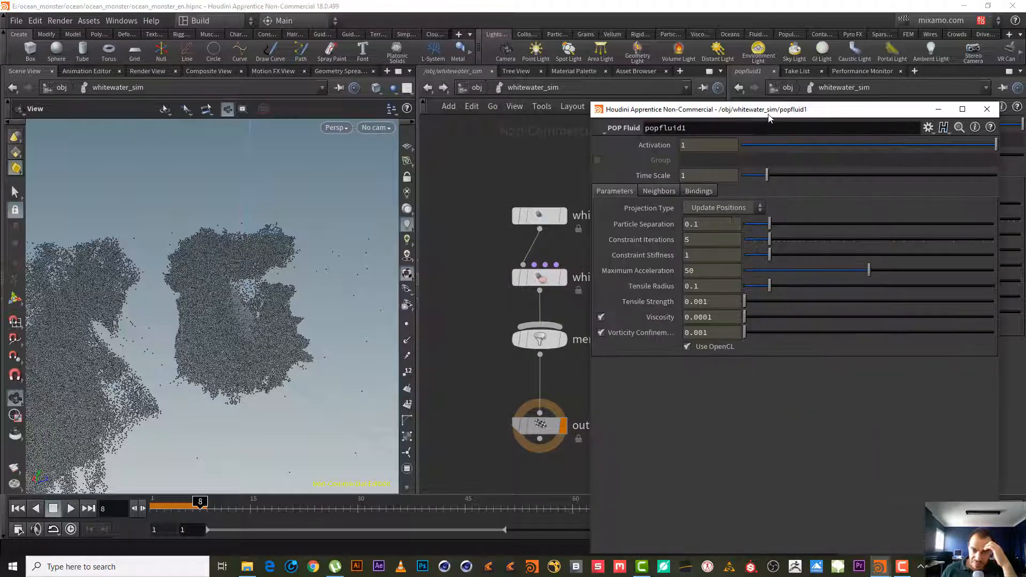
{"action": "left_click_drag", "start_coordinate": [768, 116], "coordinate": [230, 108]}
{"action": "left_click", "coordinate": [544, 285]}
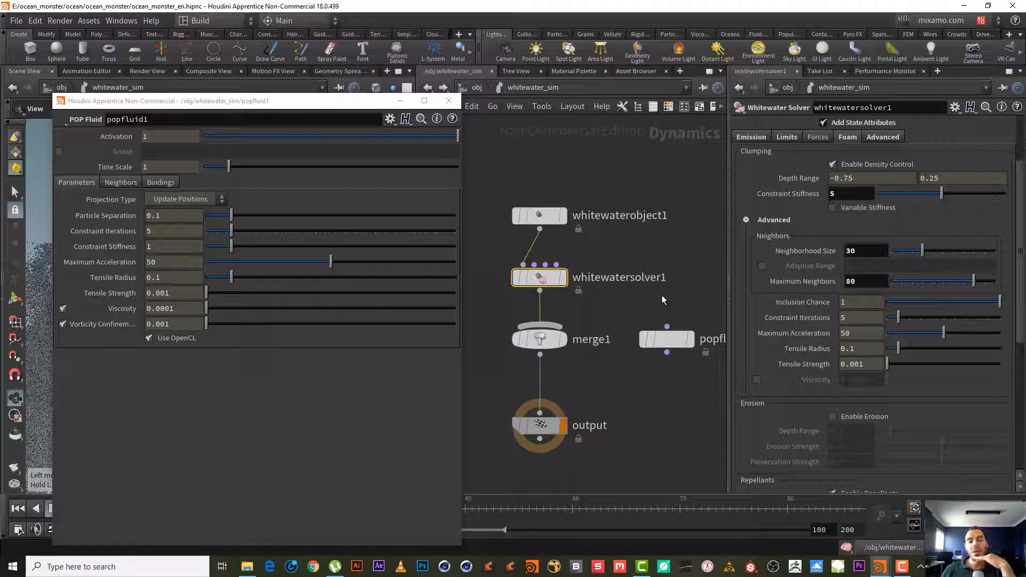
{"action": "left_click", "coordinate": [448, 102]}
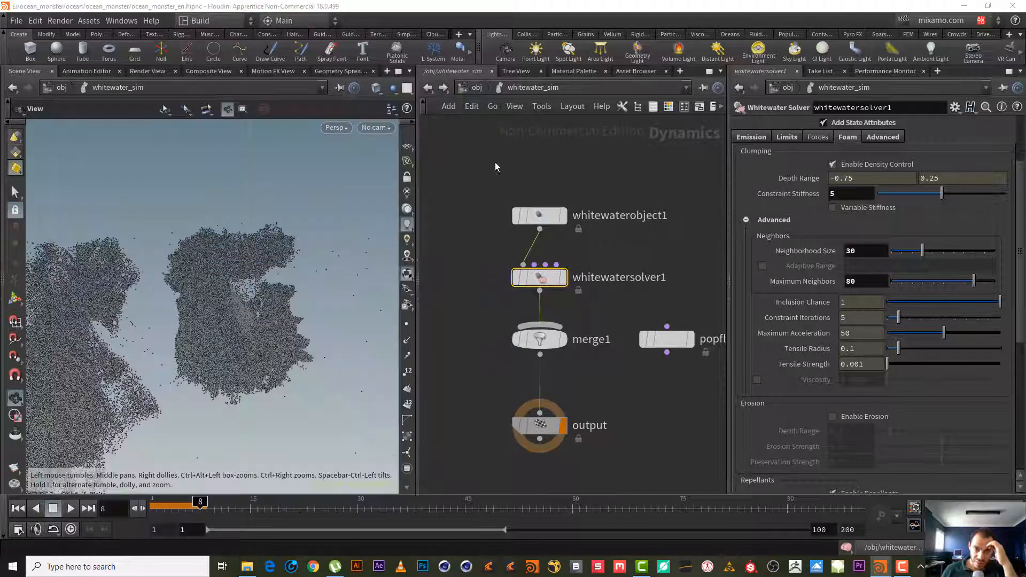
Review the solver's foam erosion and repellant settings and examine the whitewater particles at frame 8 from other angles
{"action": "scroll", "coordinate": [812, 361], "scroll_direction": "down", "scroll_amount": 6}
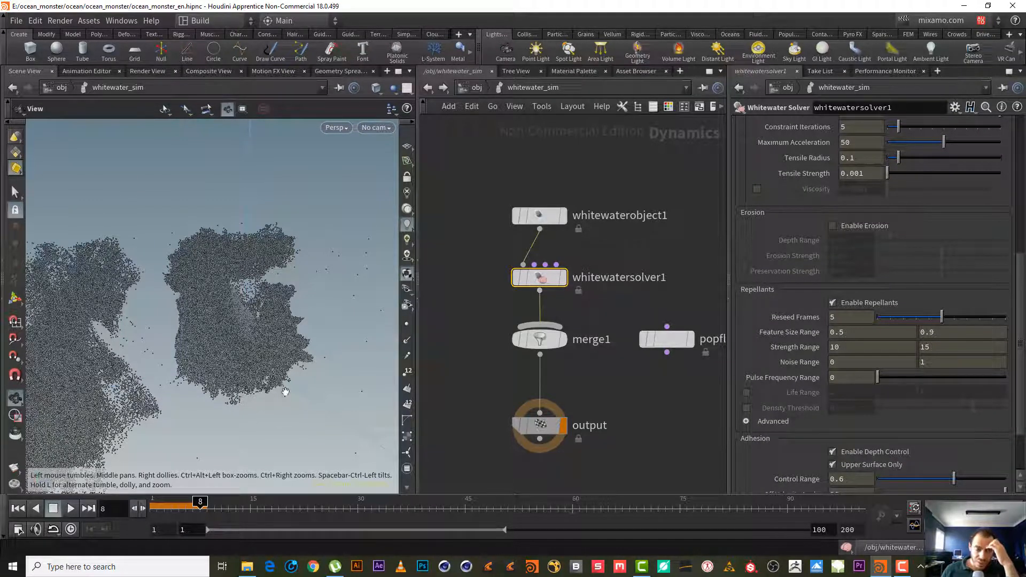
{"action": "left_click_drag", "start_coordinate": [247, 326], "coordinate": [228, 341]}
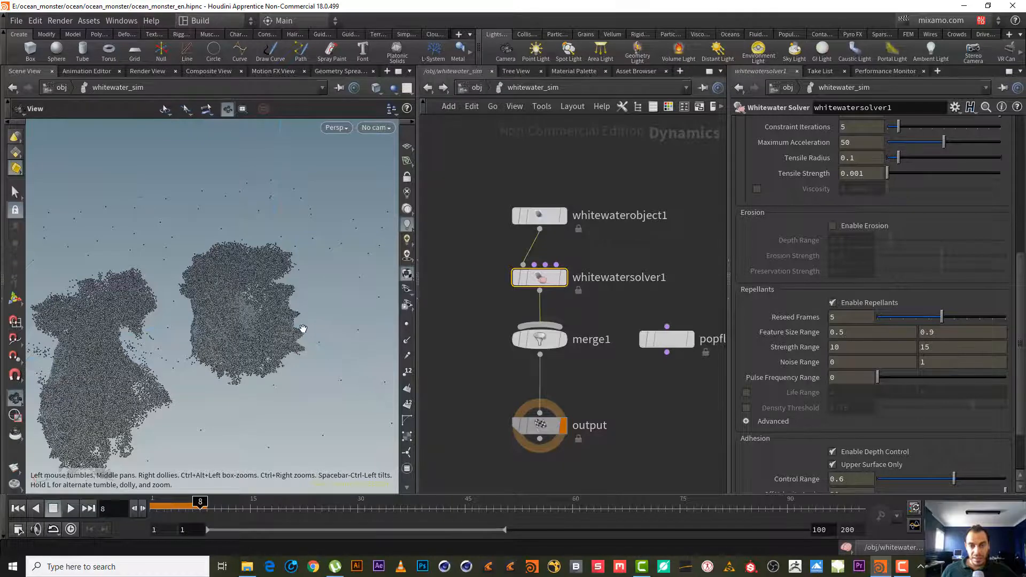
{"action": "left_click_drag", "start_coordinate": [298, 328], "coordinate": [290, 337]}
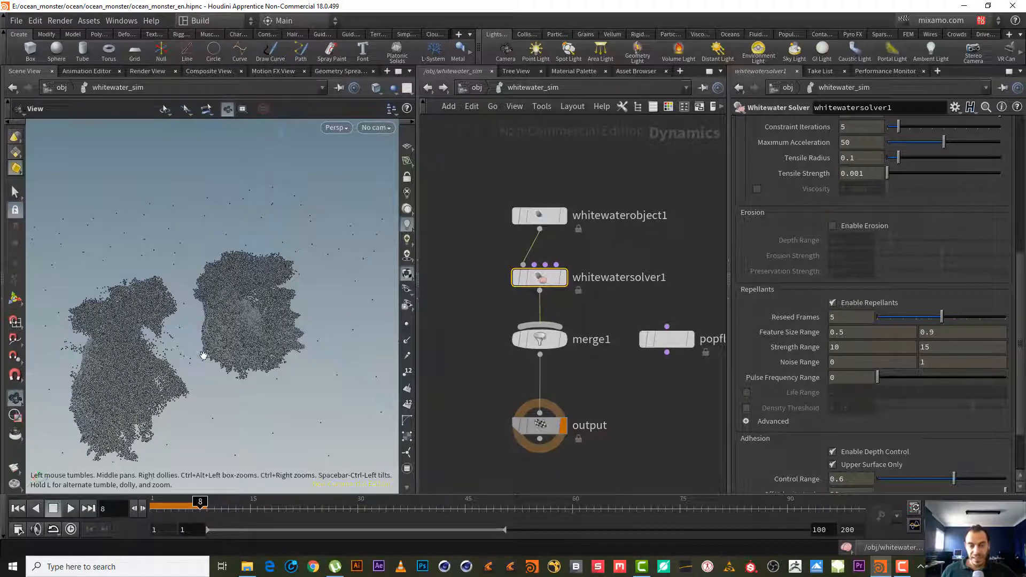
{"action": "mouse_move", "coordinate": [201, 354]}
{"action": "left_mouse_down"}
{"action": "mouse_move", "coordinate": [181, 323]}
{"action": "mouse_move", "coordinate": [188, 352]}
{"action": "left_mouse_up"}
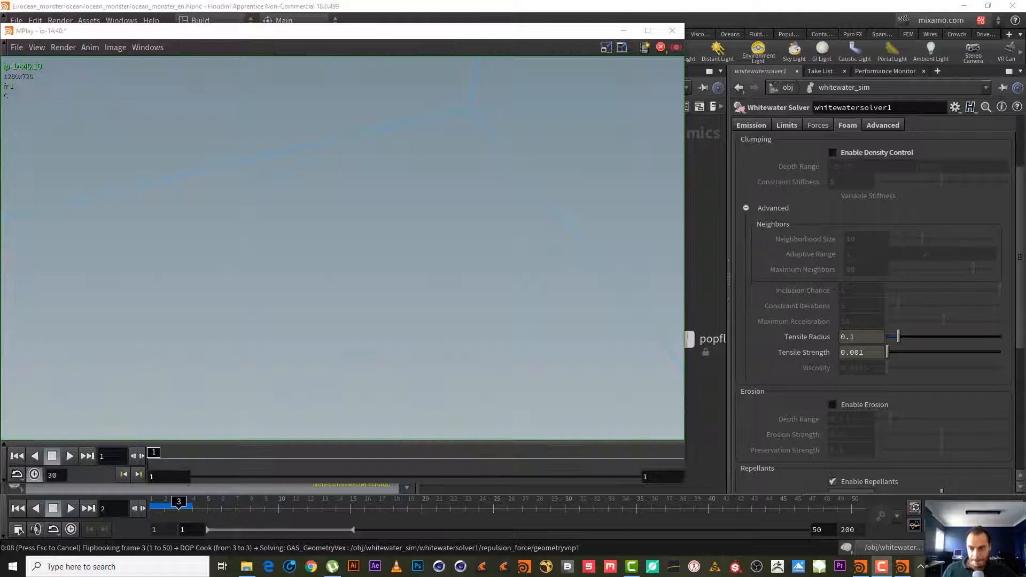
Check the running flipbook against the main Houdini window and review the whitewater solver's Emission and Foam settings
{"action": "left_click", "coordinate": [903, 569]}
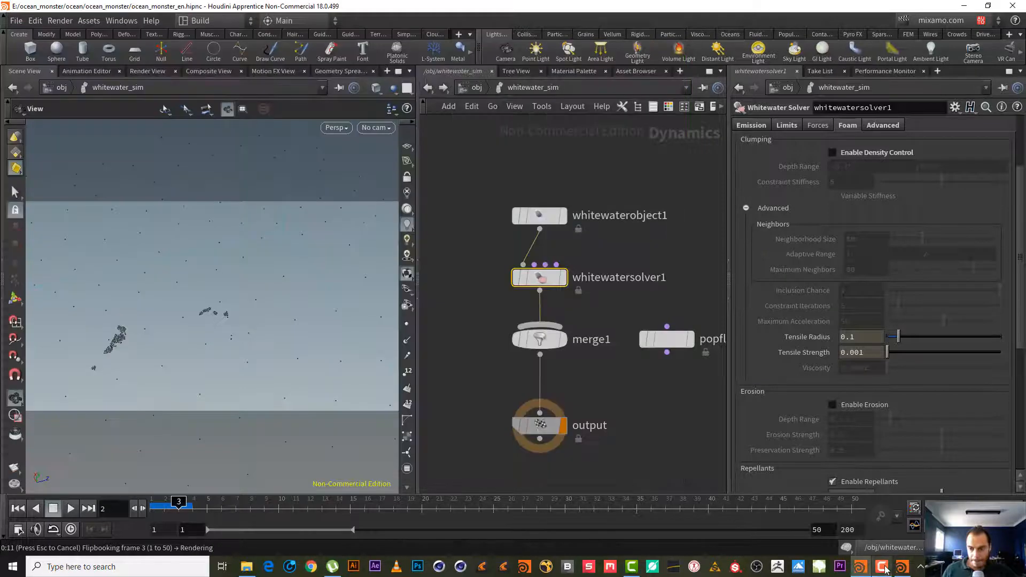
{"action": "left_click", "coordinate": [885, 569]}
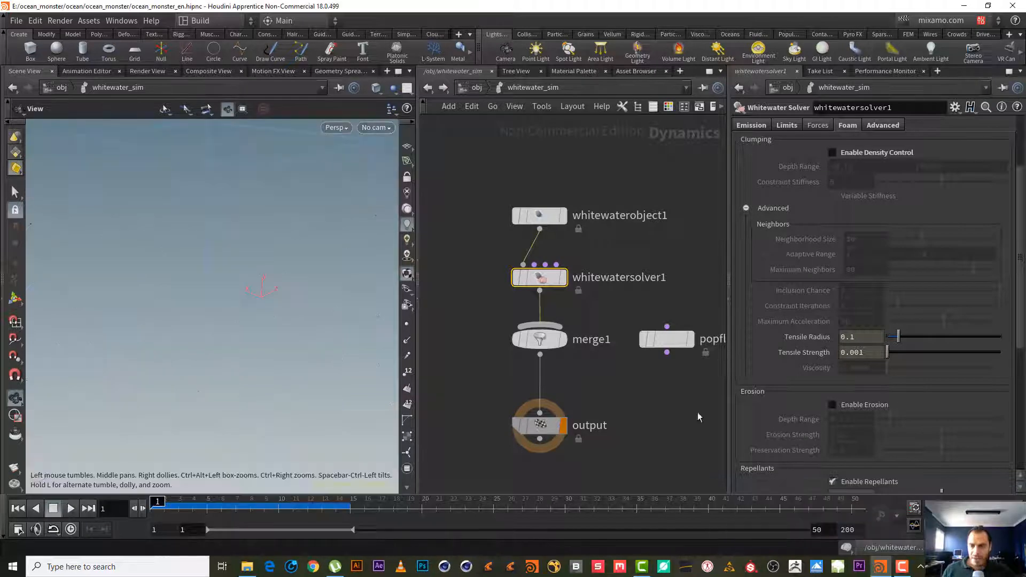
{"action": "middle_click_drag", "start_coordinate": [627, 366], "coordinate": [604, 359]}
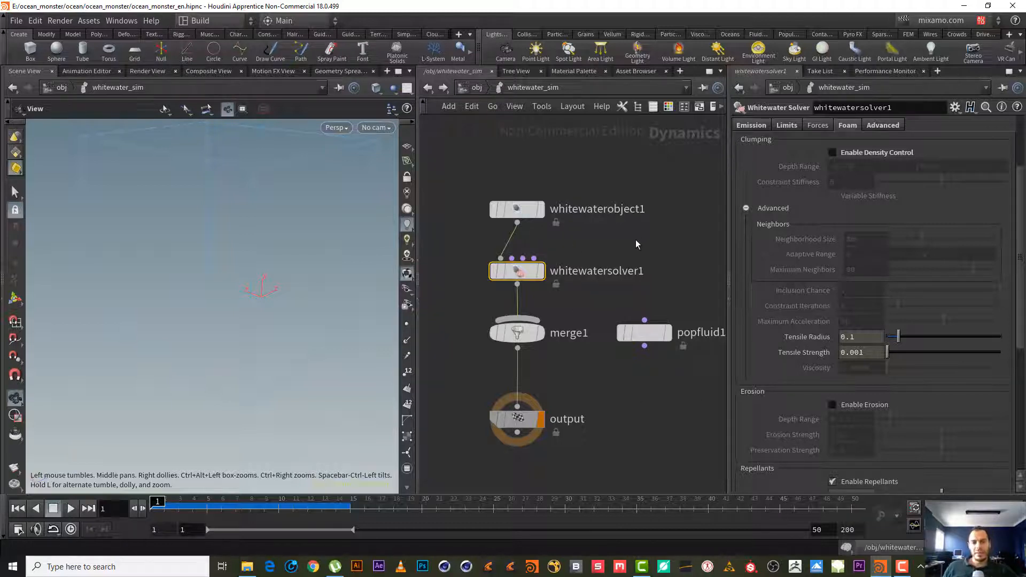
{"action": "mouse_move", "coordinate": [903, 571]}
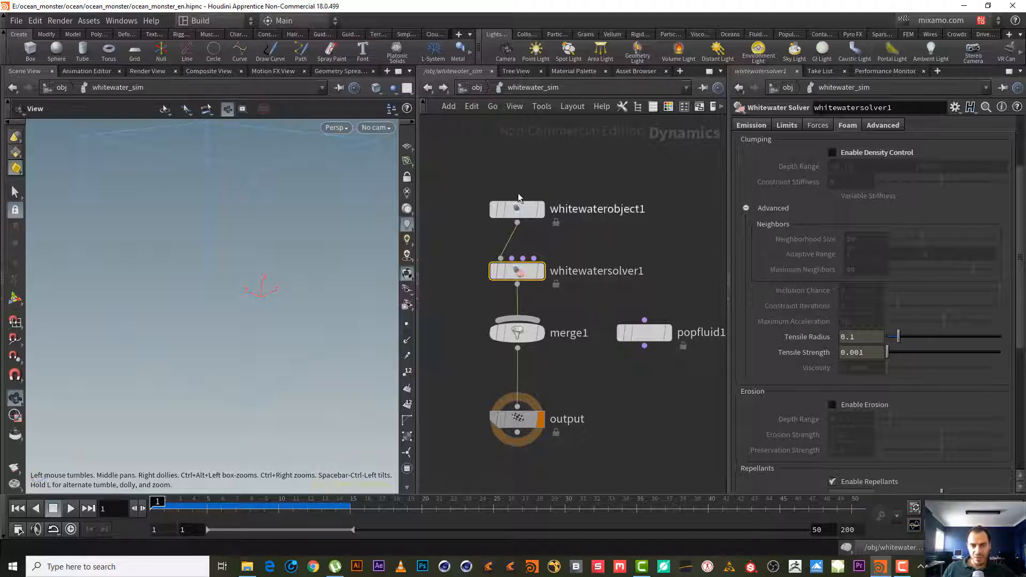
{"action": "middle_click_drag", "start_coordinate": [662, 240], "coordinate": [663, 242]}
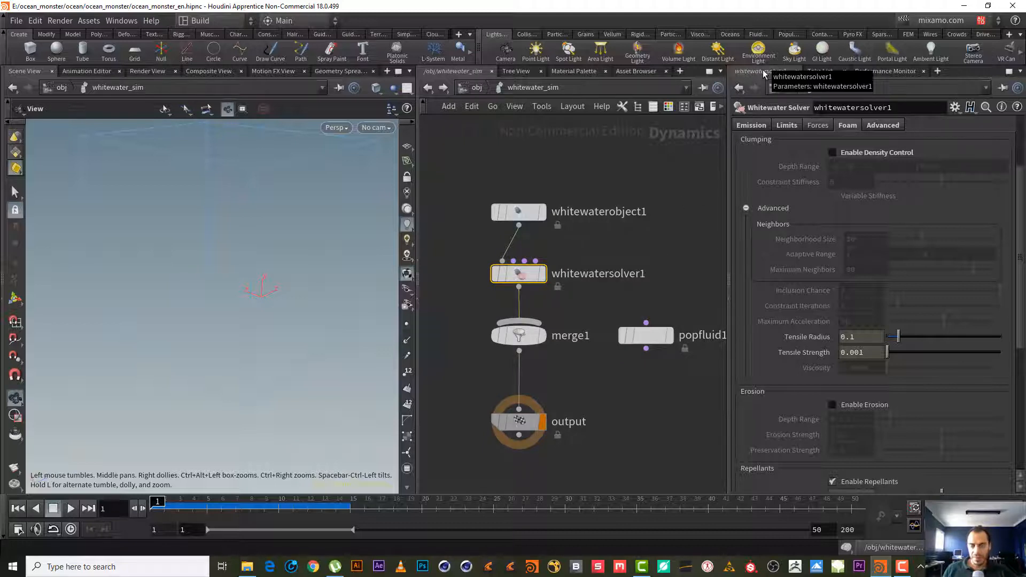
{"action": "left_click", "coordinate": [745, 126]}
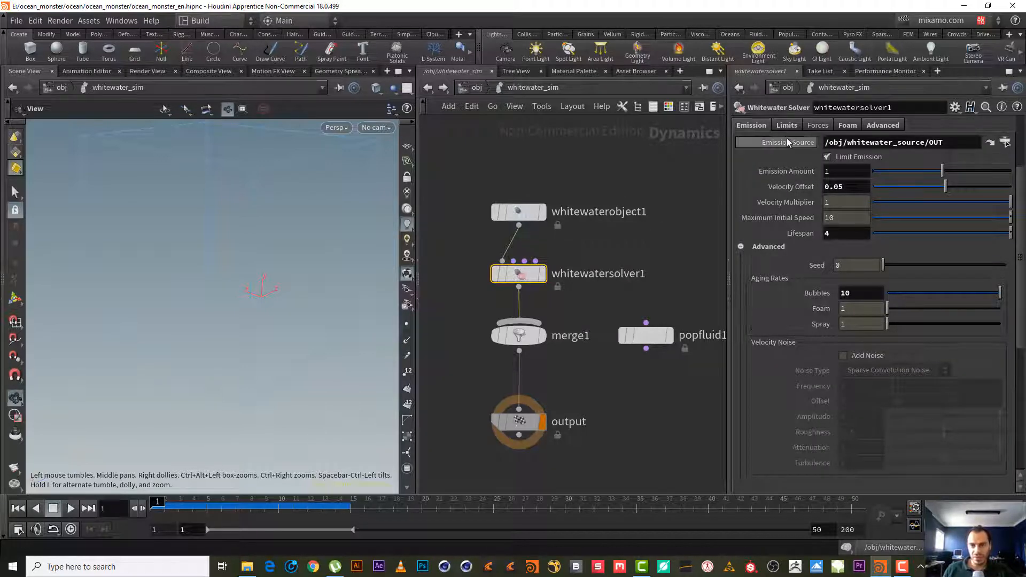
{"action": "left_click", "coordinate": [855, 127]}
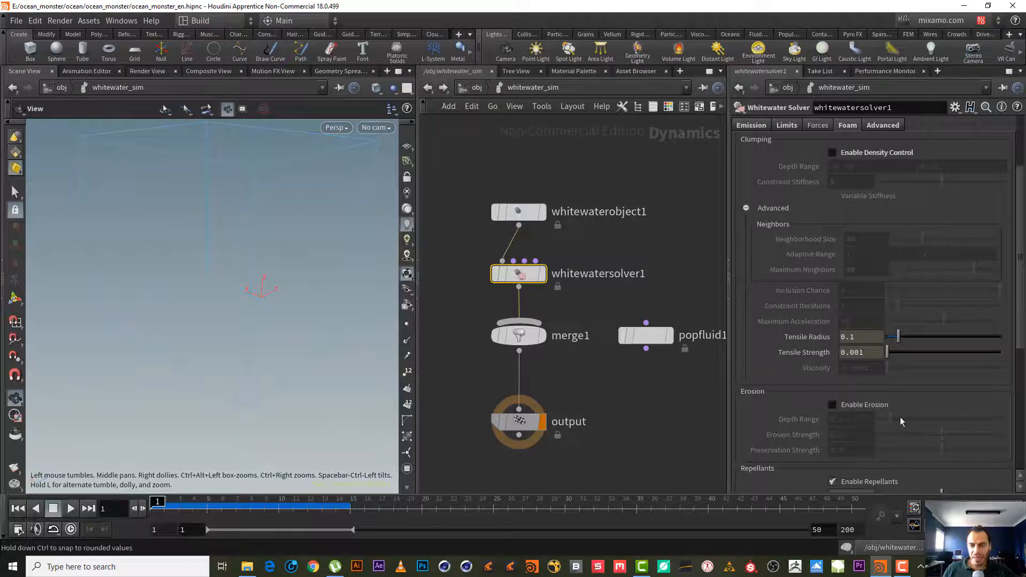
Delete the POP Fluid node from the whitewater network and bring up the whitewater solver's foam settings again
{"action": "mouse_move", "coordinate": [642, 335]}
{"action": "middle_click_drag", "start_coordinate": [653, 272], "coordinate": [635, 275]}
{"action": "left_click_drag", "start_coordinate": [679, 313], "coordinate": [618, 399]}
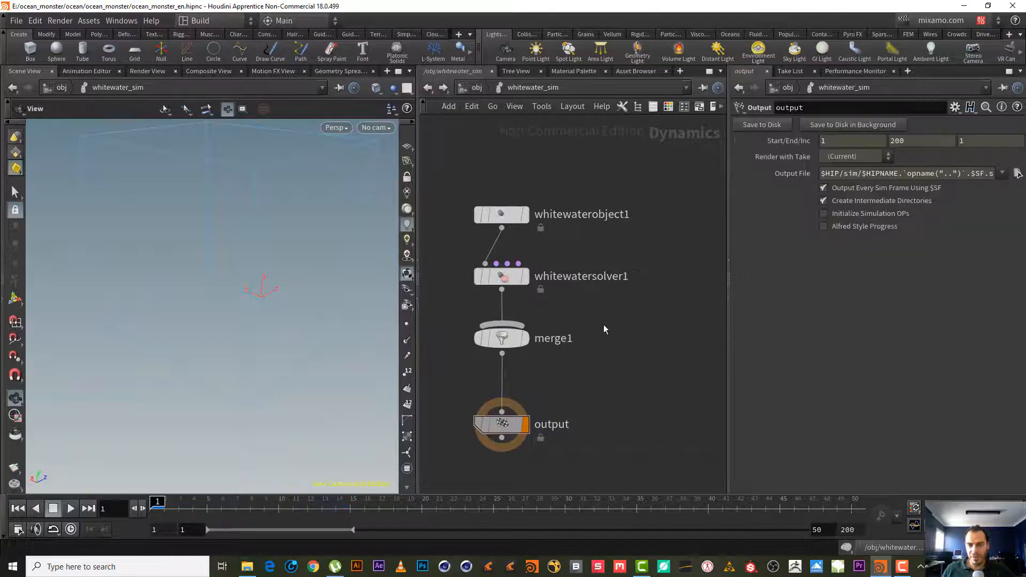
{"action": "left_click", "coordinate": [501, 276]}
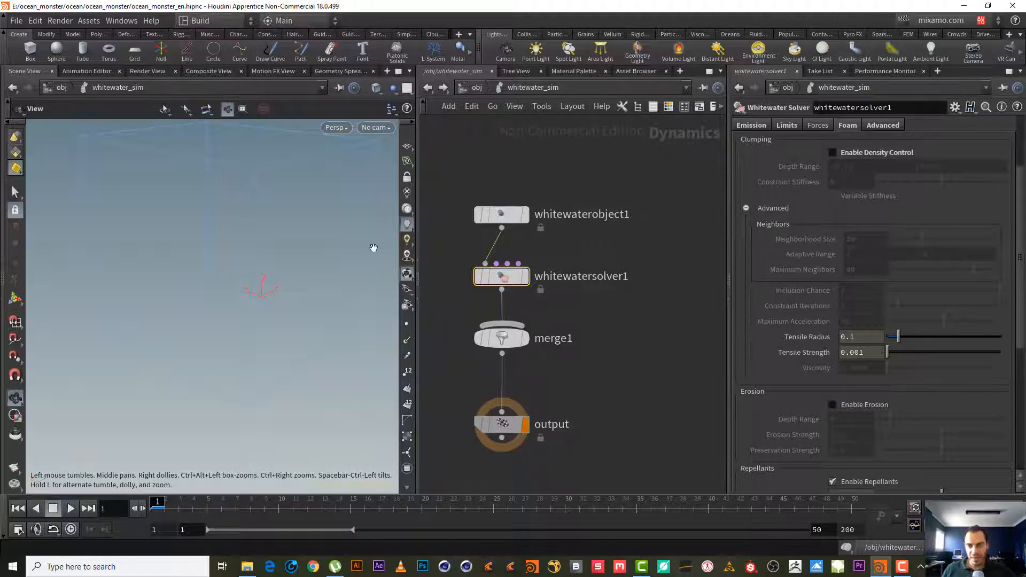
{"action": "middle_click_drag", "start_coordinate": [639, 323], "coordinate": [643, 351]}
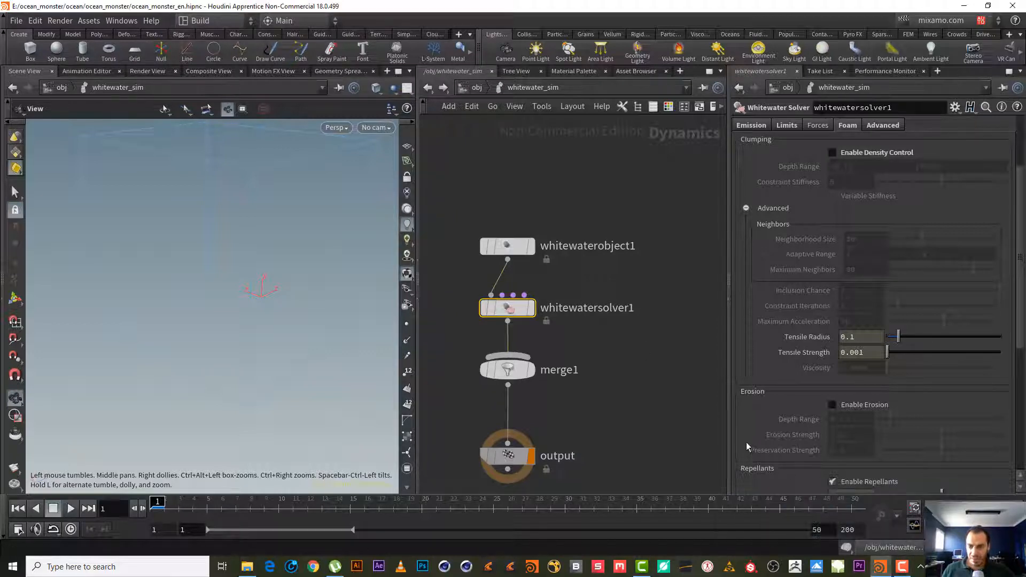
{"action": "left_click", "coordinate": [650, 383]}
{"action": "middle_click_drag", "start_coordinate": [630, 344], "coordinate": [607, 336]}
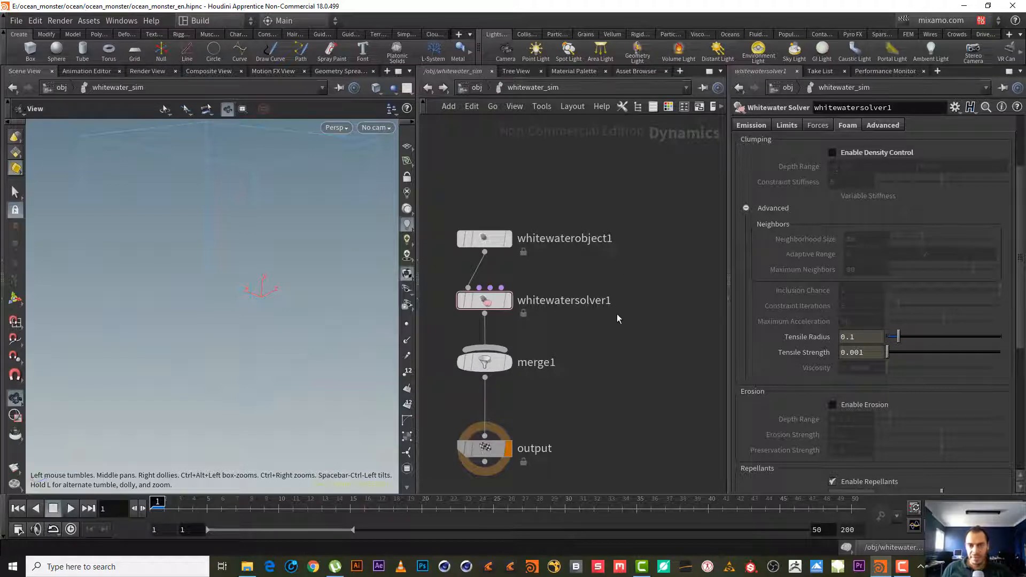
Place a new, unconnected POP Fluid node beside the whitewater solver and merge nodes
{"action": "middle_click_drag", "start_coordinate": [621, 329], "coordinate": [638, 334]}
{"action": "key", "text": "Tab"}
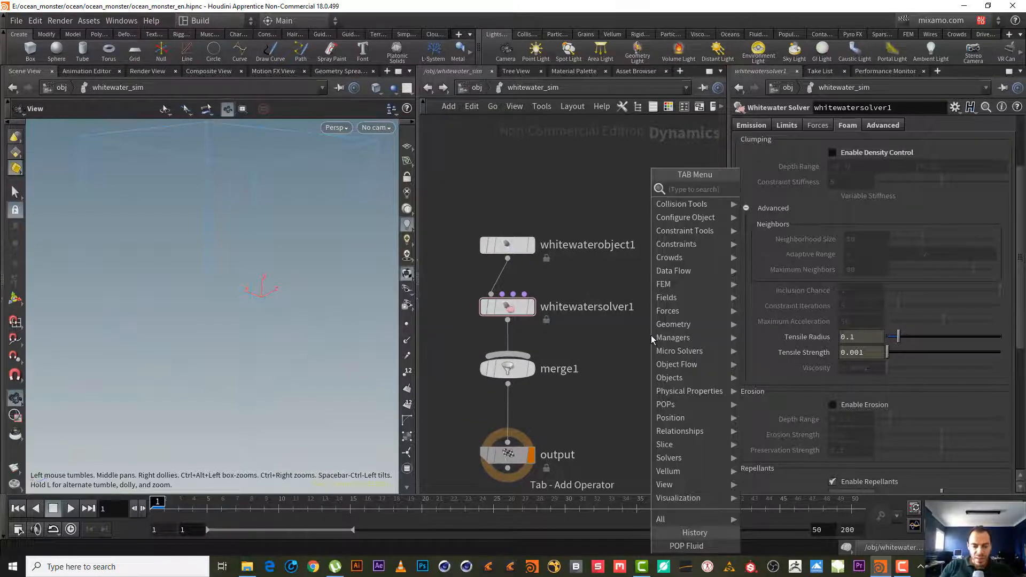
{"action": "type", "text": "pop"}
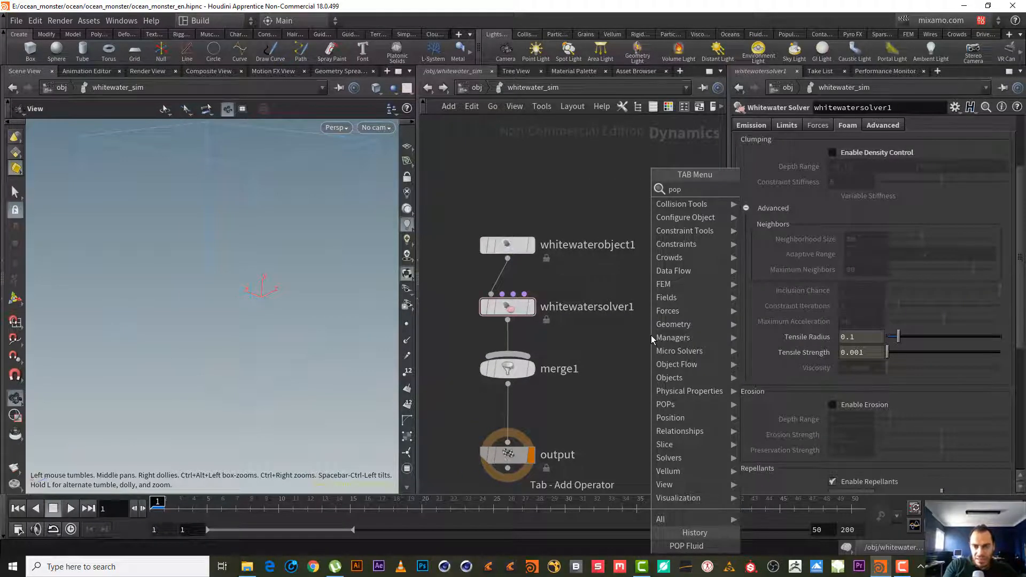
{"action": "type", "text": " fl"}
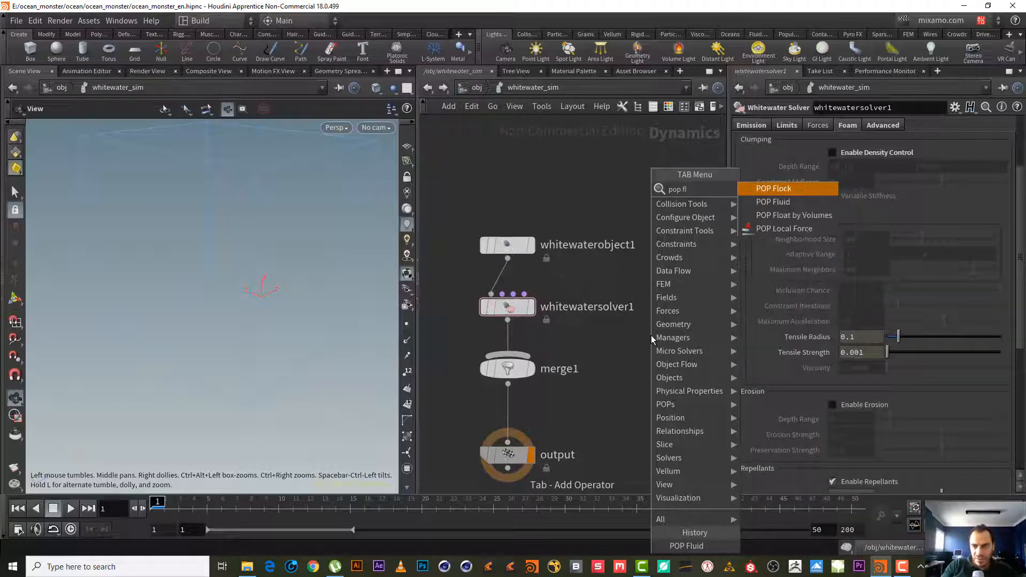
{"action": "key", "text": "Return"}
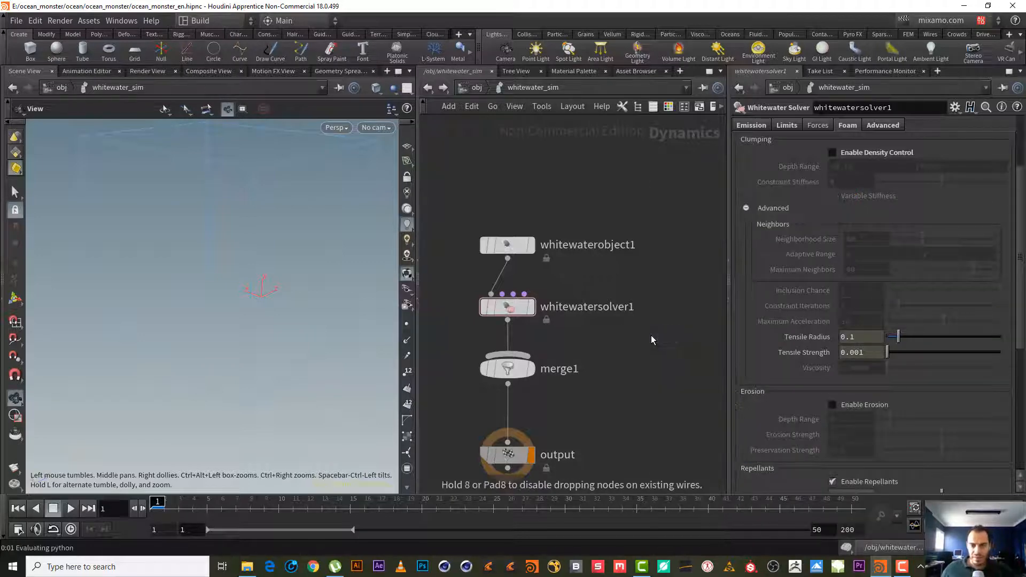
{"action": "left_click", "coordinate": [651, 337]}
Show the POP Fluid parameters in a separate window beside the whitewater solver's foam settings for comparison, dismissing the licence error
{"action": "right_click", "coordinate": [654, 336]}
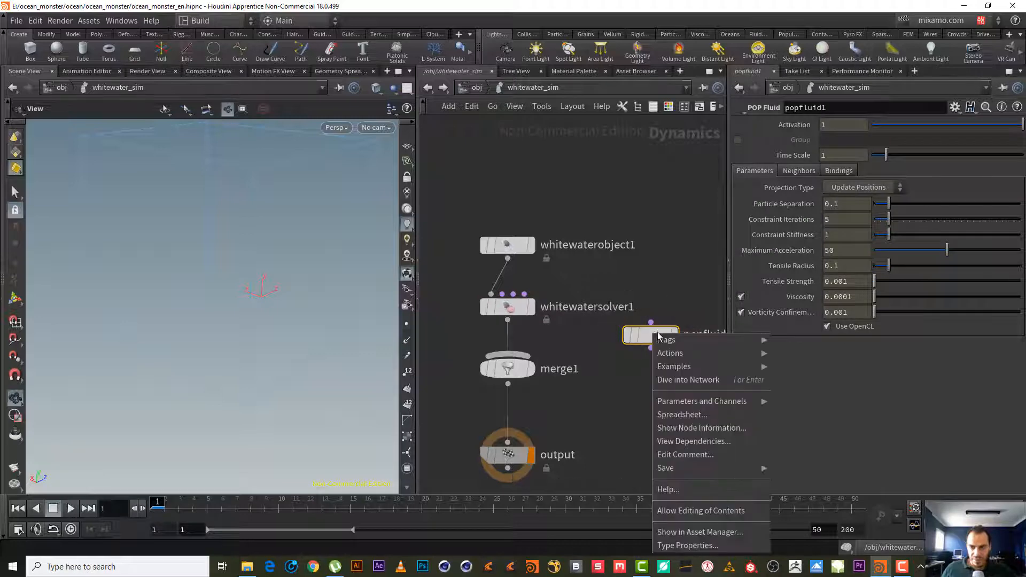
{"action": "mouse_move", "coordinate": [750, 400]}
{"action": "left_click", "coordinate": [801, 401]}
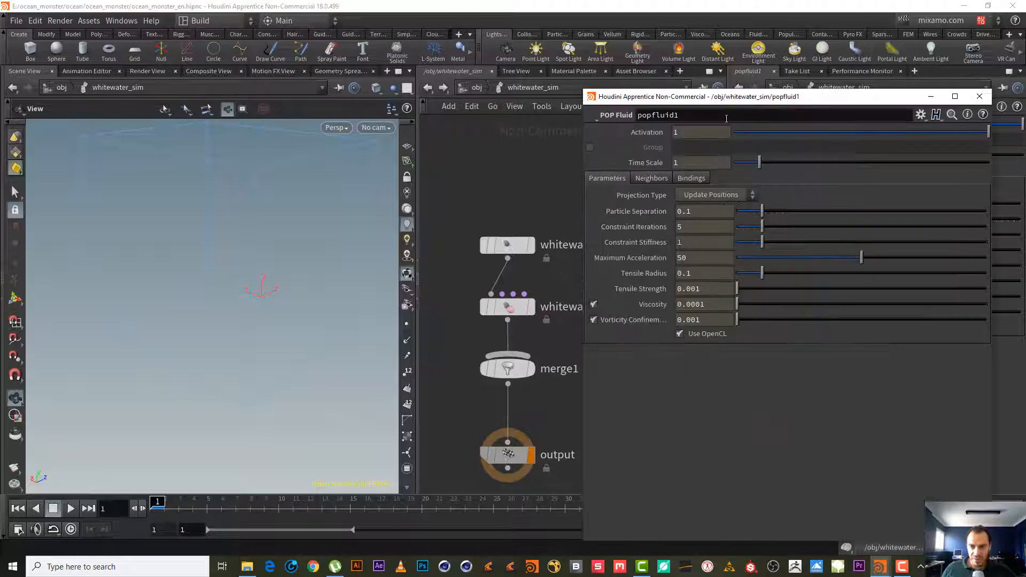
{"action": "left_click_drag", "start_coordinate": [736, 145], "coordinate": [205, 69]}
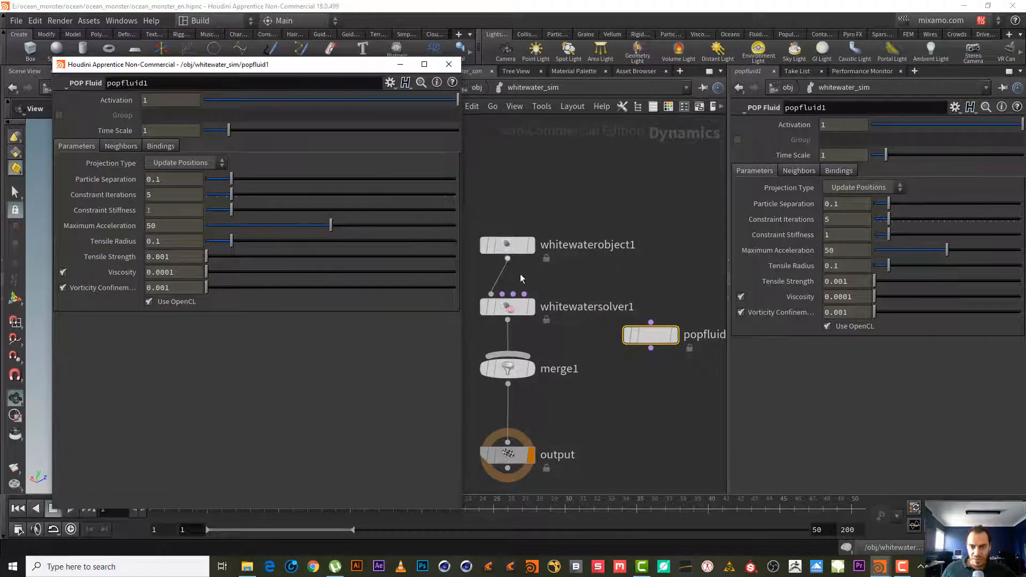
{"action": "left_click", "coordinate": [508, 307]}
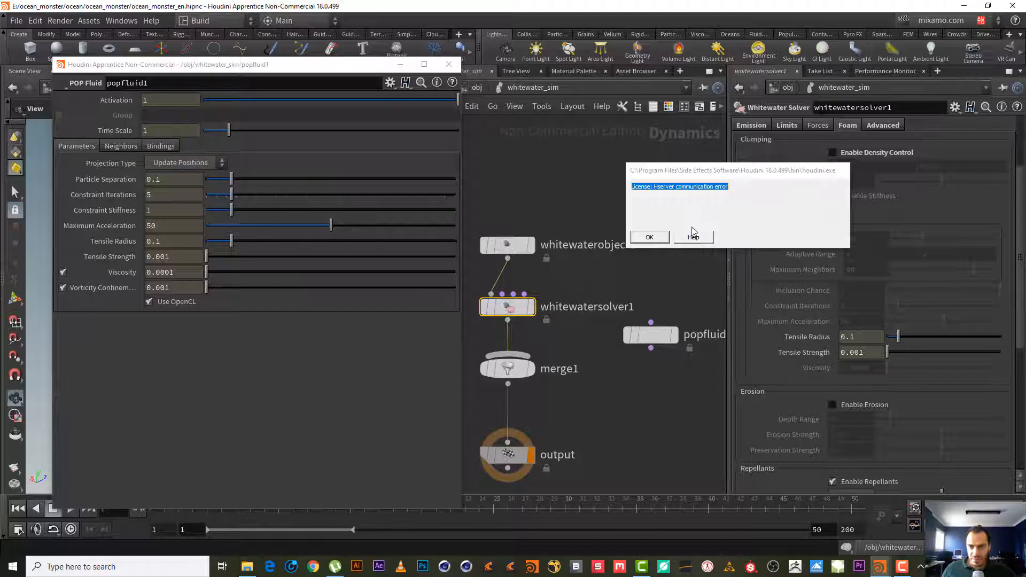
{"action": "left_click", "coordinate": [649, 237]}
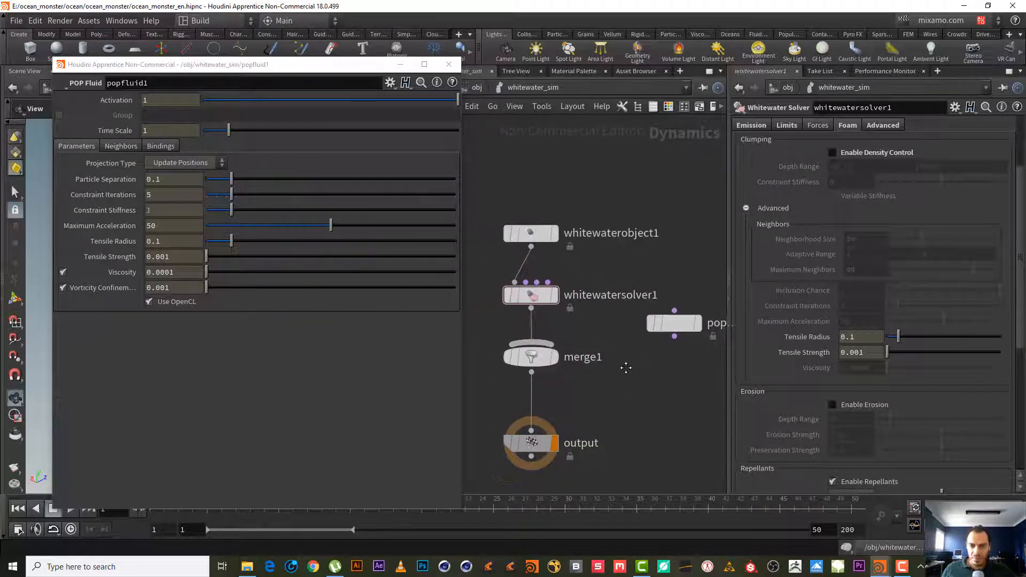
{"action": "middle_click_drag", "start_coordinate": [625, 368], "coordinate": [617, 358]}
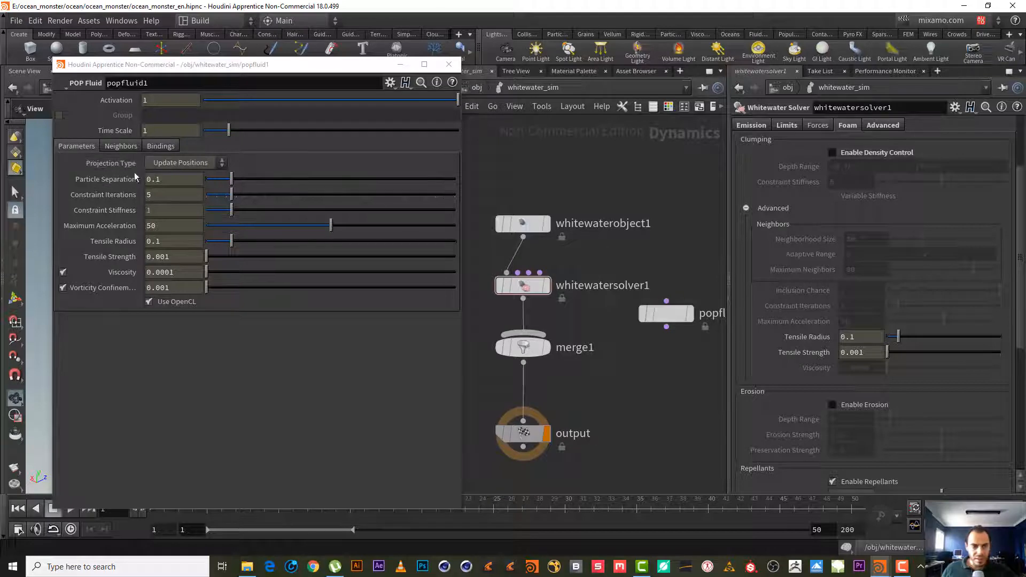
Enable density control in the whitewater solver's foam clumping settings and compare it with the POP Fluid node's parameters
{"action": "left_click", "coordinate": [520, 288]}
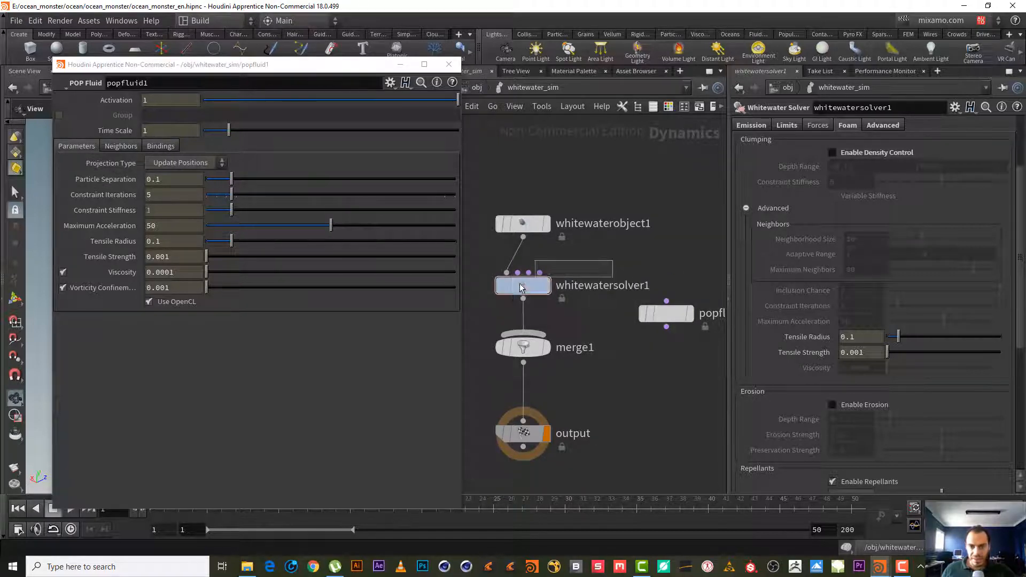
{"action": "left_click", "coordinate": [832, 153]}
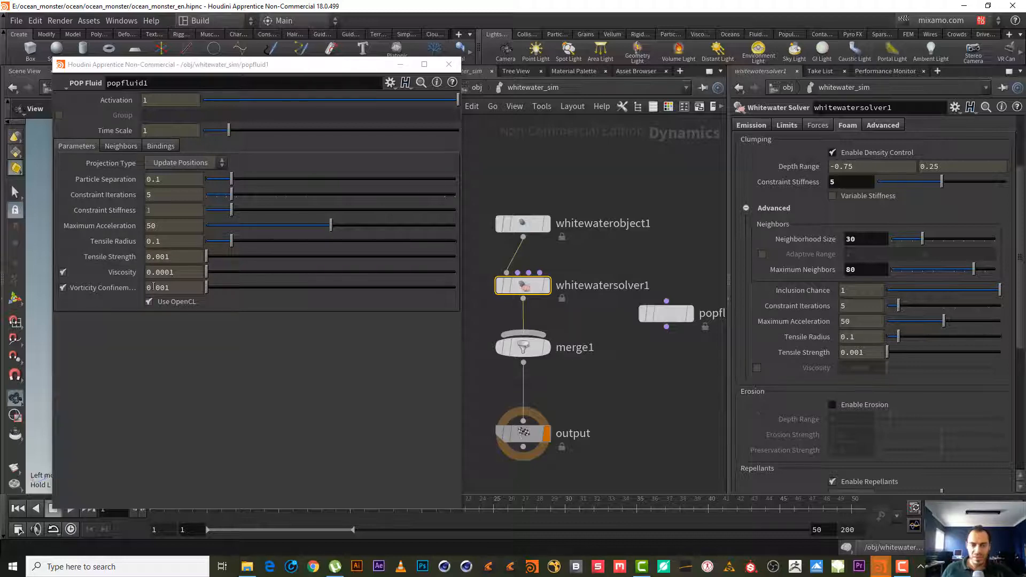
{"action": "middle_click_drag", "start_coordinate": [616, 352], "coordinate": [580, 339]}
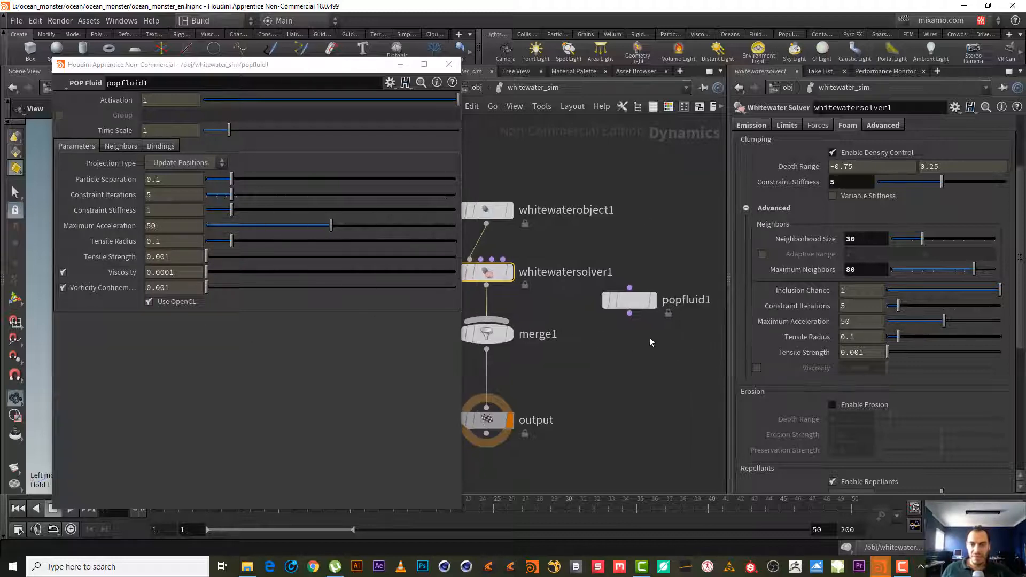
{"action": "left_click", "coordinate": [629, 300]}
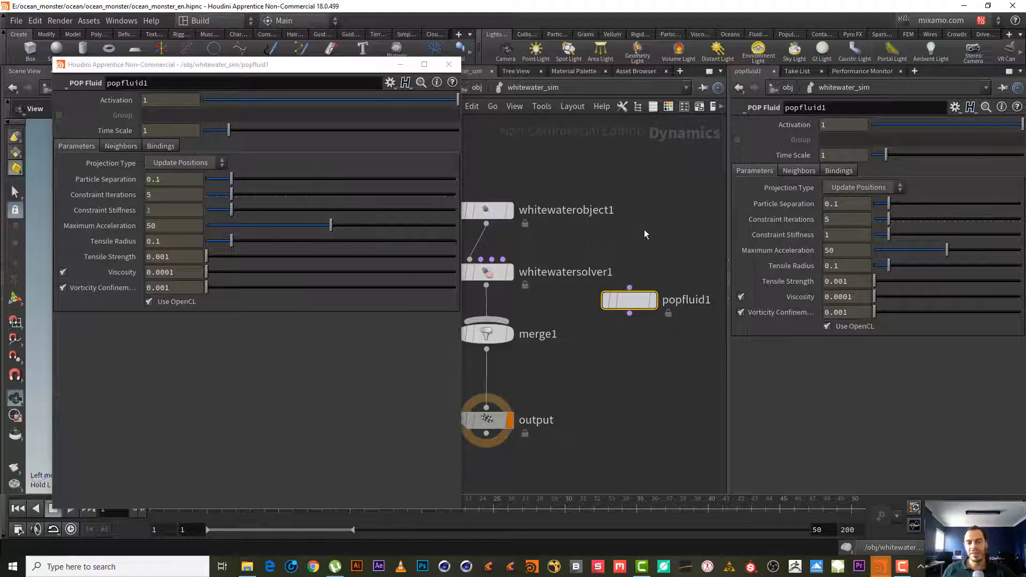
{"action": "mouse_move", "coordinate": [631, 309]}
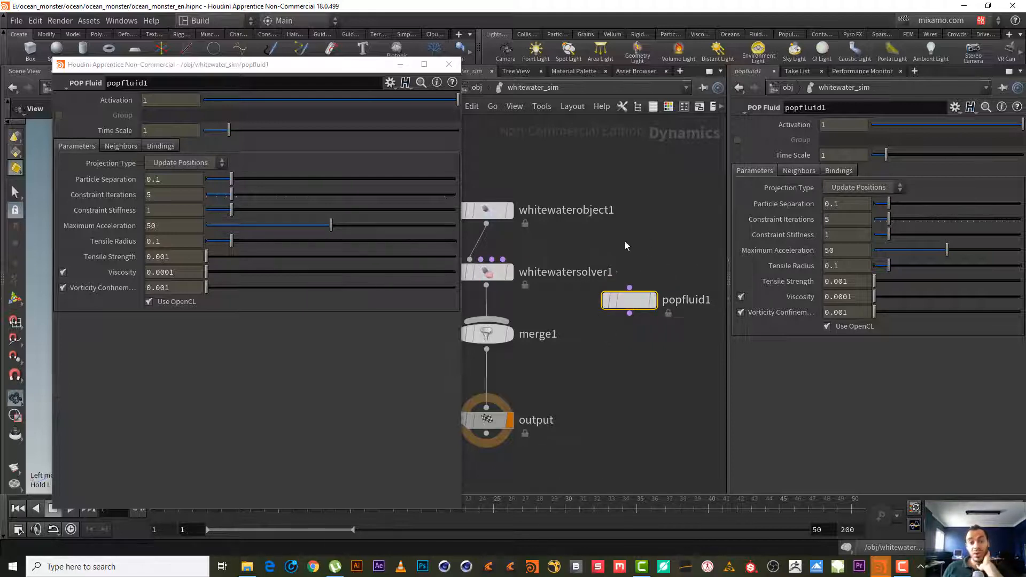
Review the whitewater object's settings, the POP Fluid Neighbors settings and the whitewater solver's Foam, Forces, Limits and Emission settings
{"action": "middle_click_drag", "start_coordinate": [624, 241], "coordinate": [670, 237]}
{"action": "left_click_drag", "start_coordinate": [611, 237], "coordinate": [493, 286]}
{"action": "left_click", "coordinate": [674, 297]}
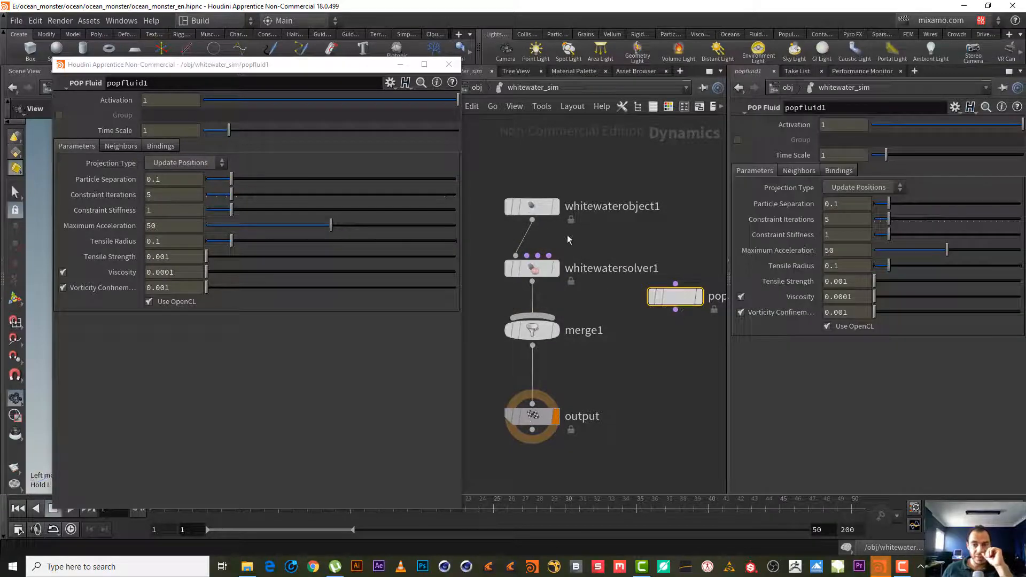
{"action": "left_click_drag", "start_coordinate": [589, 234], "coordinate": [491, 187]}
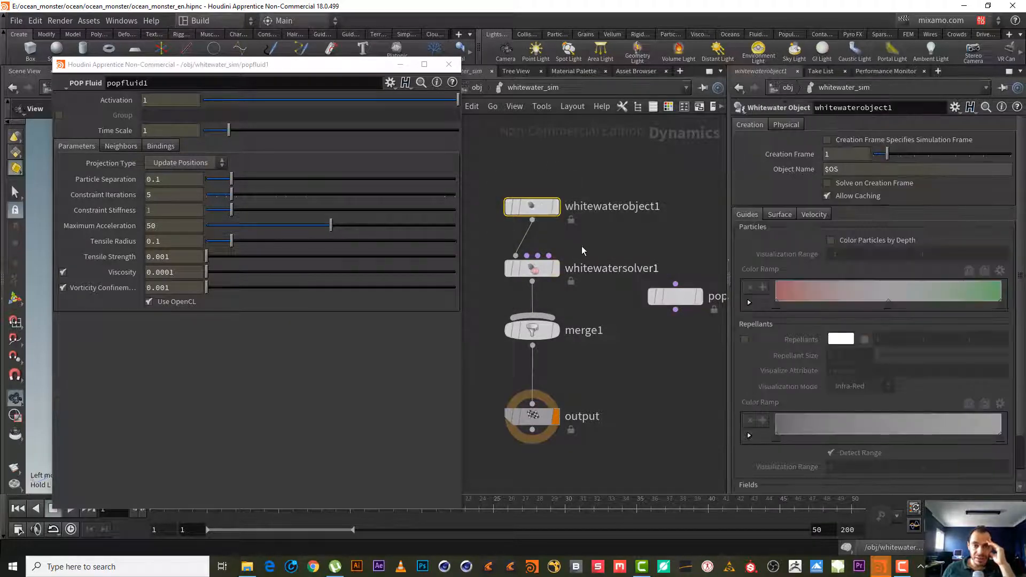
{"action": "left_click_drag", "start_coordinate": [582, 251], "coordinate": [534, 282]}
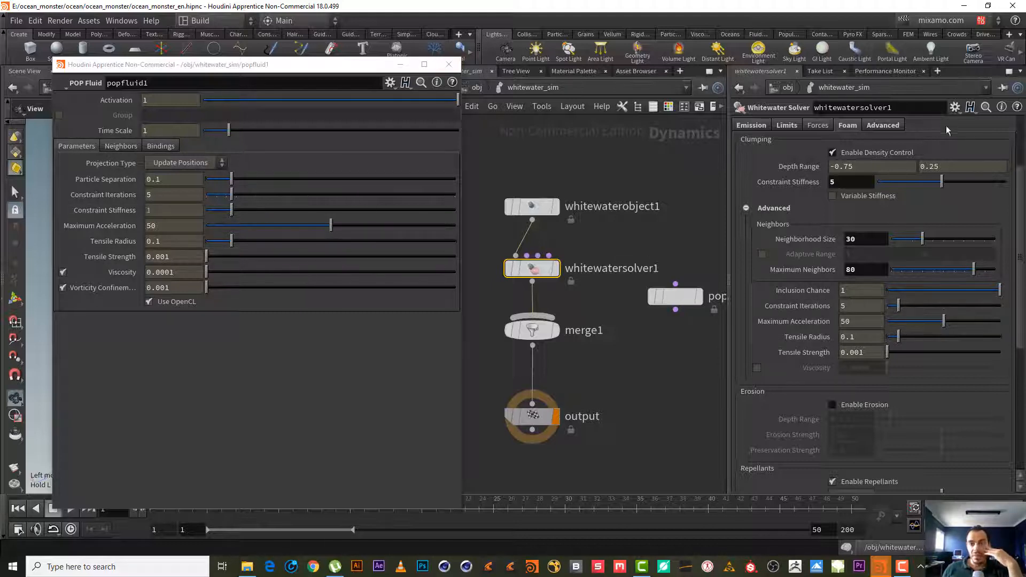
{"action": "left_click", "coordinate": [141, 145]}
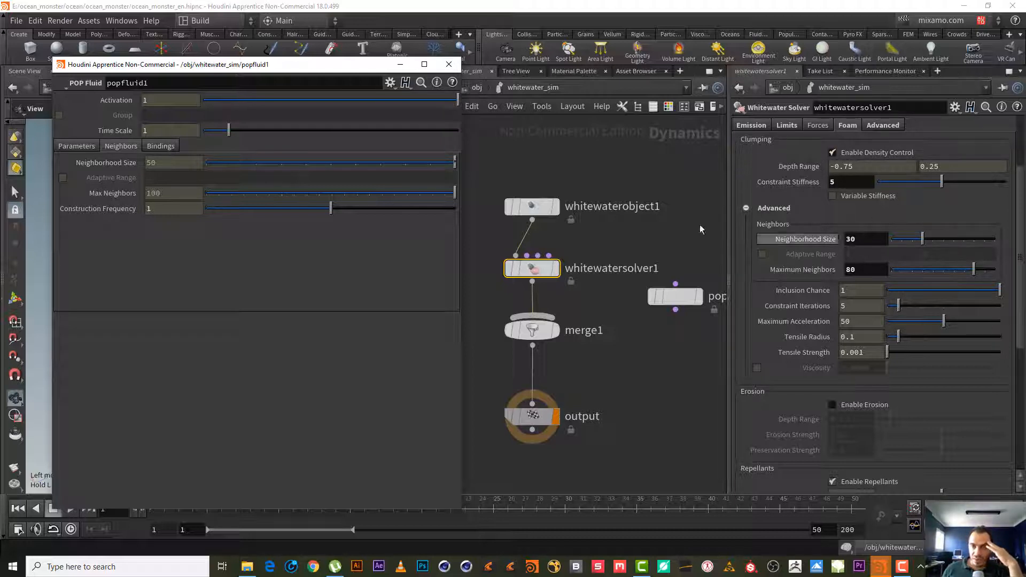
{"action": "left_click", "coordinate": [819, 126]}
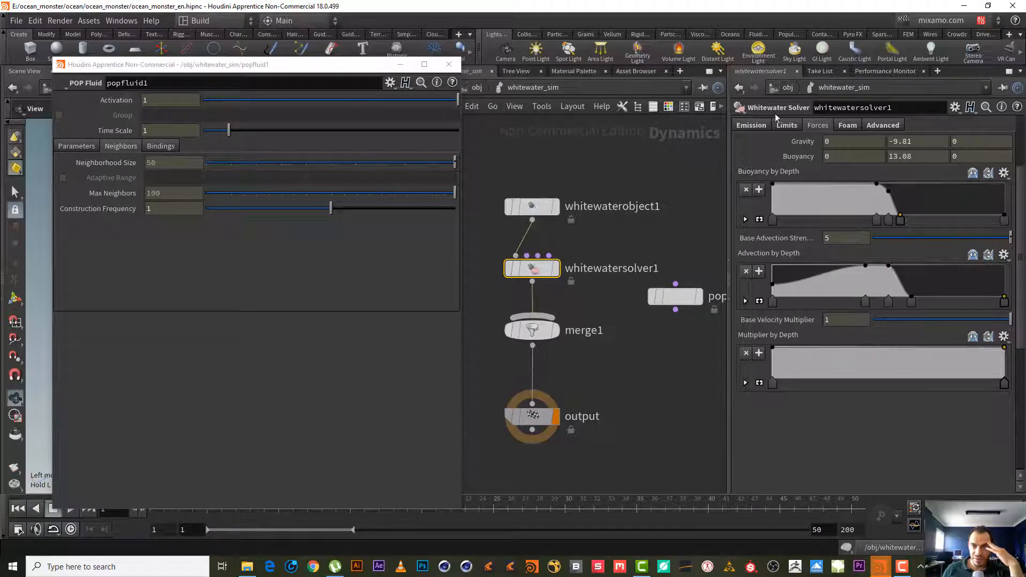
{"action": "left_click", "coordinate": [786, 126]}
{"action": "left_click", "coordinate": [753, 126]}
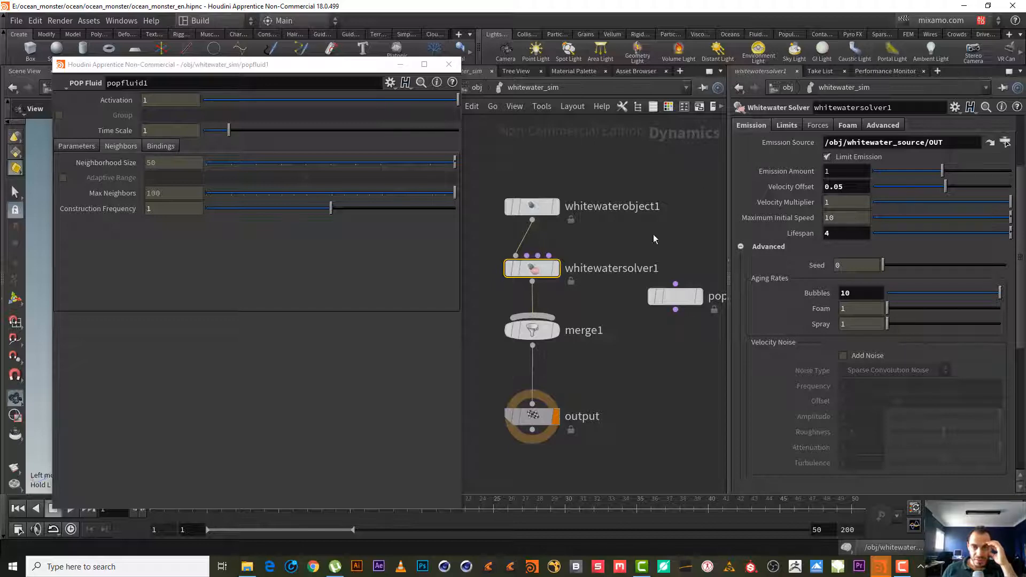
{"action": "left_click", "coordinate": [70, 146]}
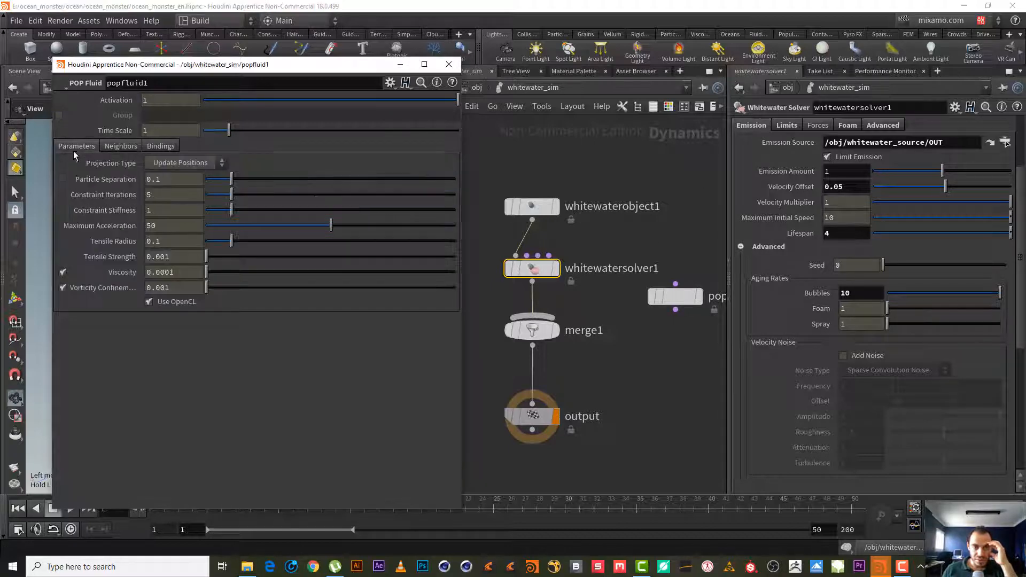
Close the separate POP Fluid parameter window and delete the unconnected POP Fluid node
{"action": "left_click", "coordinate": [448, 64]}
{"action": "middle_click_drag", "start_coordinate": [699, 260], "coordinate": [654, 258]}
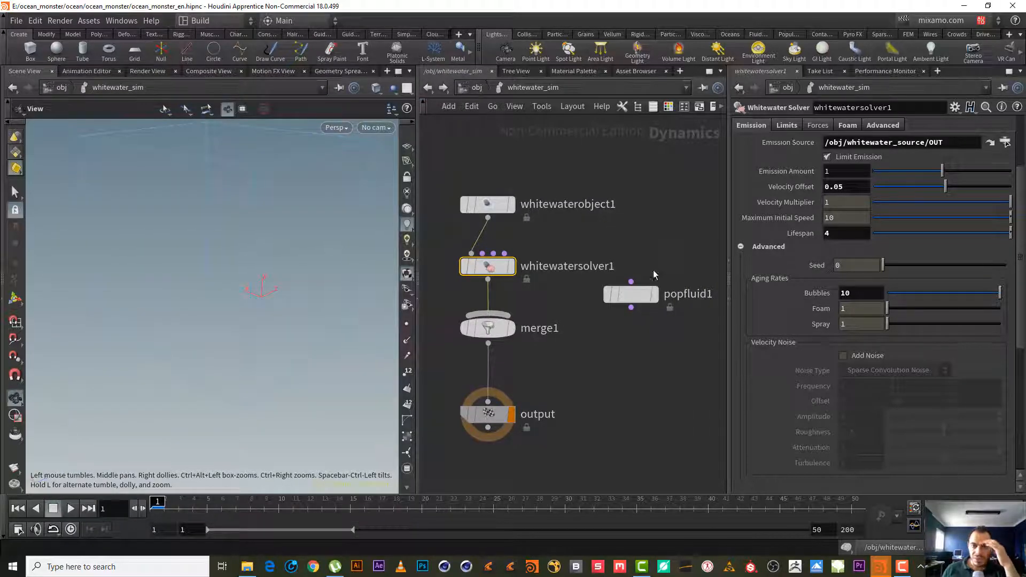
{"action": "left_click", "coordinate": [631, 294]}
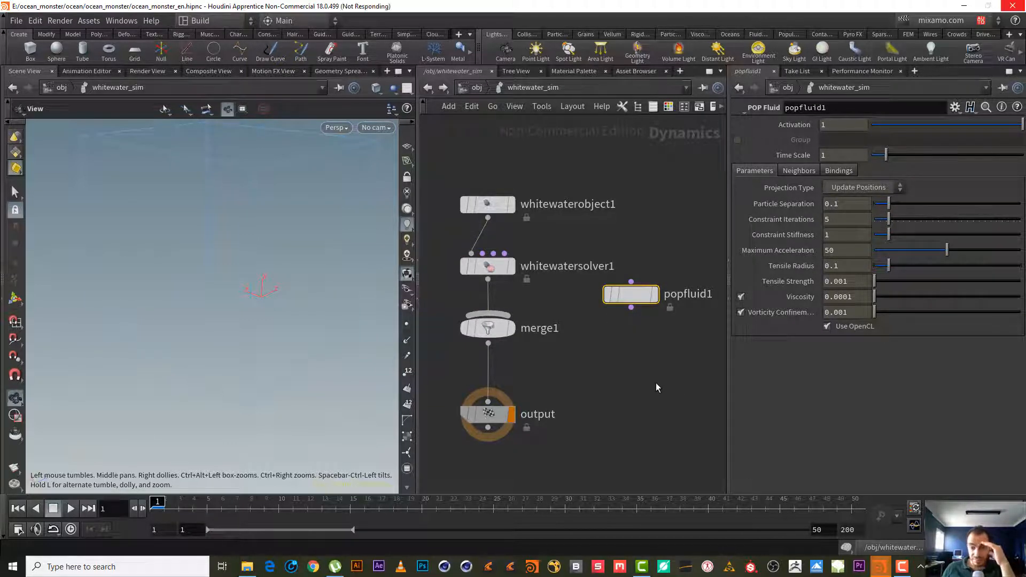
{"action": "key", "text": "Delete"}
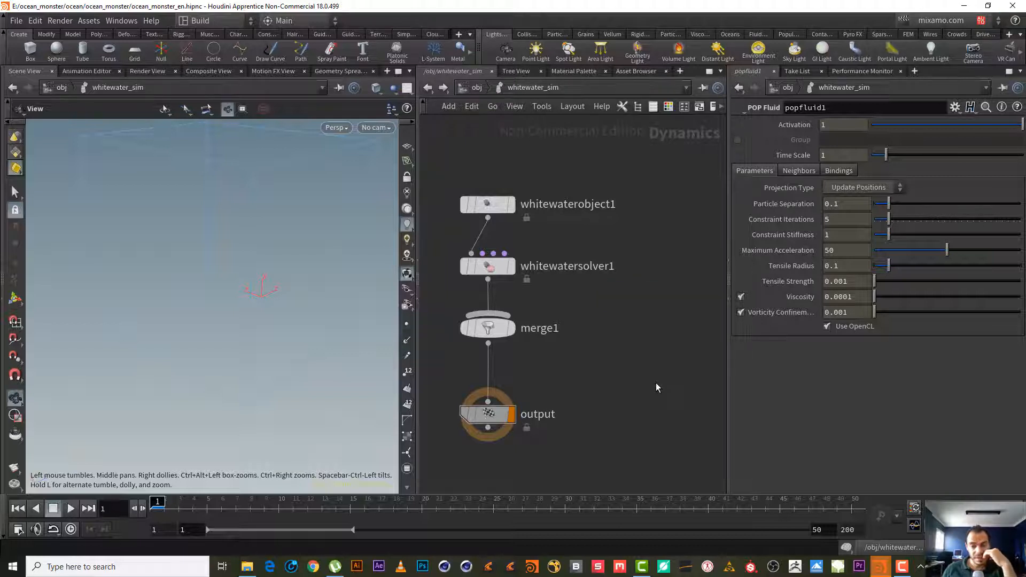
Disable density control in the whitewater solver's foam clumping settings
{"action": "middle_click_drag", "start_coordinate": [579, 302], "coordinate": [613, 319]}
{"action": "left_click", "coordinate": [517, 279]}
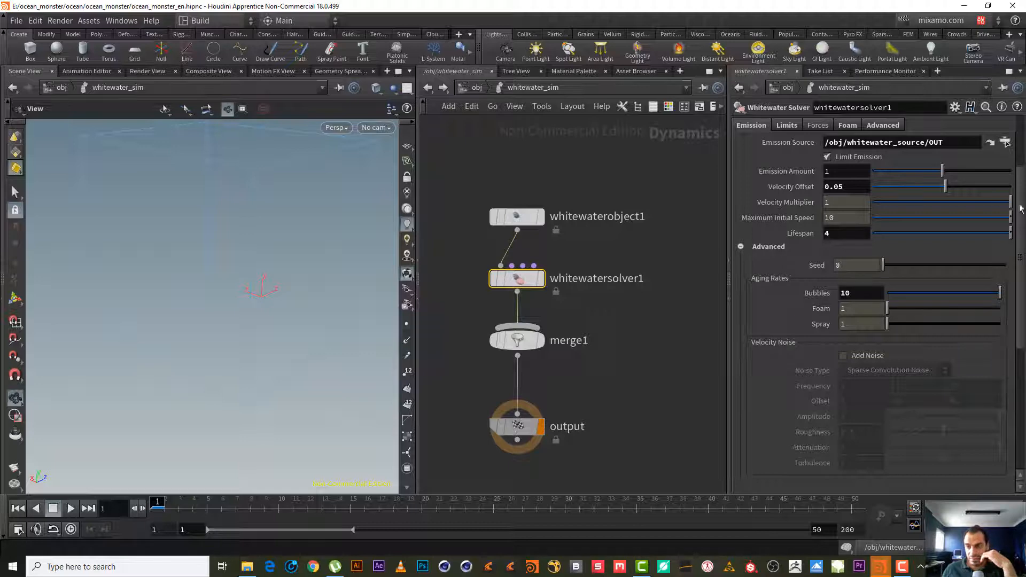
{"action": "scroll", "coordinate": [900, 243], "scroll_direction": "up", "scroll_amount": 3}
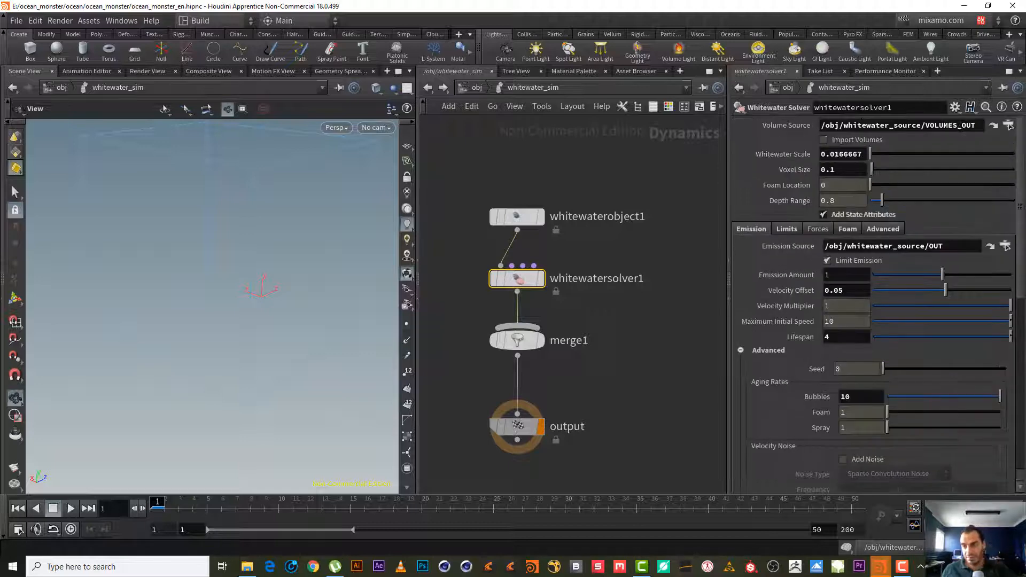
{"action": "left_click", "coordinate": [884, 227]}
{"action": "left_click", "coordinate": [860, 228]}
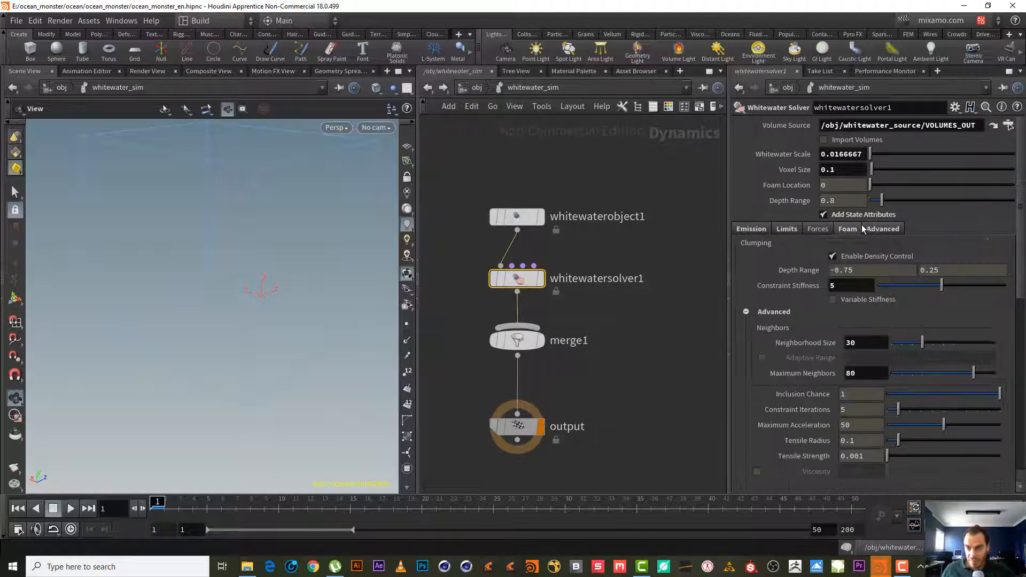
{"action": "left_click", "coordinate": [851, 256]}
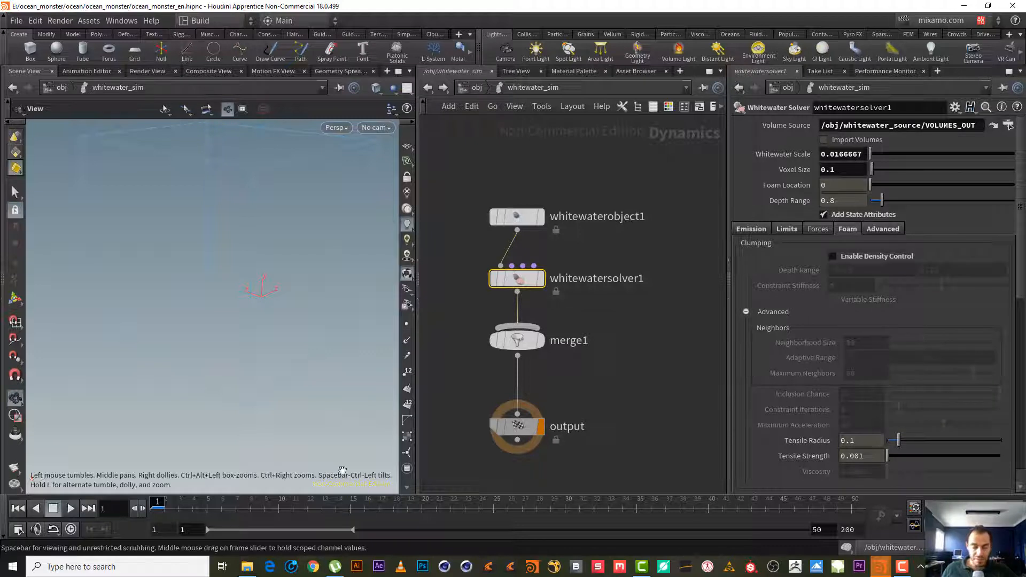
Reframe the simulation and render a flipbook of the current viewport to MPlay, using the default frame range, and bring its window forward
{"action": "left_click_drag", "start_coordinate": [223, 328], "coordinate": [210, 326]}
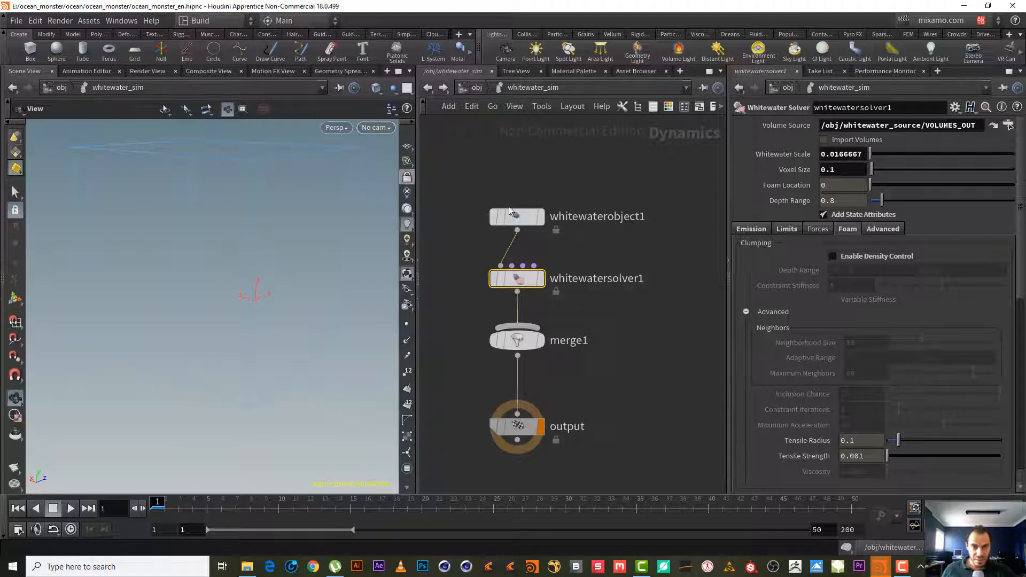
{"action": "middle_click_drag", "start_coordinate": [210, 365], "coordinate": [206, 392]}
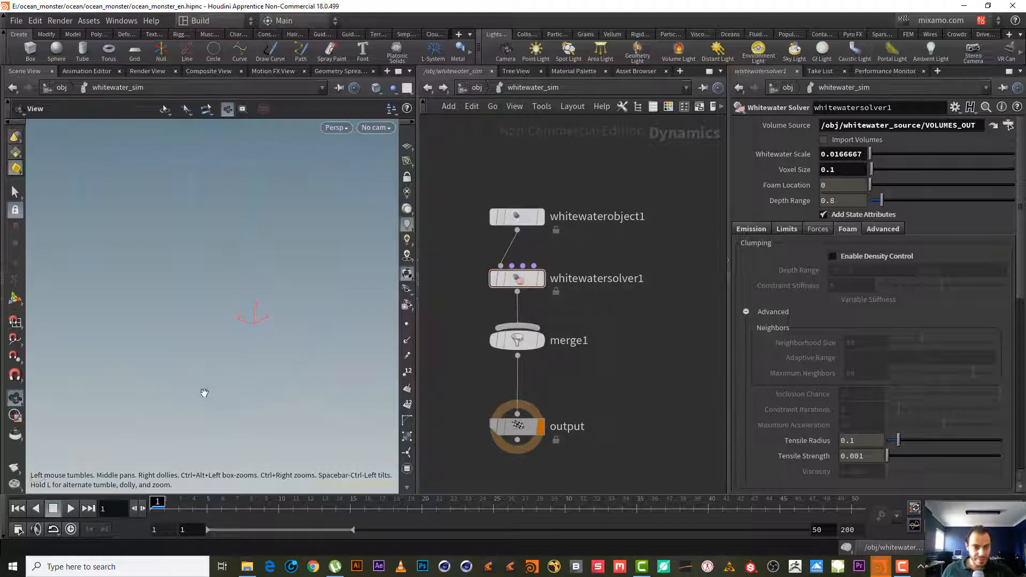
{"action": "left_click", "coordinate": [13, 469]}
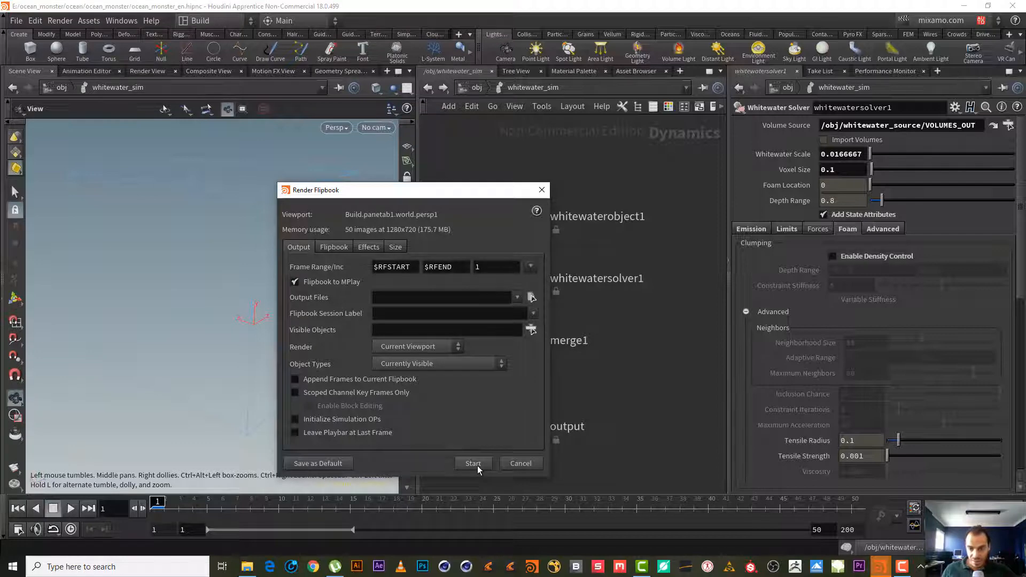
{"action": "left_click", "coordinate": [477, 466]}
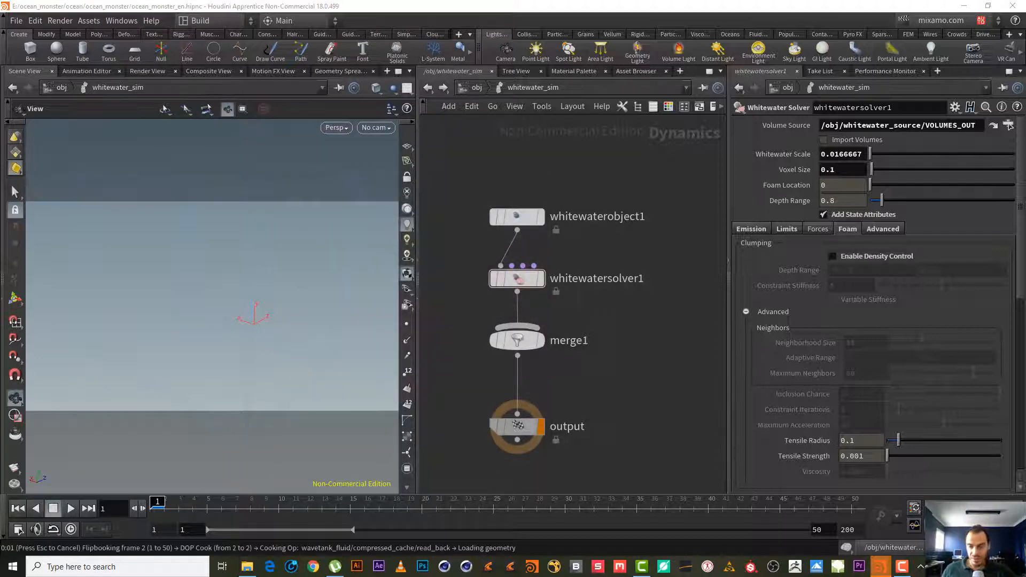
{"action": "left_click", "coordinate": [1009, 430]}
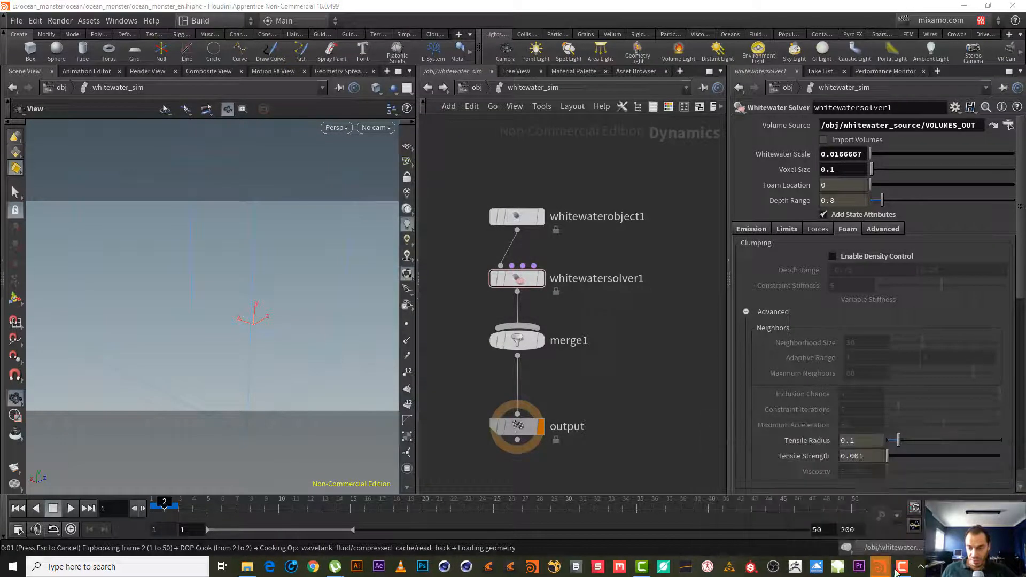
{"action": "left_click", "coordinate": [902, 566]}
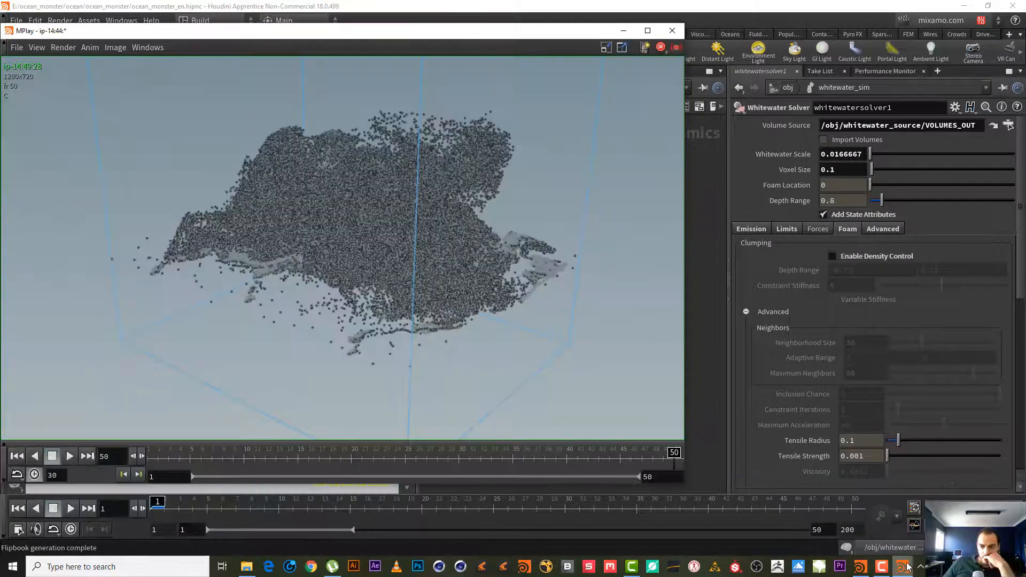
Play the whitewater flipbook and scrub through its frames to examine how the foam particles spread without density control
{"action": "left_click_drag", "start_coordinate": [600, 451], "coordinate": [117, 415]}
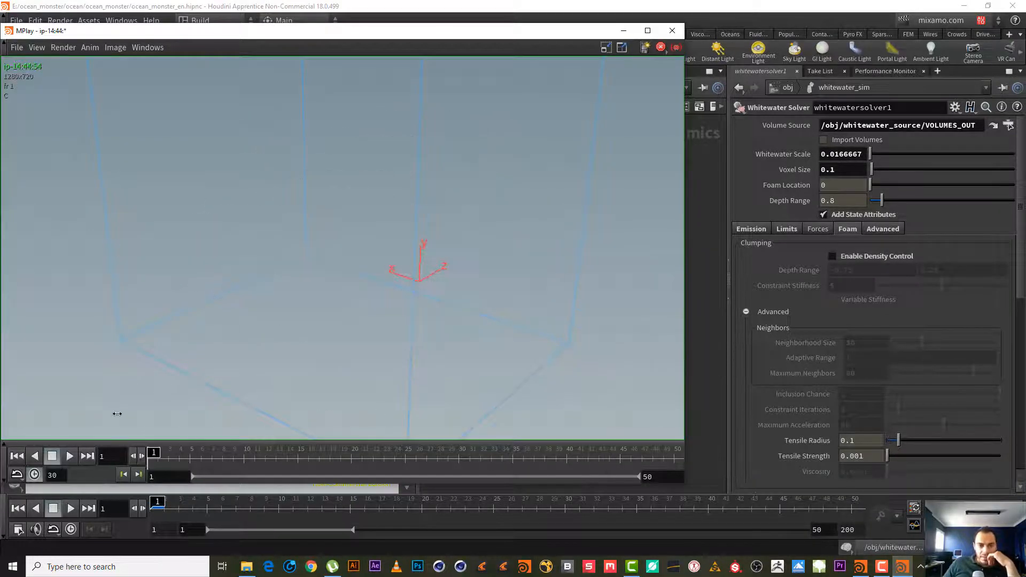
{"action": "left_click", "coordinate": [71, 457]}
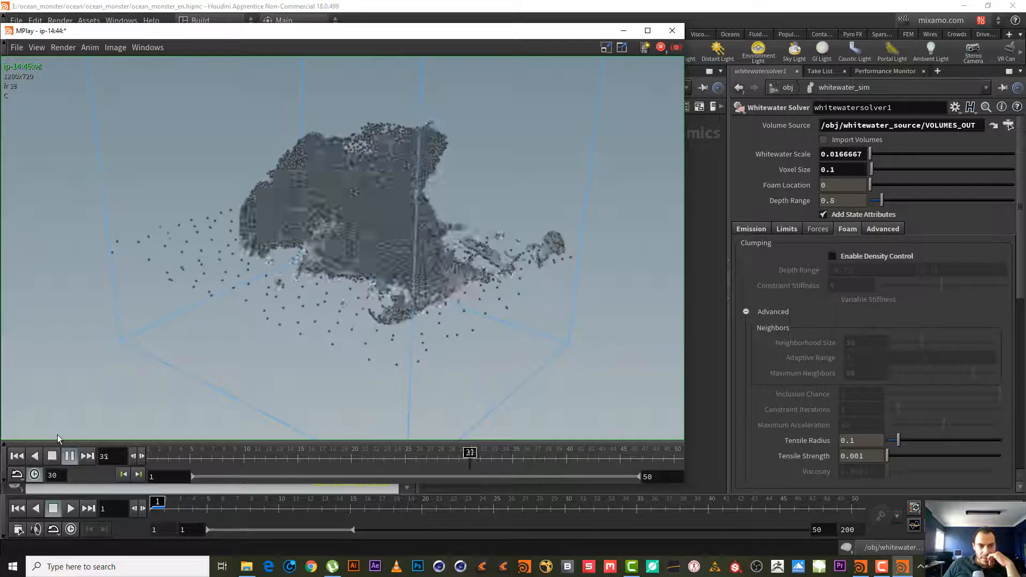
{"action": "left_click", "coordinate": [52, 455]}
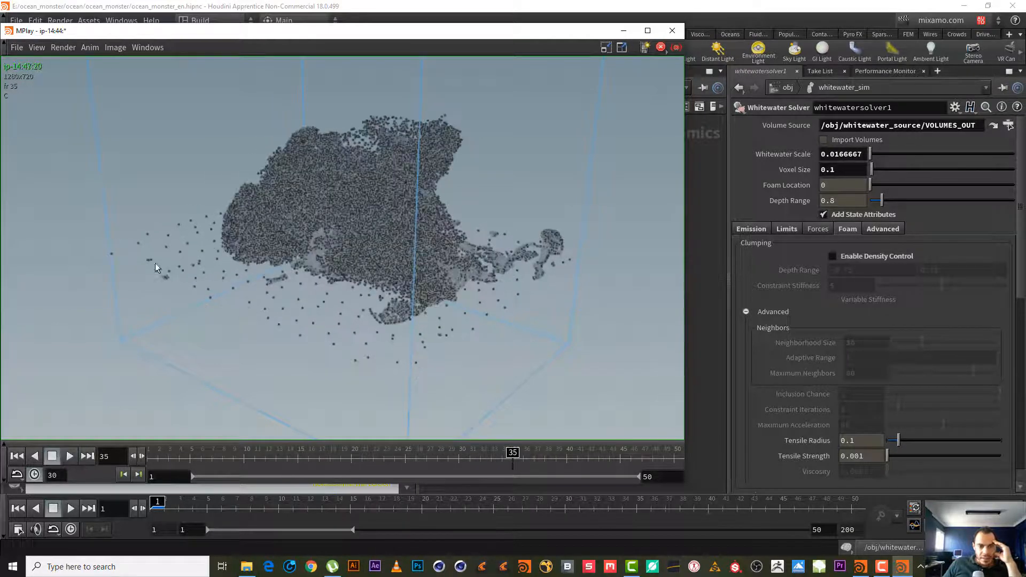
{"action": "left_click_drag", "start_coordinate": [342, 455], "coordinate": [536, 455]}
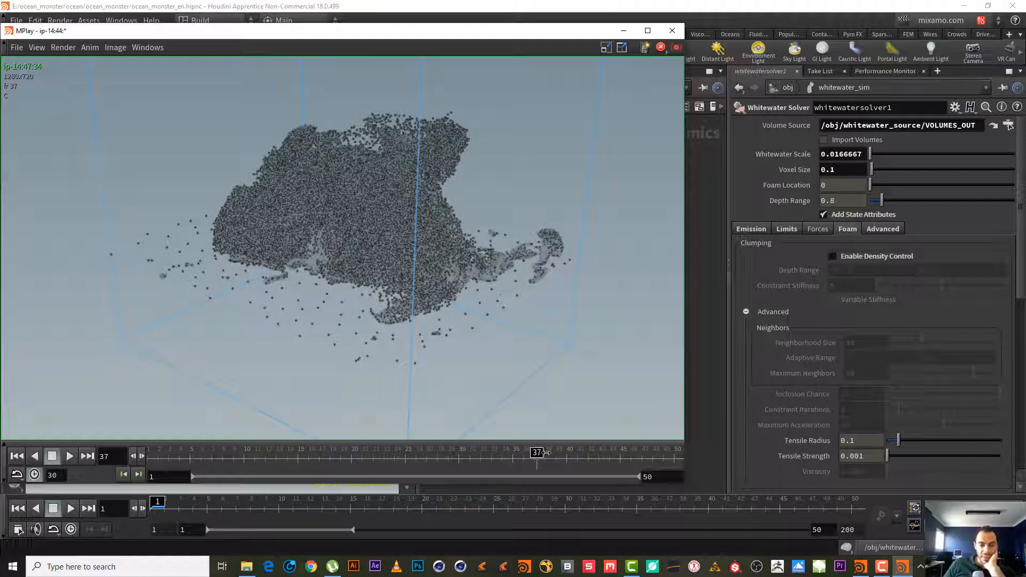
{"action": "left_click_drag", "start_coordinate": [539, 455], "coordinate": [382, 64]}
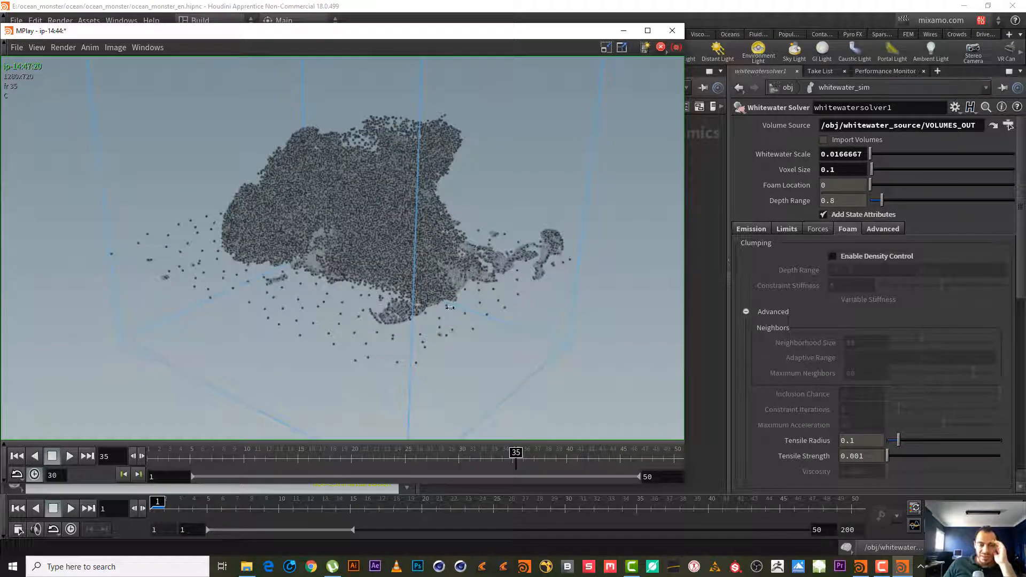
{"action": "left_click_drag", "start_coordinate": [499, 458], "coordinate": [84, 359]}
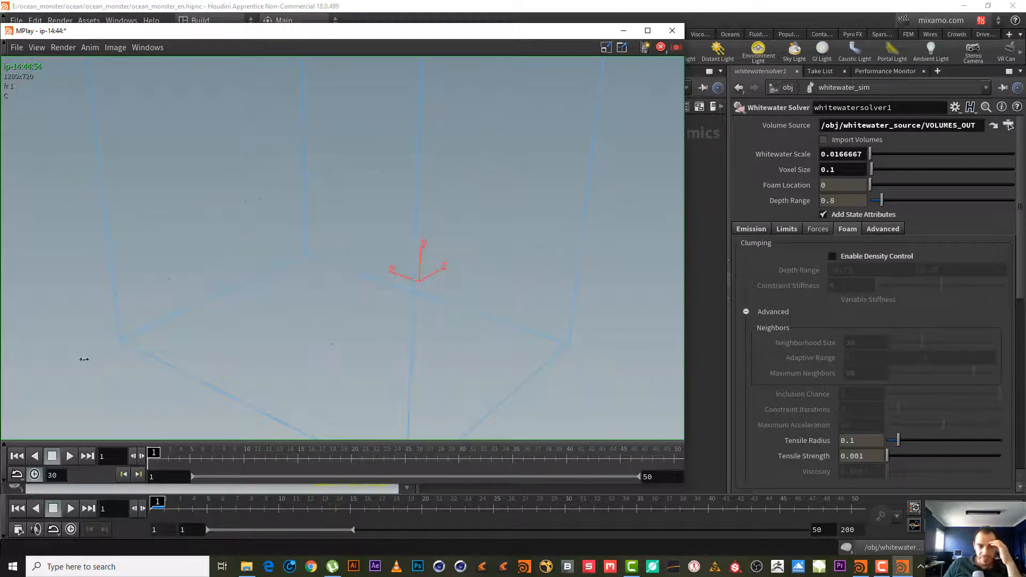
Show the flipbook sequence list in MPlay and start a new sequence for the next flipbook
{"action": "left_click", "coordinate": [147, 47]}
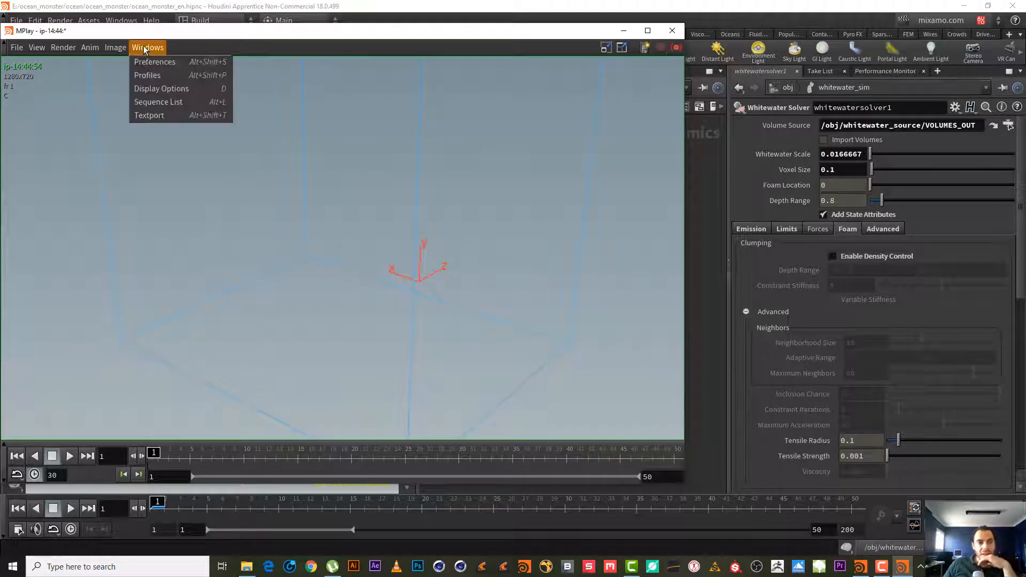
{"action": "left_click", "coordinate": [165, 101]}
{"action": "left_click_drag", "start_coordinate": [181, 24], "coordinate": [389, 167]}
{"action": "left_click", "coordinate": [37, 47]}
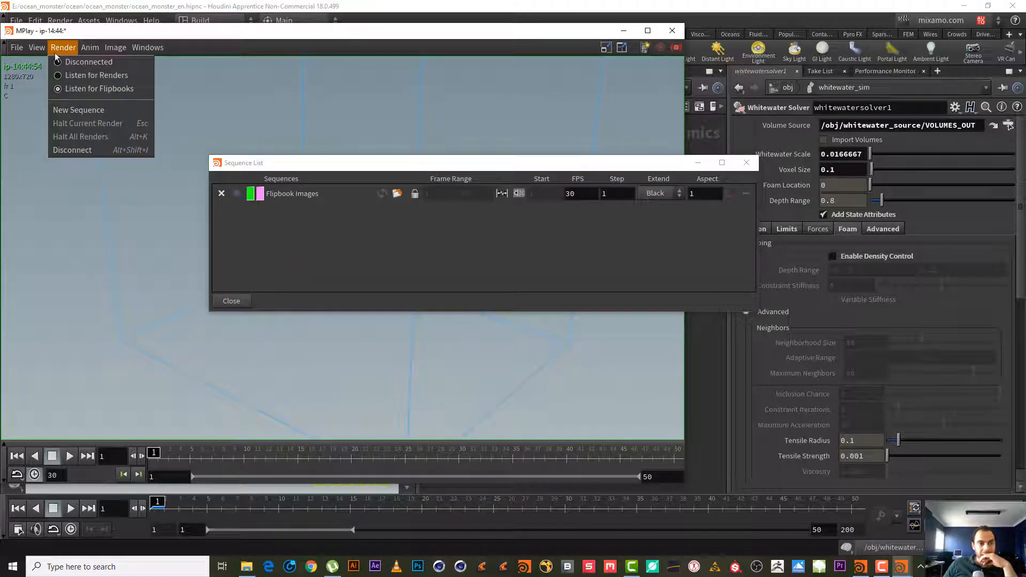
{"action": "left_click", "coordinate": [59, 108]}
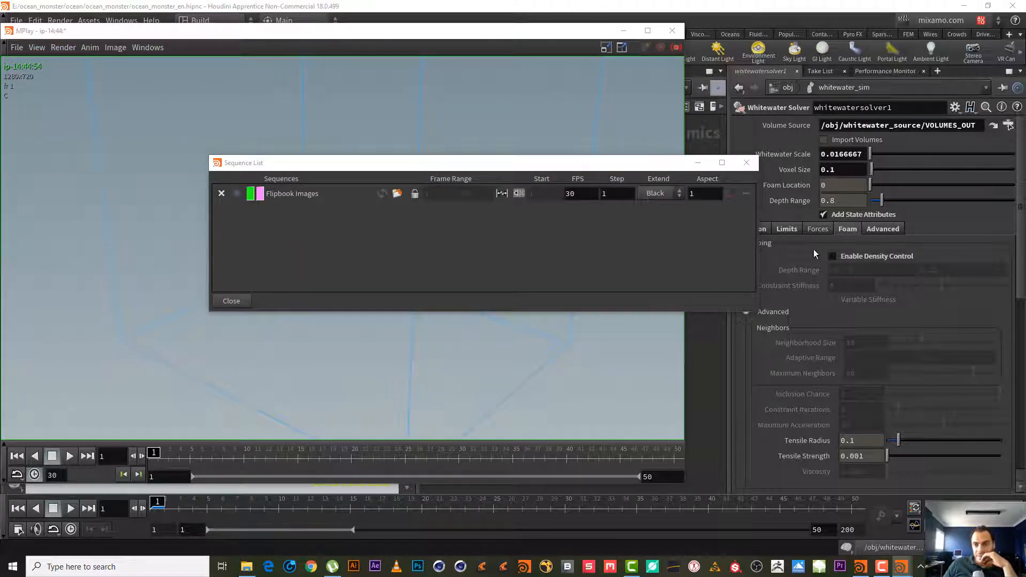
Return to the main Houdini window and re-enable density control for the whitewater solver's foam
{"action": "left_click", "coordinate": [831, 257]}
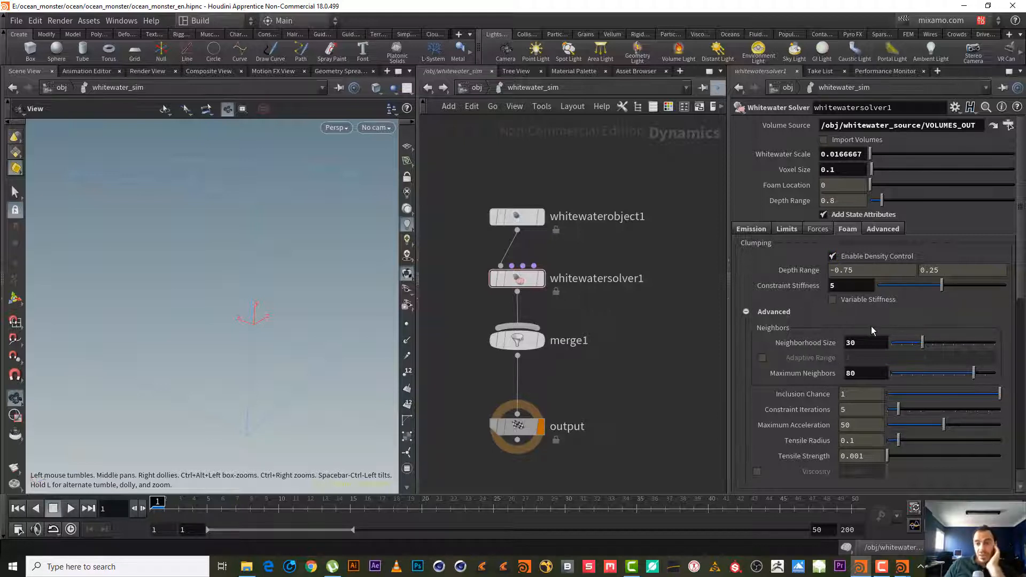
Disable the repellants and the adhesion depth control in the whitewater solver's foam settings
{"action": "scroll", "coordinate": [1017, 406], "scroll_direction": "down", "scroll_amount": 8}
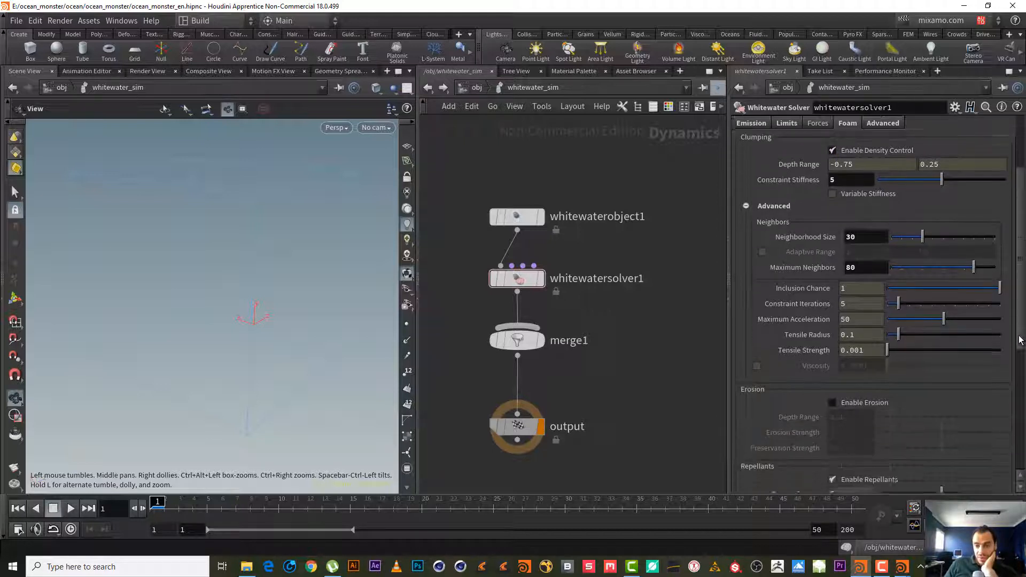
{"action": "scroll", "coordinate": [1016, 406], "scroll_direction": "up", "scroll_amount": 4}
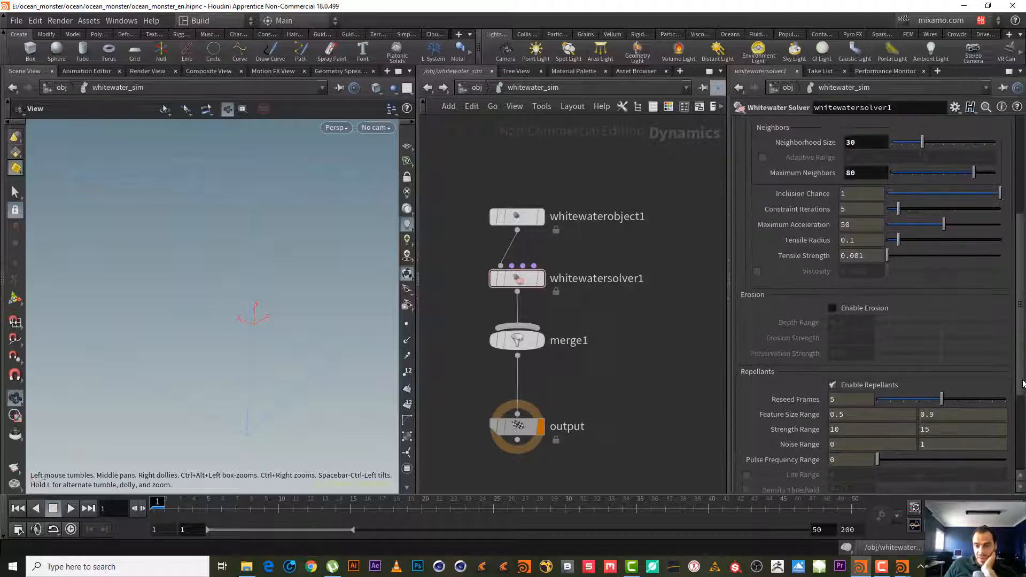
{"action": "scroll", "coordinate": [916, 415], "scroll_direction": "down", "scroll_amount": 1}
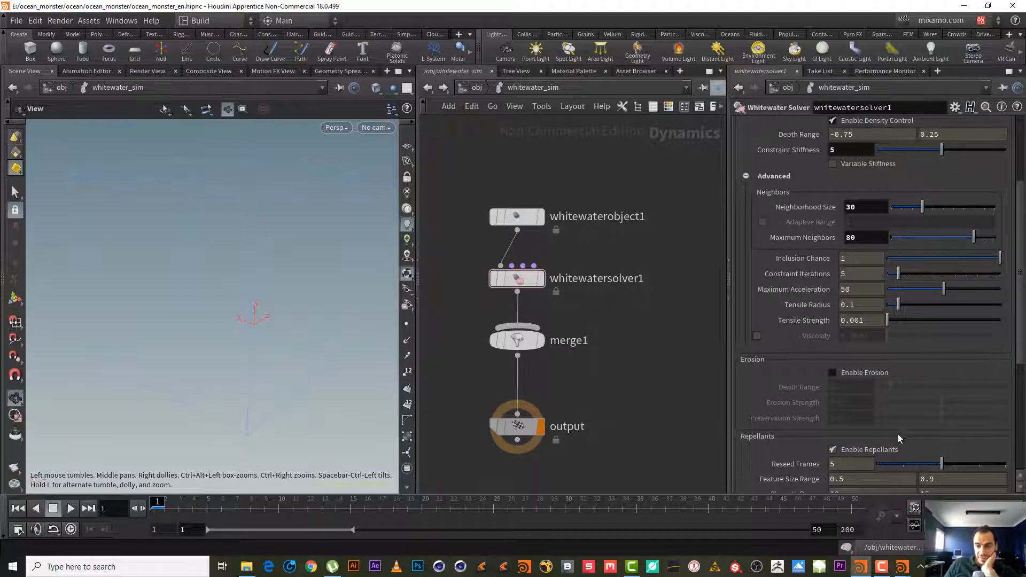
{"action": "left_click", "coordinate": [876, 451]}
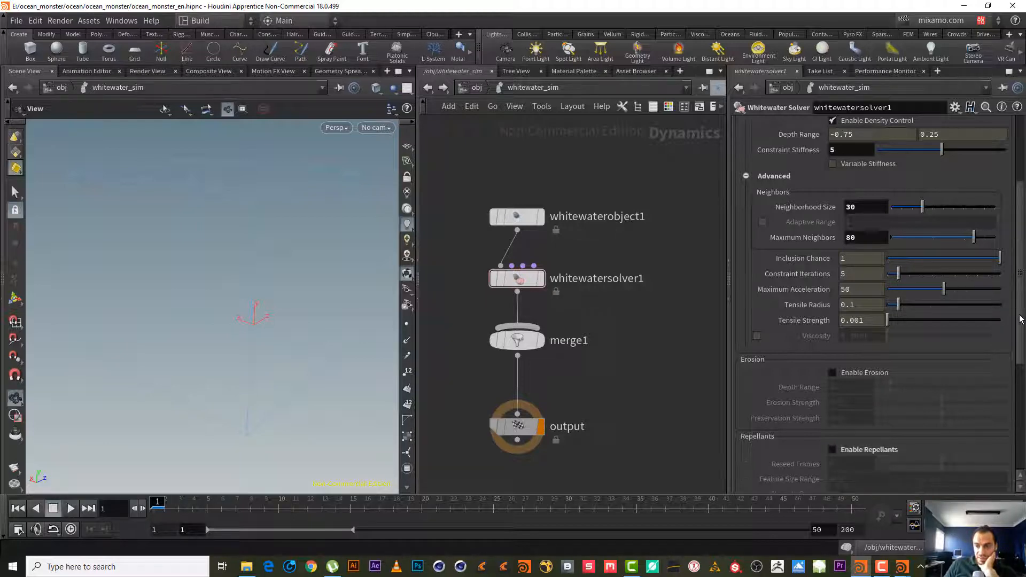
{"action": "left_click_drag", "start_coordinate": [1019, 319], "coordinate": [1022, 433]}
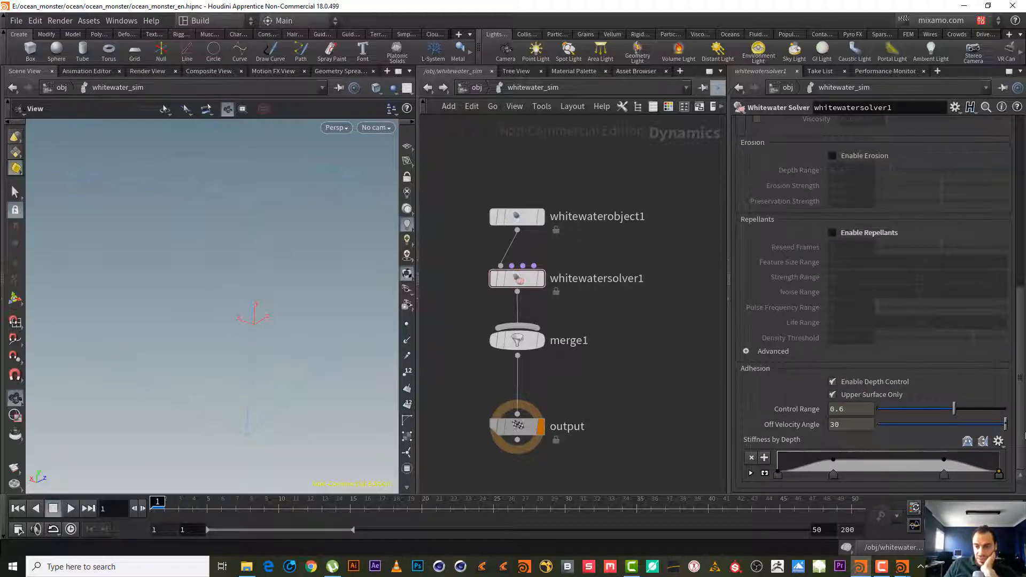
{"action": "left_click", "coordinate": [857, 384]}
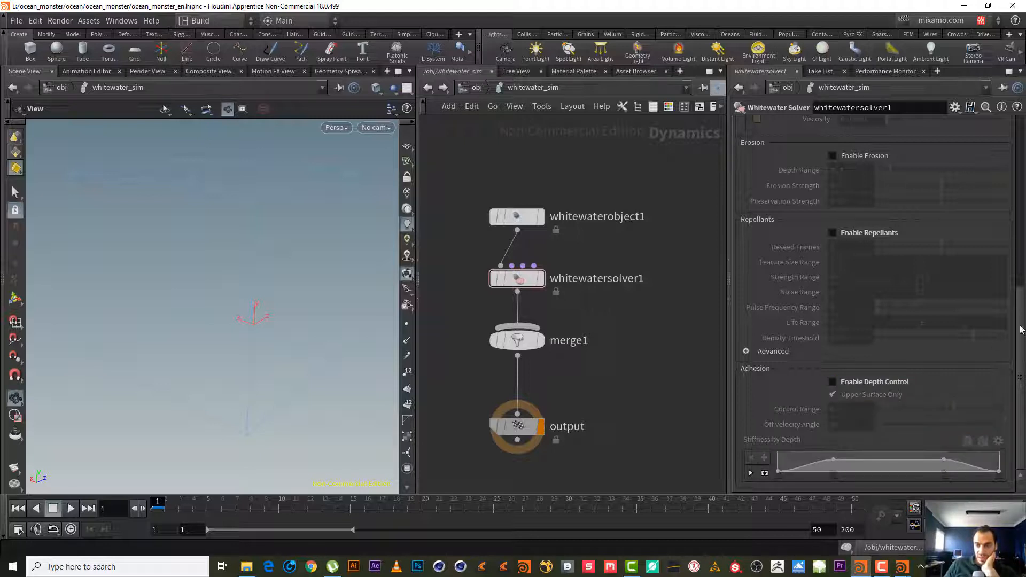
Set the foam clumping Neighborhood Size to 20 and Maximum Neighbors to 40 on the whitewater solver
{"action": "left_click_drag", "start_coordinate": [1019, 343], "coordinate": [1019, 232]}
{"action": "scroll", "coordinate": [876, 305], "scroll_direction": "up", "scroll_amount": 2}
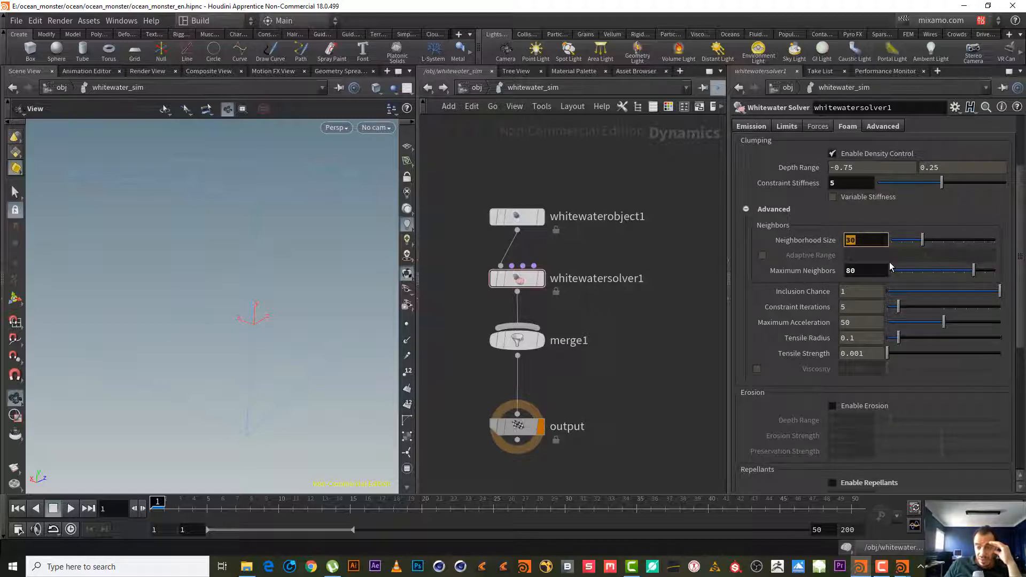
{"action": "type", "text": "20"}
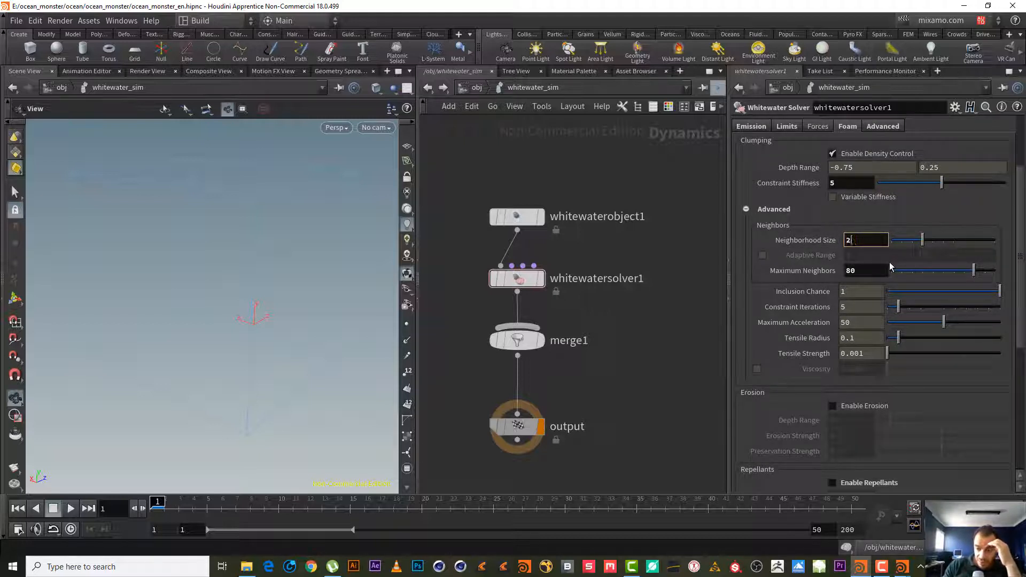
{"action": "key", "text": "Return"}
{"action": "double_click", "coordinate": [872, 271]}
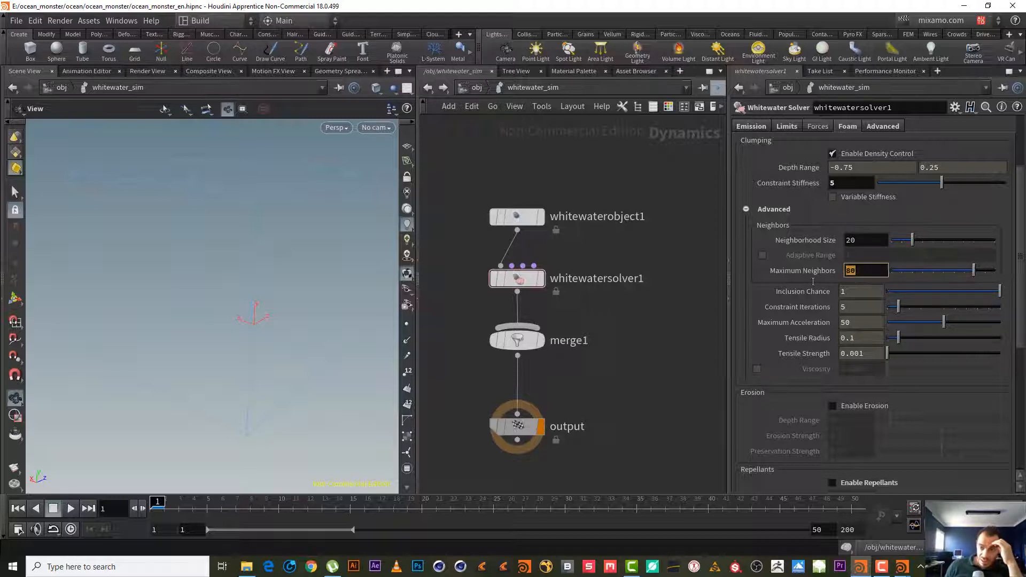
{"action": "type", "text": "40"}
{"action": "key", "text": "Return"}
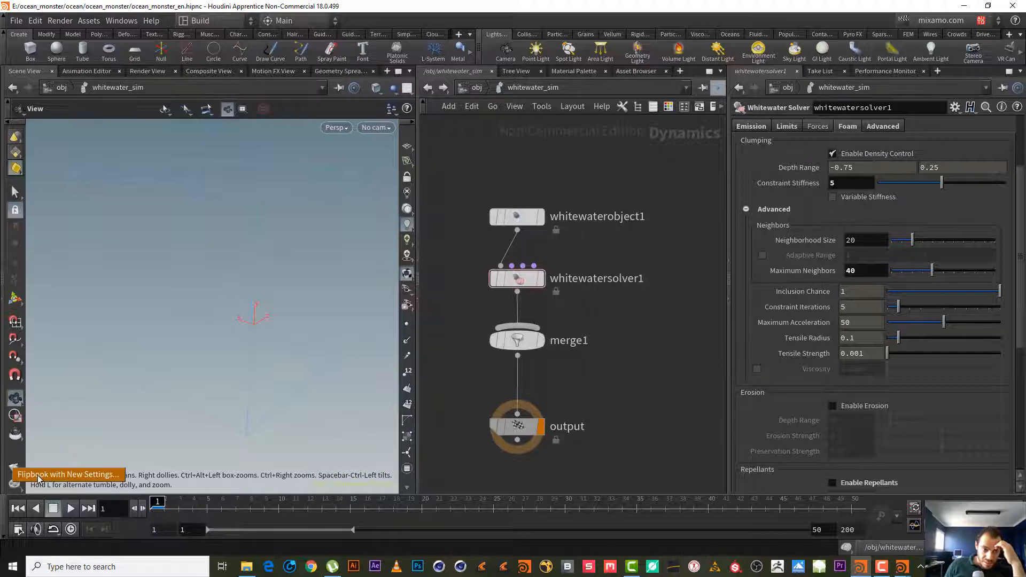
Render a flipbook of the current viewport to MPlay and scrub through its frames to examine the foam clumping
{"action": "left_click", "coordinate": [15, 469]}
{"action": "left_click", "coordinate": [473, 448]}
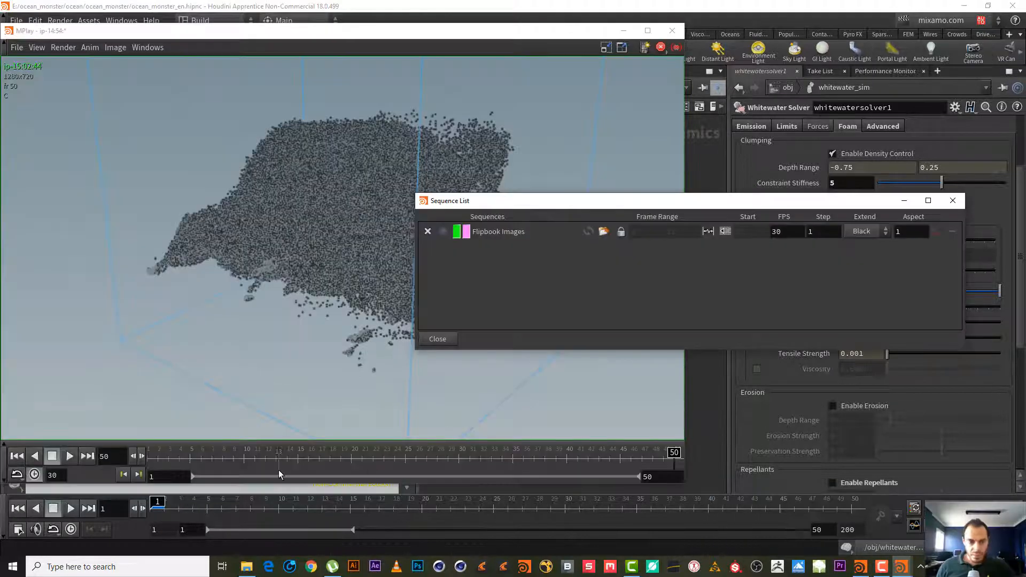
{"action": "left_click_drag", "start_coordinate": [278, 470], "coordinate": [570, 436]}
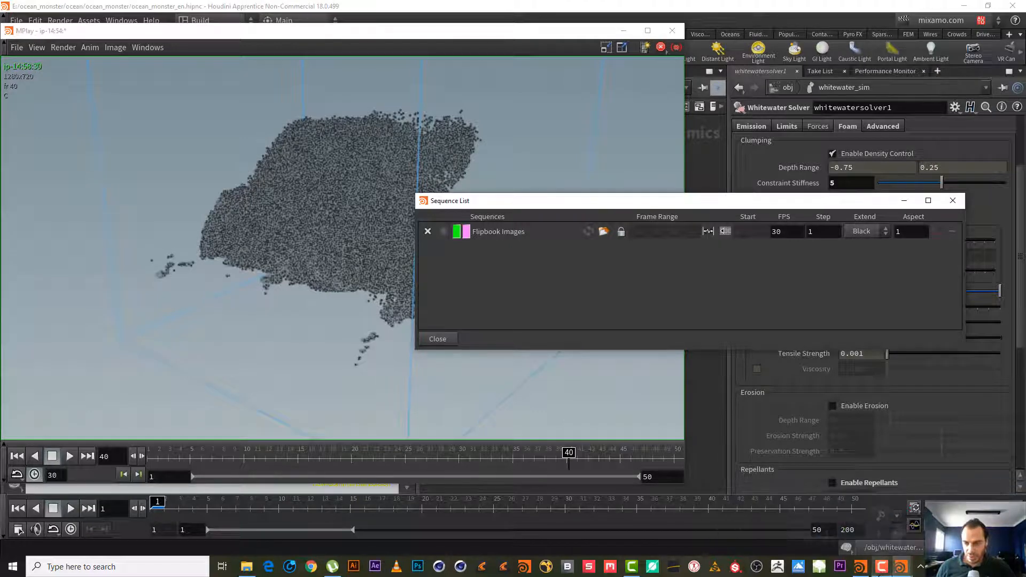
{"action": "left_click_drag", "start_coordinate": [325, 458], "coordinate": [453, 367]}
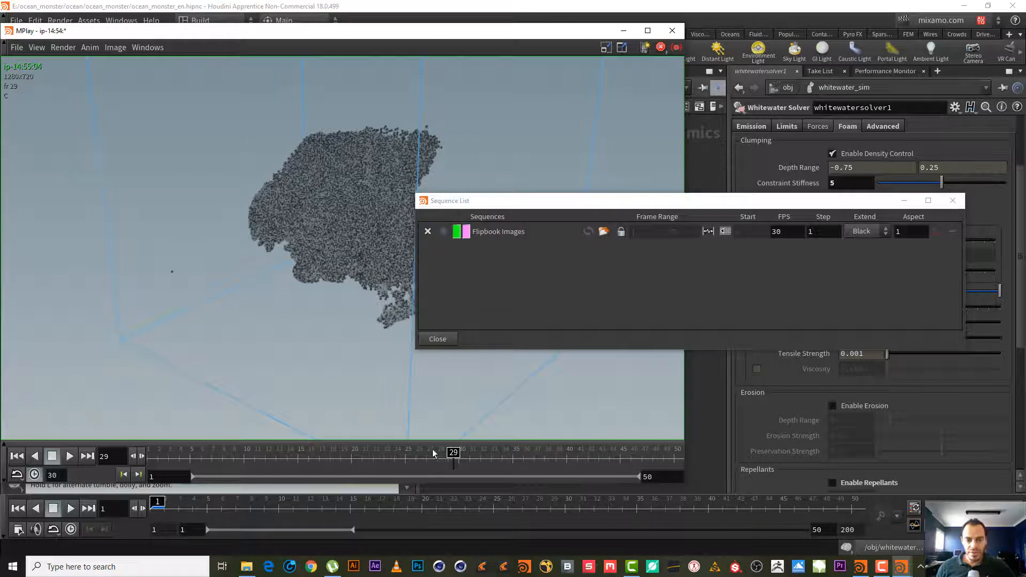
{"action": "left_click_drag", "start_coordinate": [449, 453], "coordinate": [458, 425]}
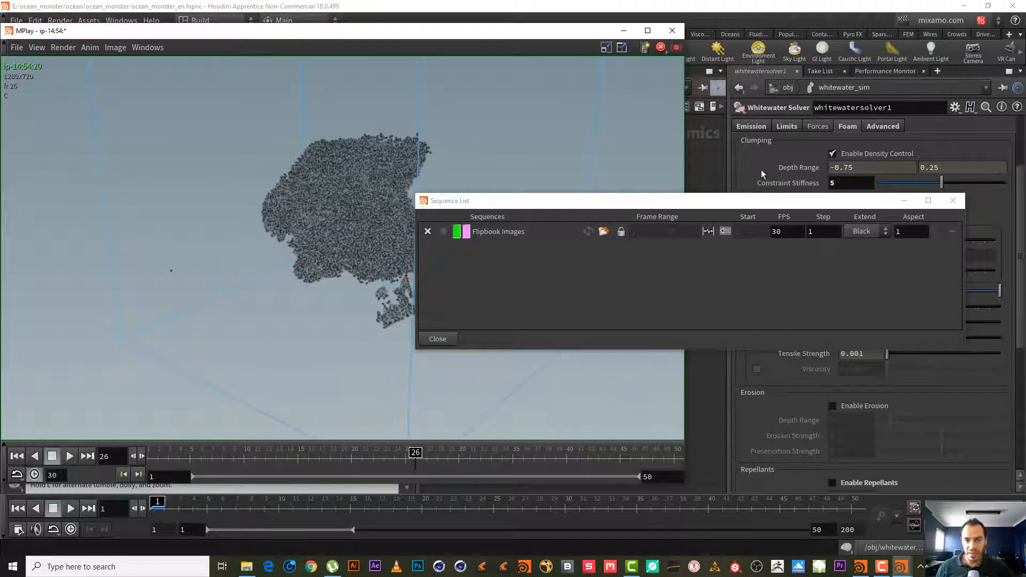
{"action": "left_click_drag", "start_coordinate": [718, 202], "coordinate": [740, 307]}
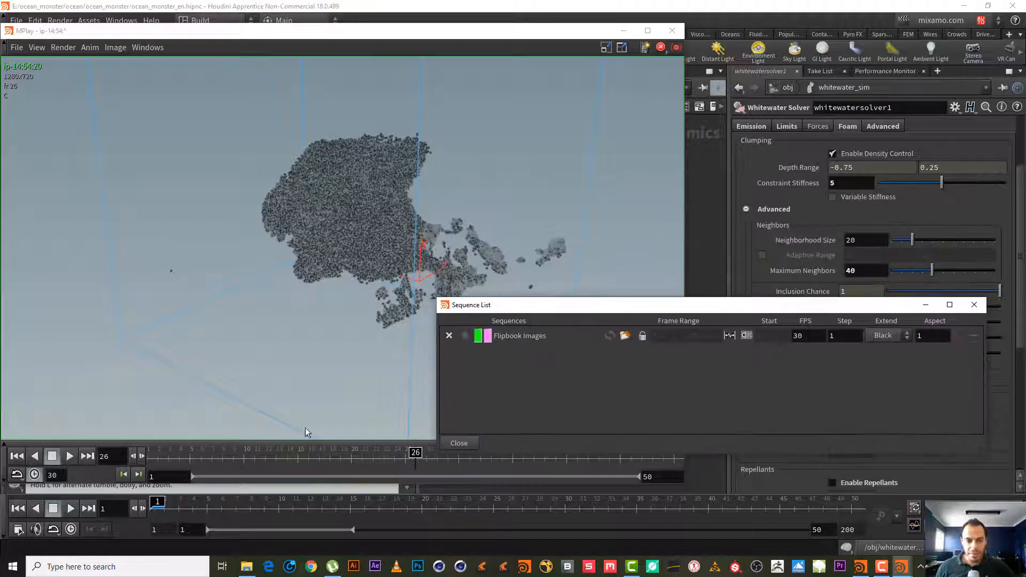
{"action": "left_click", "coordinate": [284, 454]}
{"action": "left_click_drag", "start_coordinate": [284, 453], "coordinate": [527, 453]}
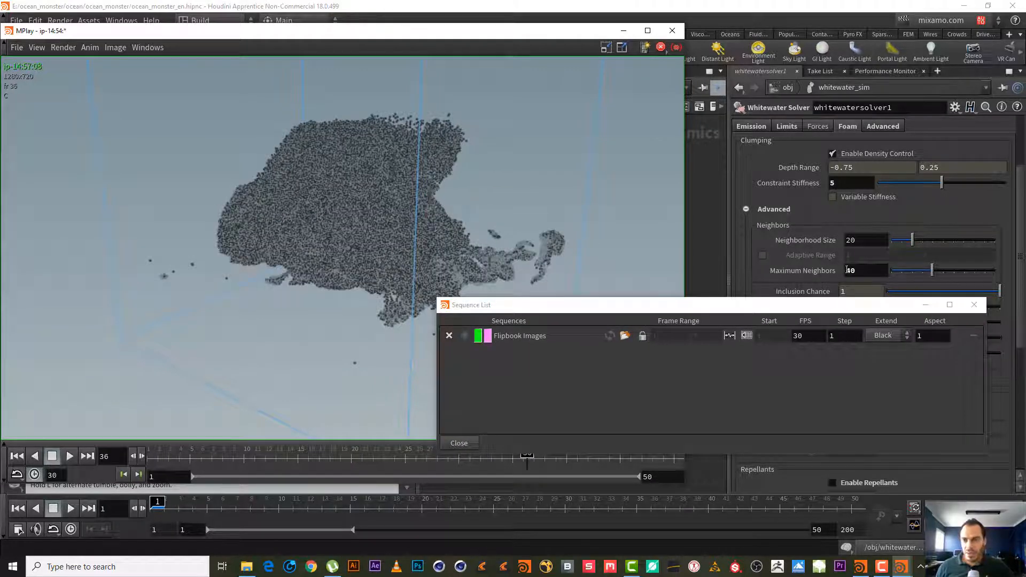
Set the foam's Constraint Stiffness to 10 and shorten the playback range to end at frame 25
{"action": "left_click", "coordinate": [845, 178]}
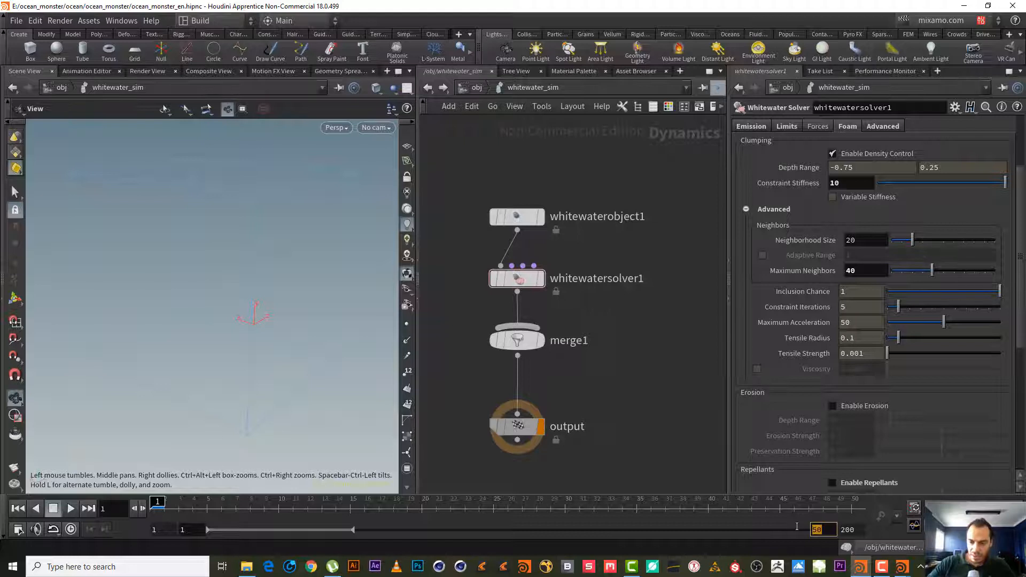
{"action": "type", "text": "25"}
{"action": "key", "text": "Return"}
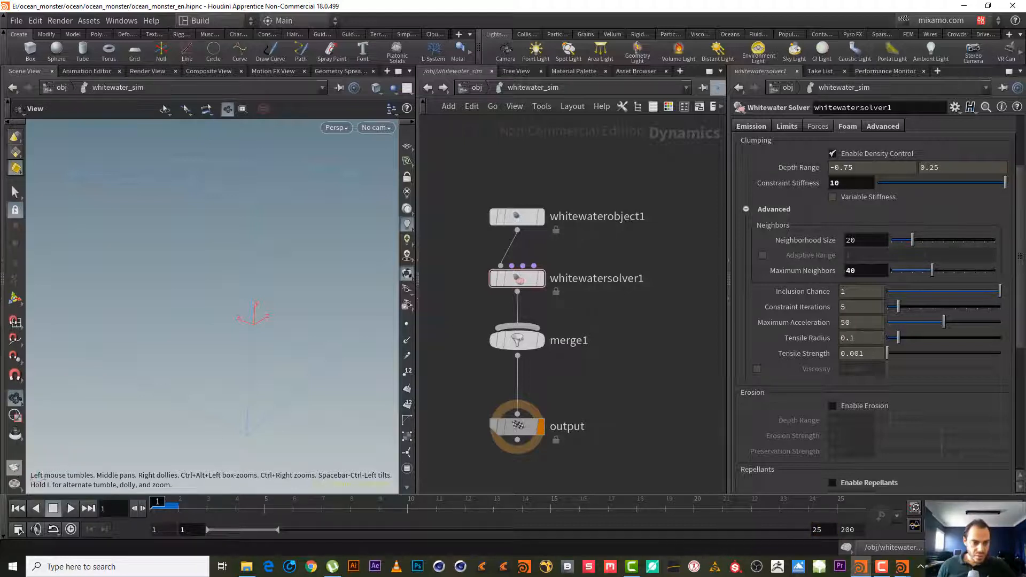
Start a new MPlay sequence and render a flipbook of the current viewport for the shortened frame range
{"action": "left_click", "coordinate": [902, 566]}
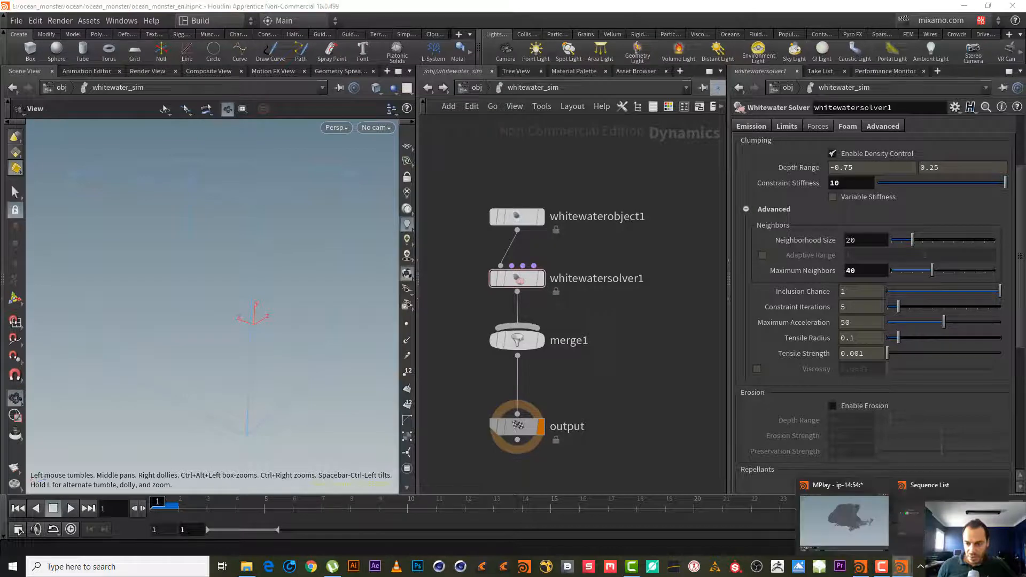
{"action": "left_click", "coordinate": [860, 523]}
{"action": "left_click", "coordinate": [72, 47]}
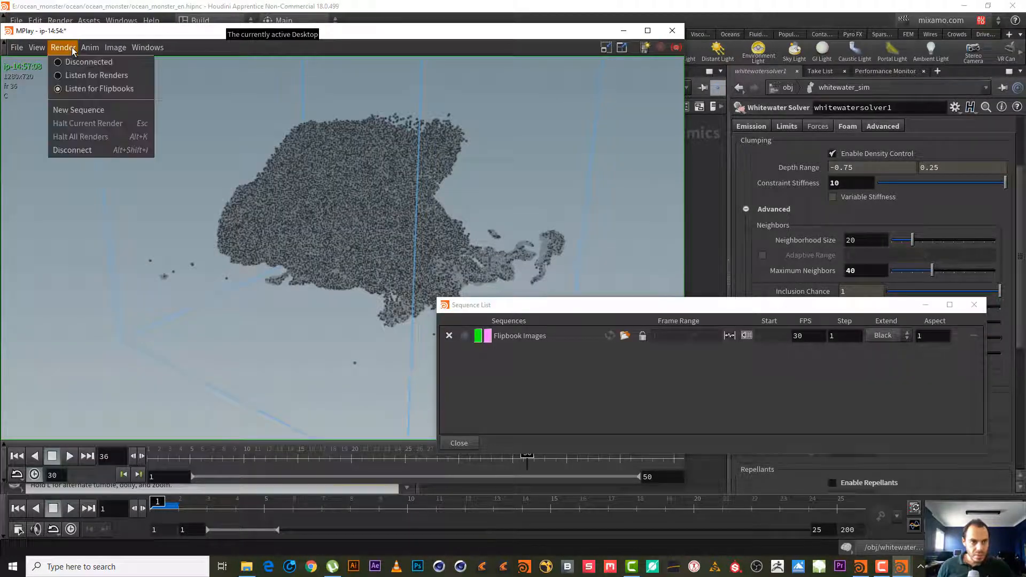
{"action": "left_click", "coordinate": [94, 110]}
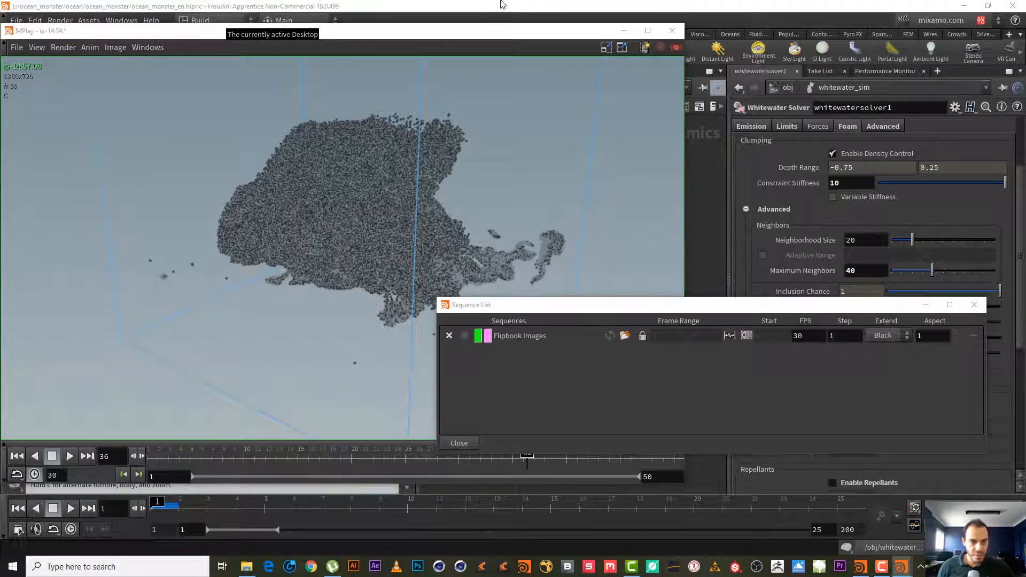
{"action": "left_click", "coordinate": [506, 4]}
{"action": "right_click", "coordinate": [14, 484]}
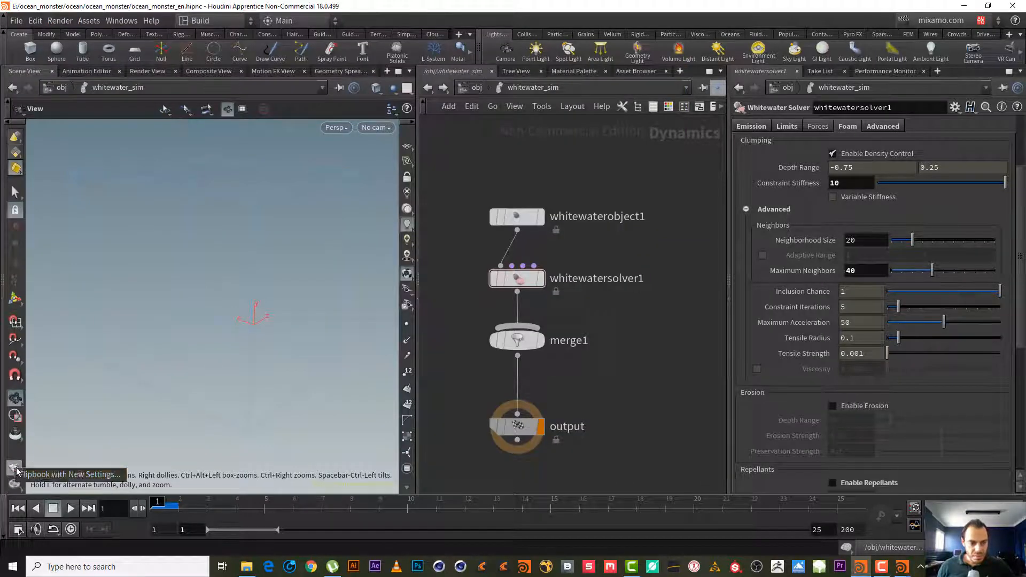
{"action": "left_click", "coordinate": [67, 475]}
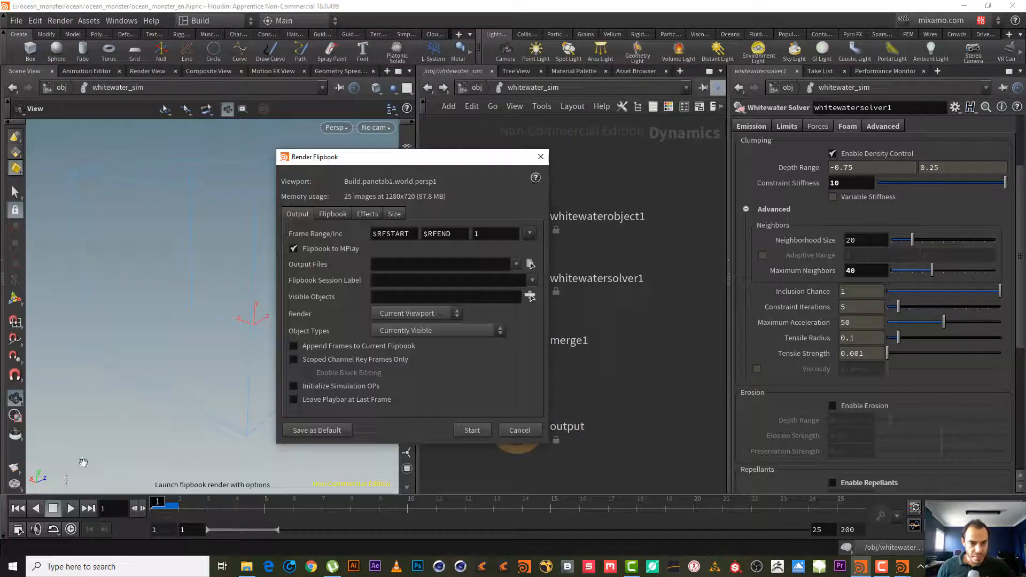
{"action": "left_click", "coordinate": [472, 431]}
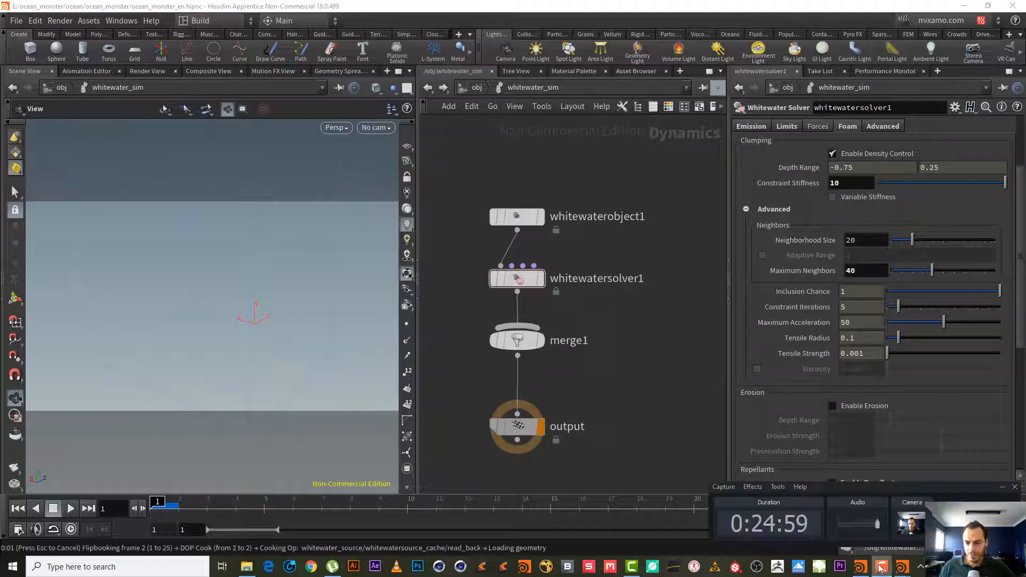
Compare the two flipbook sequences in MPlay at frame 17, and view the second one at frame 20
{"action": "left_click", "coordinate": [901, 565]}
{"action": "mouse_move", "coordinate": [382, 457]}
{"action": "left_mouse_down"}
{"action": "mouse_move", "coordinate": [230, 457]}
{"action": "mouse_move", "coordinate": [401, 455]}
{"action": "mouse_move", "coordinate": [157, 461]}
{"action": "mouse_move", "coordinate": [317, 461]}
{"action": "left_mouse_up"}
{"action": "left_click", "coordinate": [477, 337]}
{"action": "left_click", "coordinate": [478, 354]}
{"action": "left_click", "coordinate": [479, 337]}
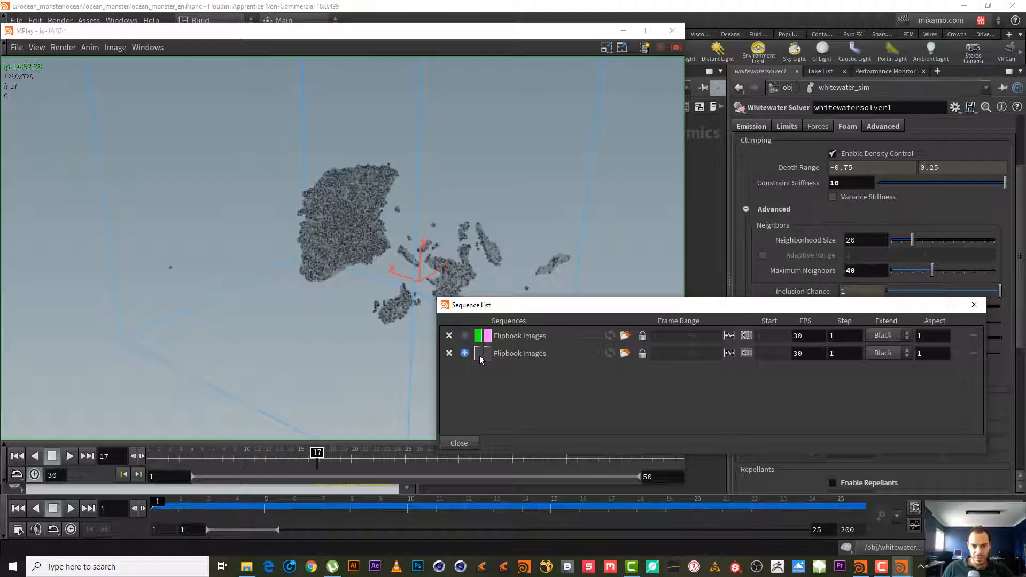
{"action": "left_click", "coordinate": [478, 353]}
{"action": "left_click_drag", "start_coordinate": [317, 460], "coordinate": [346, 466]}
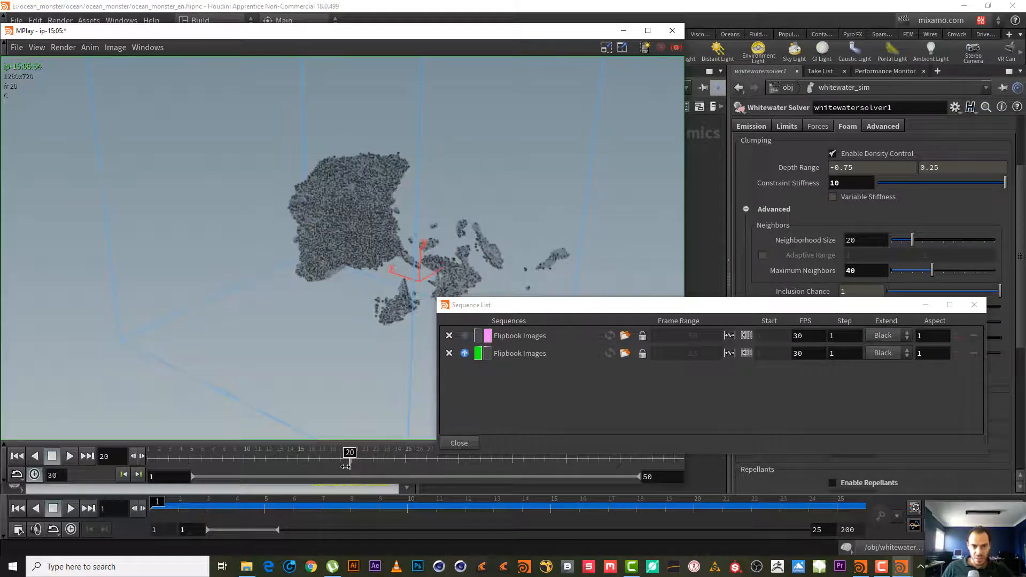
Set the foam clumping Neighborhood Size to 40 and Maximum Neighbors to 80 on the whitewater solver
{"action": "left_click", "coordinate": [875, 244]}
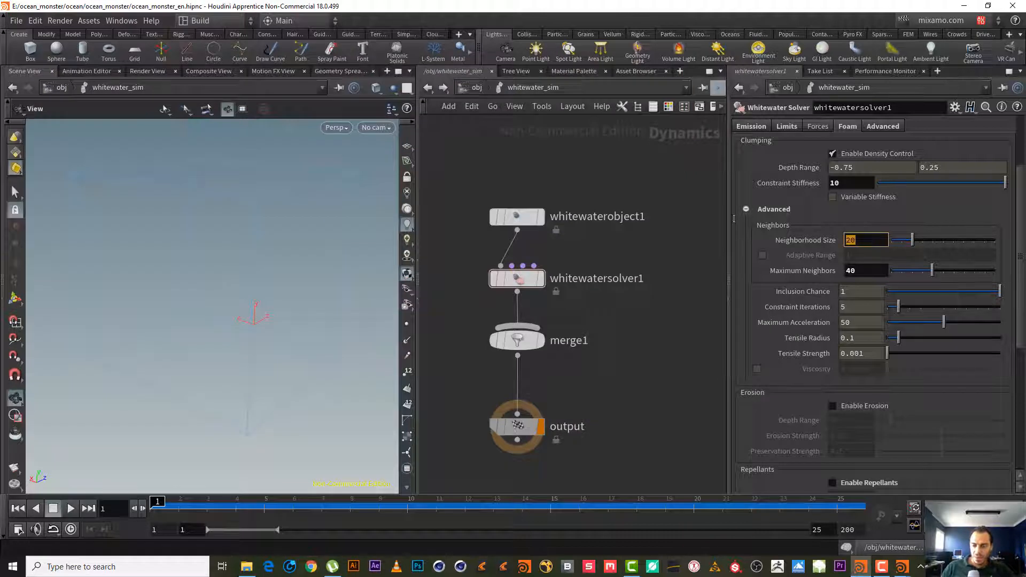
{"action": "type", "text": "40"}
{"action": "key", "text": "Tab"}
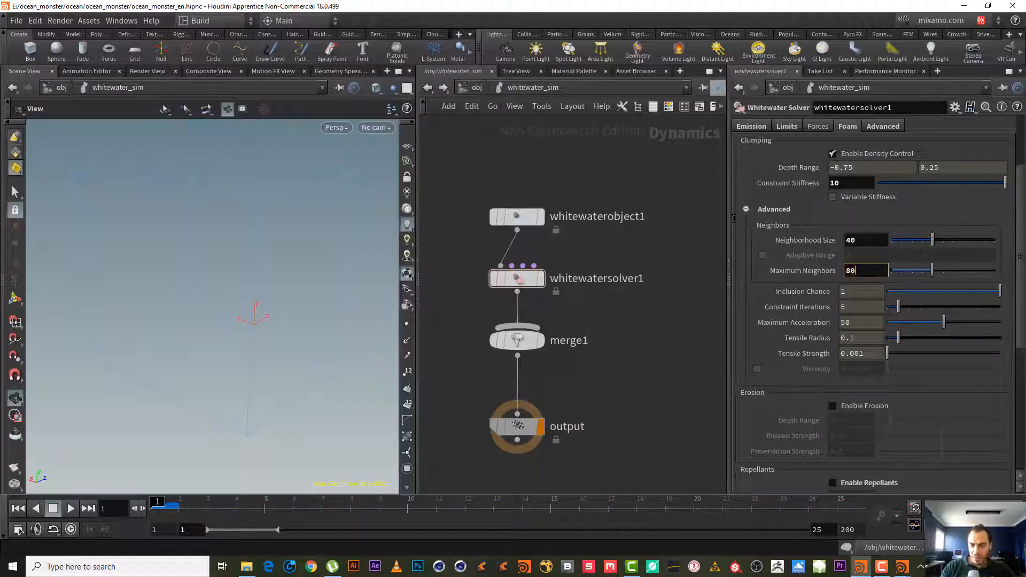
{"action": "key", "text": "Return"}
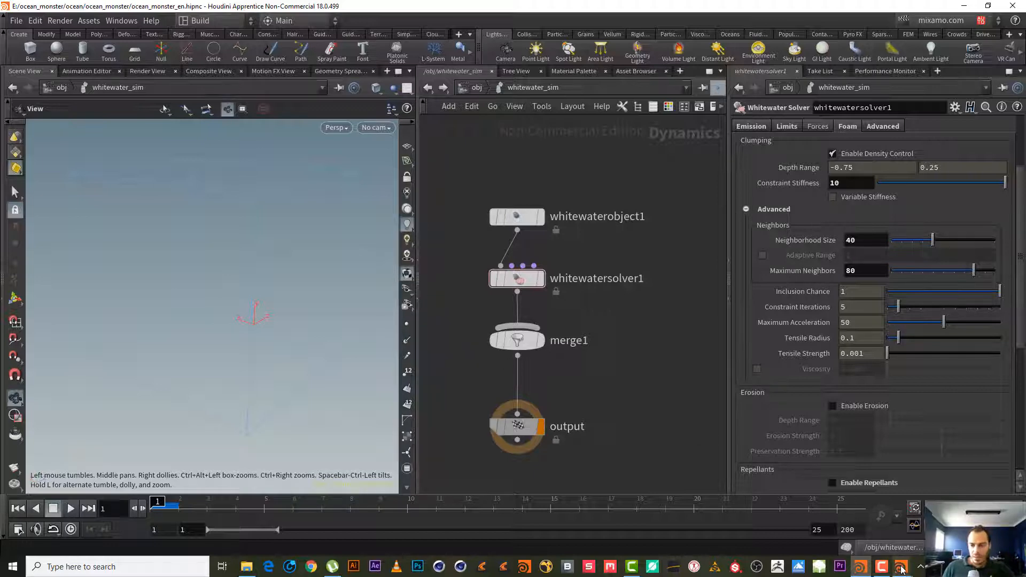
Add another MPlay sequence and render a flipbook of the current viewport to it with the default frame range
{"action": "mouse_move", "coordinate": [901, 566]}
{"action": "left_click", "coordinate": [844, 521]}
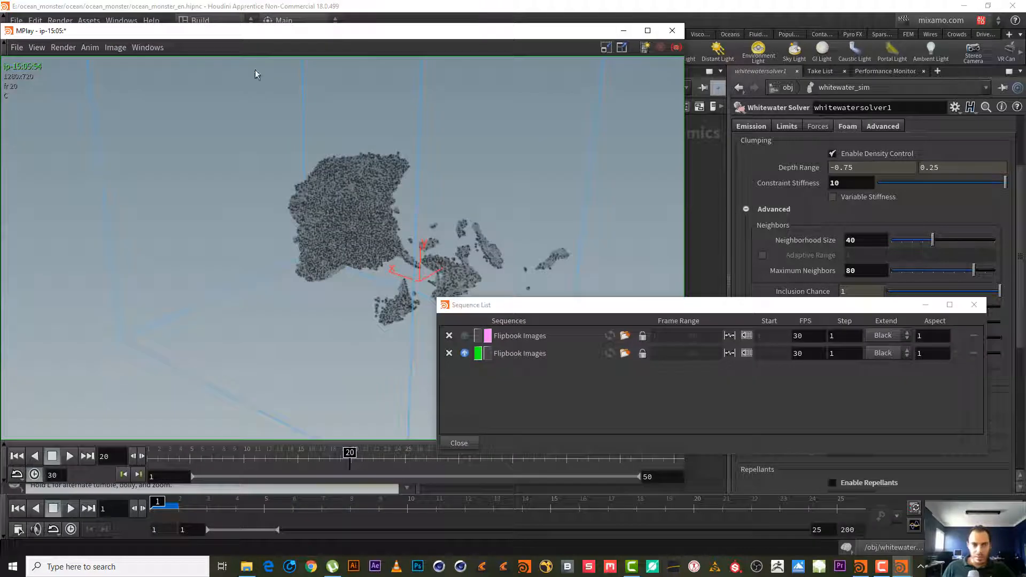
{"action": "left_click", "coordinate": [59, 49]}
{"action": "left_click", "coordinate": [62, 48]}
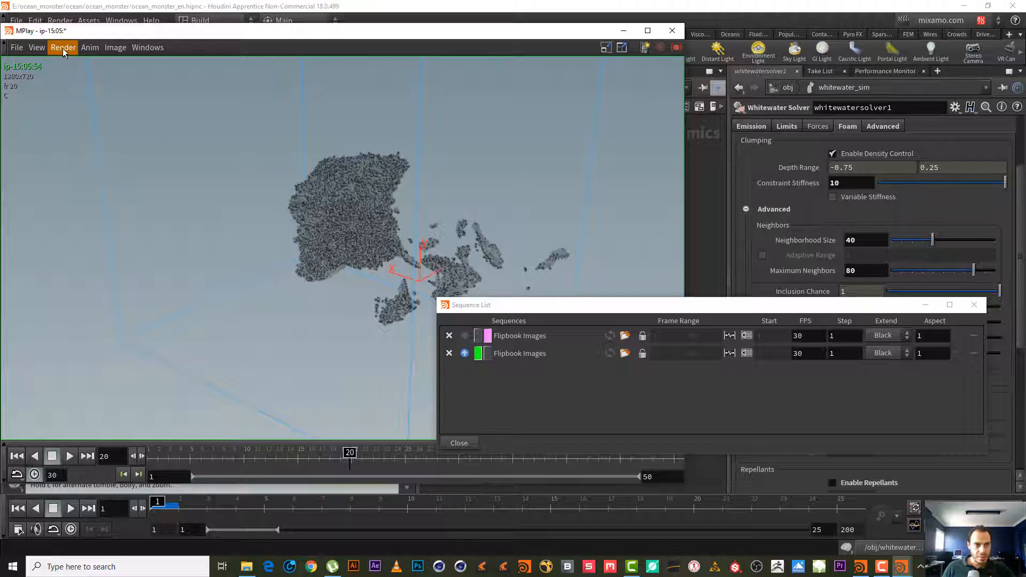
{"action": "left_click", "coordinate": [62, 48]}
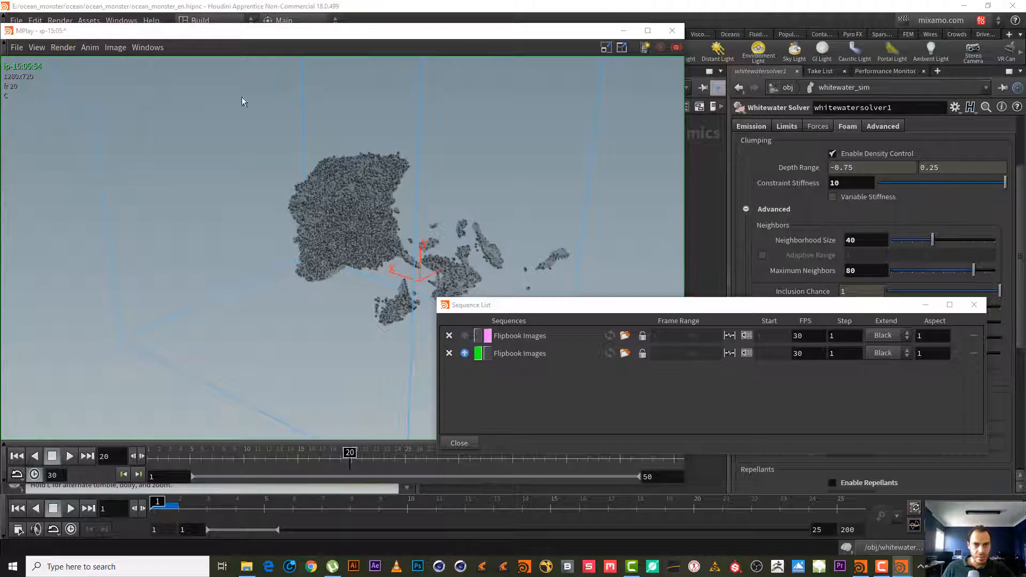
{"action": "left_click", "coordinate": [714, 4]}
{"action": "left_click", "coordinate": [15, 467]}
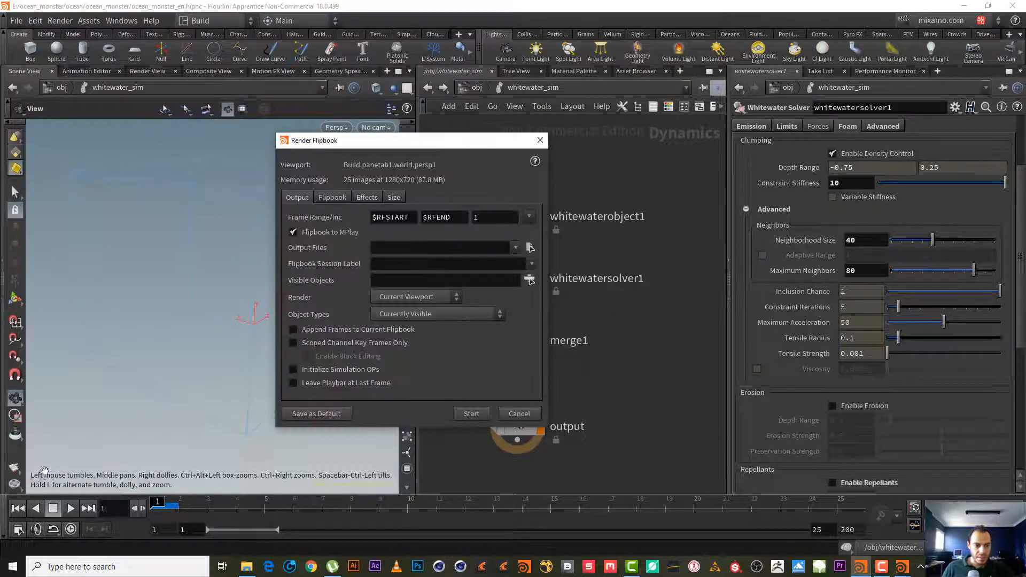
{"action": "left_click", "coordinate": [469, 418]}
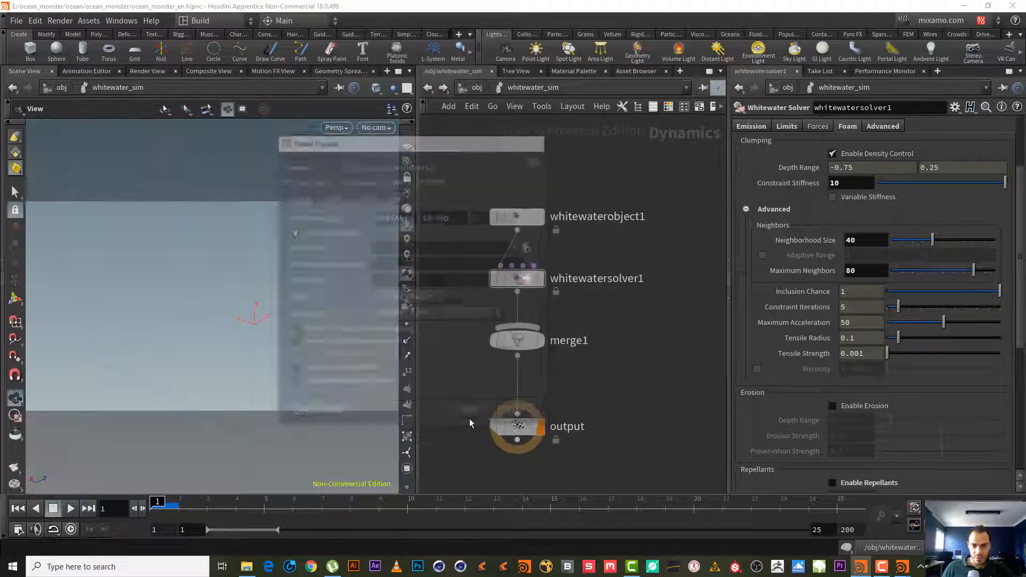
{"action": "left_click", "coordinate": [880, 565]}
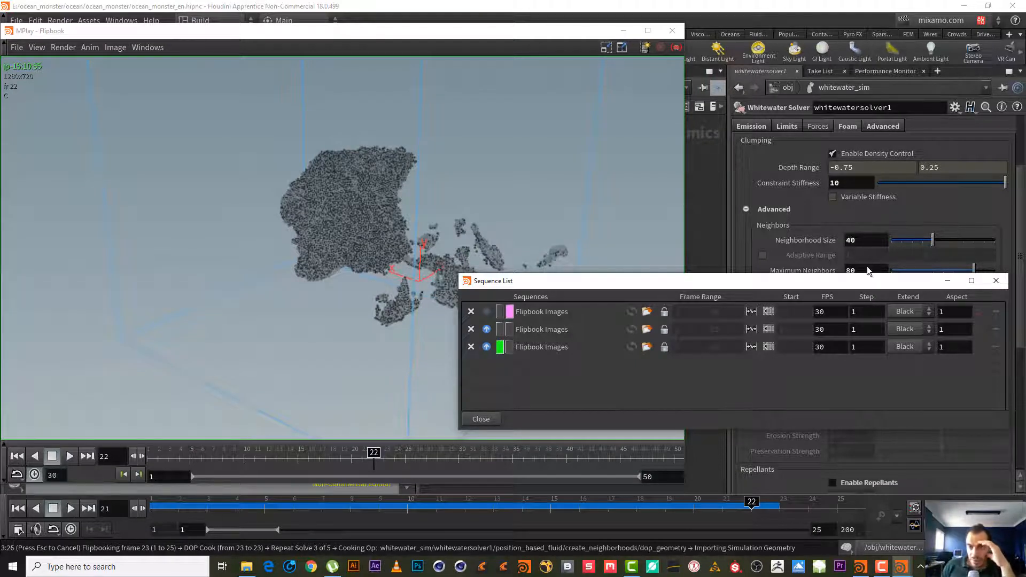
Compare the second and third flipbook sequences in MPlay around frame 22 and at frame 14
{"action": "left_click_drag", "start_coordinate": [866, 266], "coordinate": [873, 246]}
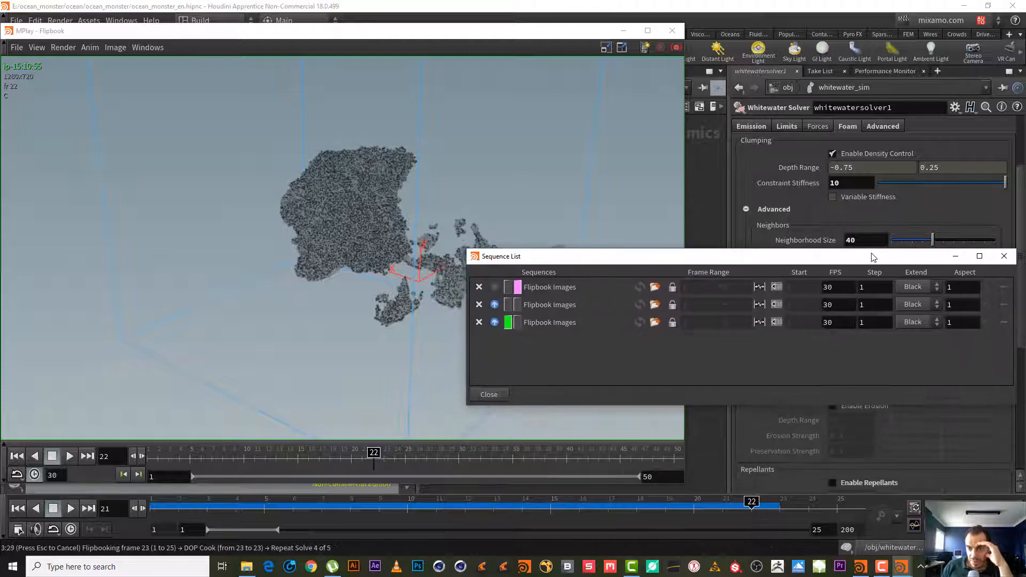
{"action": "left_click", "coordinate": [507, 305]}
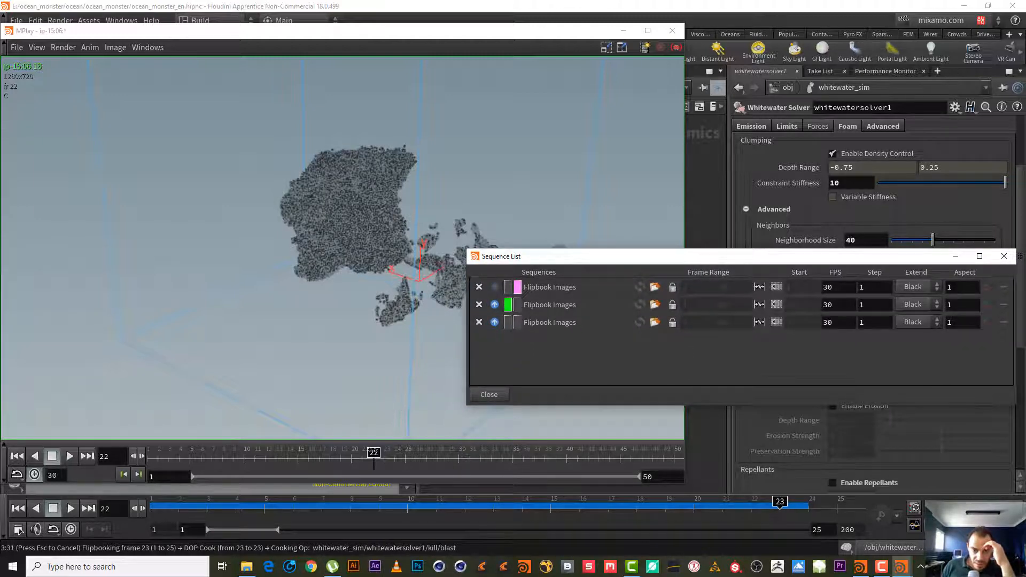
{"action": "mouse_move", "coordinate": [373, 452]}
{"action": "left_mouse_down"}
{"action": "mouse_move", "coordinate": [165, 453]}
{"action": "mouse_move", "coordinate": [364, 454]}
{"action": "left_mouse_up"}
{"action": "left_click", "coordinate": [507, 322]}
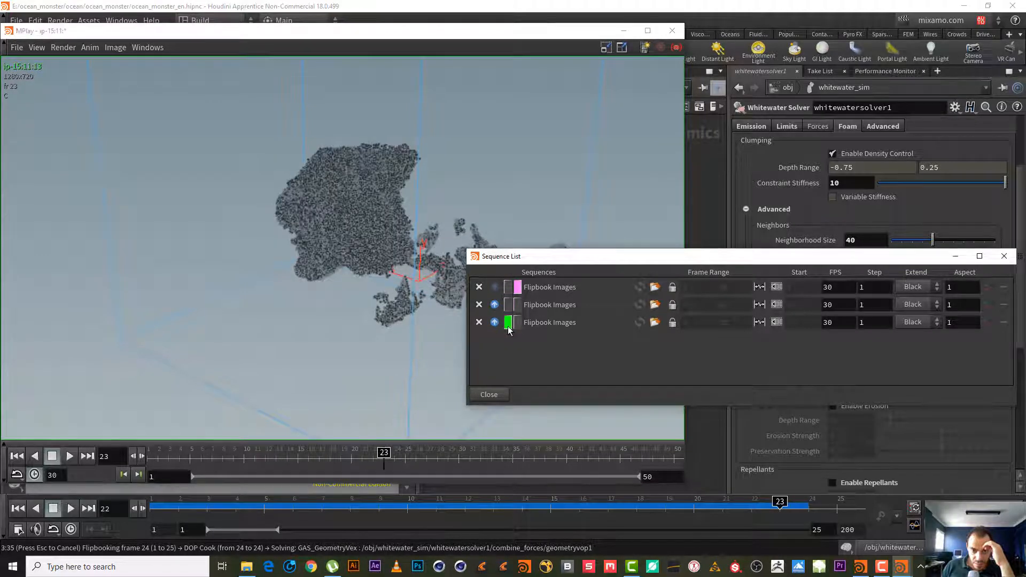
{"action": "left_click_drag", "start_coordinate": [376, 457], "coordinate": [352, 386]}
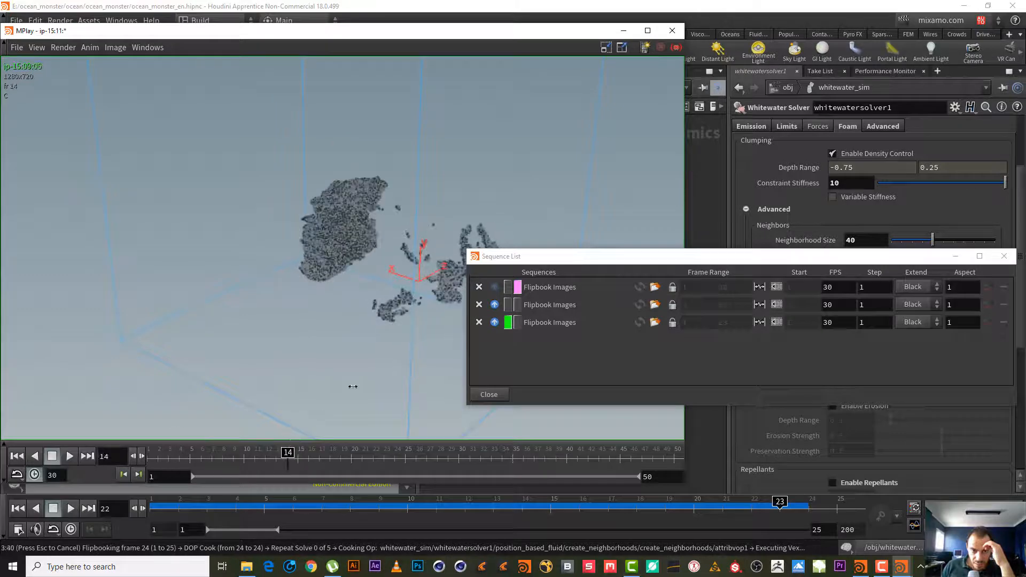
{"action": "left_click", "coordinate": [508, 305]}
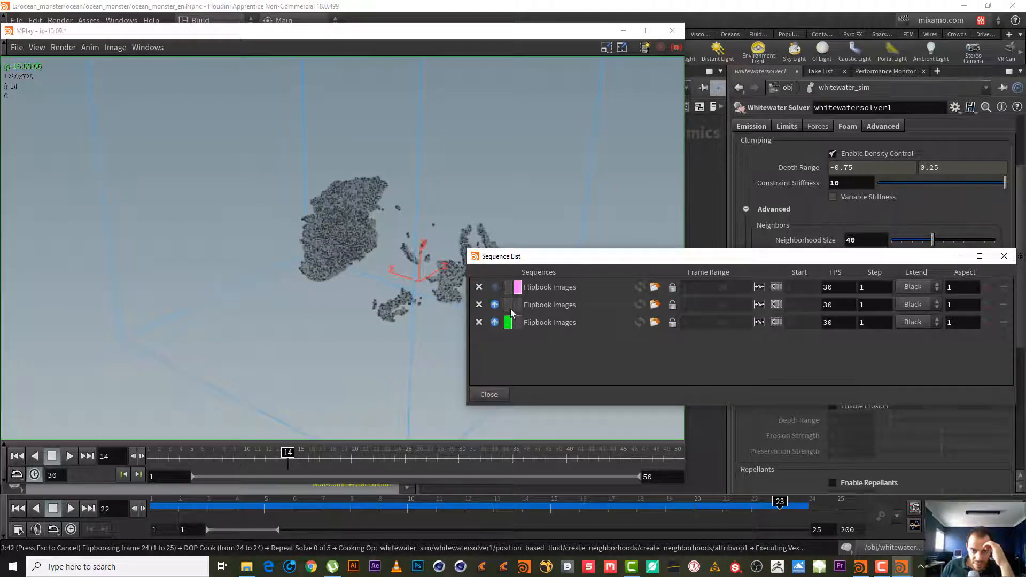
{"action": "left_click", "coordinate": [508, 300]}
{"action": "left_click", "coordinate": [508, 323]}
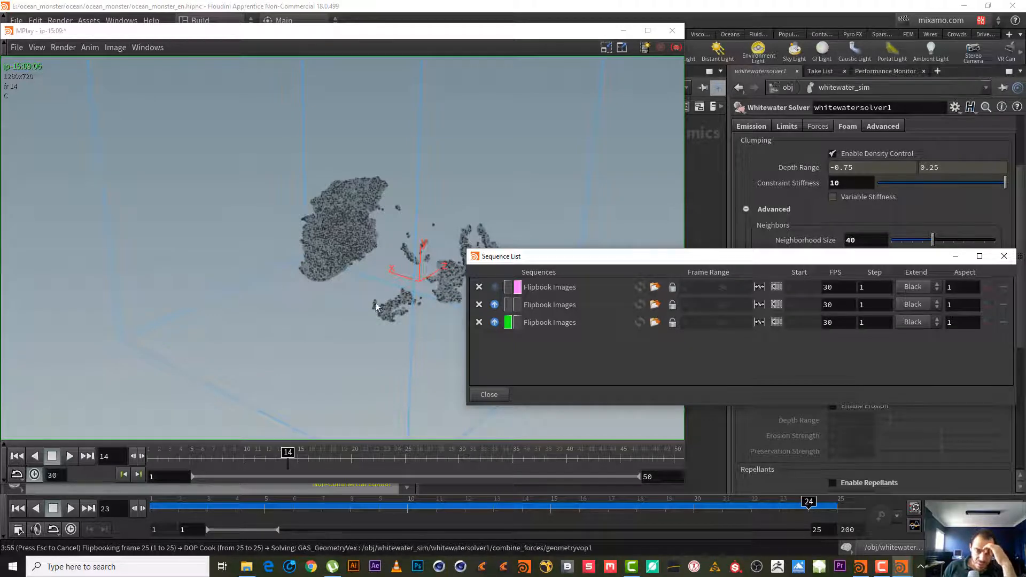
Scrub the second and third flipbook sequences between frames 21 and 24, and compare them at frame 21
{"action": "left_click", "coordinate": [377, 458]}
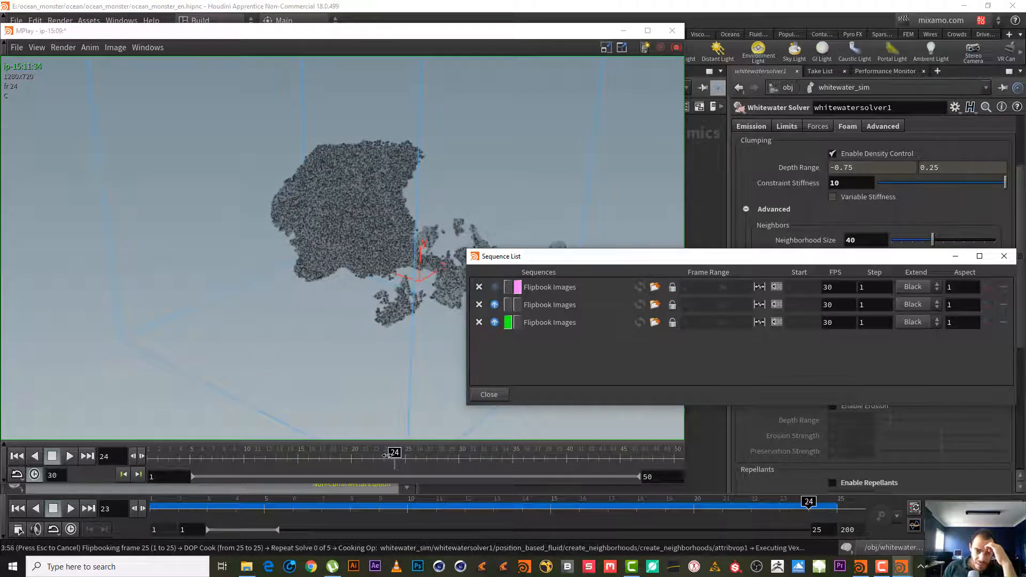
{"action": "left_click", "coordinate": [495, 323]}
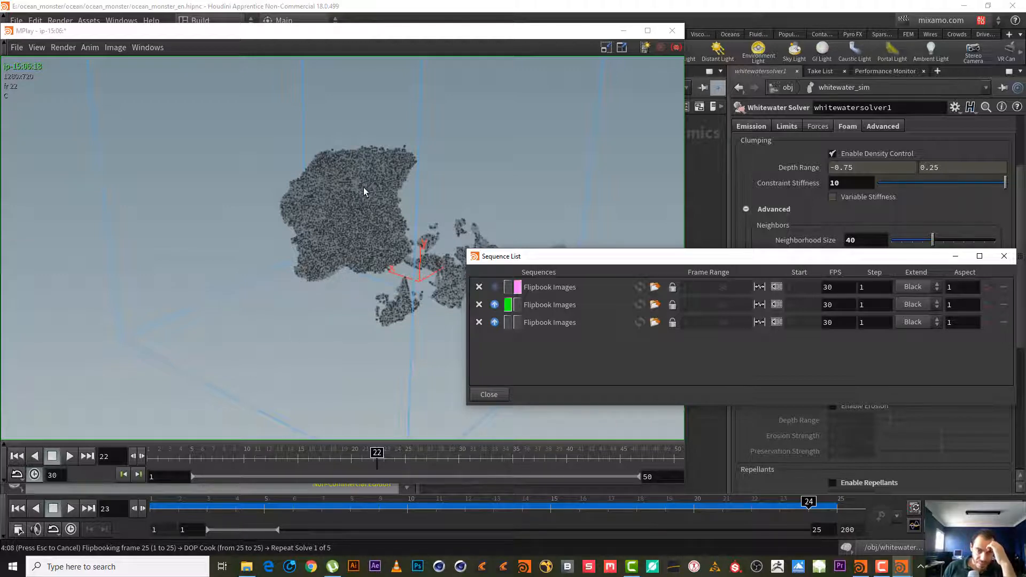
{"action": "mouse_move", "coordinate": [376, 454]}
{"action": "left_mouse_down"}
{"action": "mouse_move", "coordinate": [290, 454]}
{"action": "mouse_move", "coordinate": [371, 458]}
{"action": "mouse_move", "coordinate": [332, 457]}
{"action": "mouse_move", "coordinate": [362, 454]}
{"action": "left_mouse_up"}
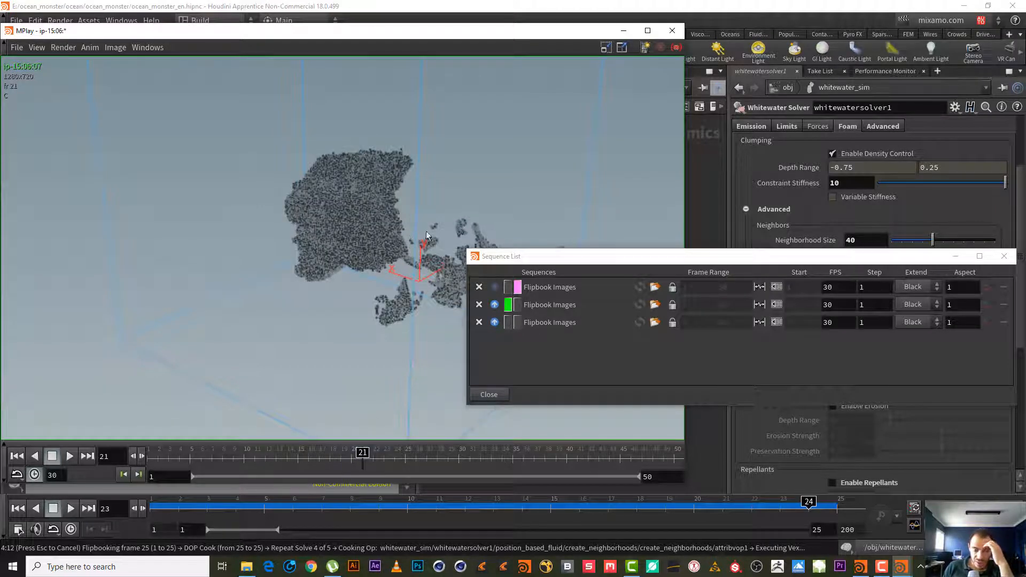
{"action": "left_click", "coordinate": [507, 322]}
{"action": "left_click_drag", "start_coordinate": [362, 464], "coordinate": [398, 438]}
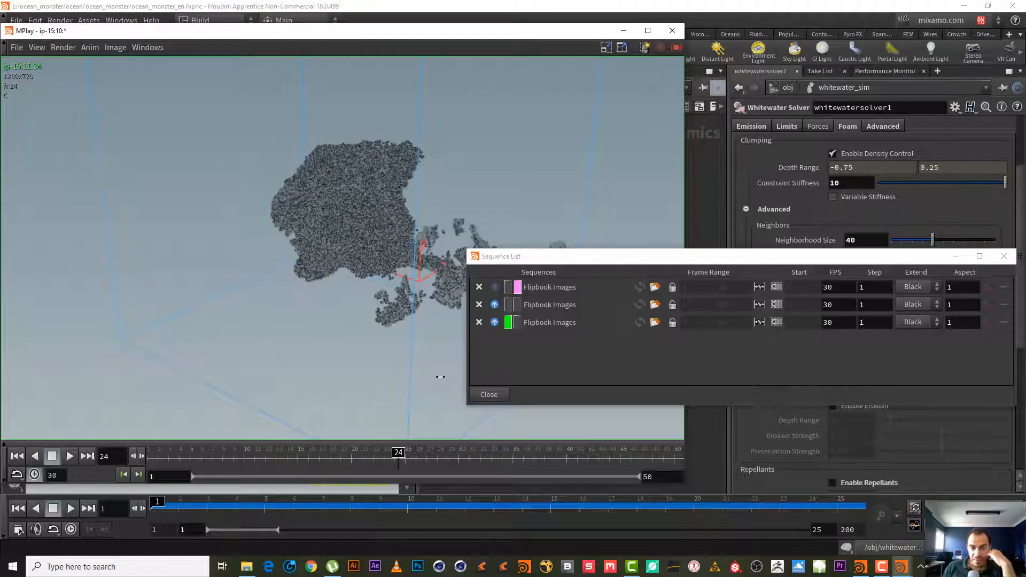
{"action": "left_click", "coordinate": [507, 306]}
{"action": "left_click_drag", "start_coordinate": [374, 460], "coordinate": [361, 458]}
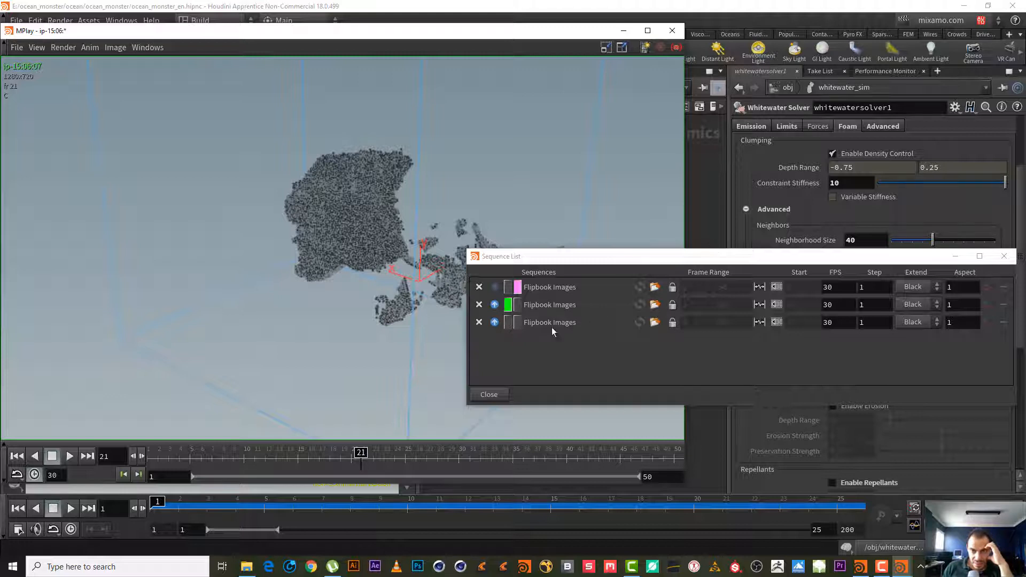
{"action": "left_click", "coordinate": [508, 322]}
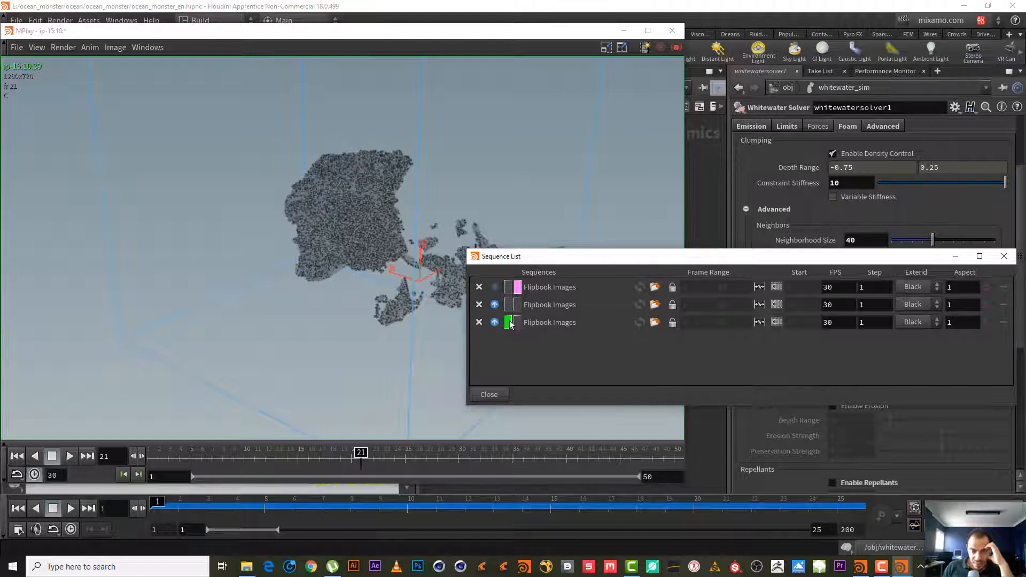
{"action": "left_click", "coordinate": [507, 306]}
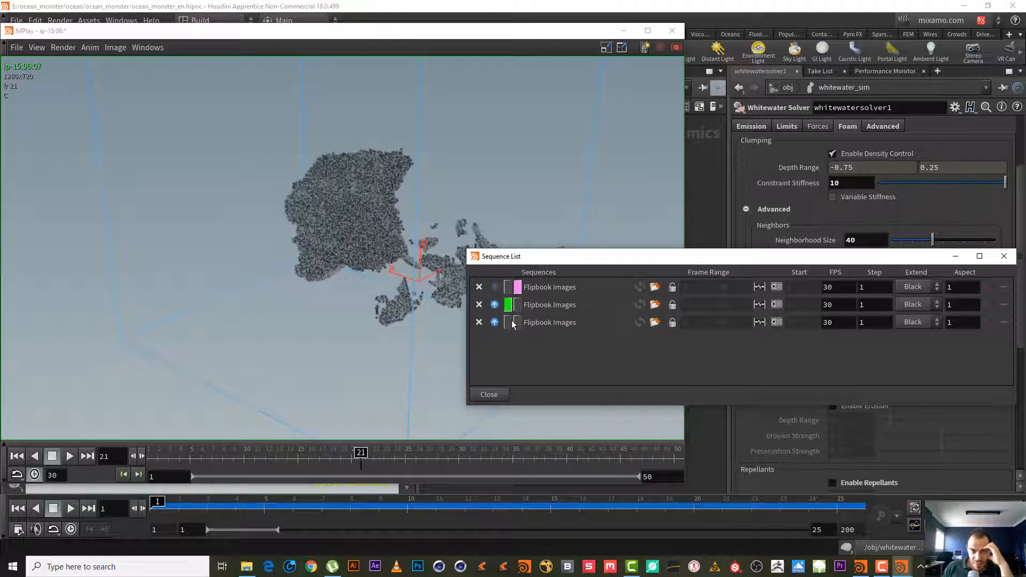
{"action": "left_click", "coordinate": [508, 322]}
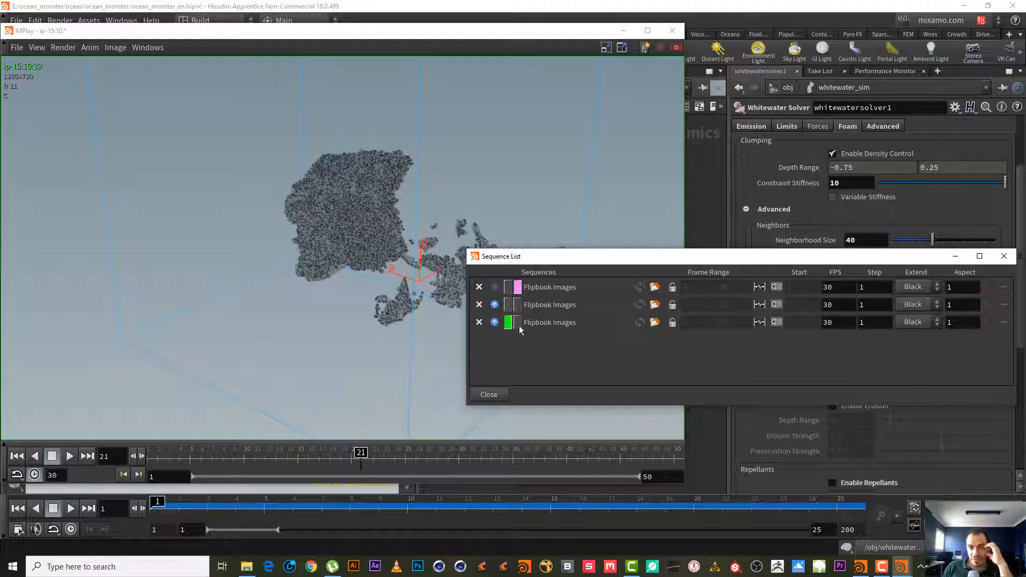
Minimize the sequence list and add a new MPlay sequence for the next flipbook
{"action": "left_click", "coordinate": [955, 256]}
{"action": "left_click", "coordinate": [61, 47]}
{"action": "left_click", "coordinate": [57, 47]}
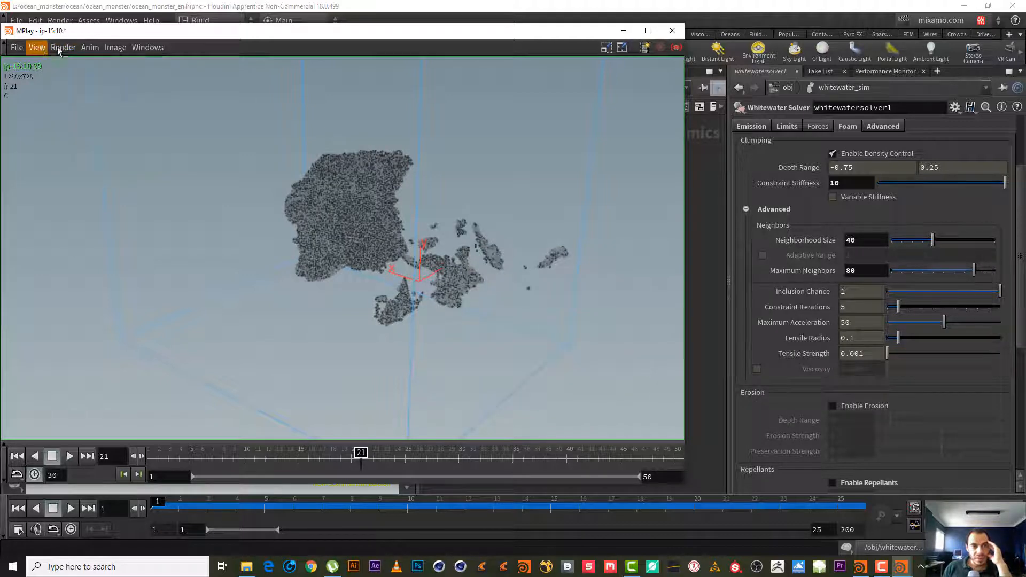
{"action": "left_click", "coordinate": [57, 47]}
{"action": "left_click", "coordinate": [80, 111]}
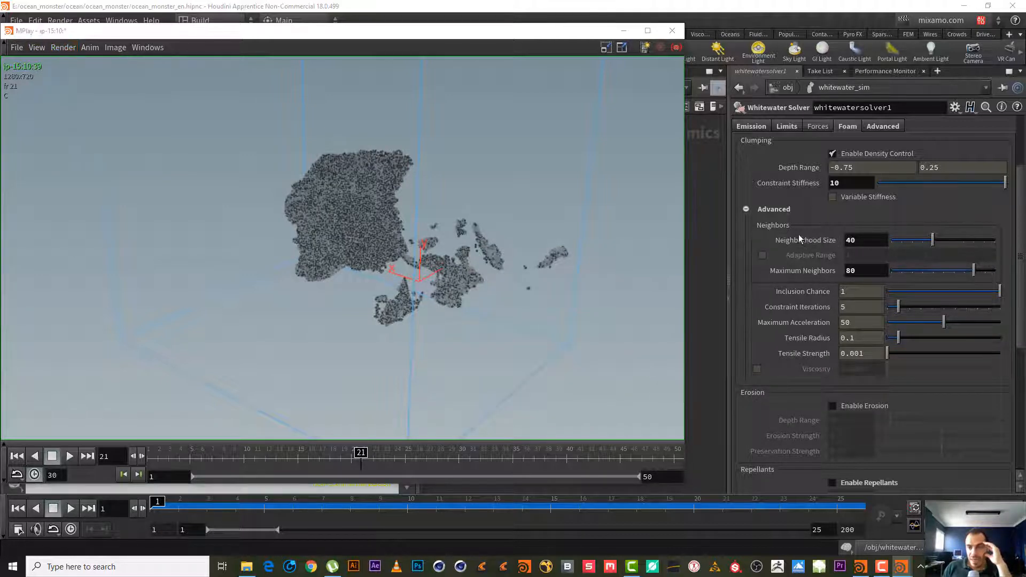
Enable foam erosion on the whitewater solver with Erosion Strength 0.9 and Preservation Strength 0.1
{"action": "left_click", "coordinate": [1022, 310]}
{"action": "scroll", "coordinate": [829, 309], "scroll_direction": "down", "scroll_amount": 3}
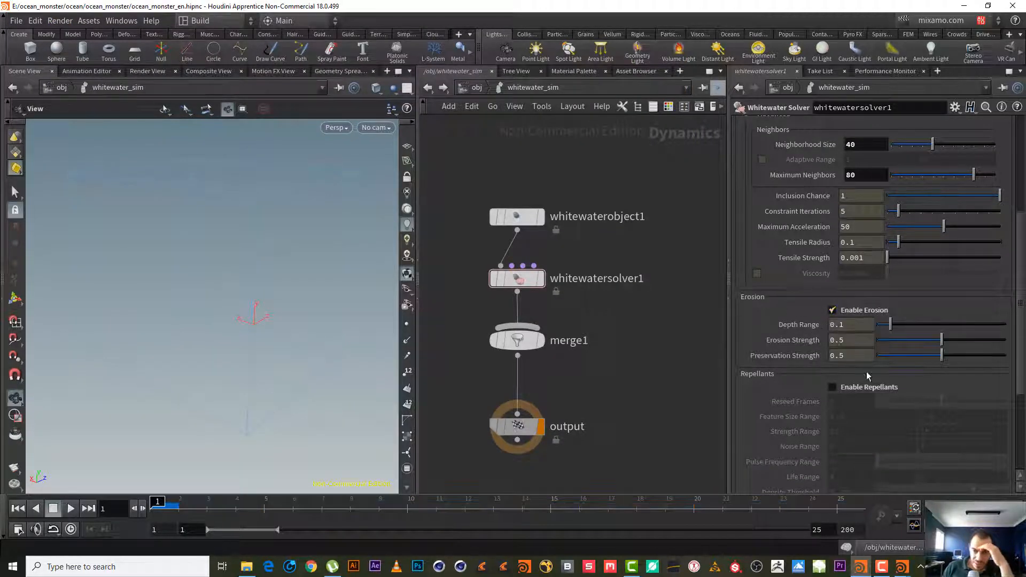
{"action": "left_click_drag", "start_coordinate": [836, 337], "coordinate": [862, 336]}
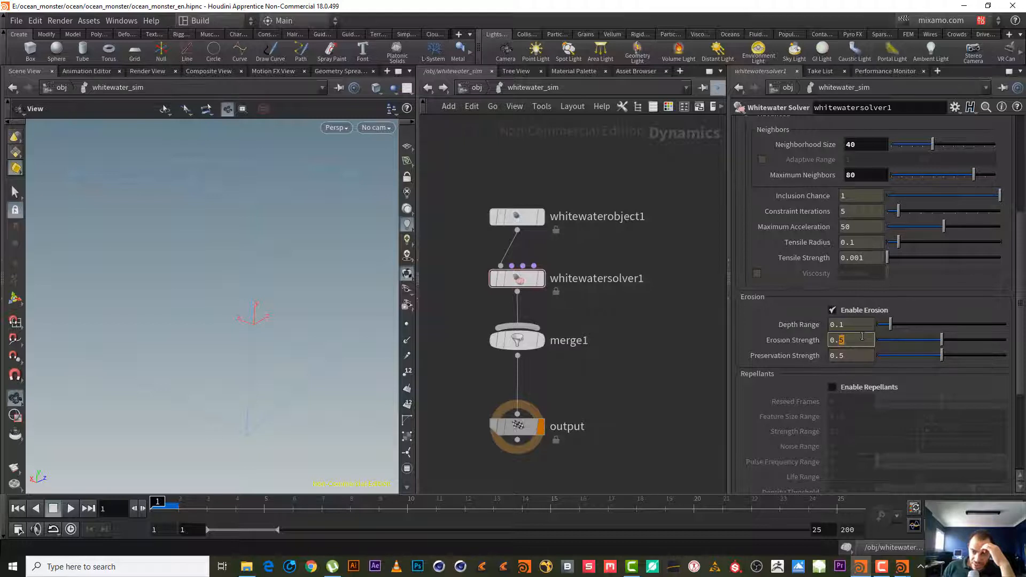
{"action": "key", "text": "Return"}
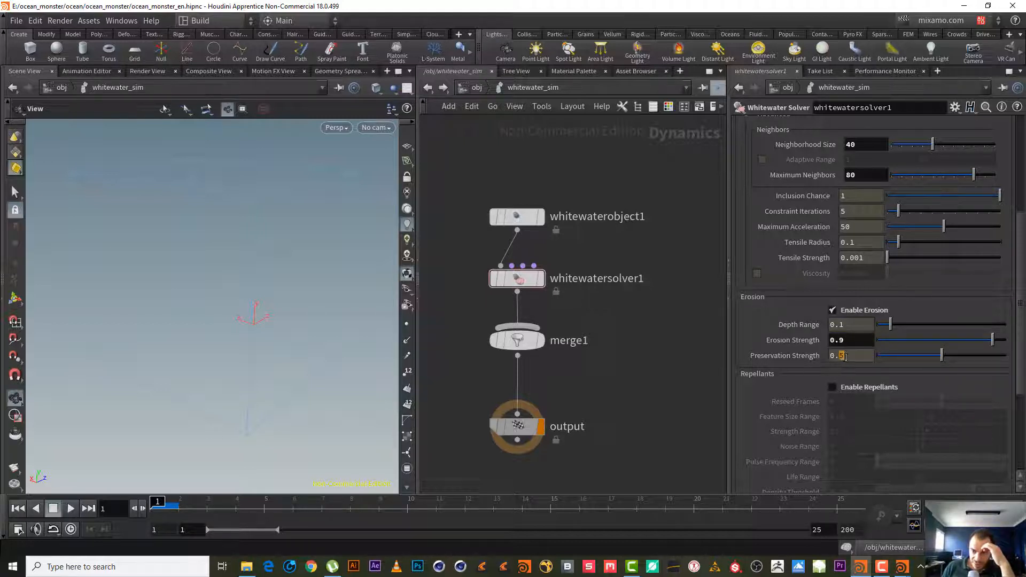
{"action": "left_click_drag", "start_coordinate": [845, 357], "coordinate": [857, 356]}
{"action": "key", "text": "Return"}
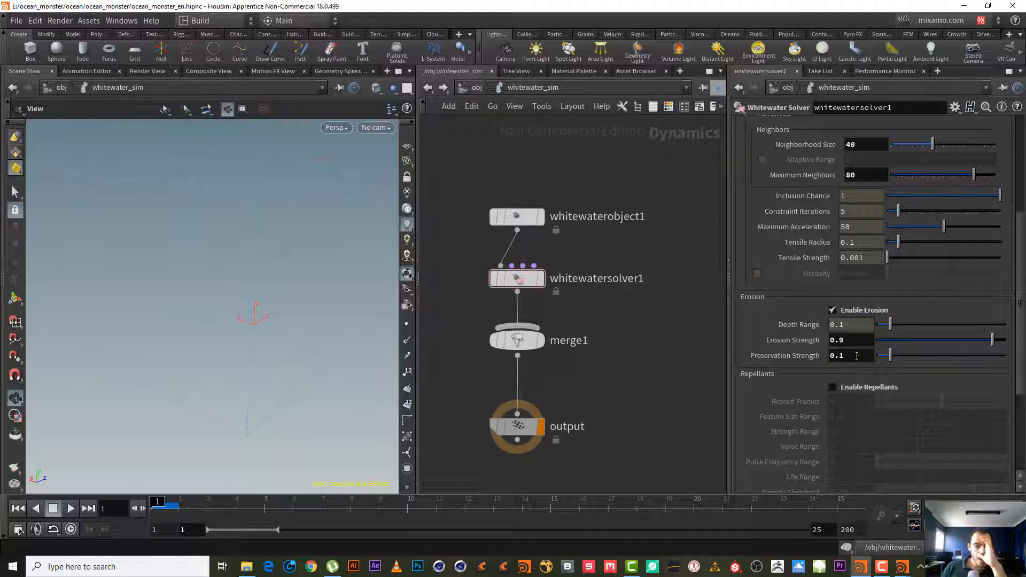
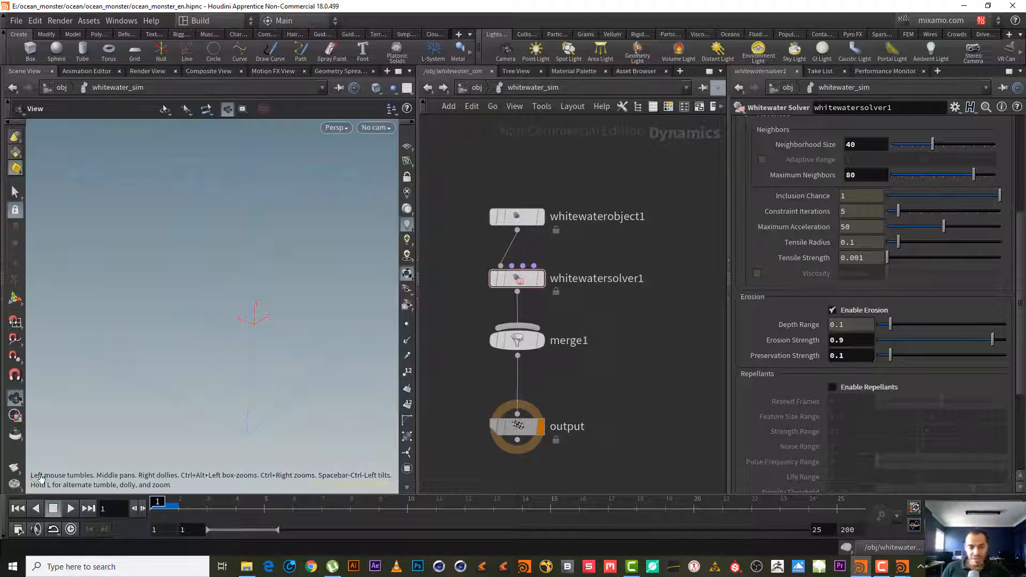
Render a flipbook of the current viewport to MPlay with the default frame range from $RFSTART to $RFEND
{"action": "right_click", "coordinate": [18, 483]}
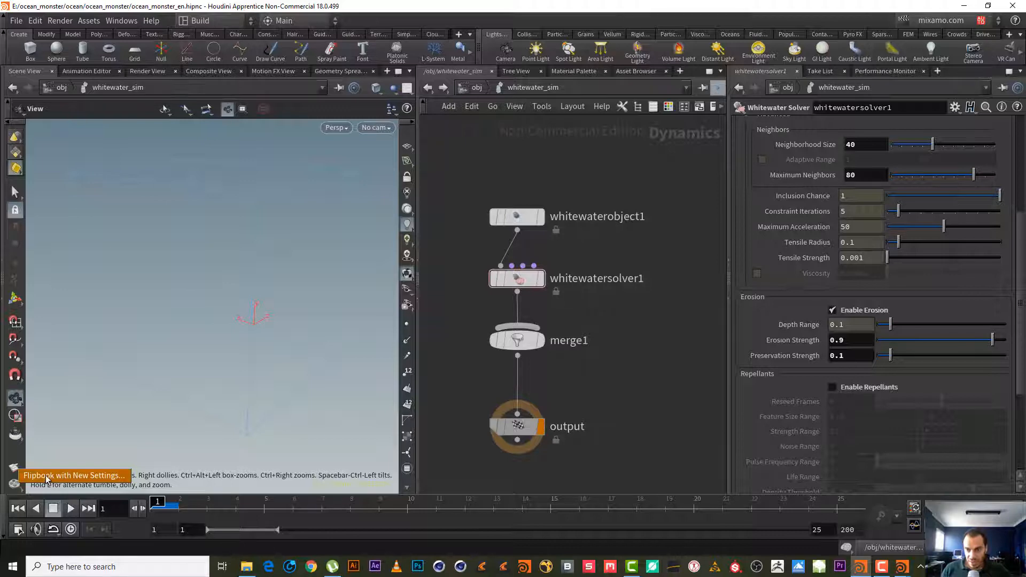
{"action": "left_click", "coordinate": [46, 475]}
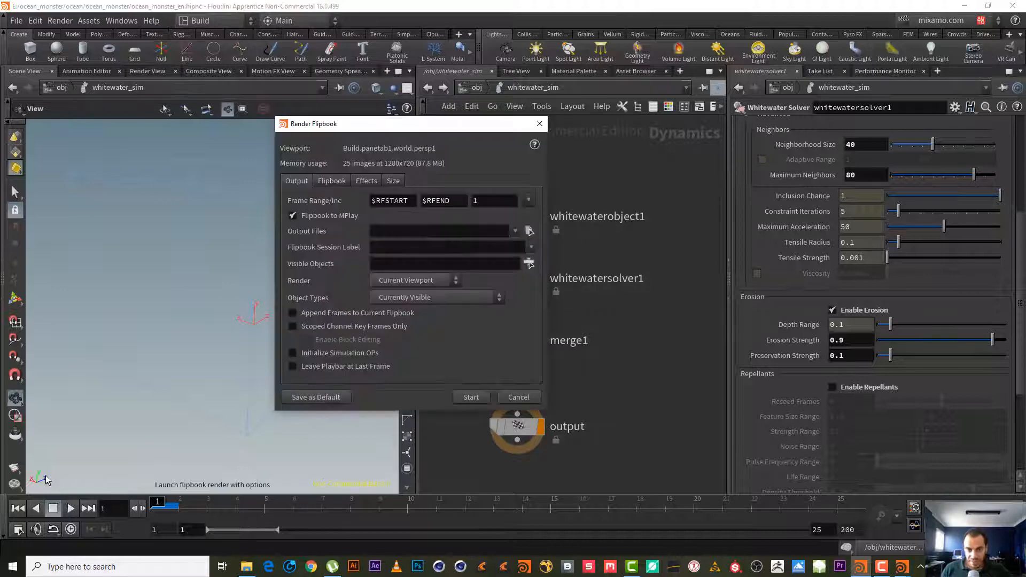
{"action": "left_click", "coordinate": [471, 397]}
{"action": "mouse_move", "coordinate": [894, 571]}
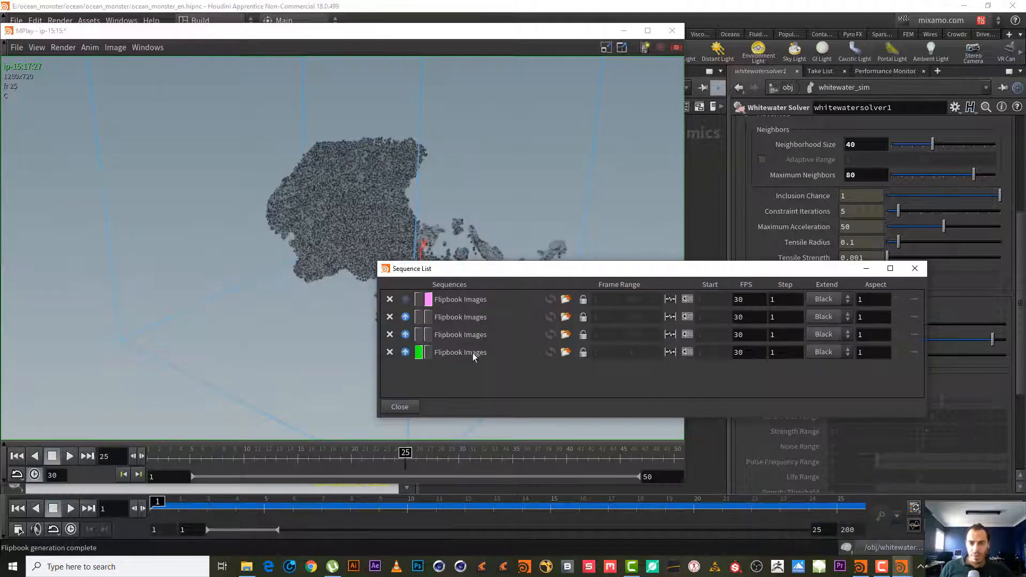
Compare the third flipbook sequence with the fourth one, rendered with erosion, at frame 21
{"action": "left_click", "coordinate": [418, 335]}
{"action": "left_click_drag", "start_coordinate": [396, 454], "coordinate": [342, 453]}
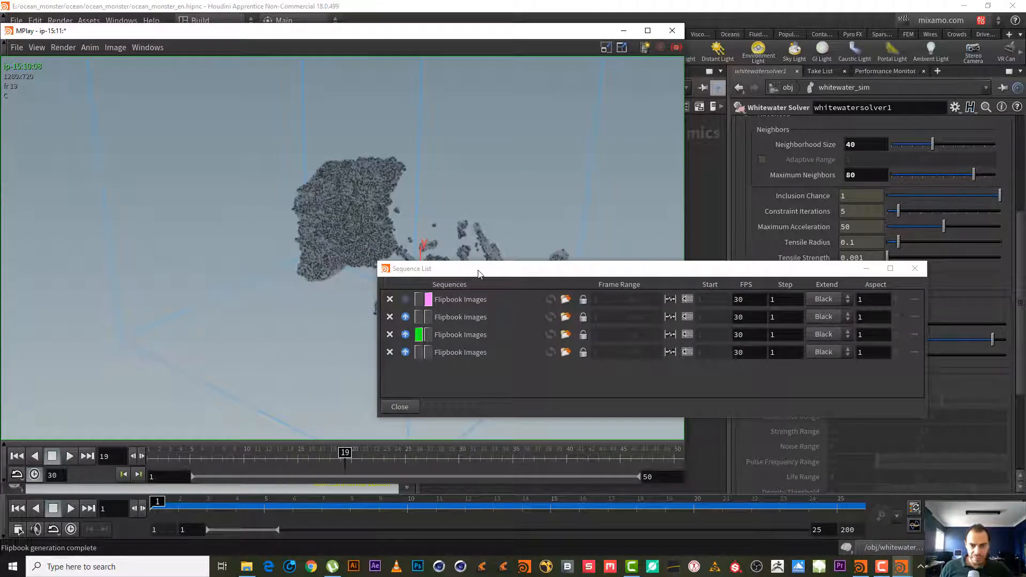
{"action": "left_click_drag", "start_coordinate": [478, 271], "coordinate": [647, 323]}
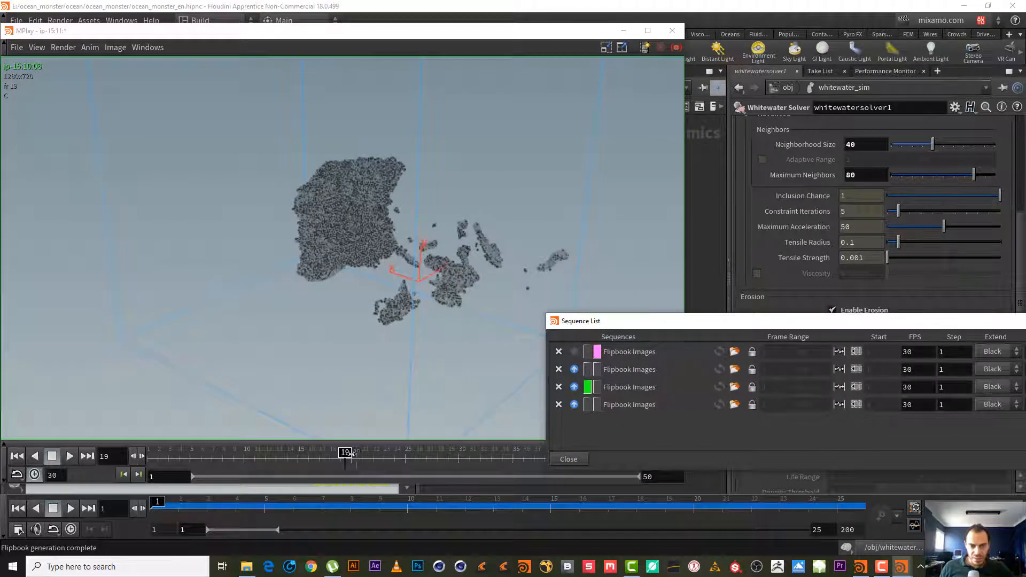
{"action": "mouse_move", "coordinate": [347, 453]}
{"action": "left_mouse_down"}
{"action": "mouse_move", "coordinate": [408, 453]}
{"action": "mouse_move", "coordinate": [366, 454]}
{"action": "left_mouse_up"}
{"action": "left_click", "coordinate": [589, 405]}
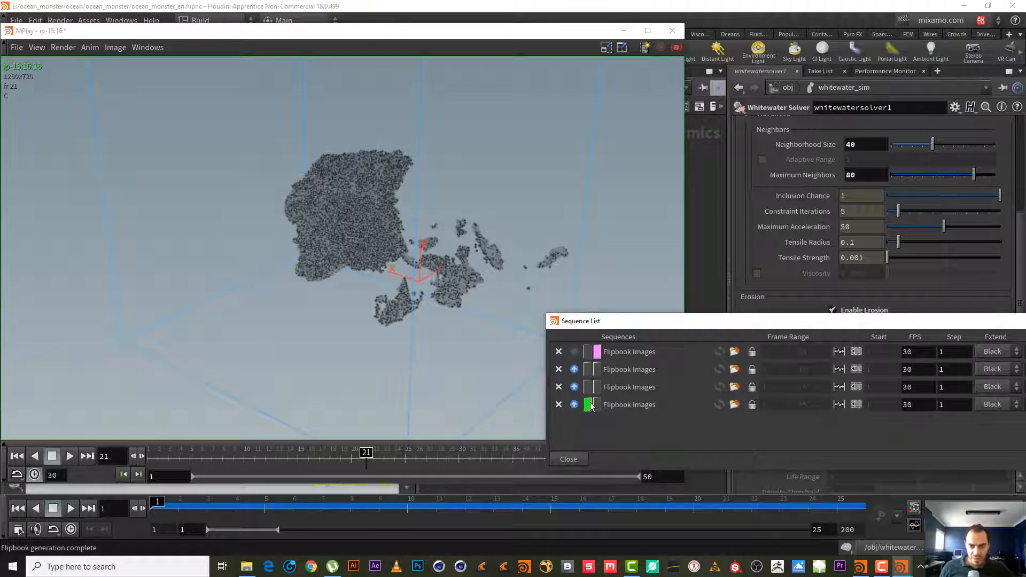
Scrub the fourth flipbook sequence between frames 8 and 19 to examine the effect of erosion on the foam
{"action": "mouse_move", "coordinate": [367, 453]}
{"action": "left_mouse_down"}
{"action": "mouse_move", "coordinate": [303, 455]}
{"action": "mouse_move", "coordinate": [338, 454]}
{"action": "left_mouse_up"}
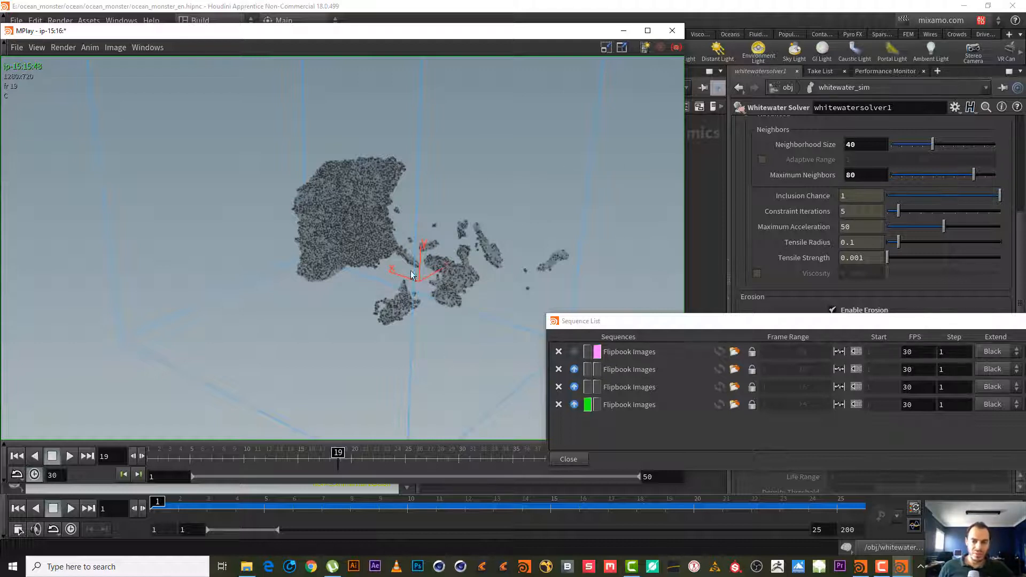
{"action": "mouse_move", "coordinate": [310, 457]}
{"action": "left_mouse_down"}
{"action": "mouse_move", "coordinate": [252, 458]}
{"action": "mouse_move", "coordinate": [324, 460]}
{"action": "left_mouse_up"}
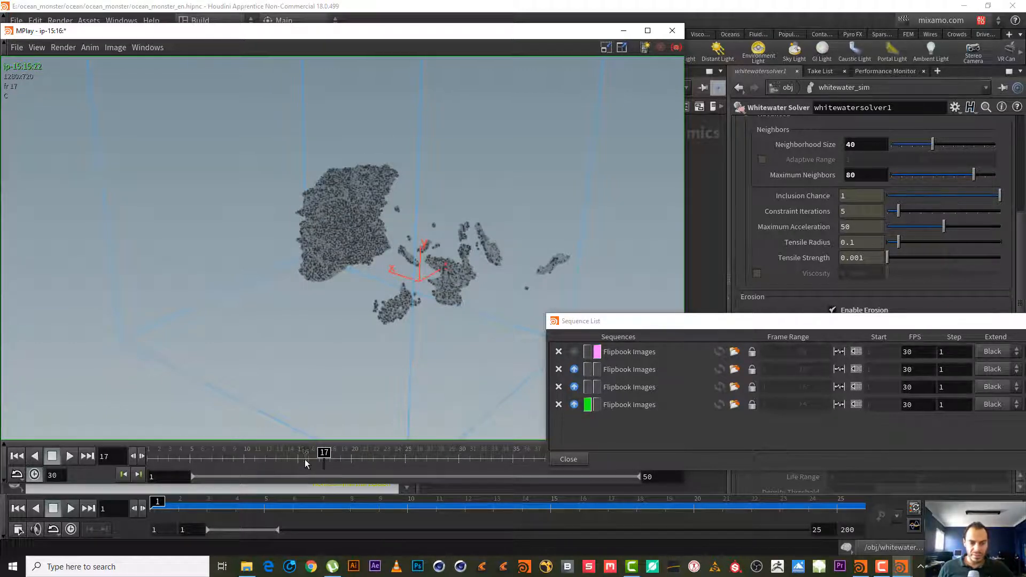
{"action": "left_click_drag", "start_coordinate": [306, 458], "coordinate": [220, 452]}
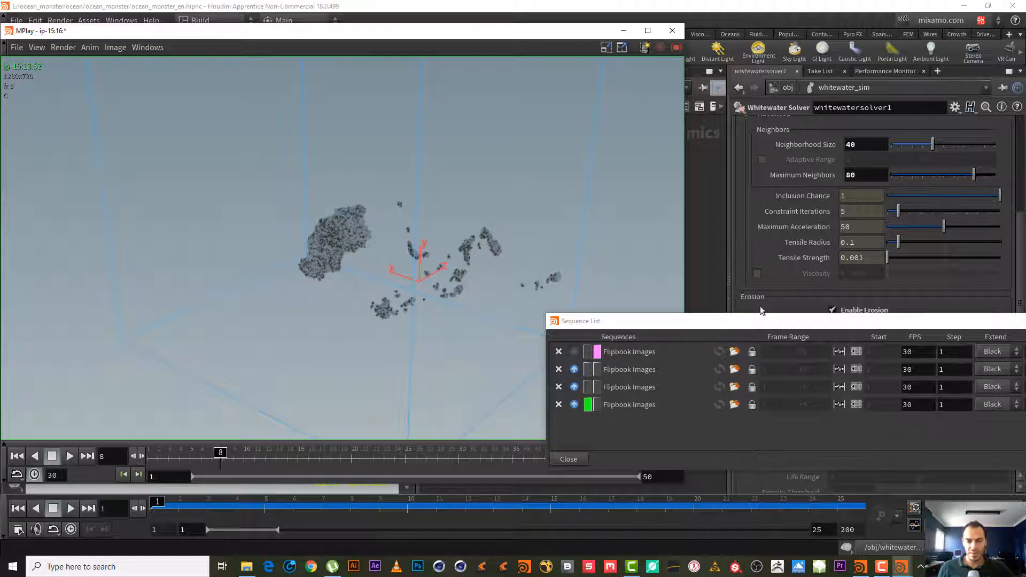
{"action": "left_click_drag", "start_coordinate": [771, 321], "coordinate": [668, 250]}
{"action": "left_click_drag", "start_coordinate": [229, 453], "coordinate": [339, 455]}
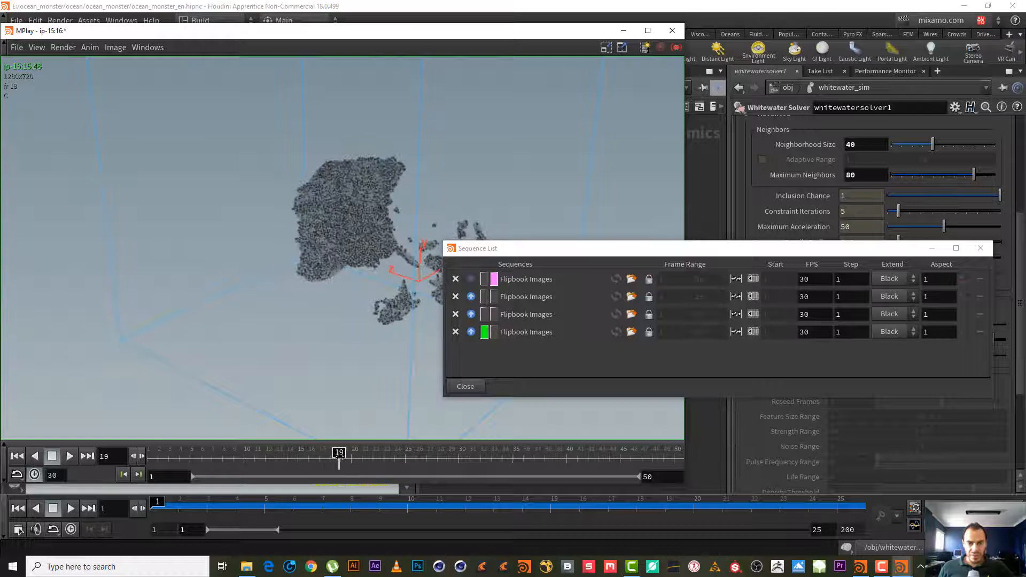
View the third flipbook sequence at frame 19 to compare its foam with the fourth, moving the sequence list aside
{"action": "left_click", "coordinate": [484, 319]}
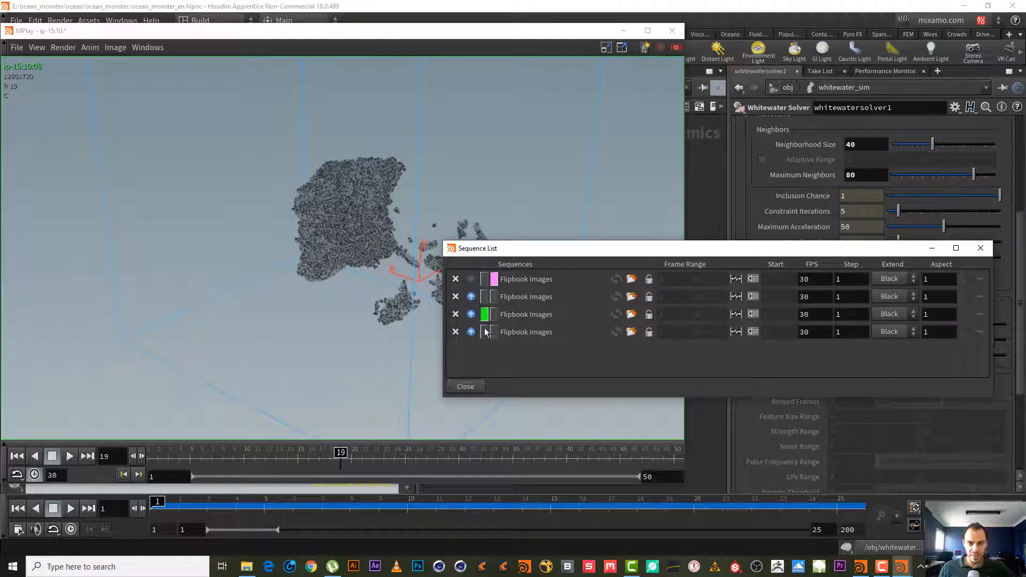
{"action": "left_click_drag", "start_coordinate": [501, 252], "coordinate": [581, 268]}
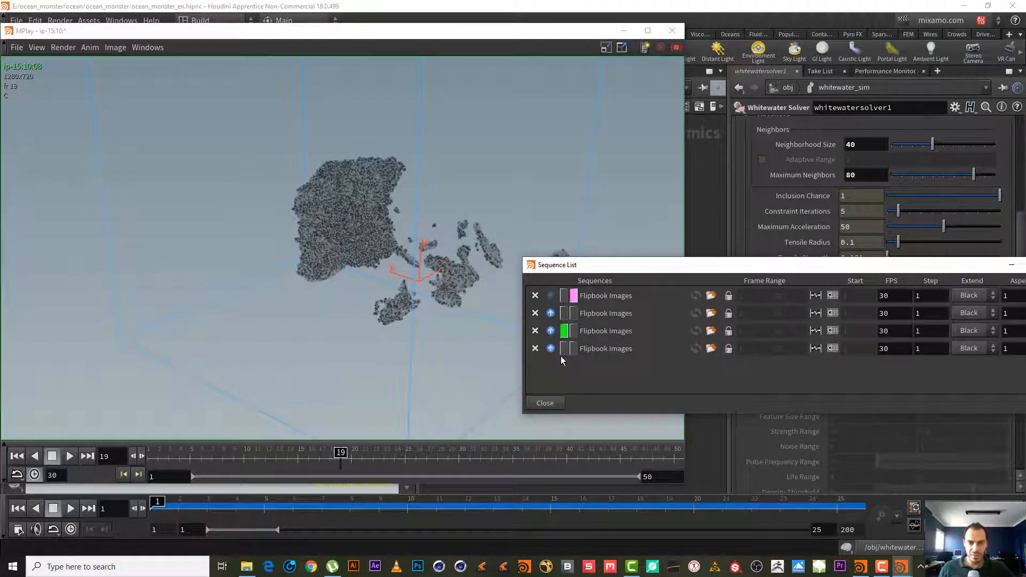
{"action": "left_click", "coordinate": [565, 332]}
{"action": "left_click", "coordinate": [563, 332]}
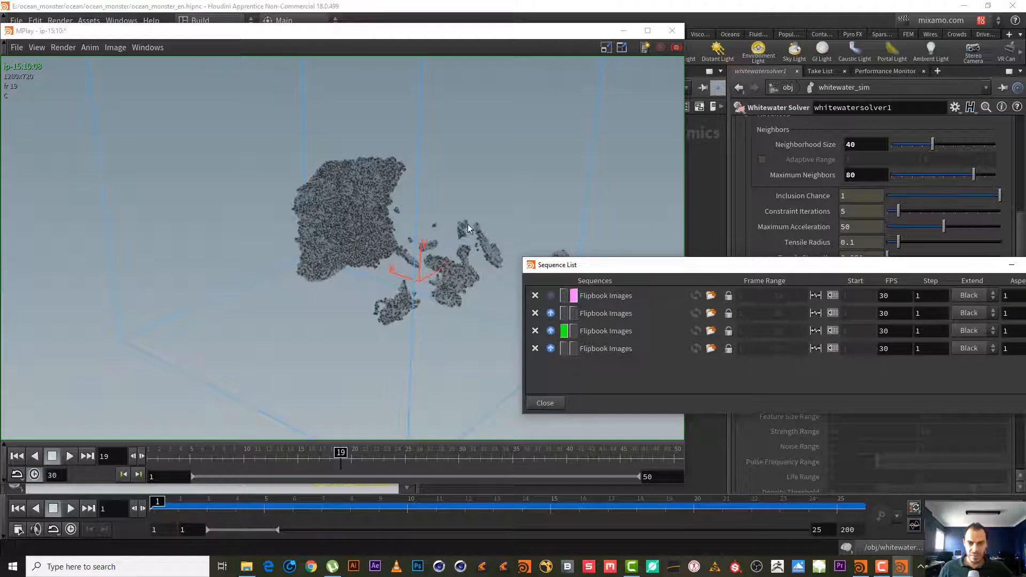
{"action": "left_click_drag", "start_coordinate": [933, 270], "coordinate": [805, 278]}
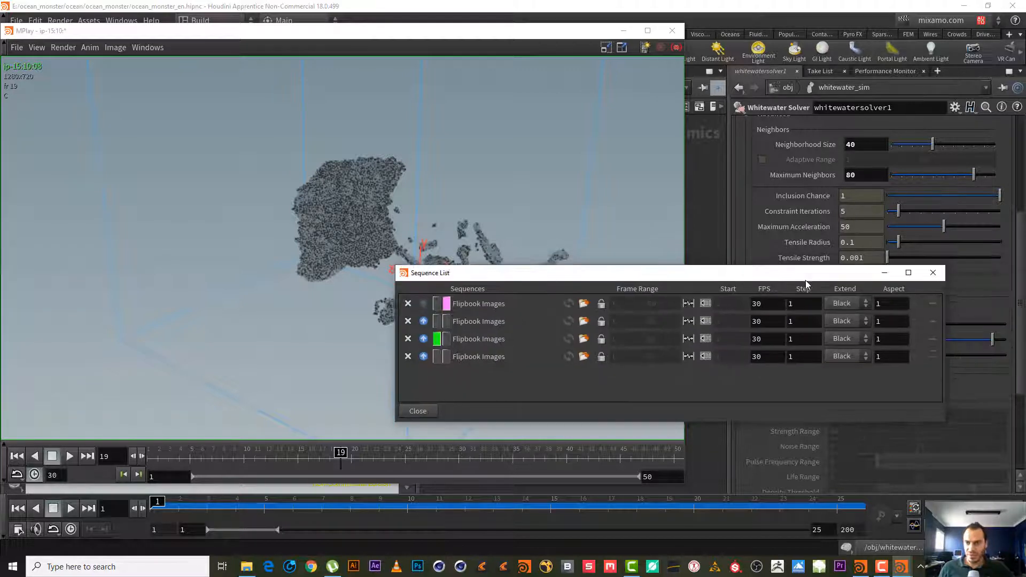
Hide the sequence list and start a new flipbook sequence in MPlay
{"action": "left_click", "coordinate": [883, 273]}
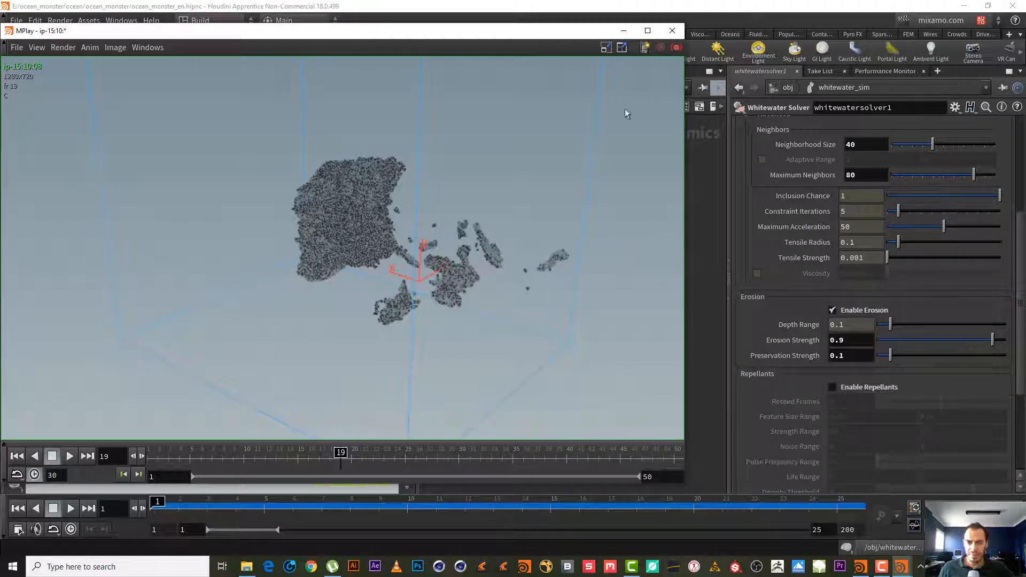
{"action": "left_click", "coordinate": [37, 47]}
{"action": "mouse_move", "coordinate": [64, 48]}
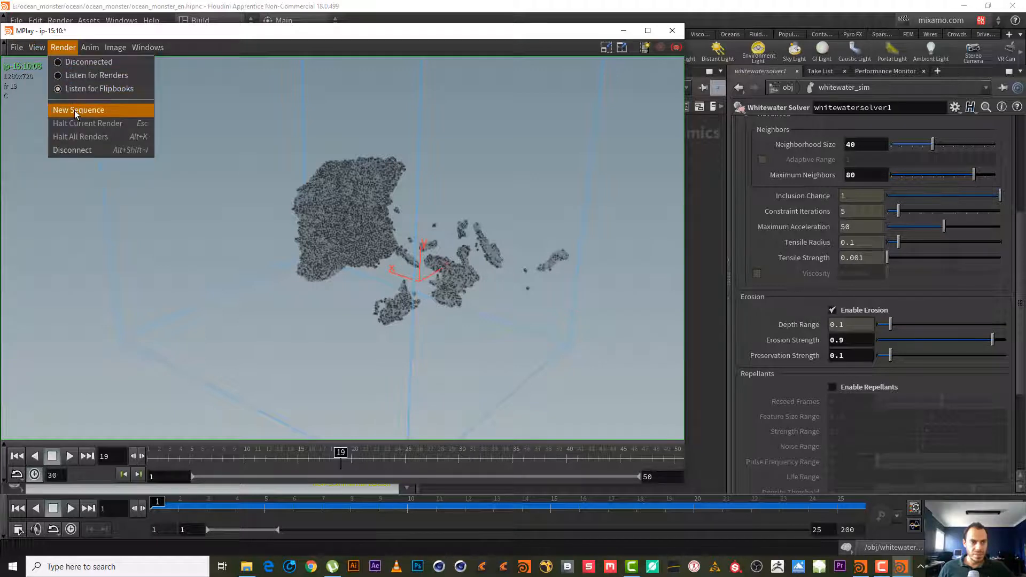
{"action": "left_click", "coordinate": [77, 110]}
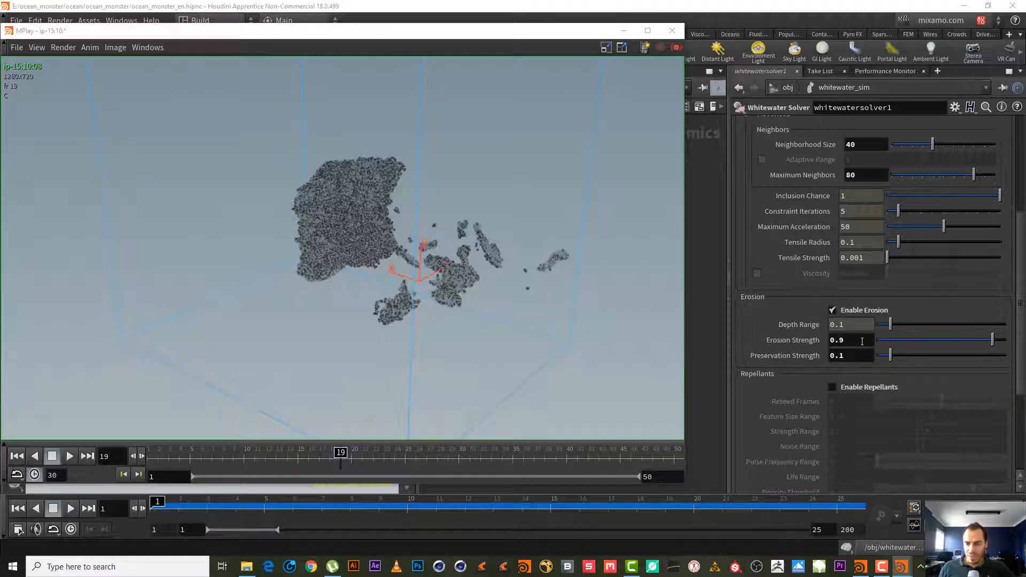
Try an Erosion Strength of 0.5 on the whitewater solver and return it to 0.9
{"action": "left_click", "coordinate": [833, 340]}
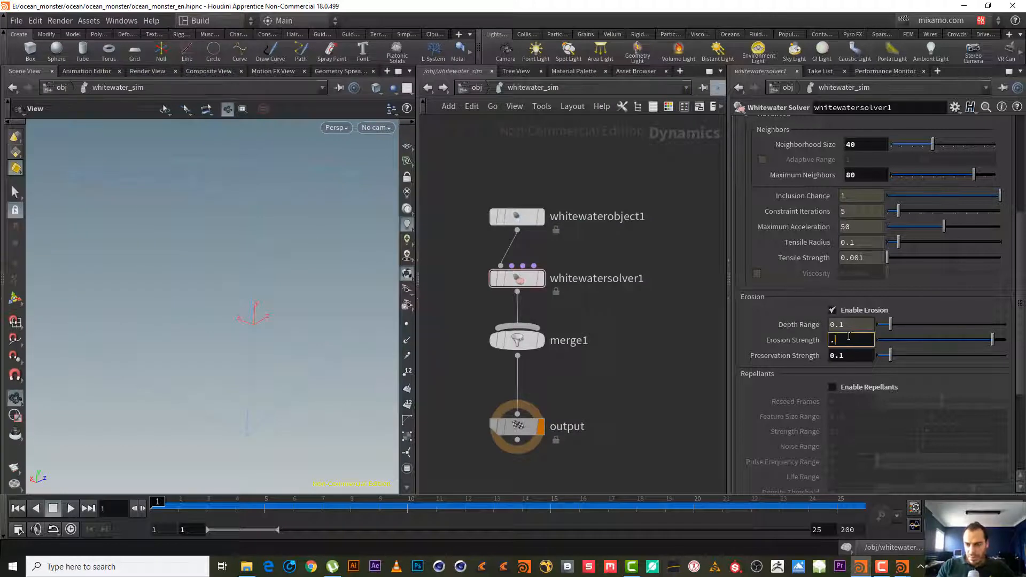
{"action": "type", "text": "."}
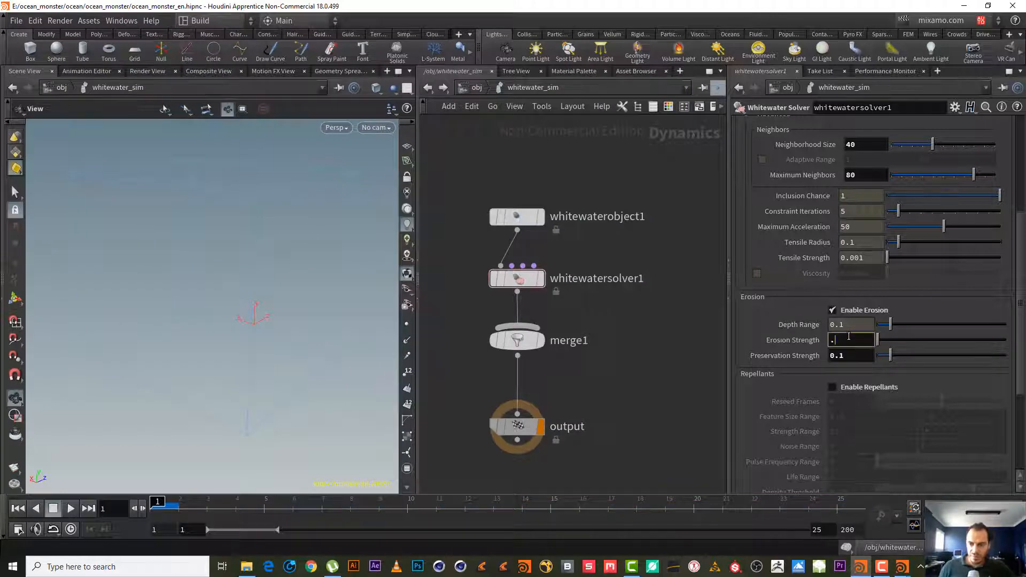
{"action": "type", "text": "5"}
{"action": "key", "text": "Return"}
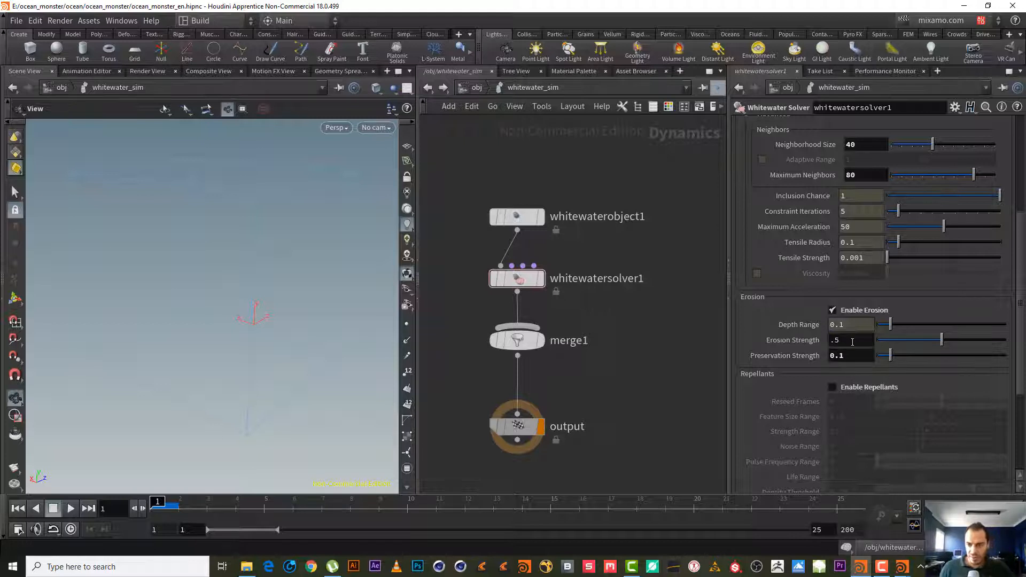
{"action": "type", "text": "9"}
{"action": "key", "text": "Return"}
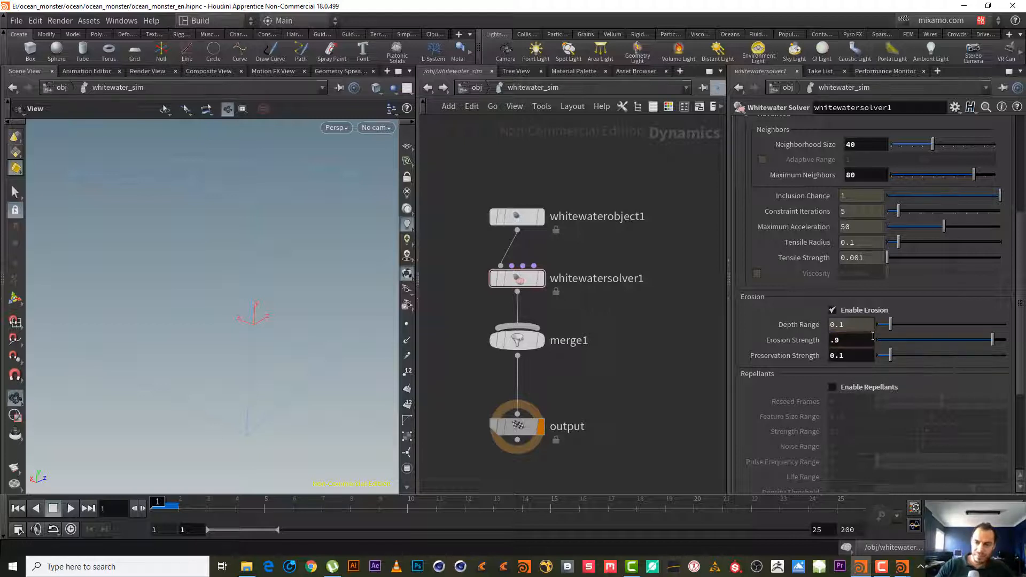
Try a Preservation Strength of 0.9 in the erosion settings and return it to 0.1
{"action": "left_click_drag", "start_coordinate": [837, 358], "coordinate": [873, 359]}
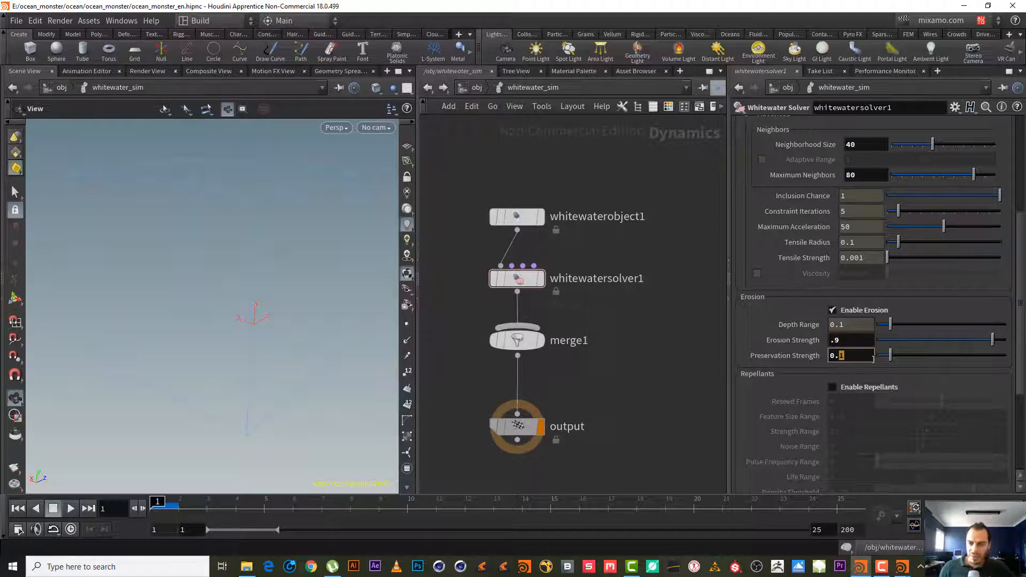
{"action": "type", "text": "9"}
{"action": "key", "text": "Return"}
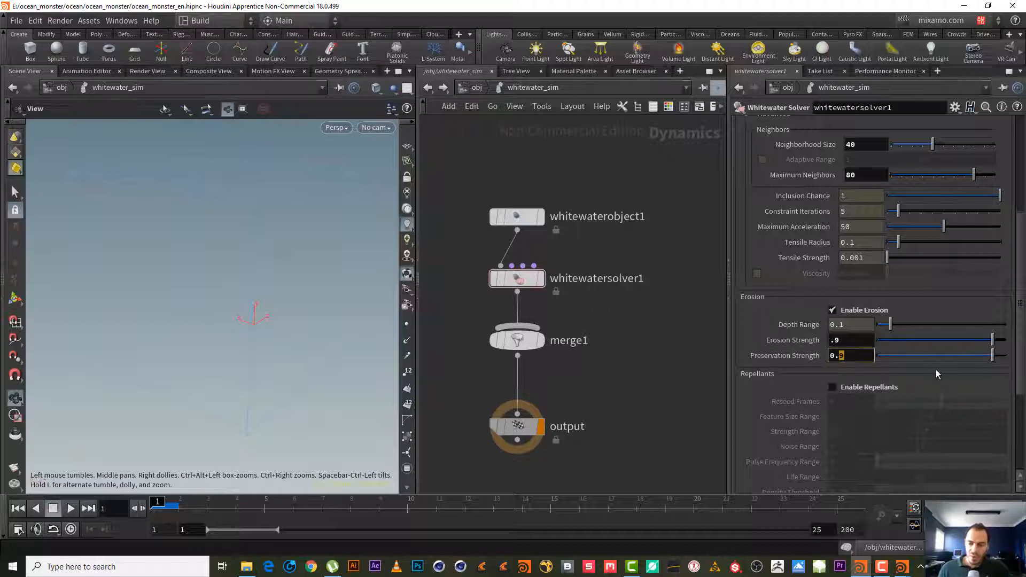
{"action": "type", "text": "1"}
{"action": "key", "text": "Return"}
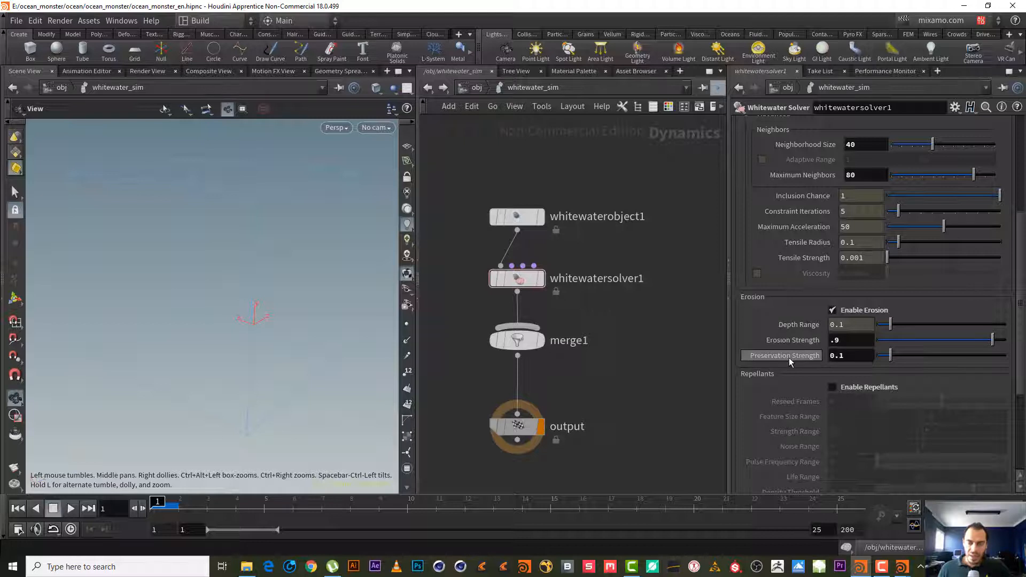
Set the whitewater solver's erosion Preservation Strength to 0.9
{"action": "mouse_move", "coordinate": [788, 357]}
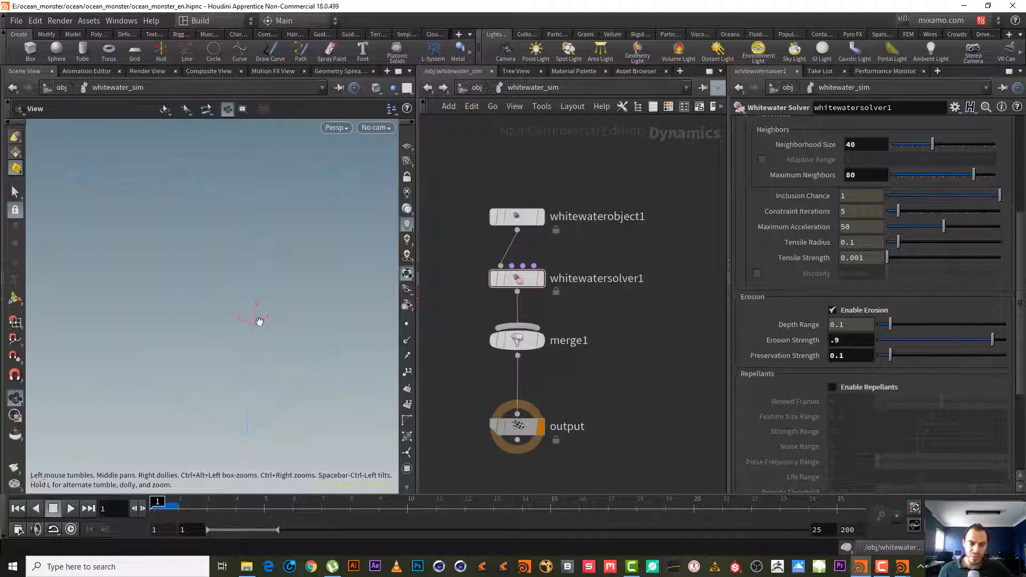
{"action": "left_click", "coordinate": [843, 355]}
{"action": "key", "text": "BackSpace"}
{"action": "type", "text": "9"}
{"action": "key", "text": "Return"}
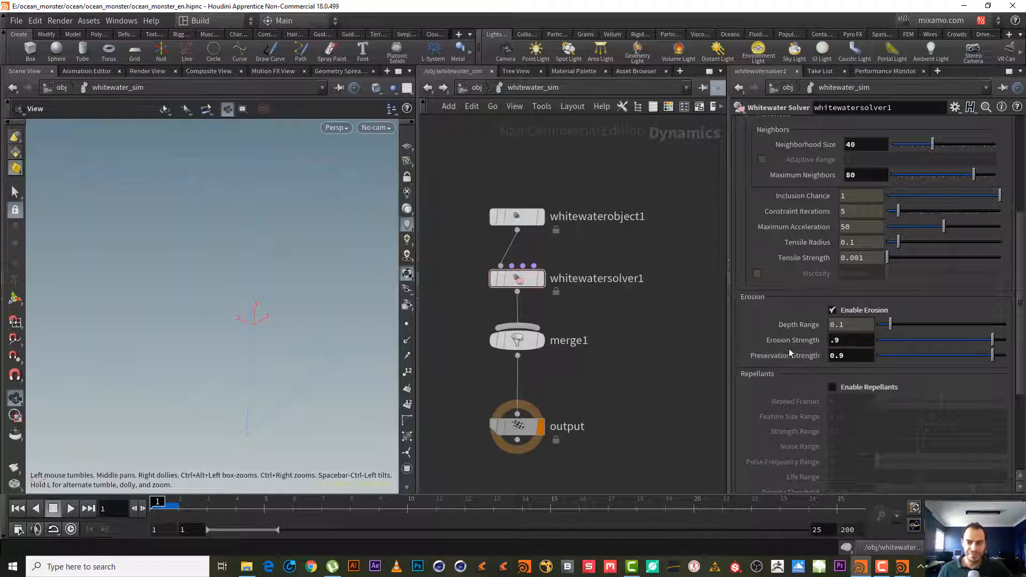
Enable Repellants on the whitewater solver and simulate up to frame 4
{"action": "scroll", "coordinate": [909, 310], "scroll_direction": "down", "scroll_amount": 3}
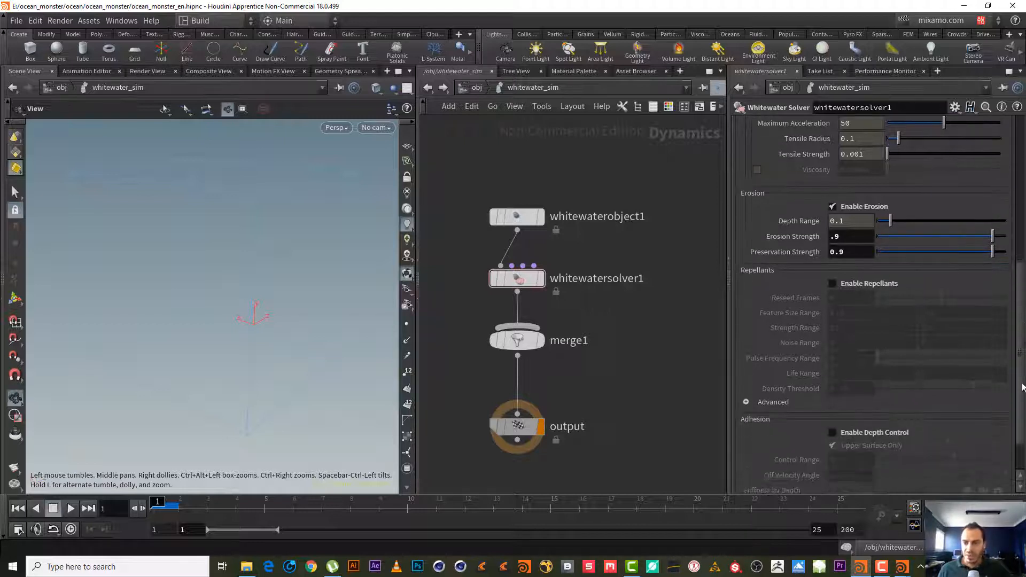
{"action": "left_click", "coordinate": [866, 285]}
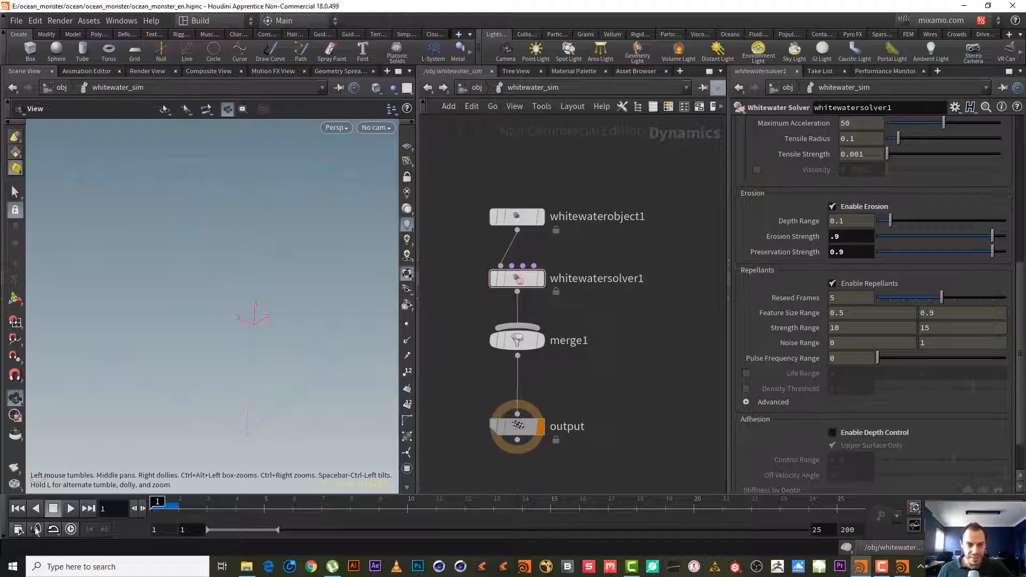
{"action": "left_click", "coordinate": [69, 509]}
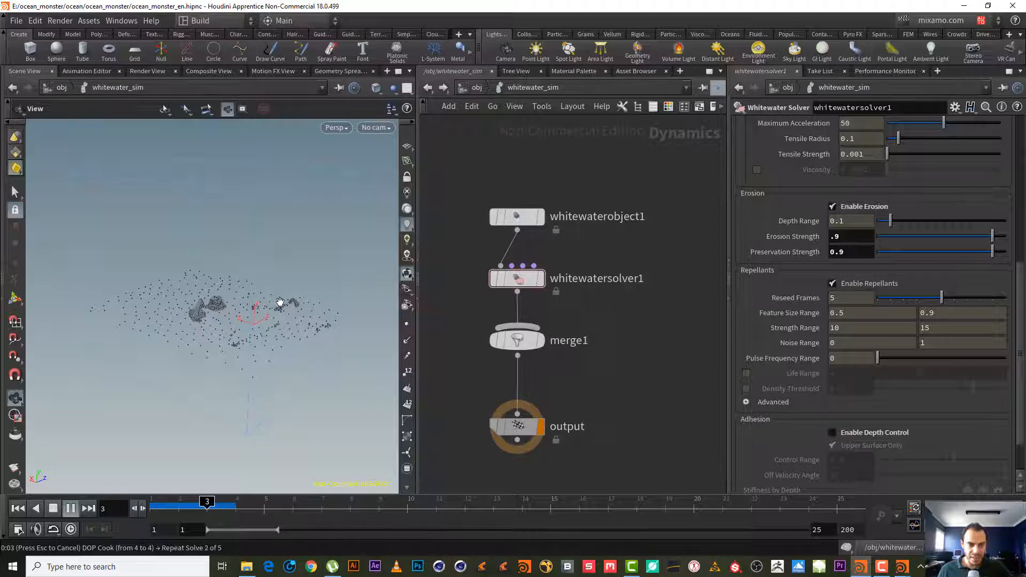
{"action": "key", "text": "Escape"}
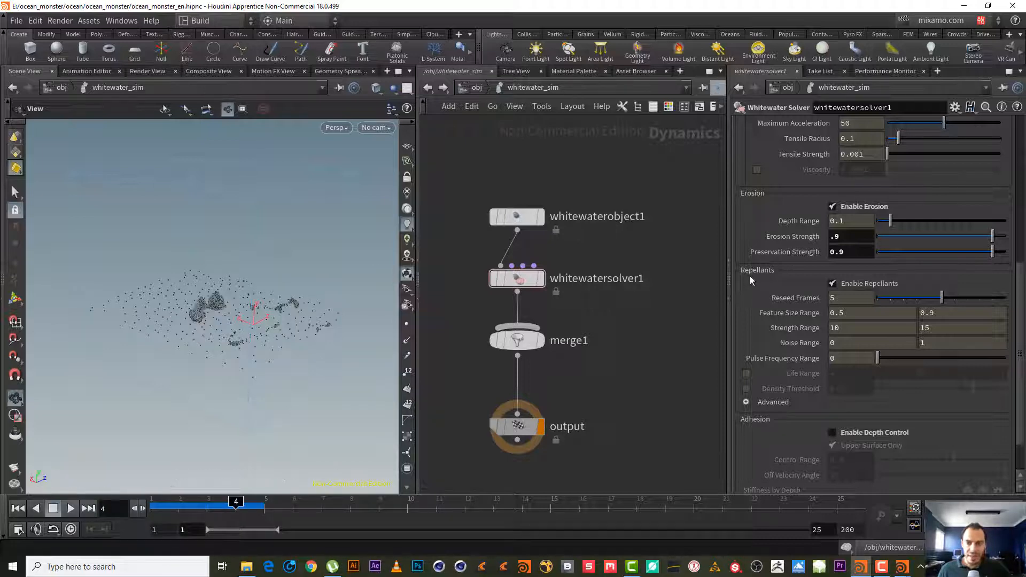
Turn on the Repellants guide display on whitewaterobject1 and color the repellants by their radius attribute
{"action": "right_click_drag", "start_coordinate": [234, 327], "coordinate": [182, 340]}
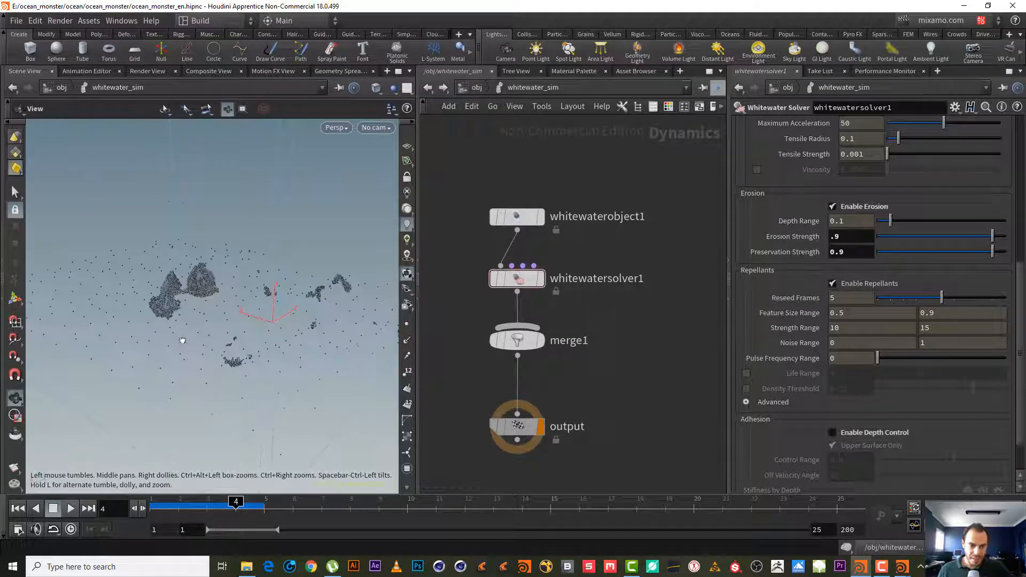
{"action": "left_click_drag", "start_coordinate": [183, 340], "coordinate": [208, 342]}
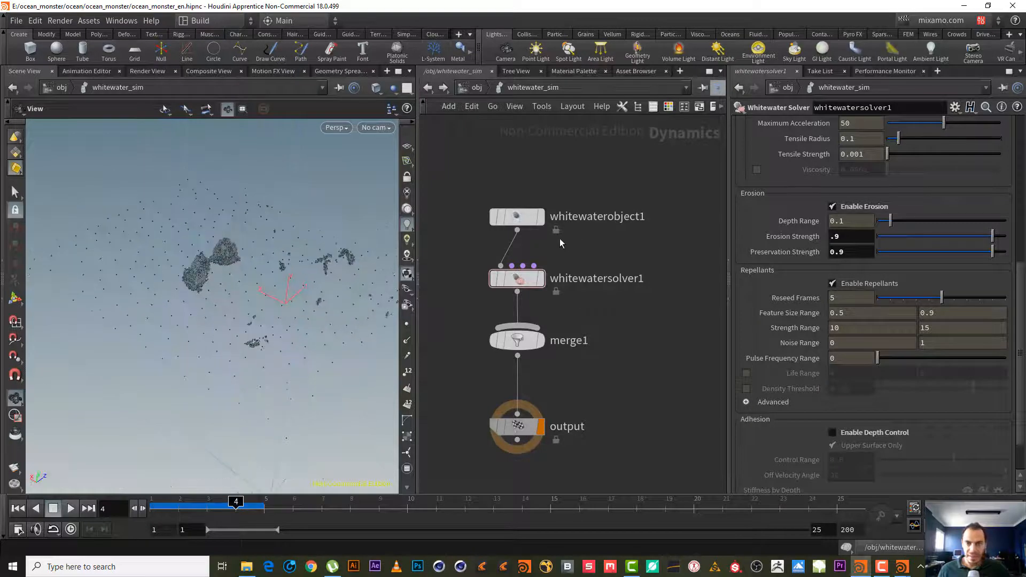
{"action": "left_click_drag", "start_coordinate": [562, 170], "coordinate": [481, 233]}
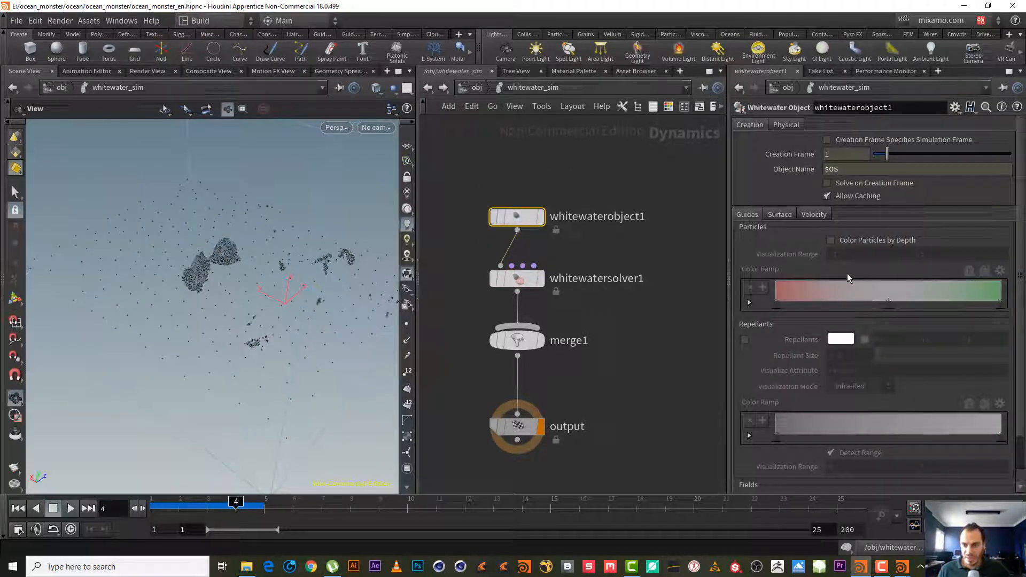
{"action": "left_click", "coordinate": [744, 339]}
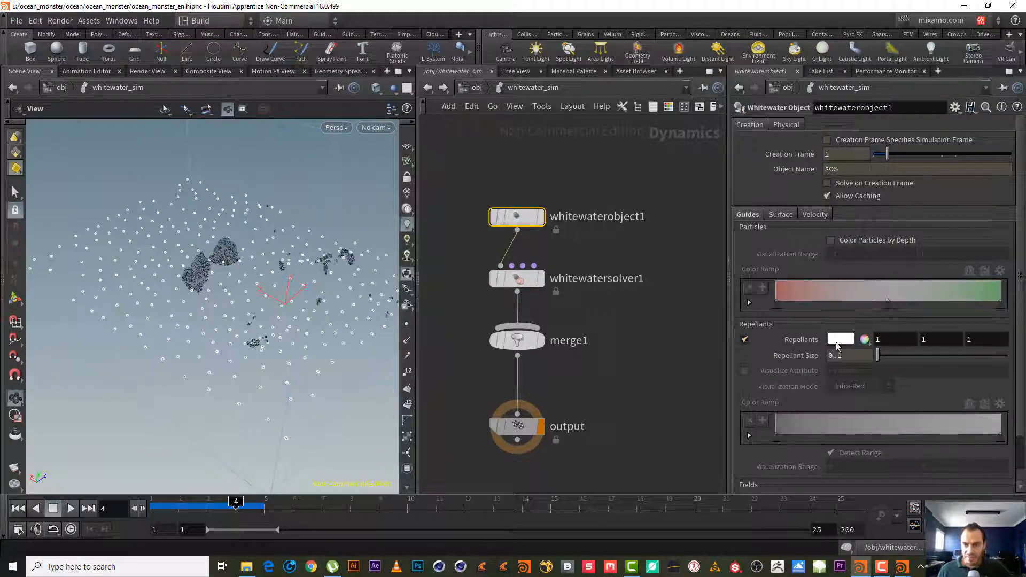
{"action": "left_click_drag", "start_coordinate": [218, 321], "coordinate": [207, 339]}
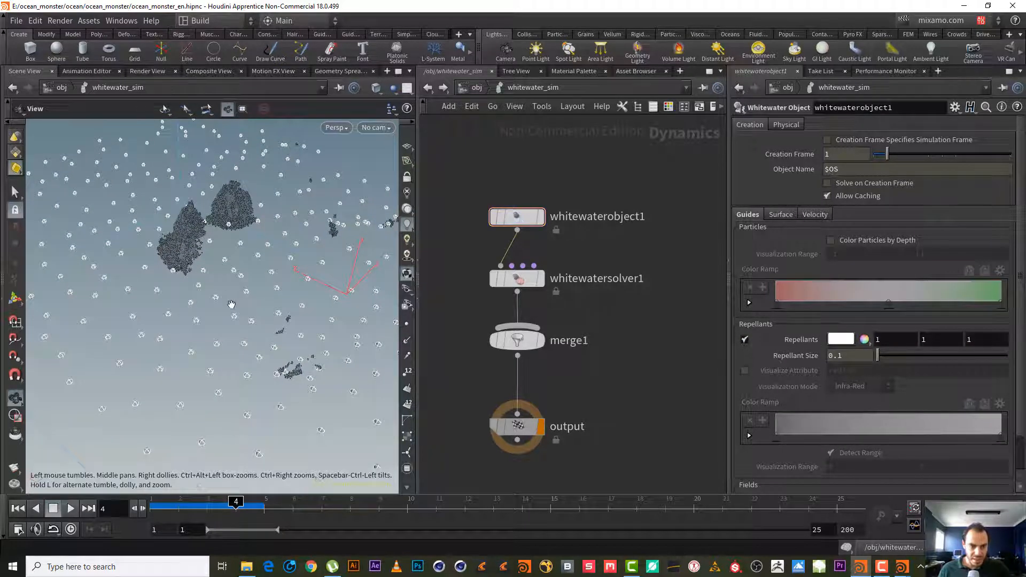
{"action": "left_click_drag", "start_coordinate": [230, 304], "coordinate": [318, 279]}
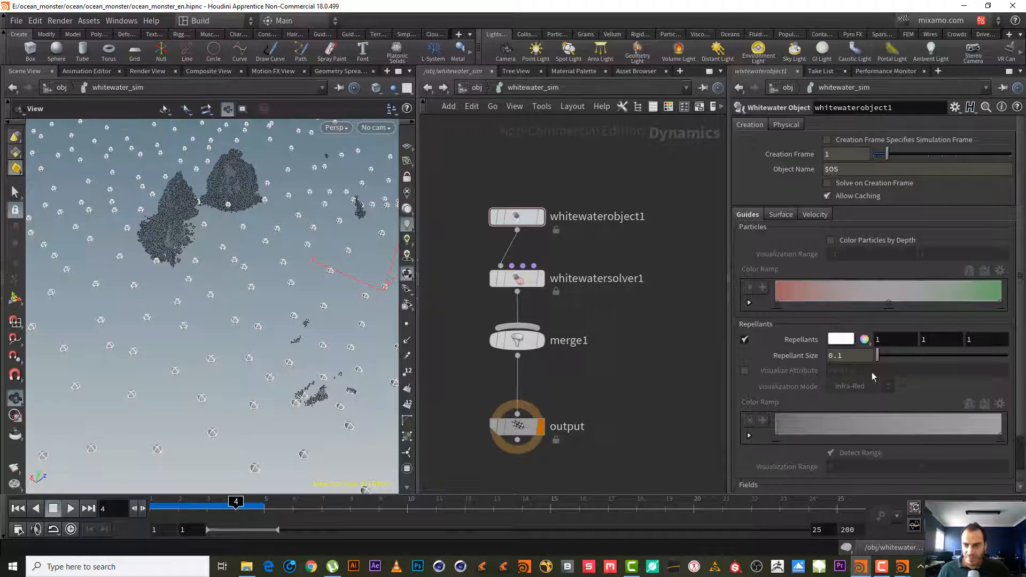
{"action": "left_click", "coordinate": [744, 370]}
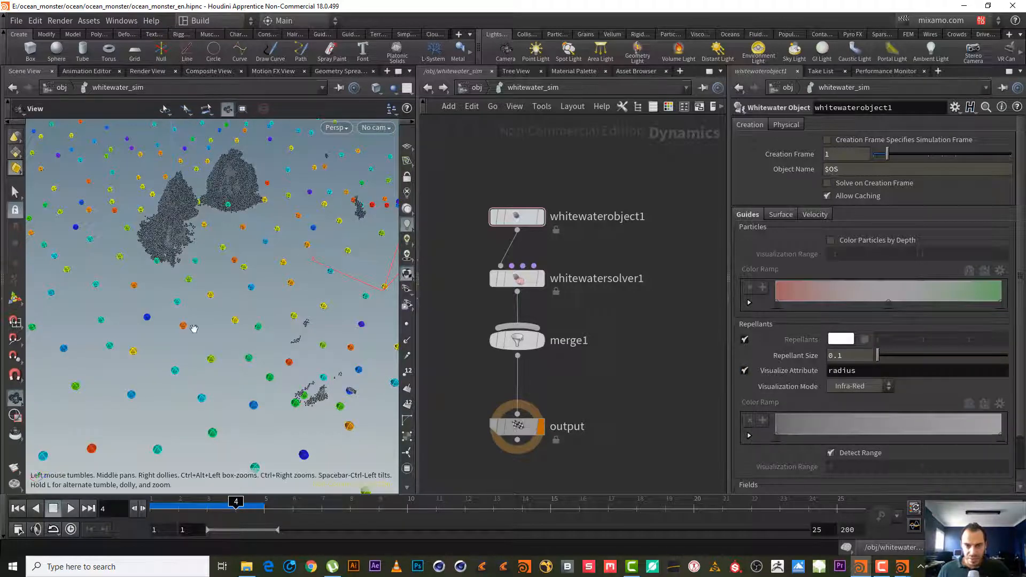
{"action": "left_click_drag", "start_coordinate": [193, 328], "coordinate": [237, 326]}
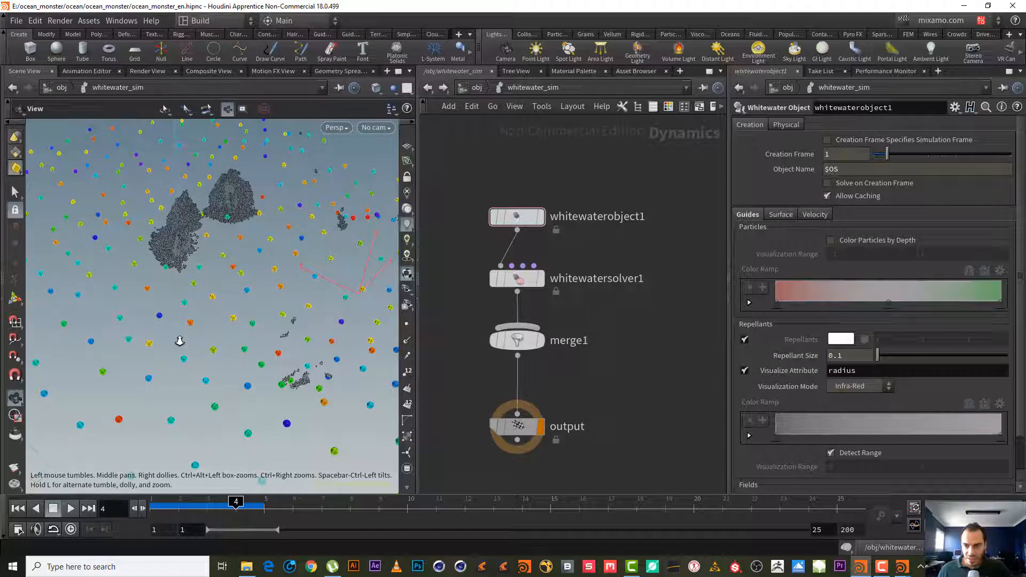
Try the White to Red visualization mode for the repellants and switch back to Infra-Red
{"action": "left_click", "coordinate": [869, 387]}
{"action": "left_click", "coordinate": [865, 426]}
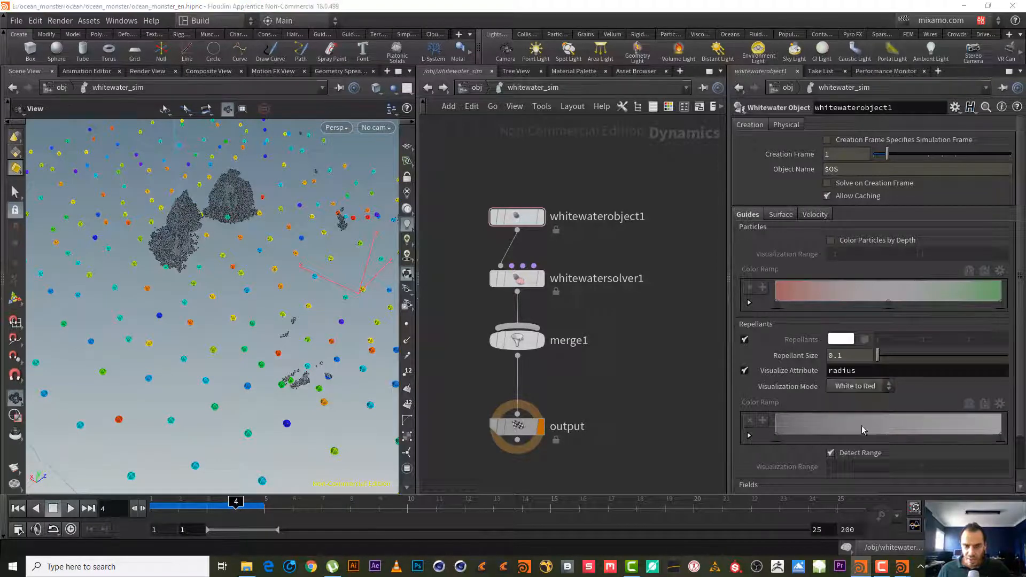
{"action": "left_click", "coordinate": [858, 386]}
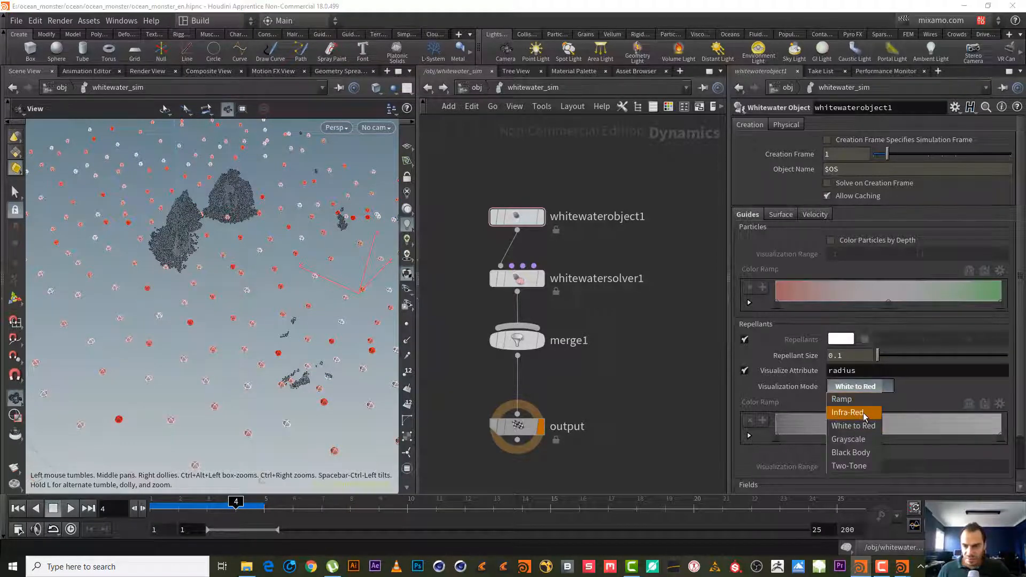
{"action": "left_click", "coordinate": [857, 413]}
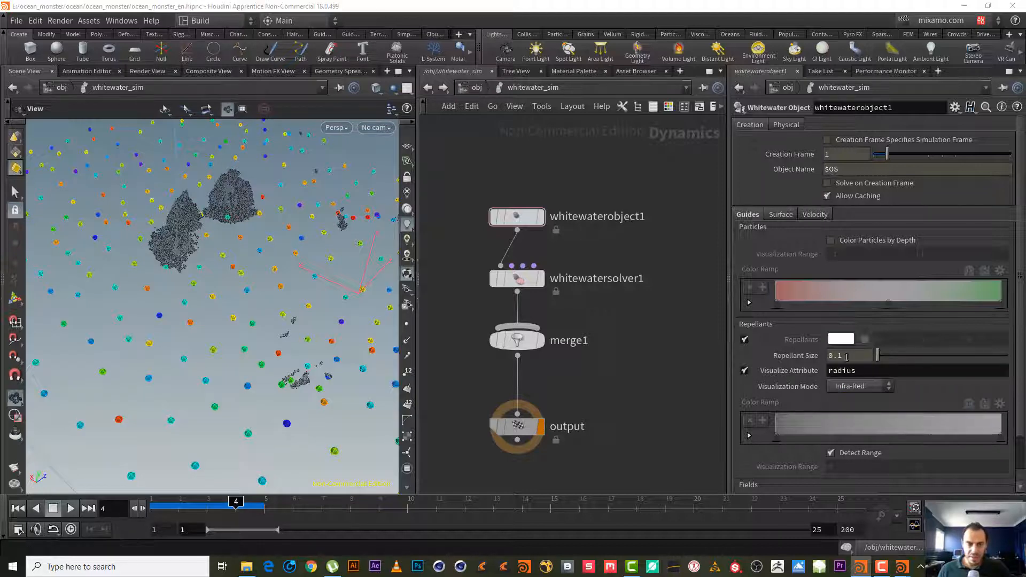
{"action": "right_click_drag", "start_coordinate": [273, 291], "coordinate": [258, 301]}
Expand the Advanced repellant settings of whitewatersolver1 and examine the repellant parameters, from Feature Size Range to Repulsion by Depth
{"action": "left_click", "coordinate": [588, 278]}
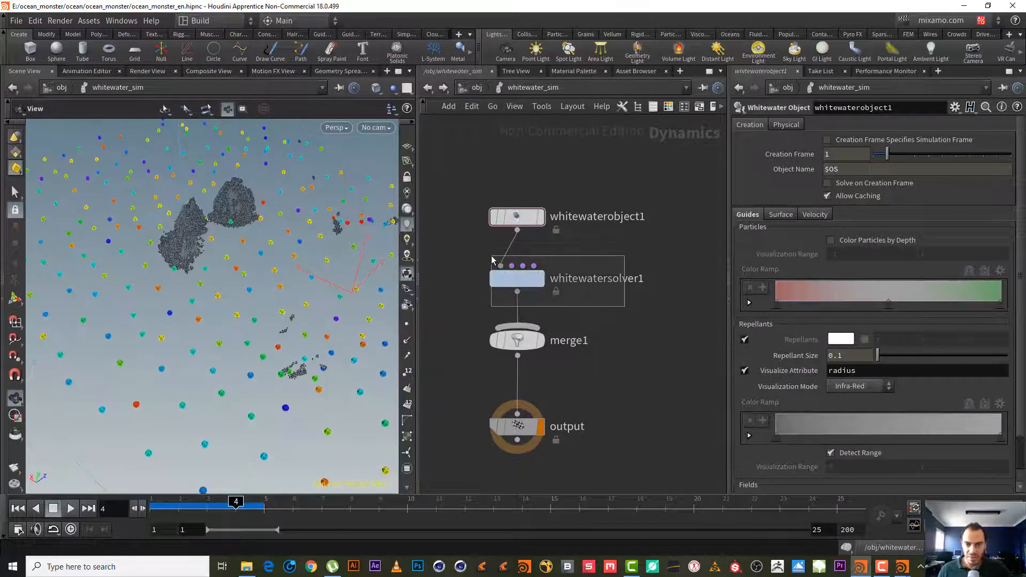
{"action": "left_click_drag", "start_coordinate": [1019, 314], "coordinate": [1019, 342]}
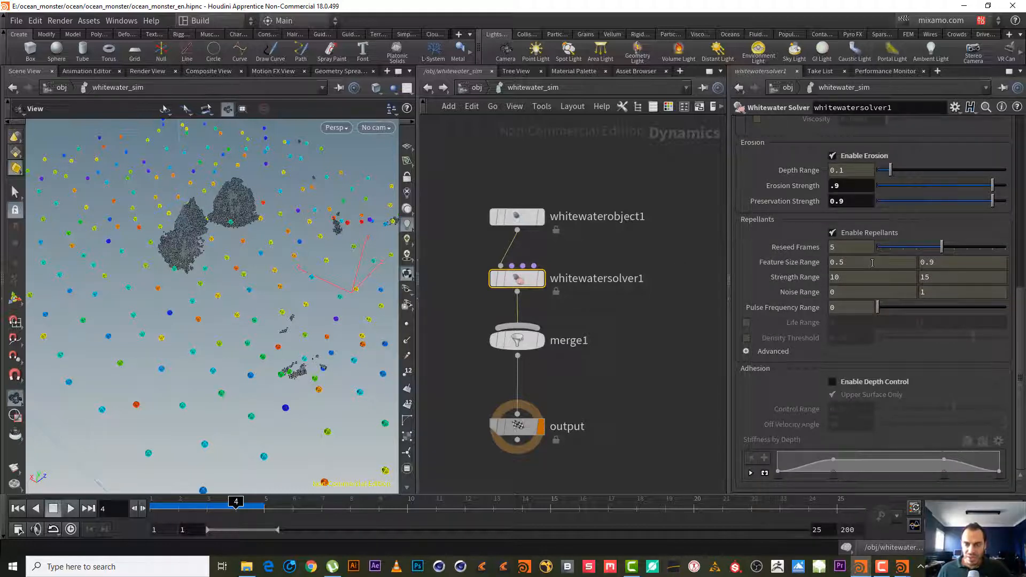
{"action": "left_click_drag", "start_coordinate": [251, 229], "coordinate": [344, 234]}
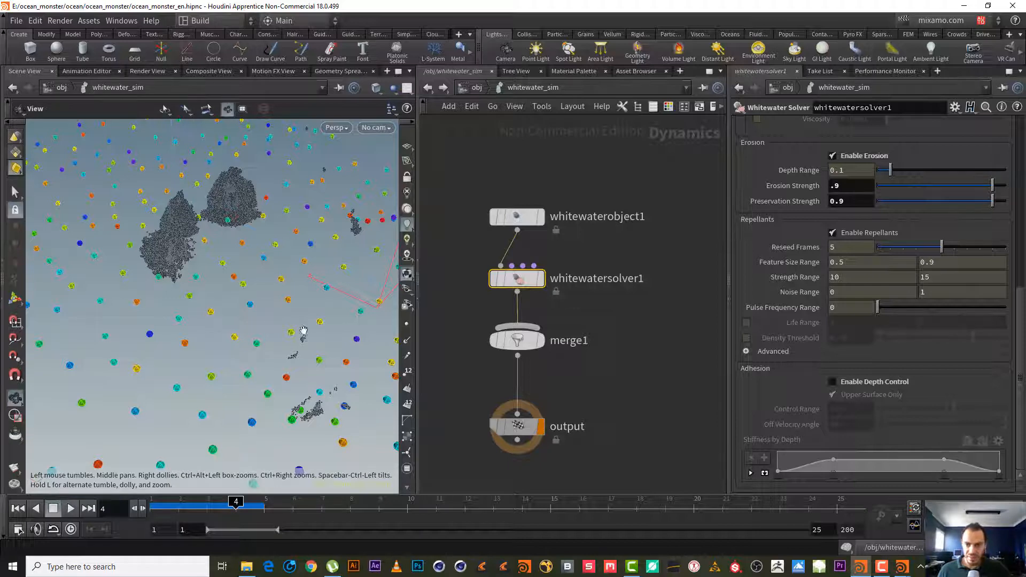
{"action": "left_click", "coordinate": [747, 351]}
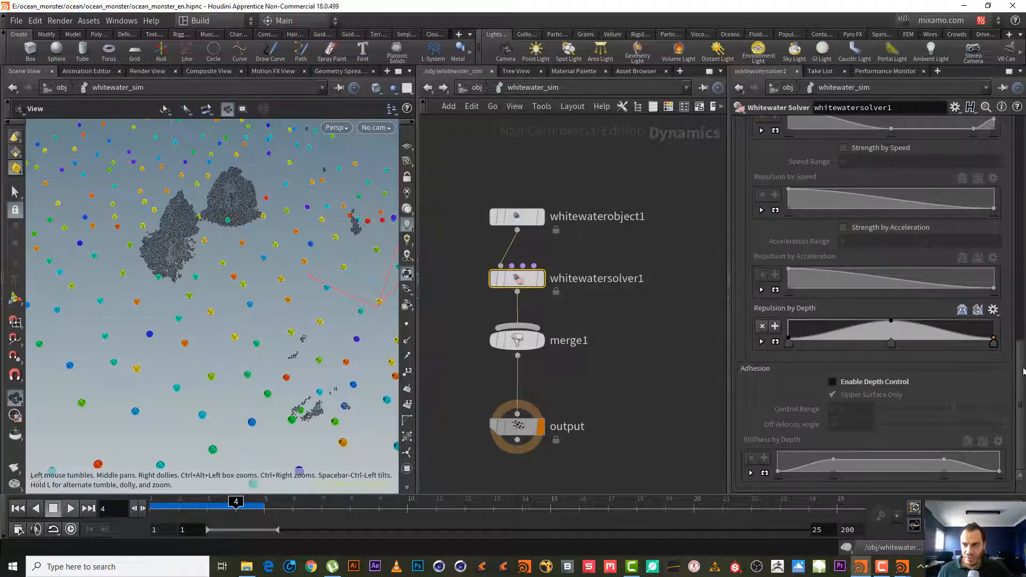
{"action": "scroll", "coordinate": [1023, 320], "scroll_direction": "up", "scroll_amount": 8}
{"action": "left_click_drag", "start_coordinate": [1022, 321], "coordinate": [1023, 319]}
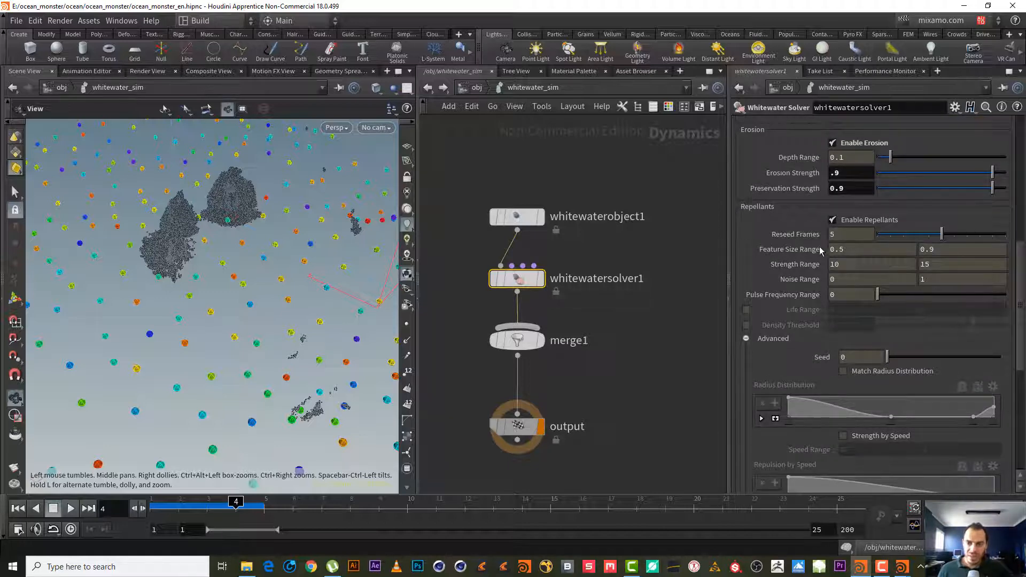
Inspect the size and spacing of the colored repellants around the foam clumps at frame 4
{"action": "left_click_drag", "start_coordinate": [179, 249], "coordinate": [188, 247]}
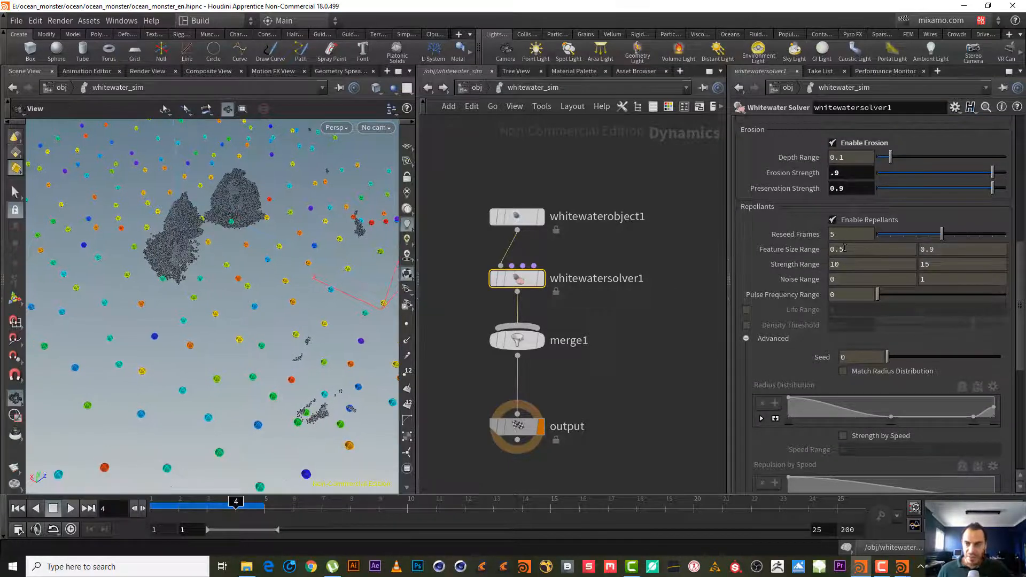
{"action": "left_click_drag", "start_coordinate": [318, 413], "coordinate": [352, 426]}
{"action": "right_click_drag", "start_coordinate": [237, 303], "coordinate": [406, 258]}
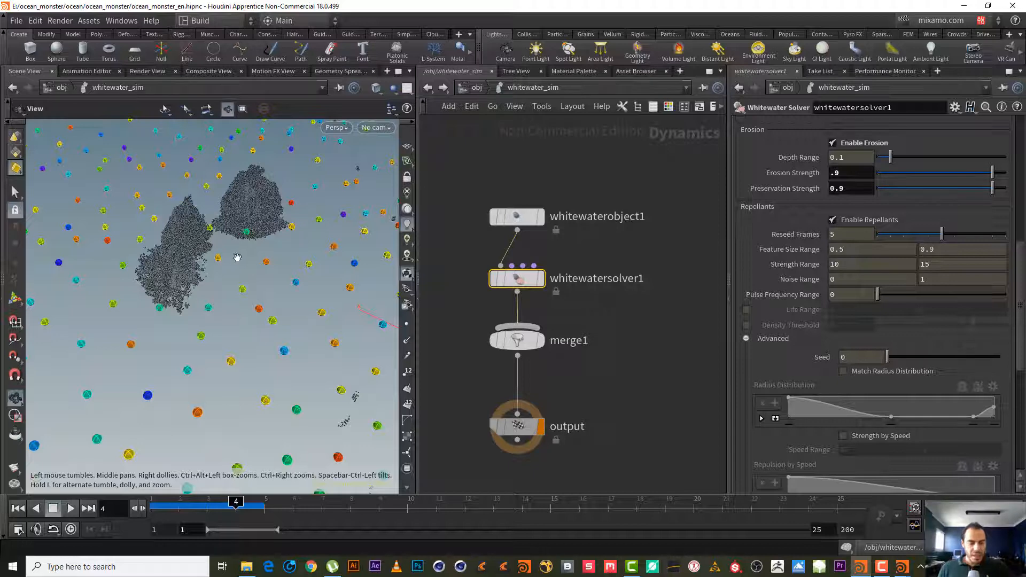
{"action": "right_click_drag", "start_coordinate": [236, 271], "coordinate": [302, 261]}
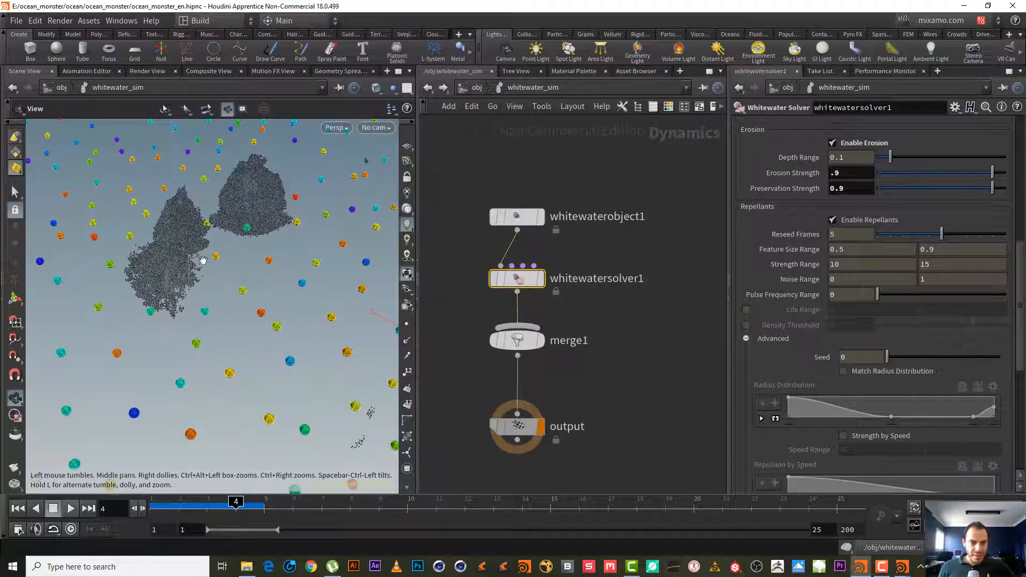
Set the Feature Size Range of the repellants on whitewatersolver1 to 0.1 and 0.5
{"action": "left_click_drag", "start_coordinate": [203, 260], "coordinate": [221, 301]}
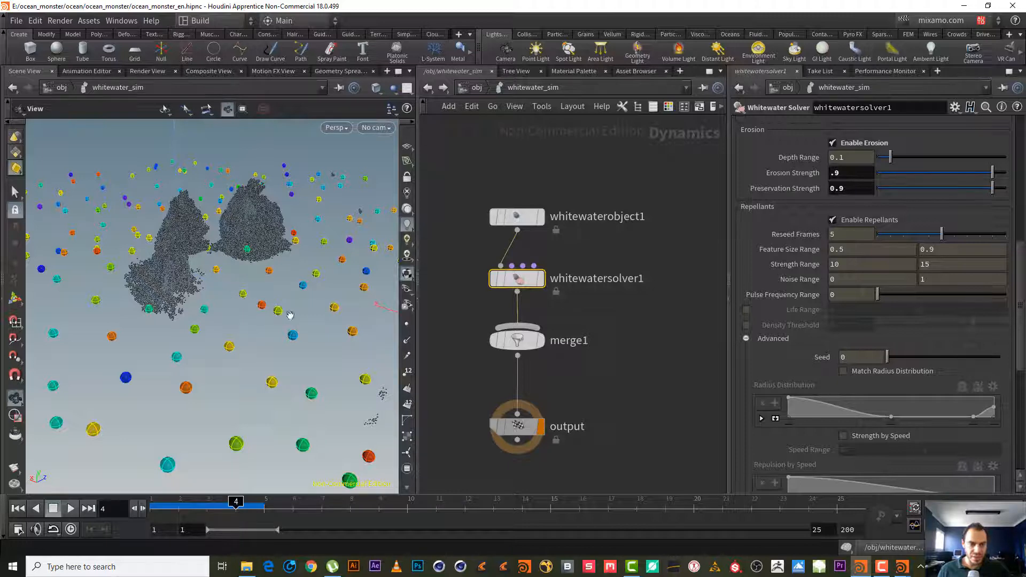
{"action": "left_click_drag", "start_coordinate": [200, 280], "coordinate": [206, 287]}
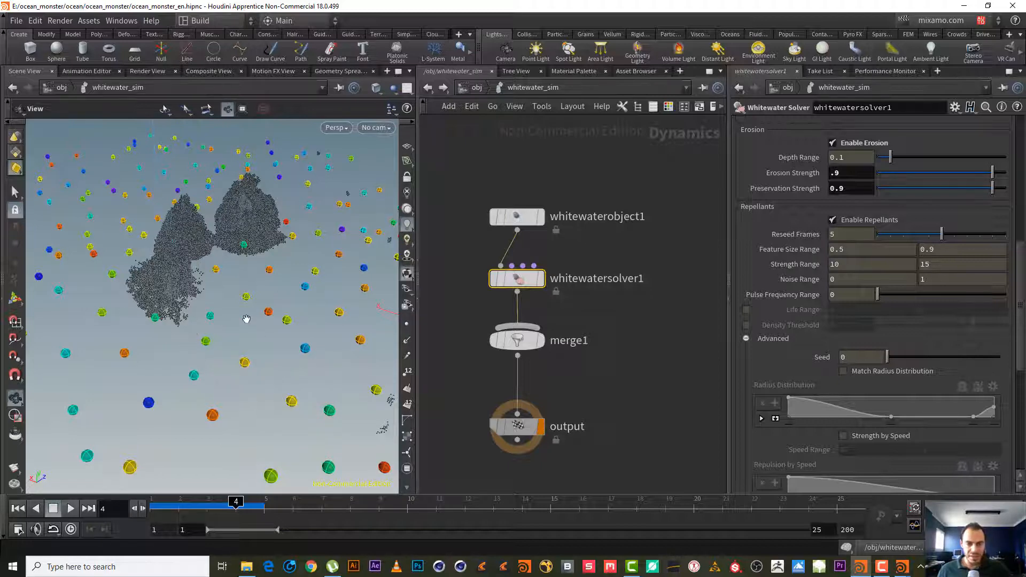
{"action": "left_click_drag", "start_coordinate": [213, 324], "coordinate": [236, 317]}
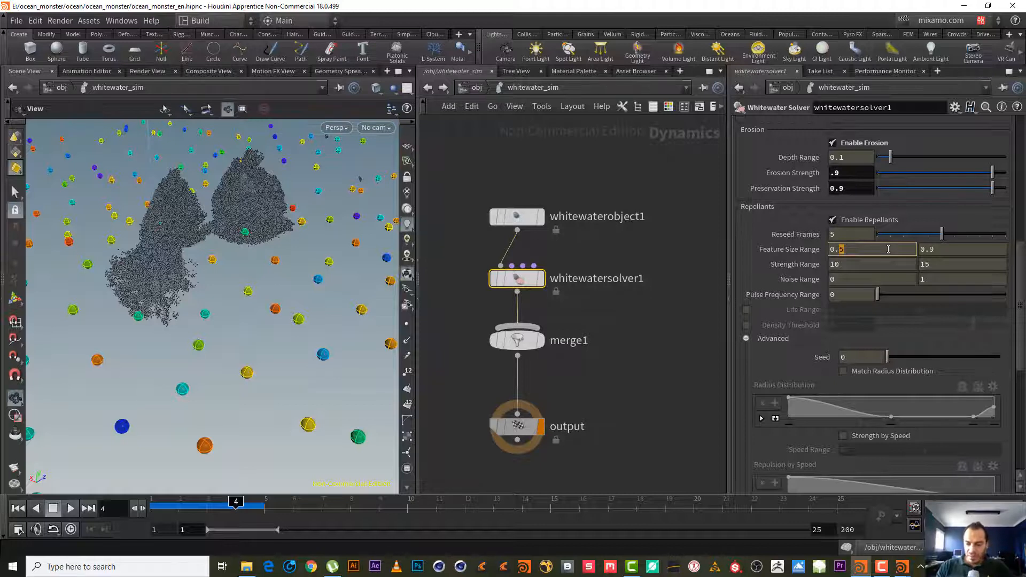
{"action": "type", "text": "1"}
{"action": "key", "text": "Return"}
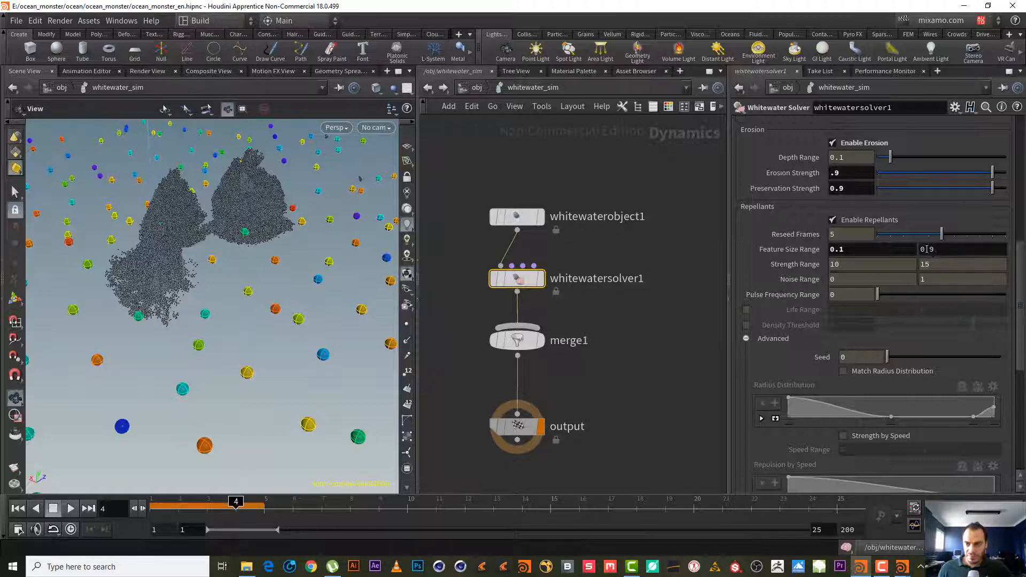
{"action": "double_click", "coordinate": [938, 249]}
{"action": "type", "text": "5"}
{"action": "key", "text": "Return"}
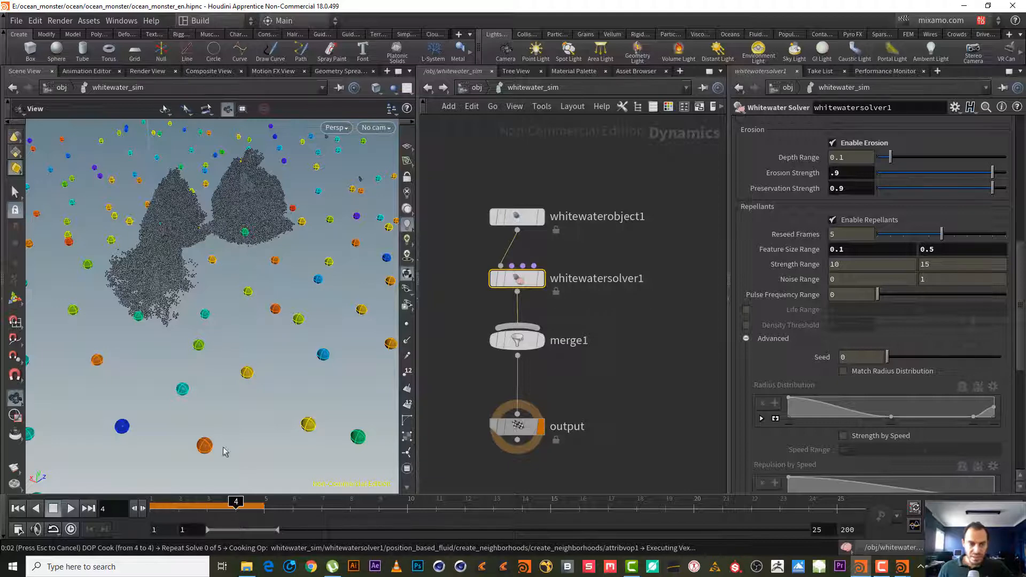
Re-simulate the whitewater from frame 1 to frame 4 and inspect the spacing and radius colors of the repellants around the foam clumps
{"action": "left_click", "coordinate": [20, 510]}
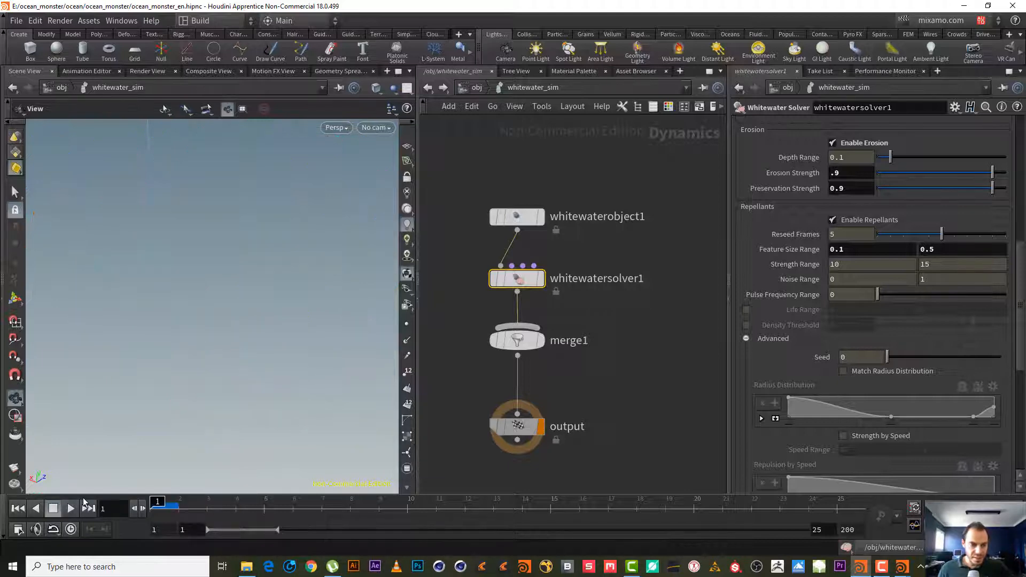
{"action": "left_click", "coordinate": [56, 511]}
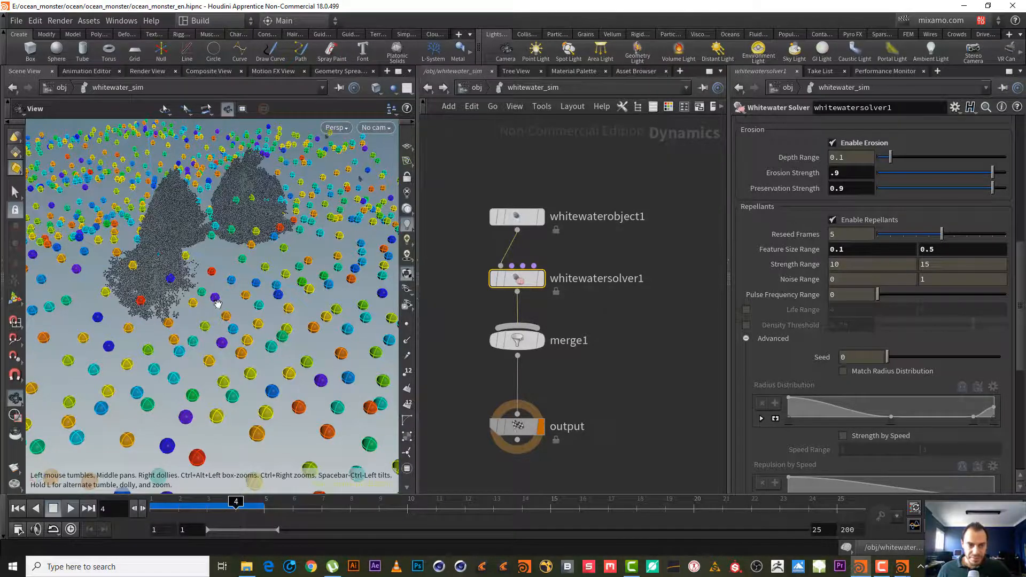
{"action": "left_click_drag", "start_coordinate": [218, 303], "coordinate": [225, 447]}
{"action": "right_click_drag", "start_coordinate": [230, 369], "coordinate": [359, 299]}
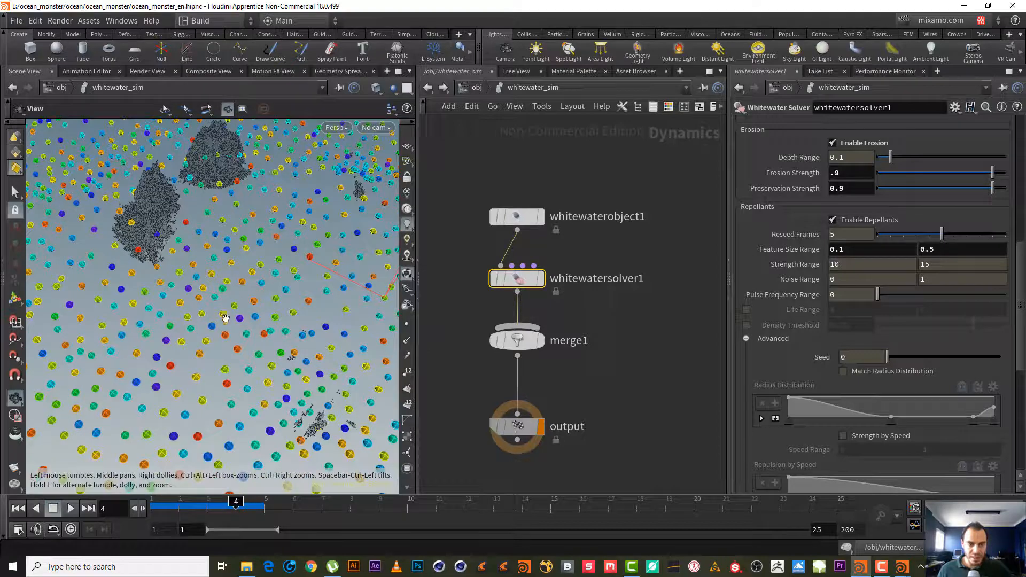
{"action": "left_click_drag", "start_coordinate": [172, 202], "coordinate": [160, 242]}
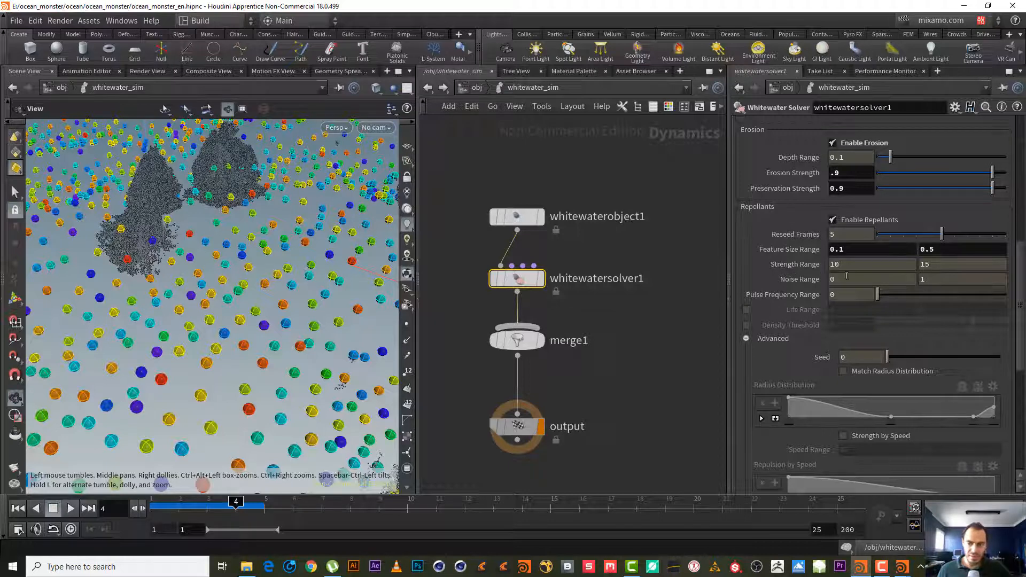
Set the minimum of the repellants' Noise Range to .5 and the Pulse Frequency Range to 0.2
{"action": "double_click", "coordinate": [846, 275]}
{"action": "type", "text": ".5"}
{"action": "key", "text": "Return"}
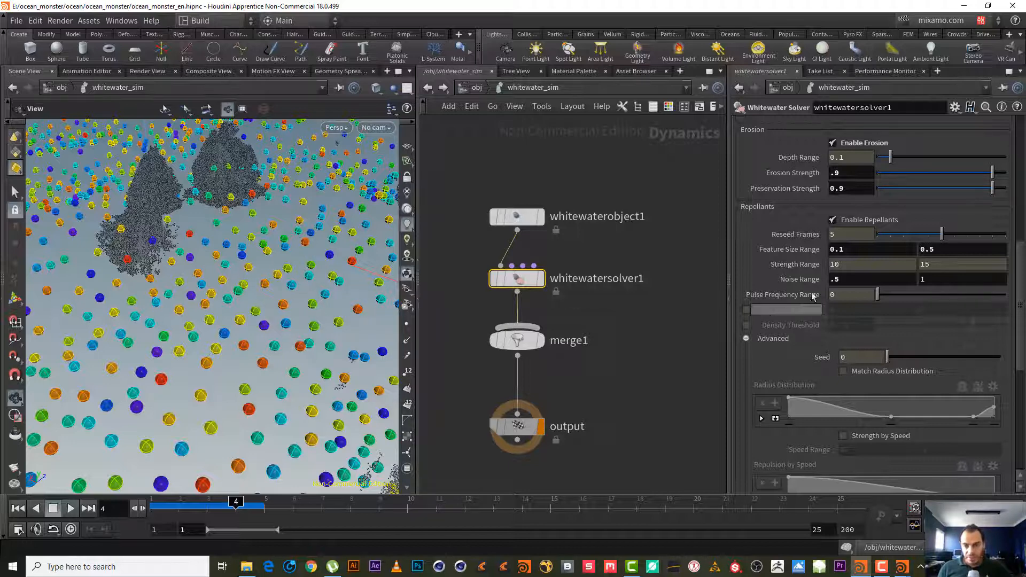
{"action": "left_click", "coordinate": [852, 294]}
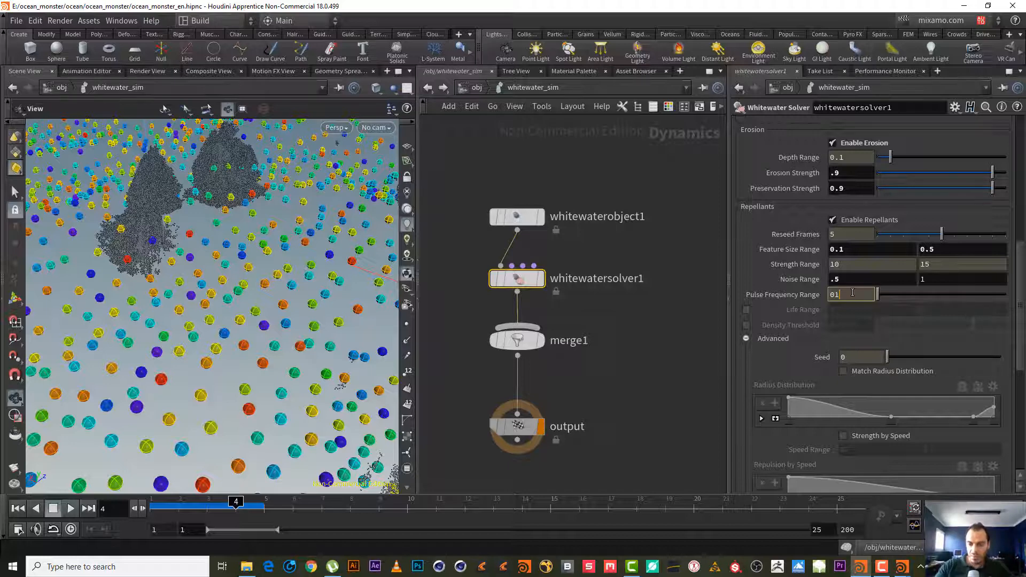
{"action": "type", "text": ".2"}
{"action": "key", "text": "Return"}
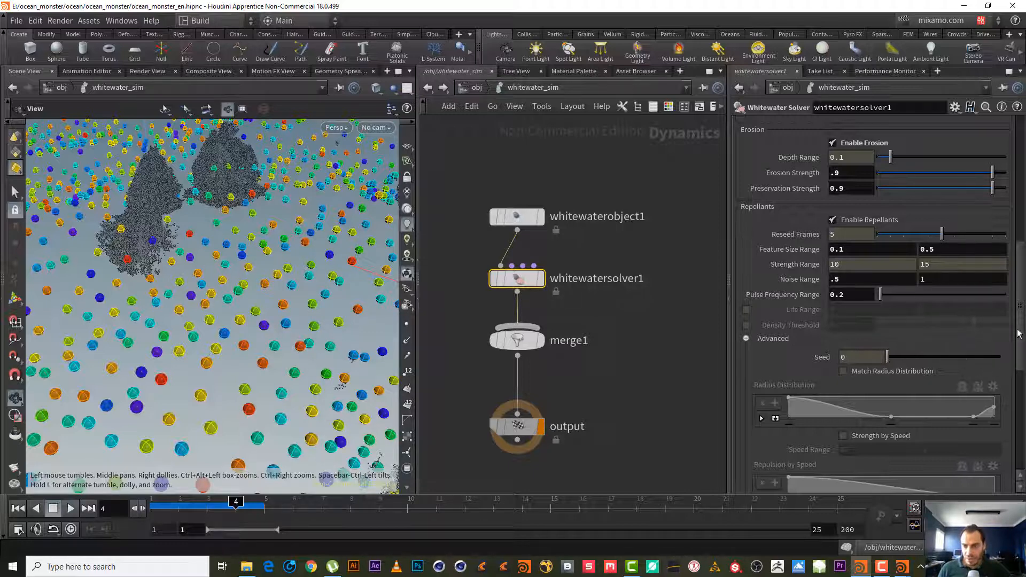
Enable Match Radius Distribution for the repellants and examine the points of the Radius Distribution ramp
{"action": "left_click_drag", "start_coordinate": [1017, 344], "coordinate": [1018, 375]}
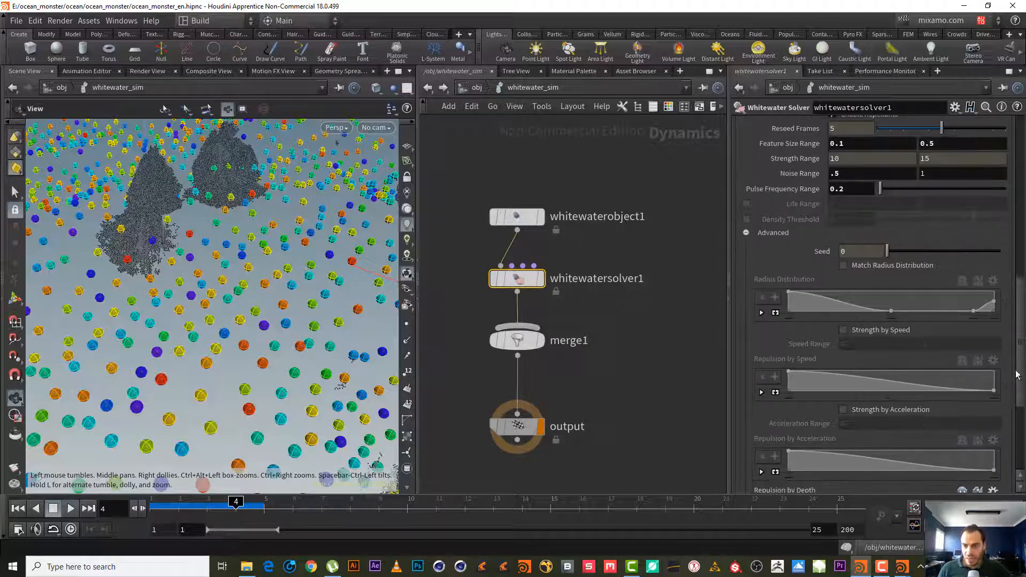
{"action": "left_click", "coordinate": [853, 267]}
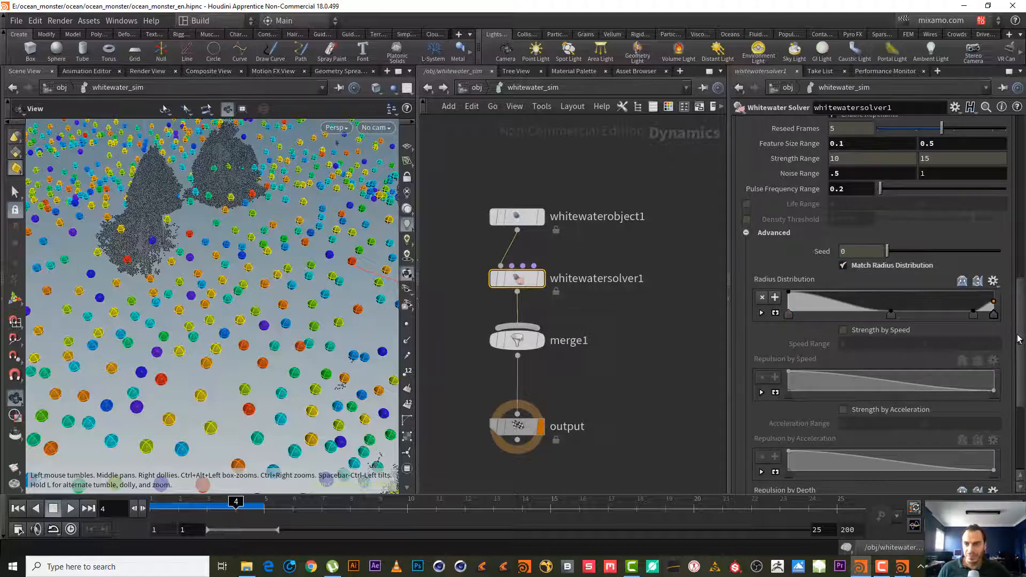
{"action": "scroll", "coordinate": [797, 239], "scroll_direction": "up", "scroll_amount": 4}
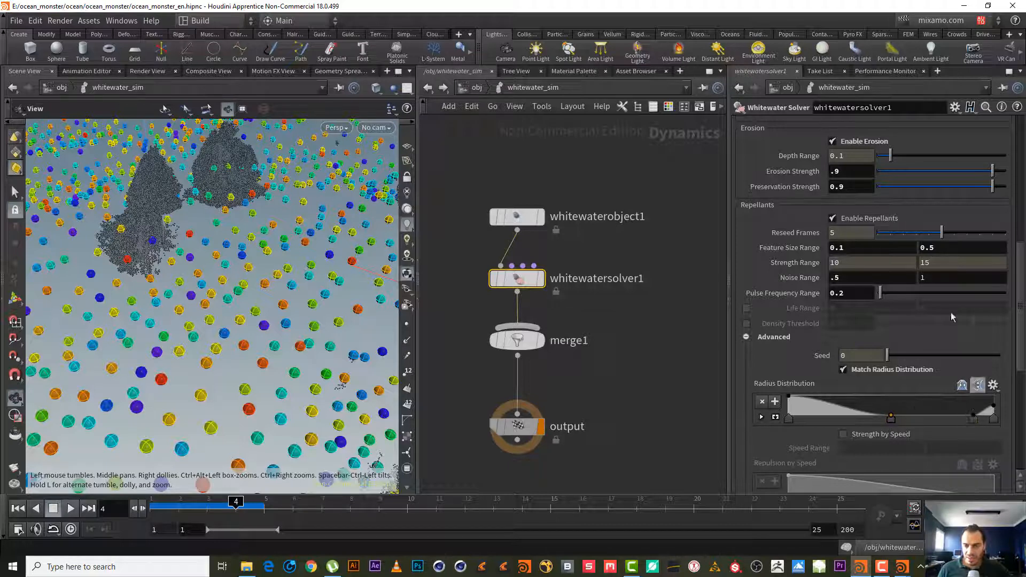
{"action": "left_click", "coordinate": [973, 418]}
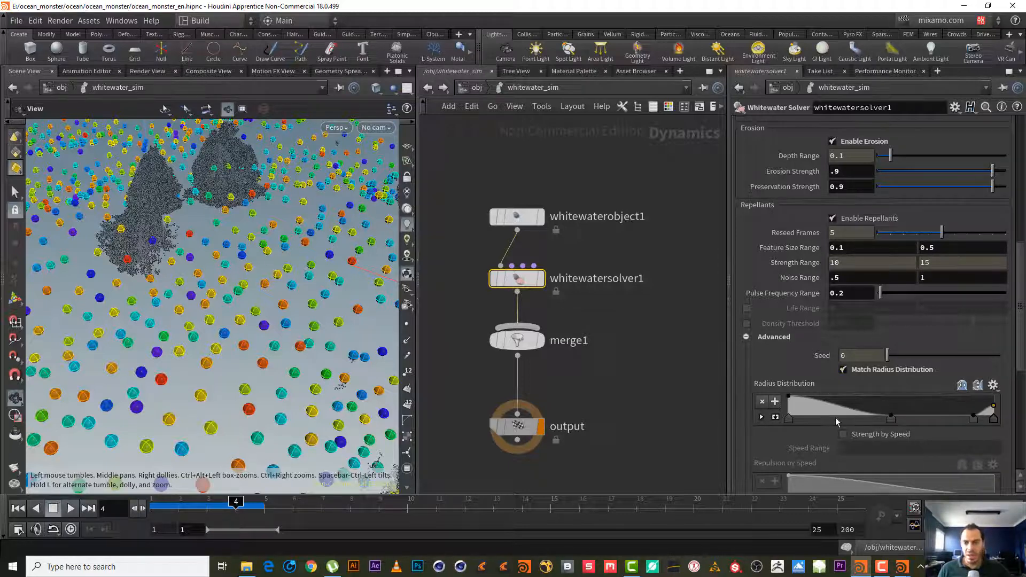
{"action": "left_click", "coordinate": [891, 417]}
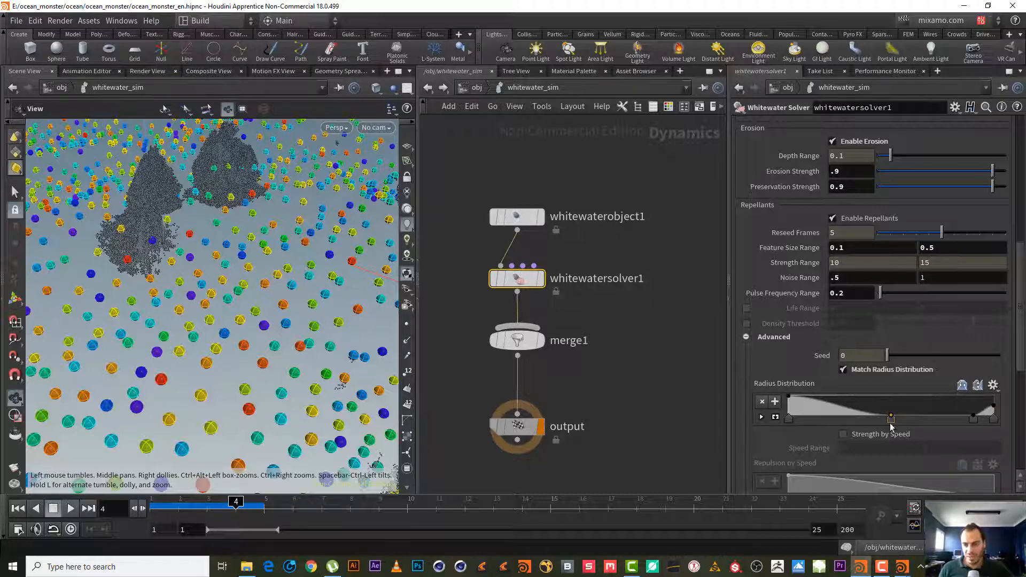
{"action": "left_click_drag", "start_coordinate": [1023, 362], "coordinate": [1024, 430]}
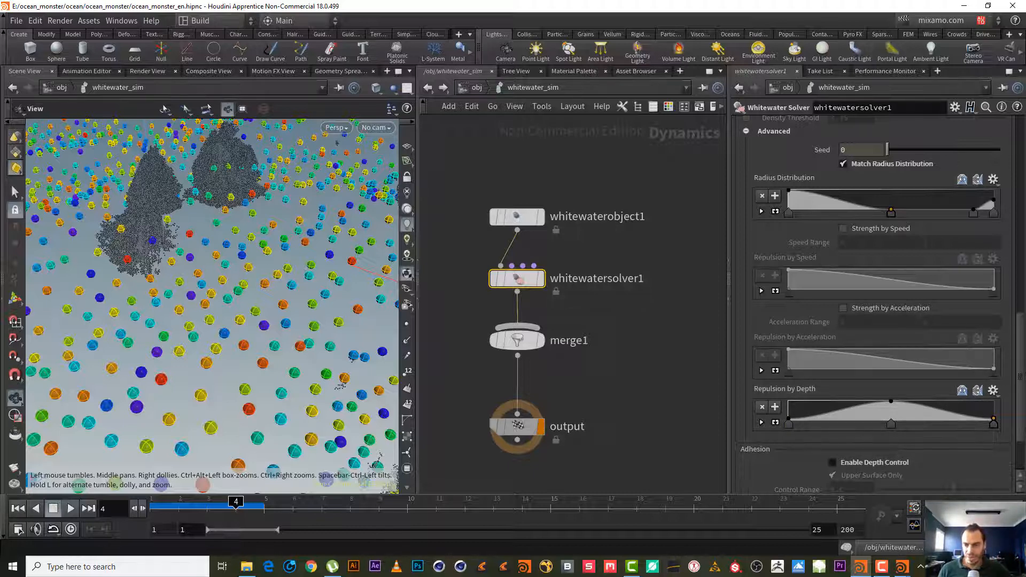
{"action": "scroll", "coordinate": [1021, 390], "scroll_direction": "up", "scroll_amount": 5}
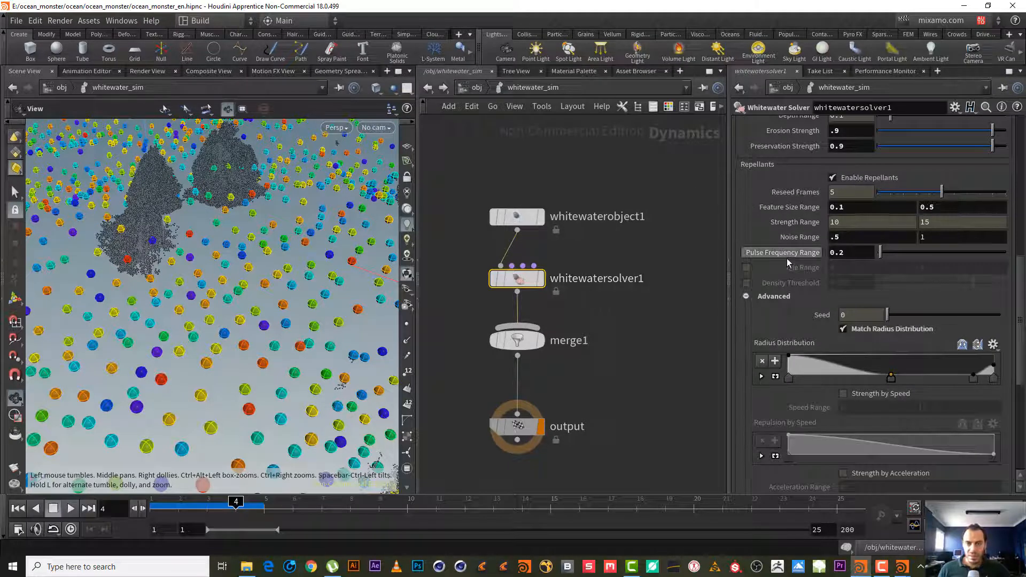
Turn off the Repellants guide display on whitewaterobject1 so only the foam particles are drawn
{"action": "left_click", "coordinate": [516, 216]}
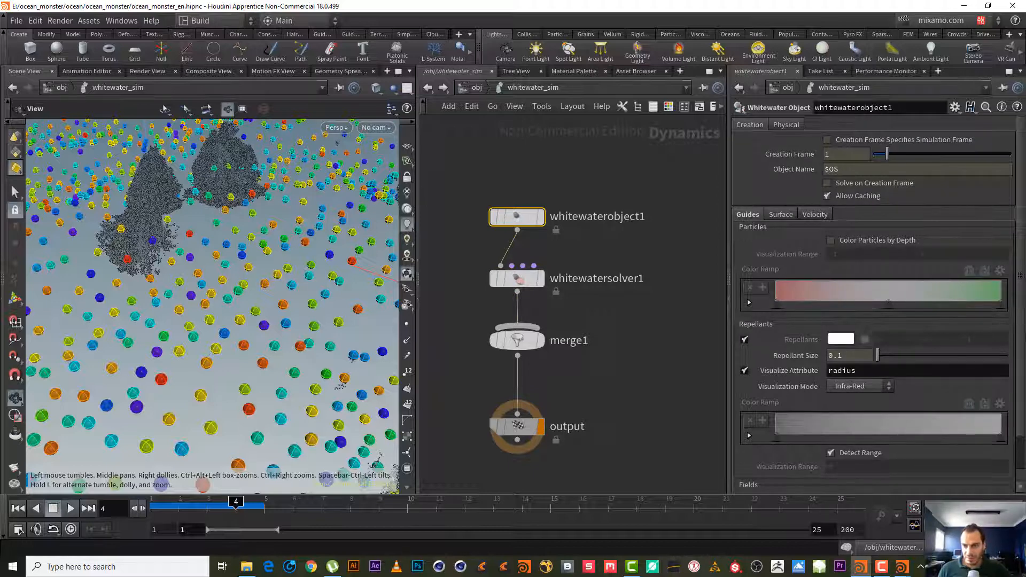
{"action": "left_click", "coordinate": [744, 340]}
{"action": "middle_click_drag", "start_coordinate": [176, 211], "coordinate": [207, 253]}
{"action": "scroll", "coordinate": [206, 252], "scroll_direction": "up", "scroll_amount": 3}
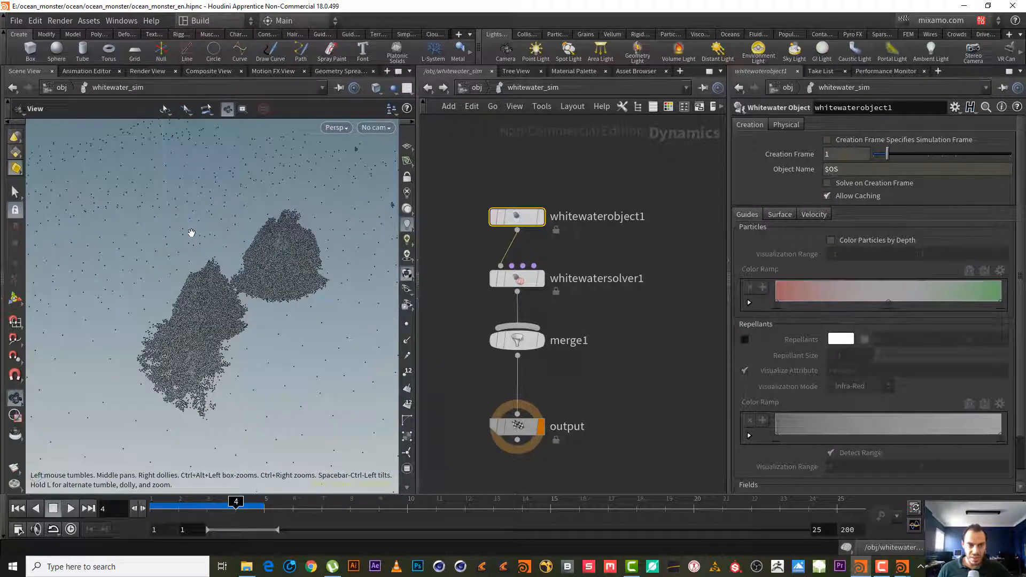
Try a Feature Size Range maximum of 0.4 on whitewatersolver1 and set it back to 0.5
{"action": "left_click", "coordinate": [517, 279]}
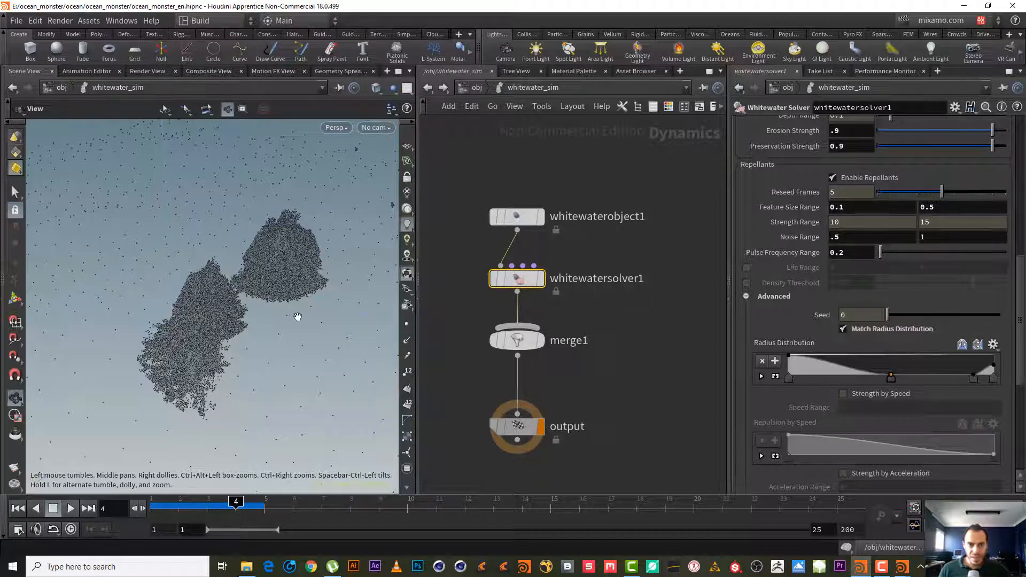
{"action": "right_click_drag", "start_coordinate": [189, 354], "coordinate": [94, 391]}
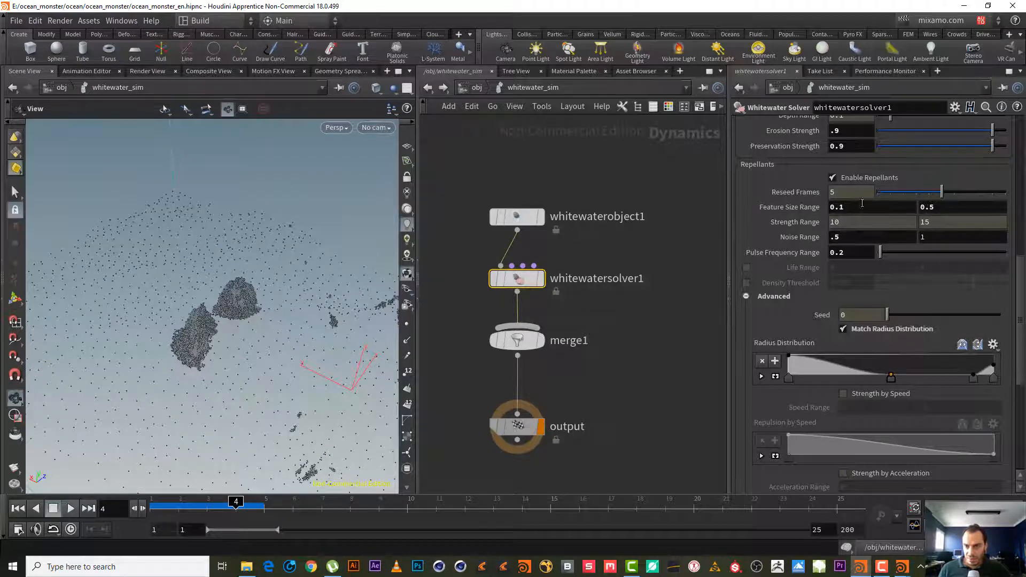
{"action": "left_click", "coordinate": [929, 207]}
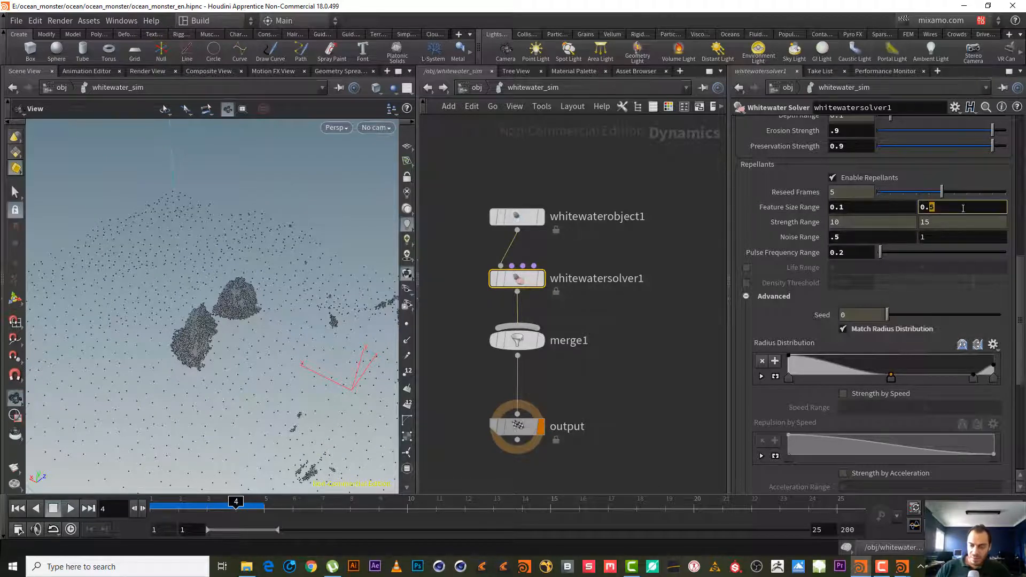
{"action": "type", "text": "0.4"}
{"action": "key", "text": "Return"}
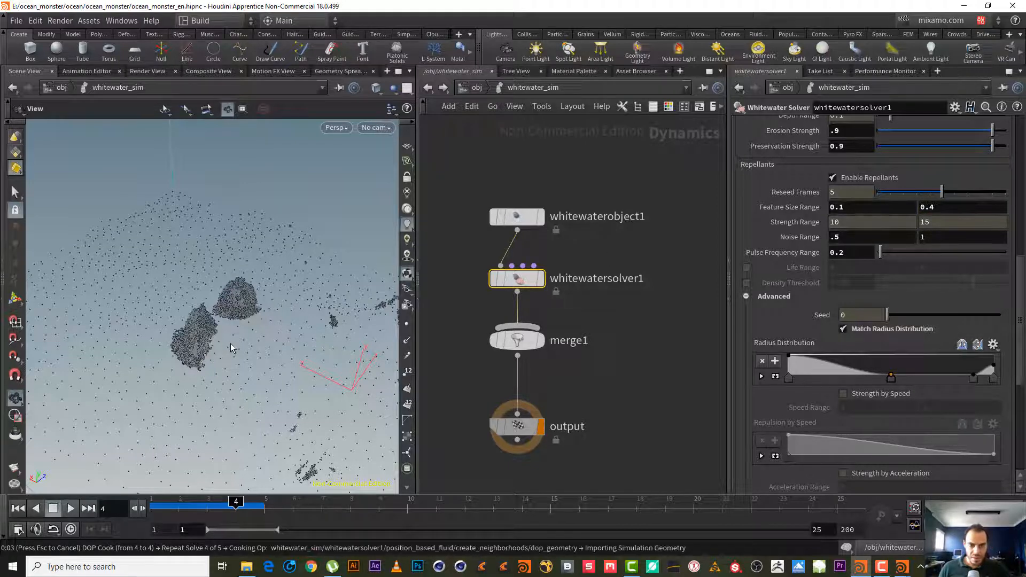
{"action": "right_click", "coordinate": [271, 346]}
{"action": "left_click", "coordinate": [642, 174]}
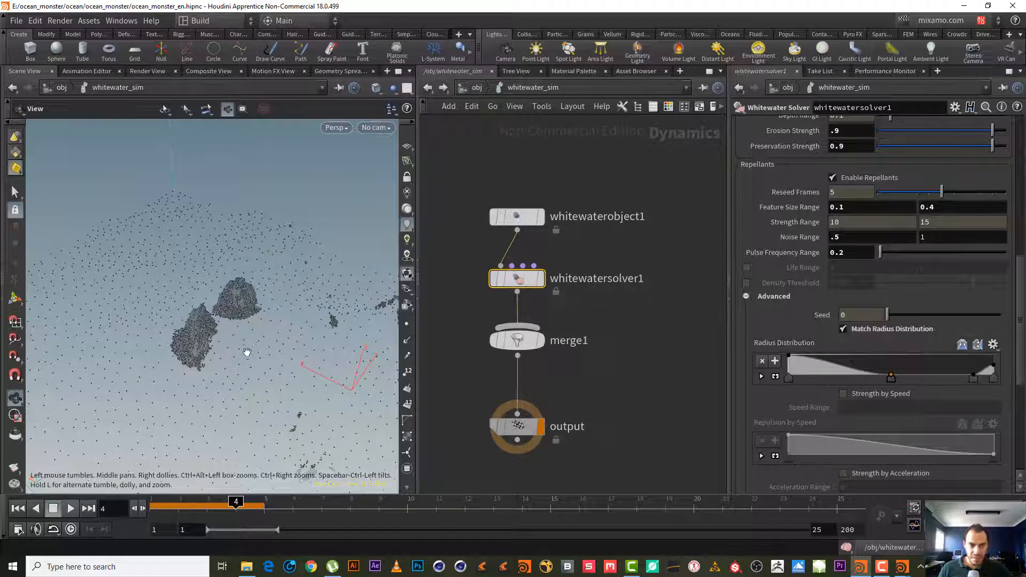
{"action": "double_click", "coordinate": [930, 206]}
{"action": "type", "text": "5"}
{"action": "key", "text": "Return"}
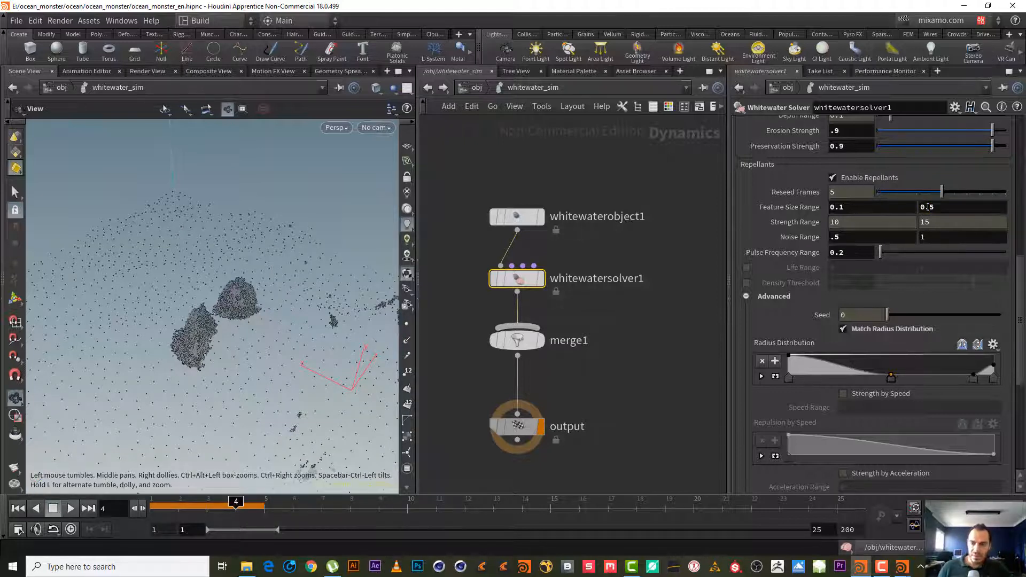
Switch to MPlay to start a new sequence and record a new flipbook of the whitewater simulation
{"action": "left_click", "coordinate": [902, 566]}
{"action": "left_click", "coordinate": [838, 527]}
{"action": "left_click", "coordinate": [62, 47]}
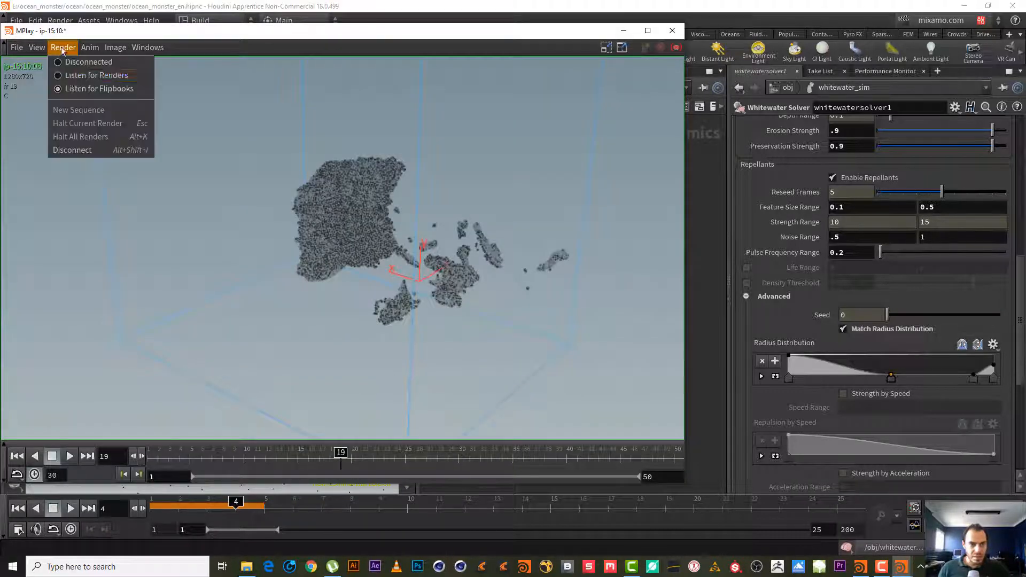
{"action": "left_click", "coordinate": [624, 31]}
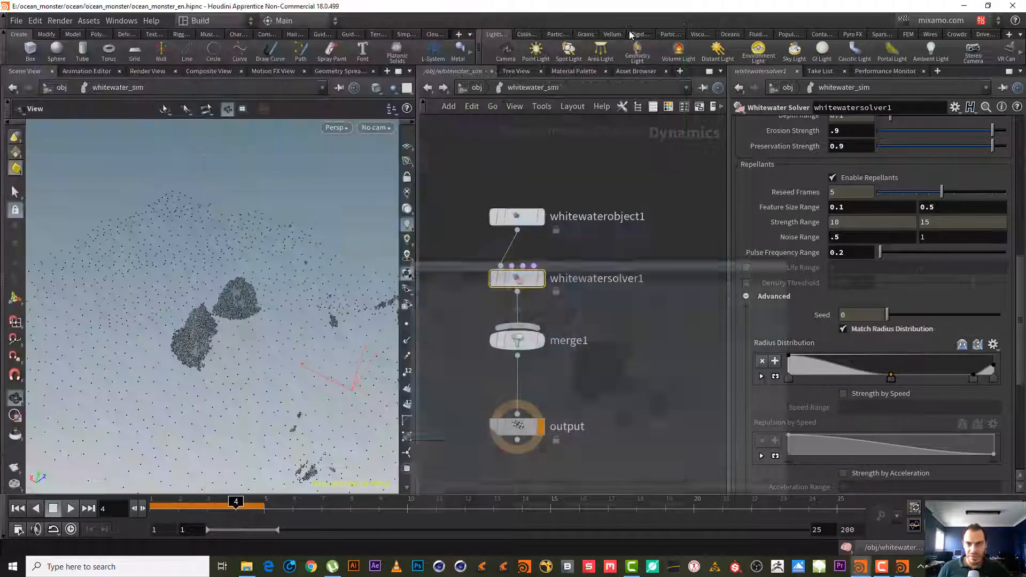
{"action": "right_click", "coordinate": [14, 468]}
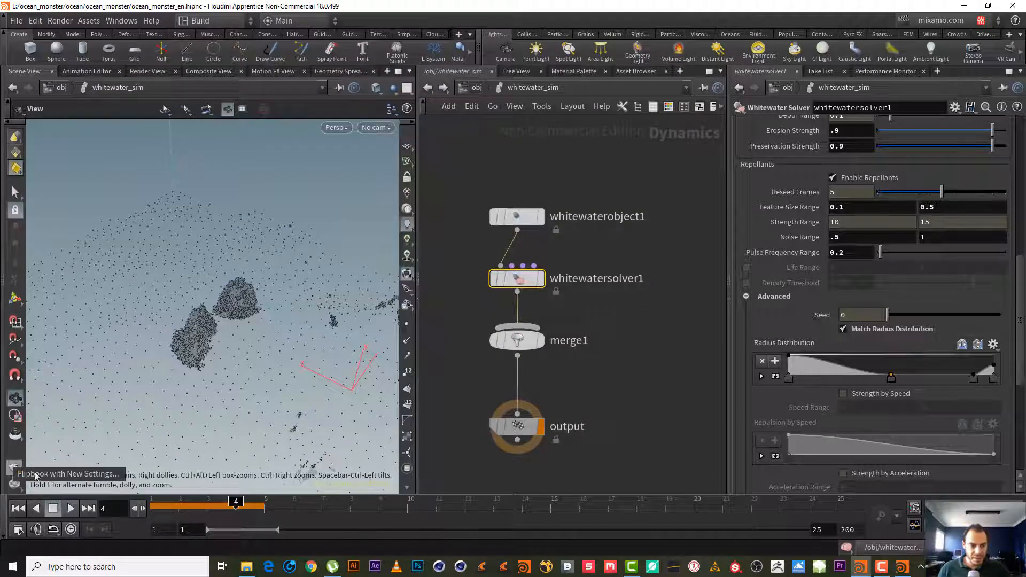
{"action": "left_click", "coordinate": [48, 474]}
{"action": "left_click", "coordinate": [470, 380]}
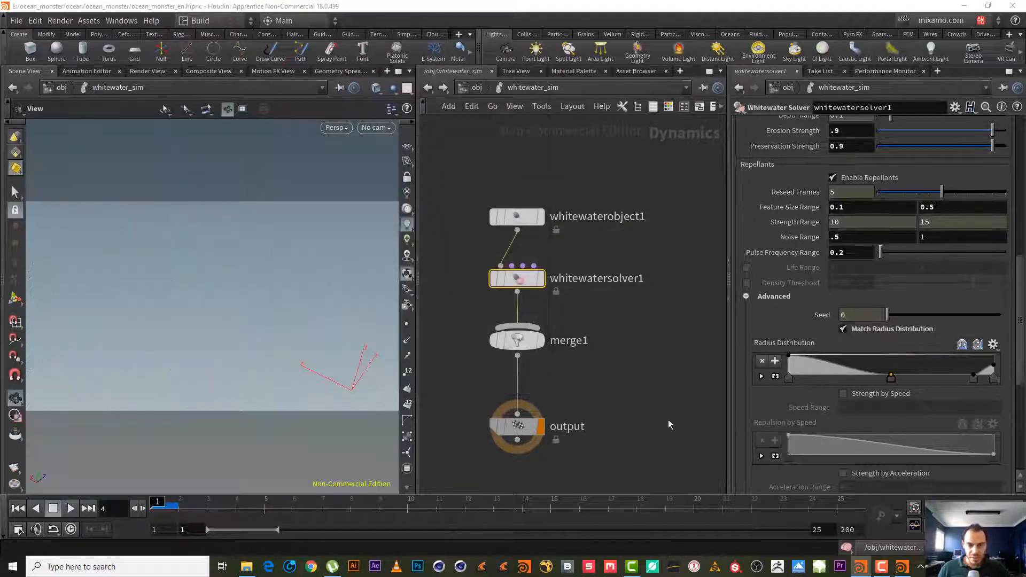
Compare the foam in the newest flipbook with the previous sequence in MPlay, at frames 15 and 12
{"action": "mouse_move", "coordinate": [885, 572]}
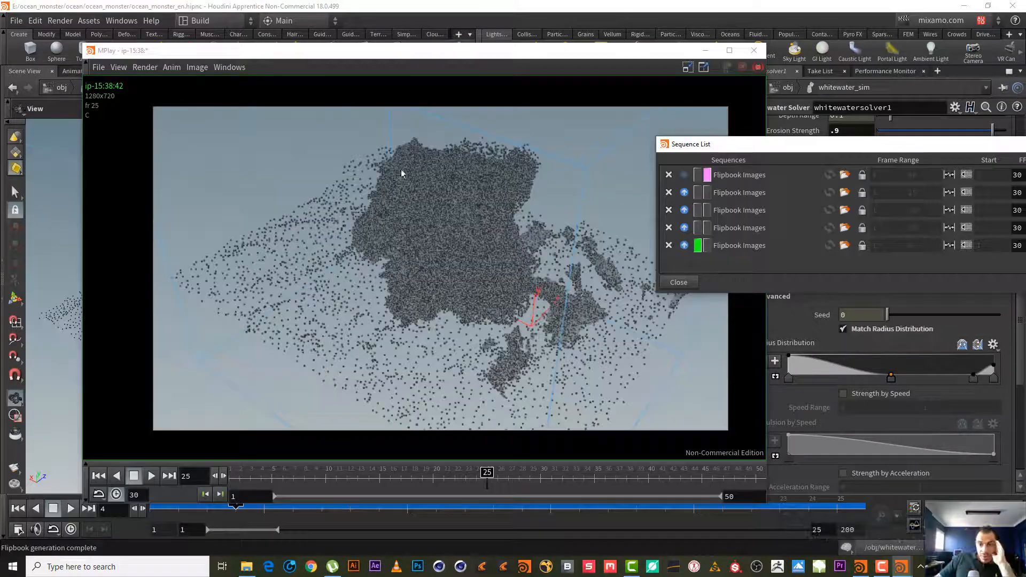
{"action": "left_click", "coordinate": [697, 229]}
{"action": "left_click_drag", "start_coordinate": [234, 481], "coordinate": [375, 479]}
{"action": "left_click", "coordinate": [698, 245]}
{"action": "left_click", "coordinate": [699, 229]}
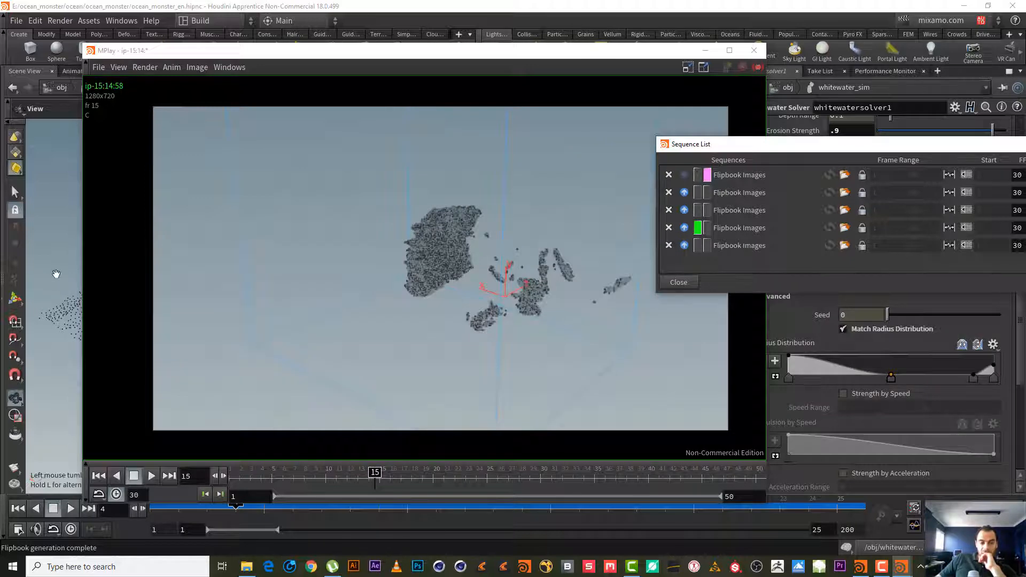
{"action": "left_click", "coordinate": [698, 245]}
{"action": "left_click_drag", "start_coordinate": [375, 472], "coordinate": [343, 472]}
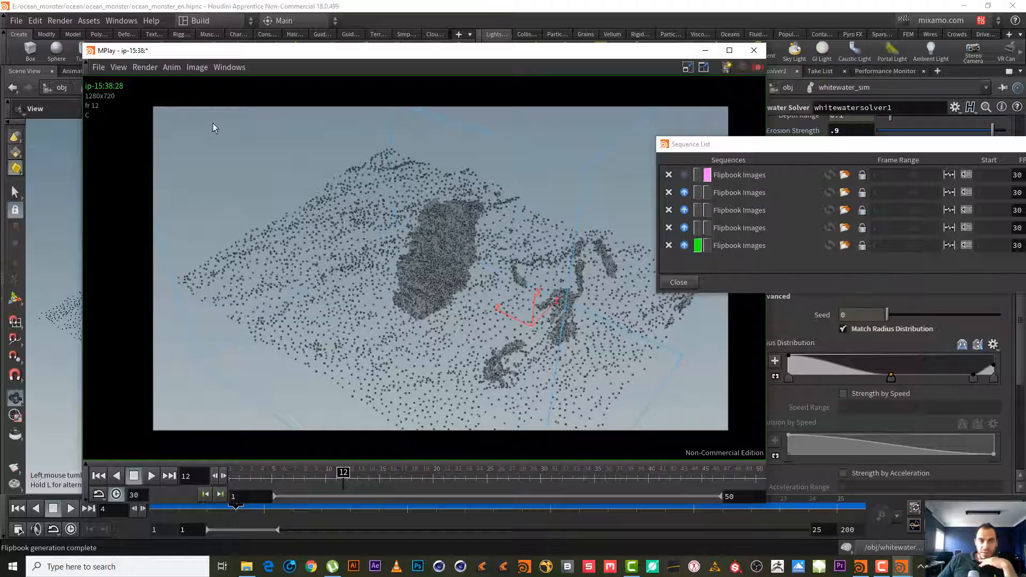
Start a new MPlay sequence and record a flipbook of the whitewater simulation from the current viewport over $RFSTART to $RFEND
{"action": "left_click", "coordinate": [140, 66]}
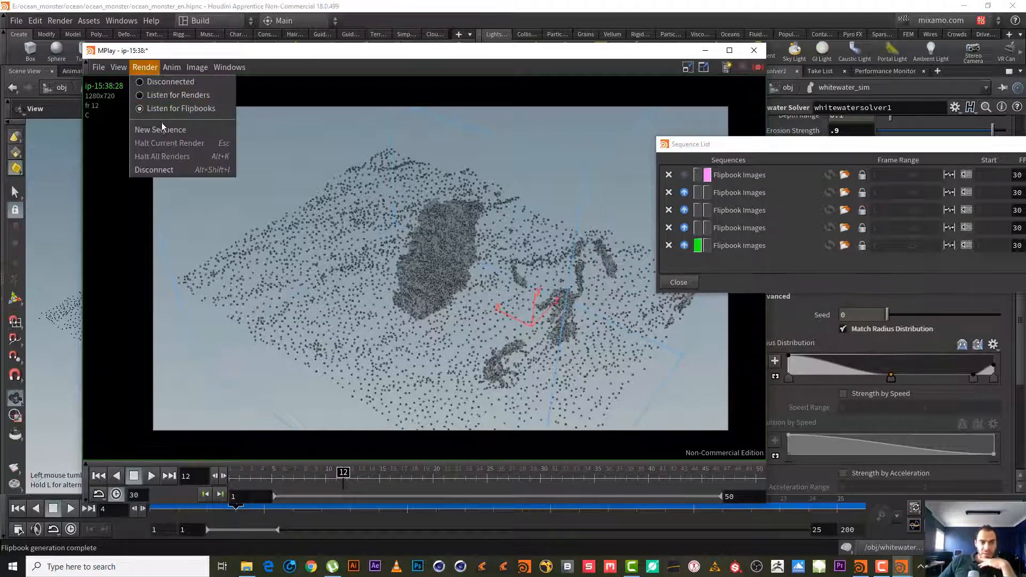
{"action": "left_click", "coordinate": [705, 50]}
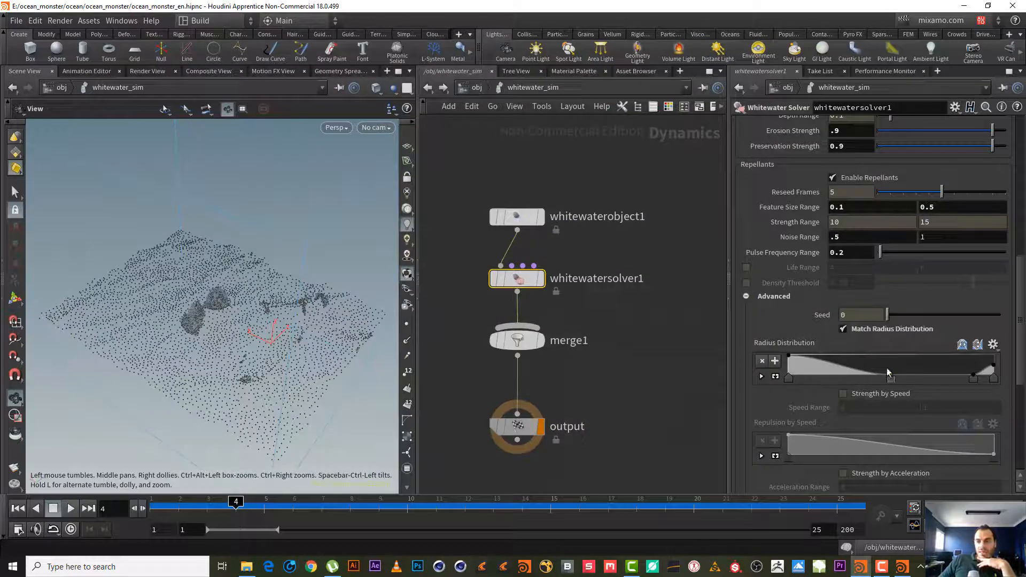
{"action": "scroll", "coordinate": [1023, 358], "scroll_direction": "down", "scroll_amount": 5}
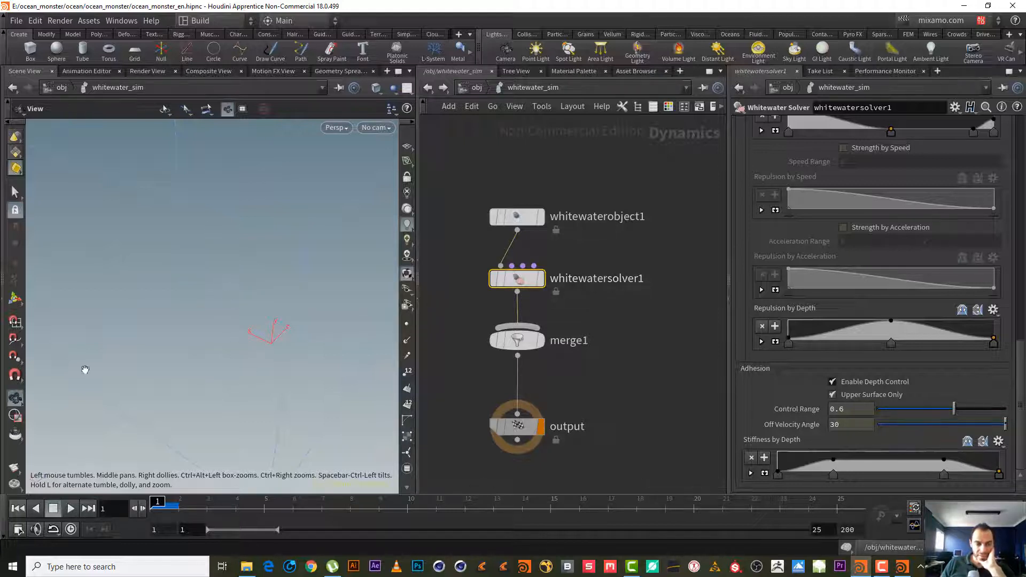
{"action": "right_click", "coordinate": [15, 415]}
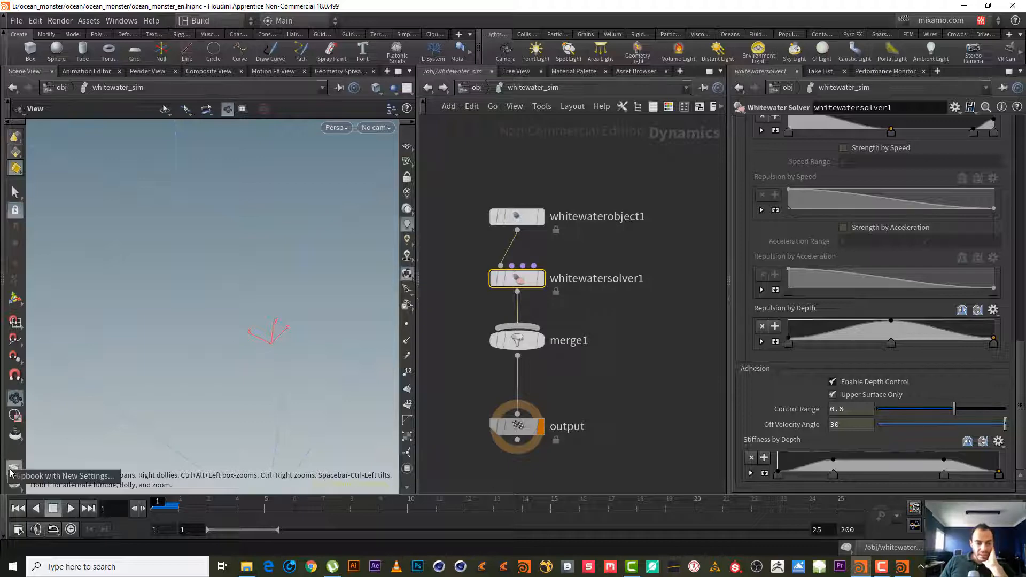
{"action": "left_click", "coordinate": [37, 477]}
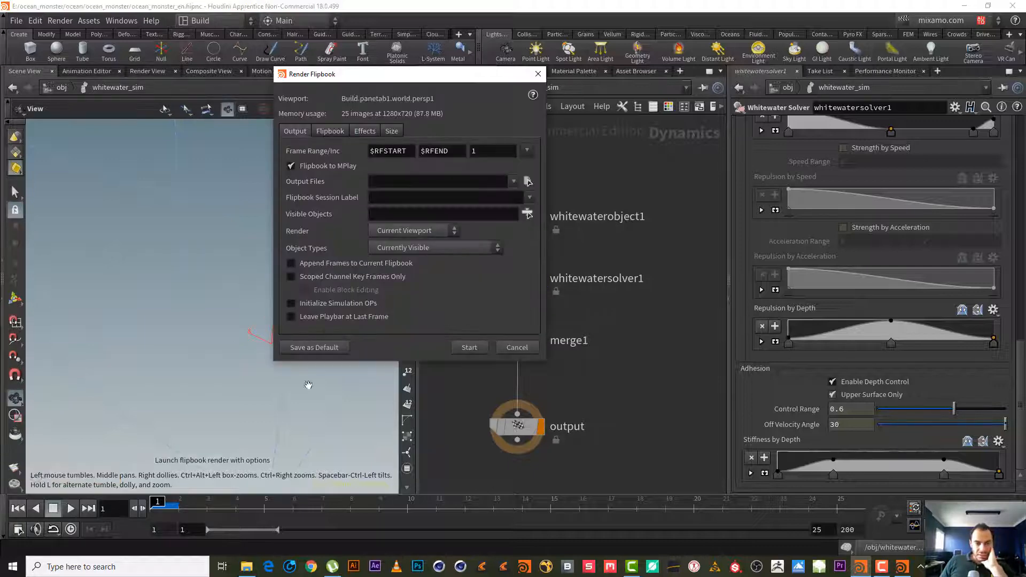
{"action": "left_click", "coordinate": [481, 350]}
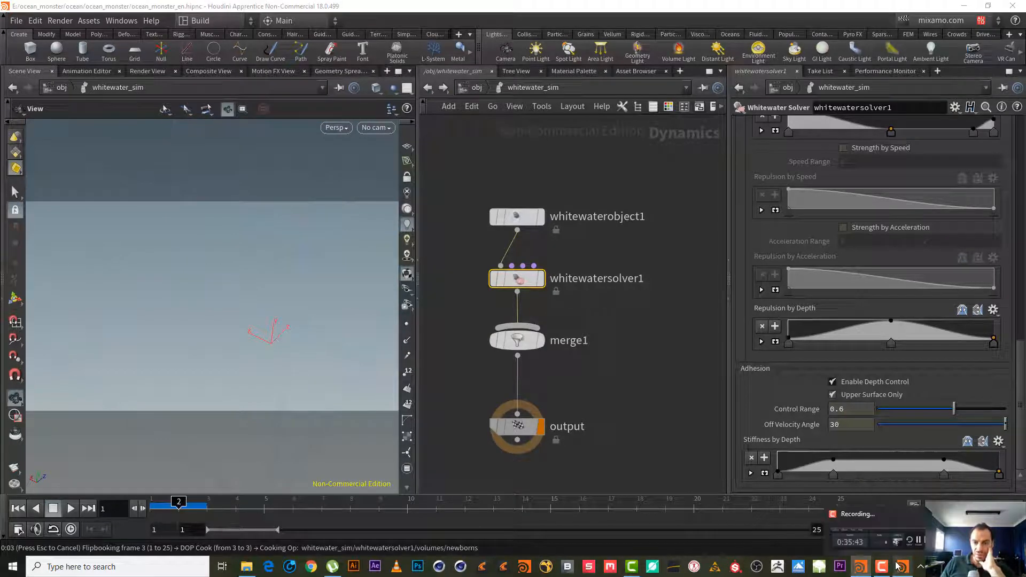
Switch to MPlay and compare the foam in the newest flipbook with the previous sequence around frames 12, 17 and 18
{"action": "mouse_move", "coordinate": [890, 570]}
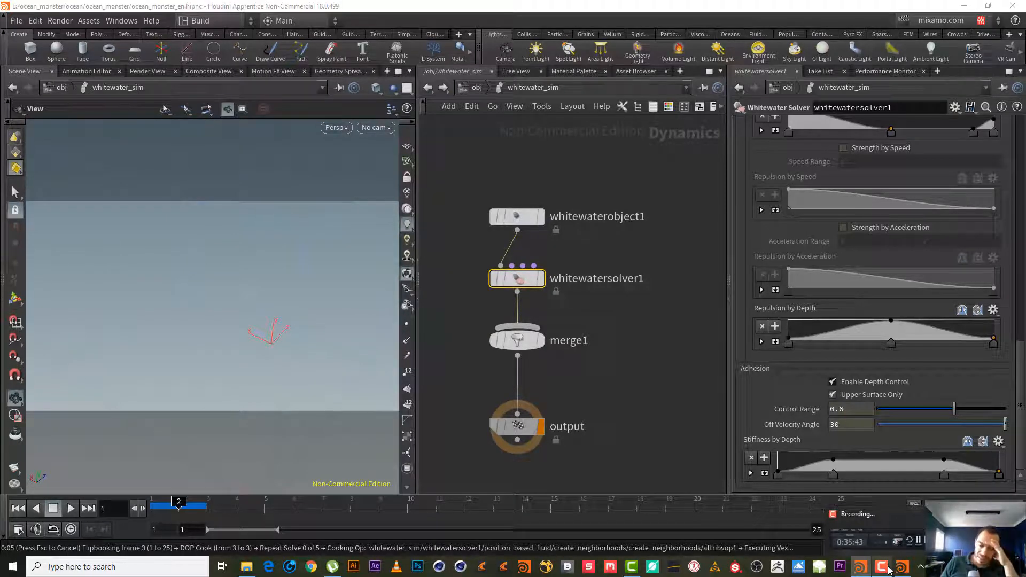
{"action": "left_click", "coordinate": [890, 571]}
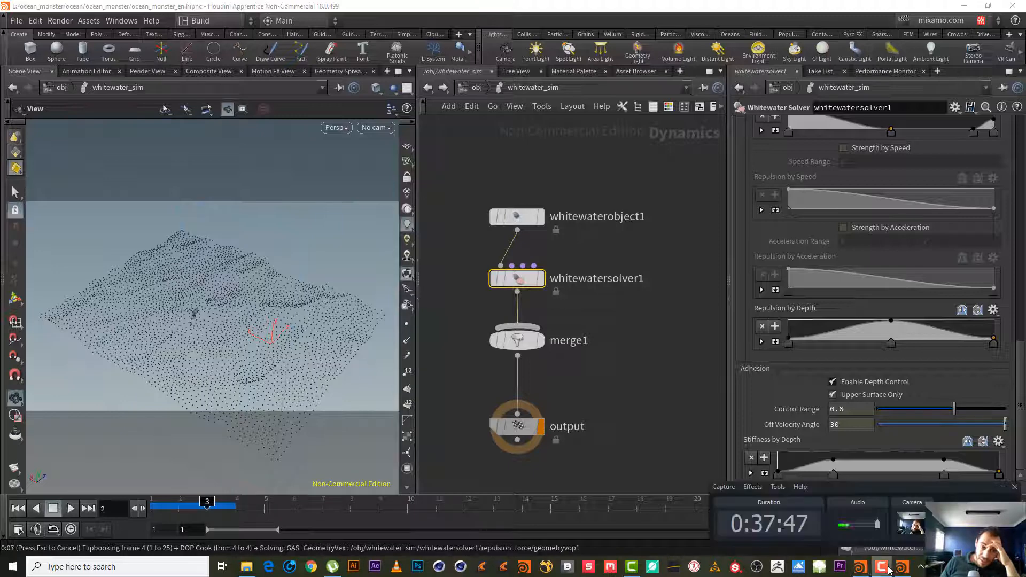
{"action": "left_click", "coordinate": [900, 570]}
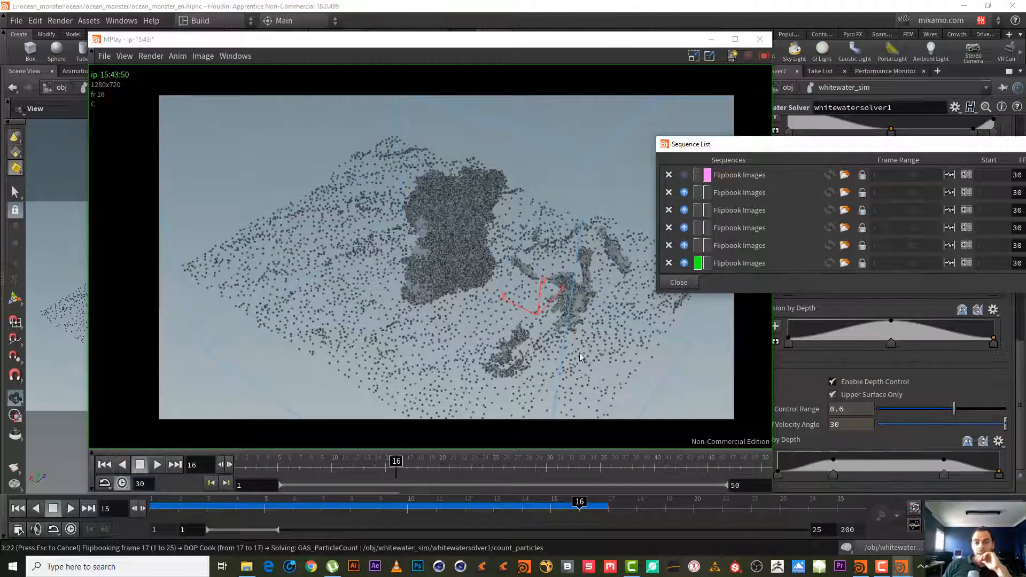
{"action": "mouse_move", "coordinate": [373, 469]}
{"action": "left_mouse_down"}
{"action": "mouse_move", "coordinate": [247, 468]}
{"action": "mouse_move", "coordinate": [357, 468]}
{"action": "left_mouse_up"}
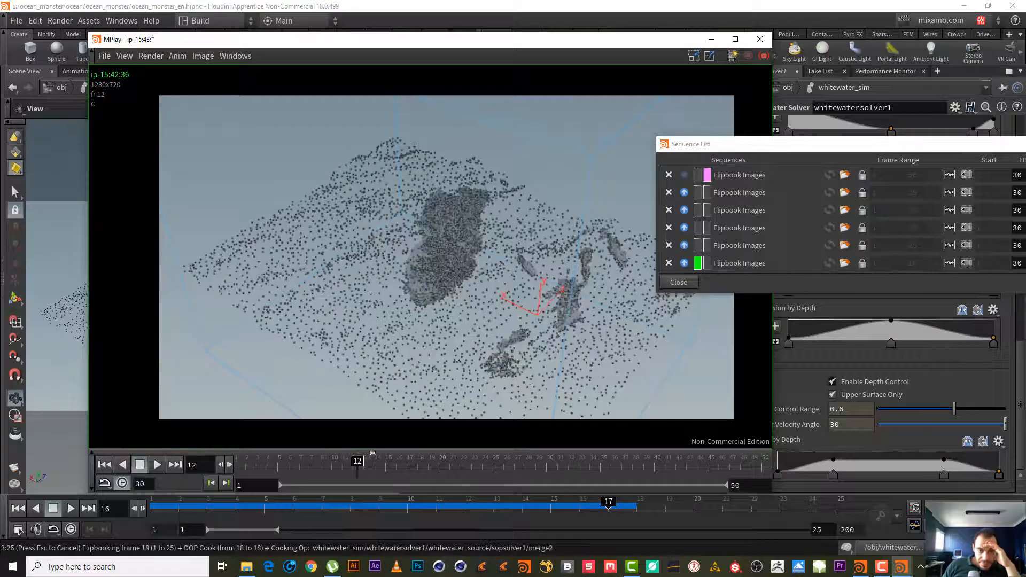
{"action": "left_click", "coordinate": [697, 245]}
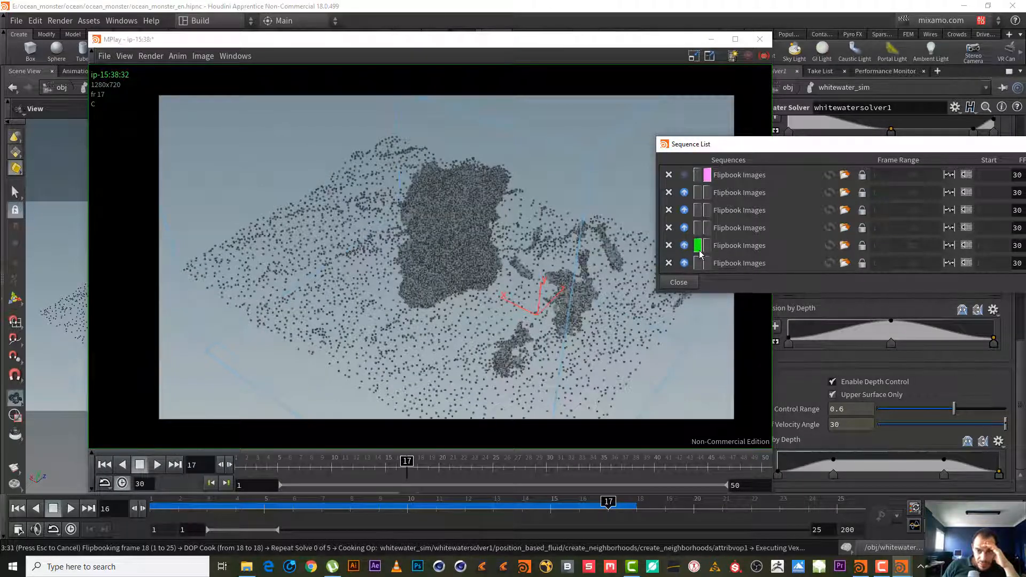
{"action": "mouse_move", "coordinate": [668, 44]}
{"action": "left_mouse_down"}
{"action": "mouse_move", "coordinate": [577, 57]}
{"action": "mouse_move", "coordinate": [666, 49]}
{"action": "left_mouse_up"}
{"action": "left_click", "coordinate": [697, 263]}
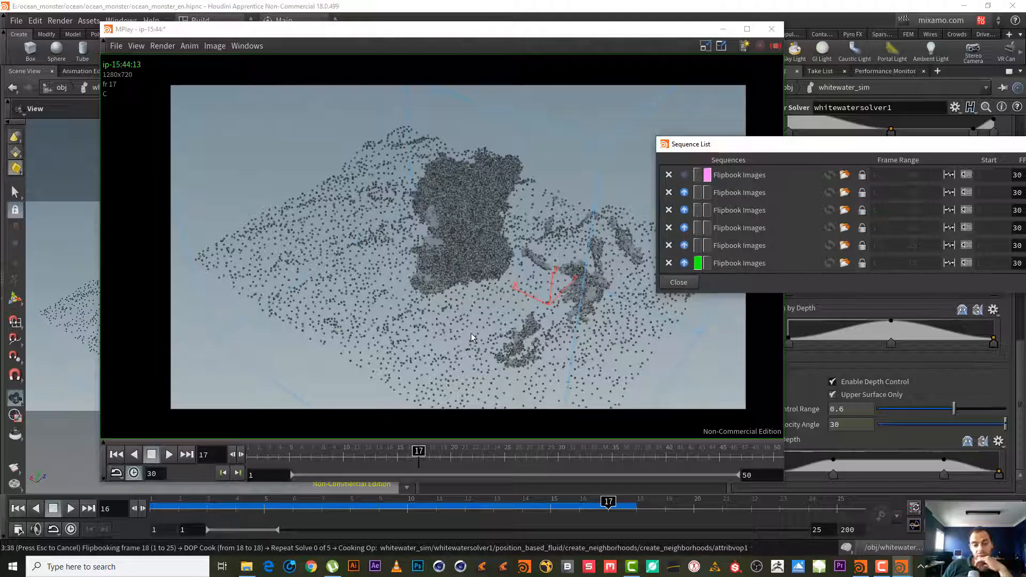
{"action": "left_click", "coordinate": [698, 247]}
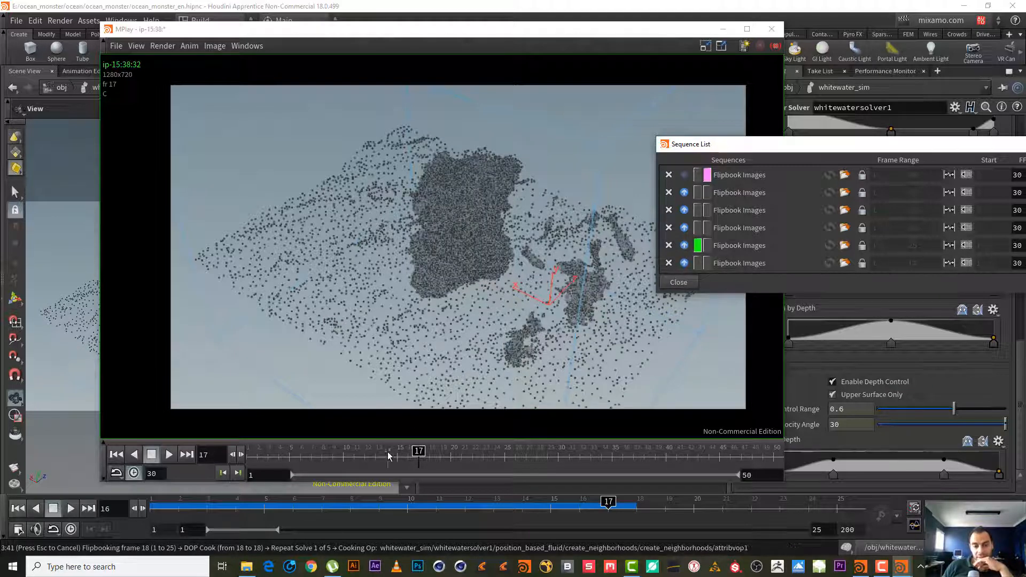
{"action": "left_click_drag", "start_coordinate": [305, 457], "coordinate": [425, 457]}
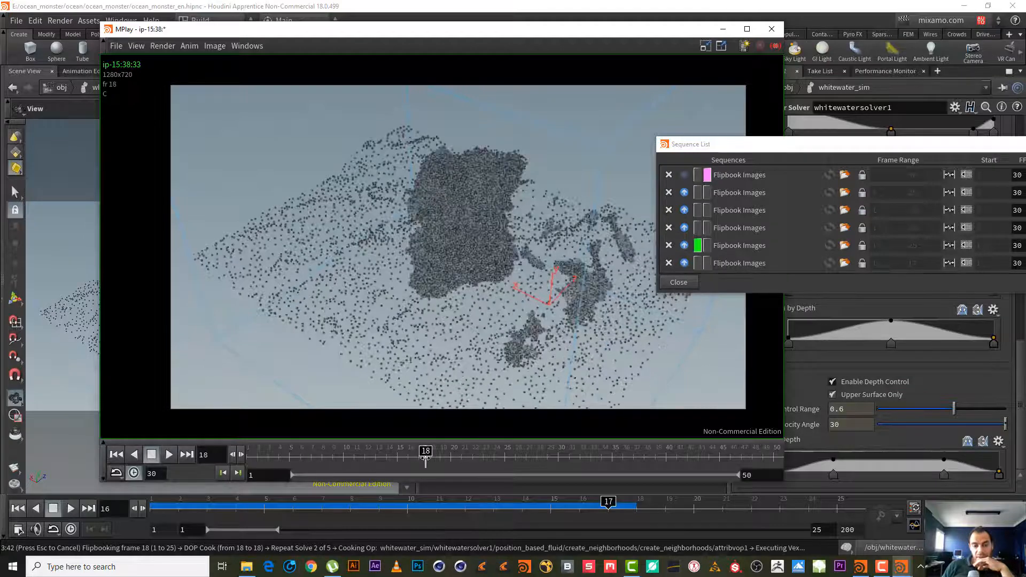
{"action": "left_click", "coordinate": [698, 262]}
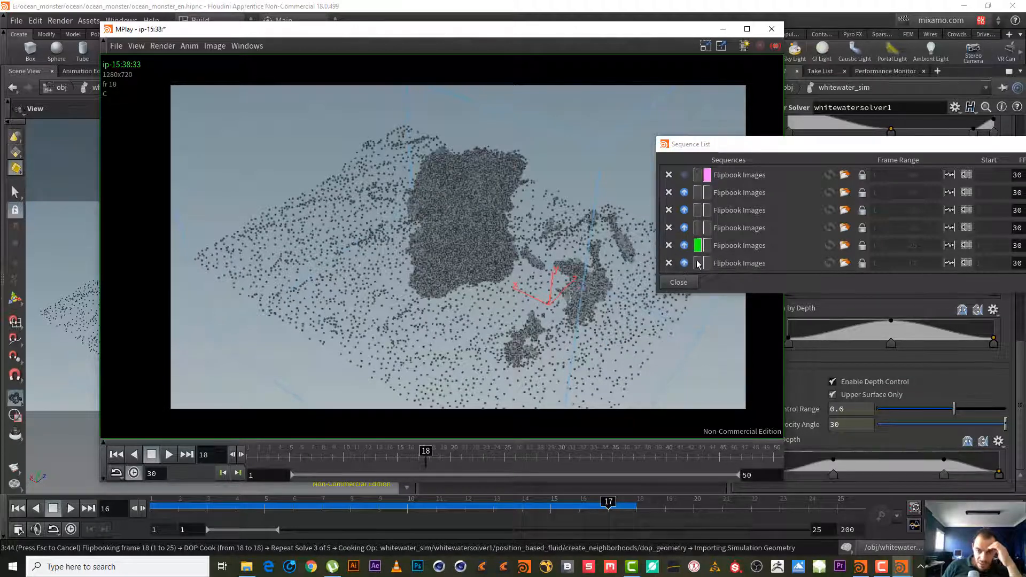
{"action": "left_click", "coordinate": [696, 247]}
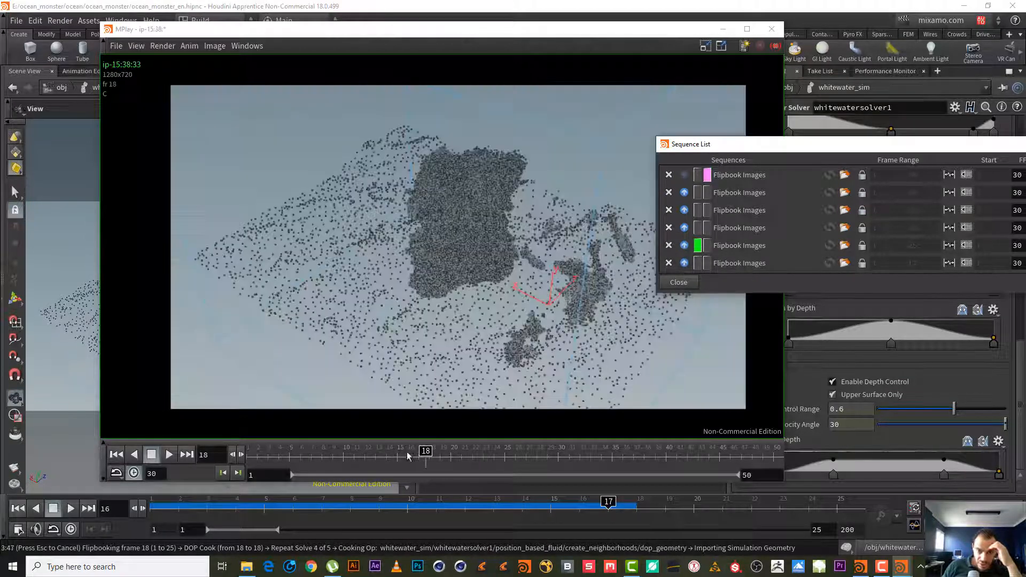
Compare the foam clumps of the two latest flipbook sequences at frames 15 and 14, and view the newest at frame 17
{"action": "mouse_move", "coordinate": [406, 454]}
{"action": "left_mouse_down"}
{"action": "mouse_move", "coordinate": [387, 454]}
{"action": "mouse_move", "coordinate": [400, 452]}
{"action": "left_mouse_up"}
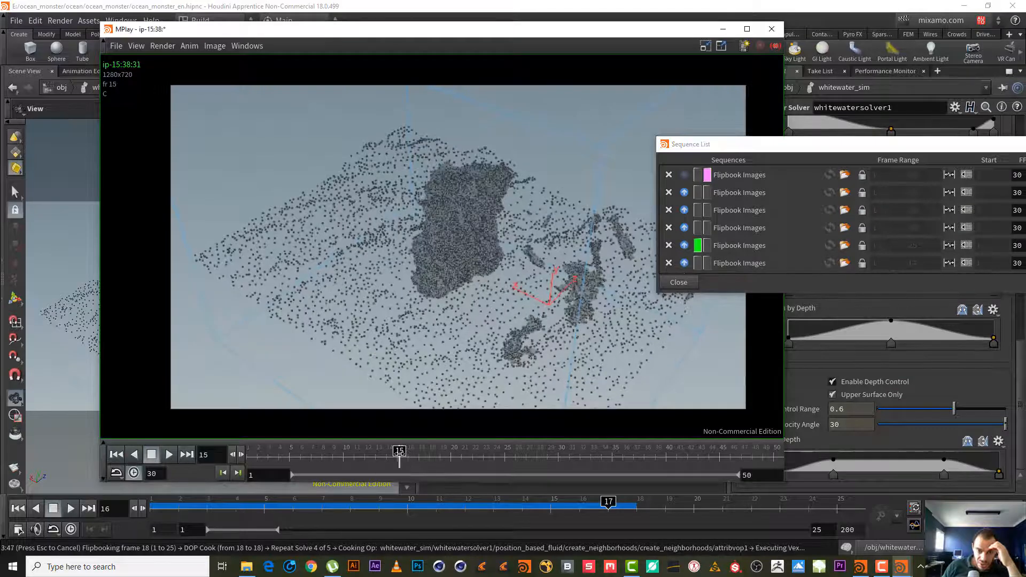
{"action": "left_click", "coordinate": [697, 261]}
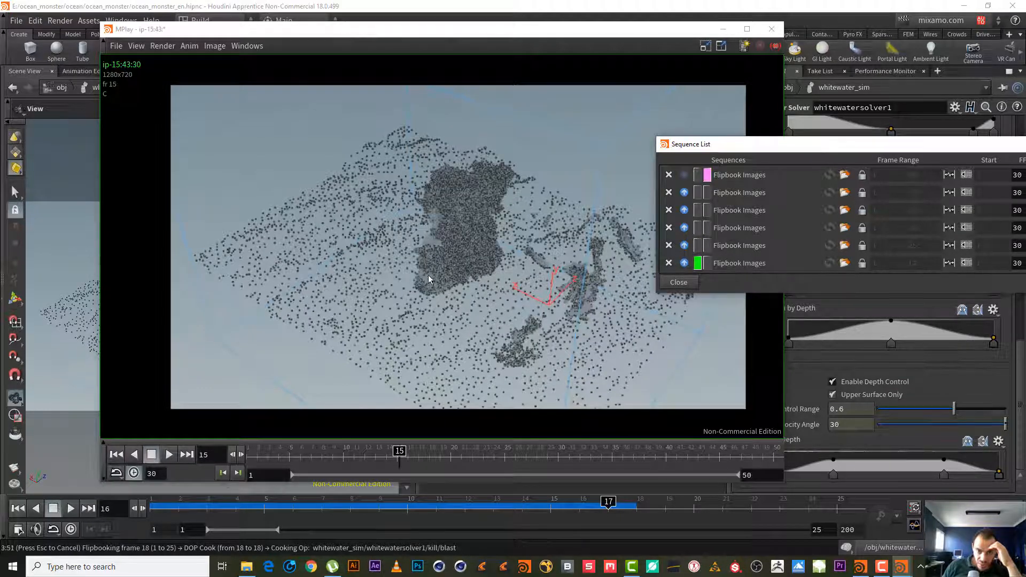
{"action": "mouse_move", "coordinate": [399, 452]}
{"action": "left_mouse_down"}
{"action": "mouse_move", "coordinate": [301, 442]}
{"action": "mouse_move", "coordinate": [390, 437]}
{"action": "left_mouse_up"}
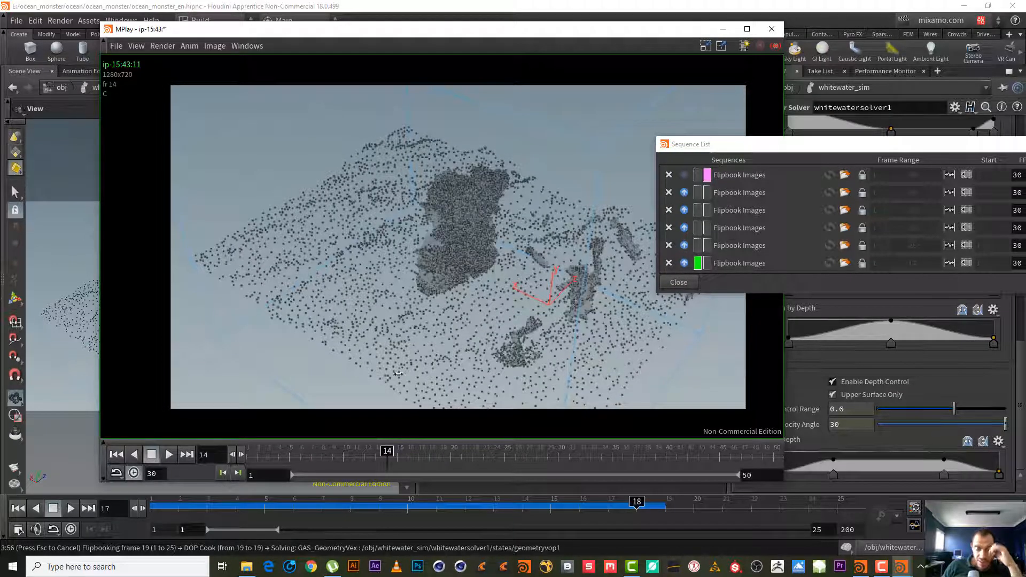
{"action": "left_click", "coordinate": [698, 245]}
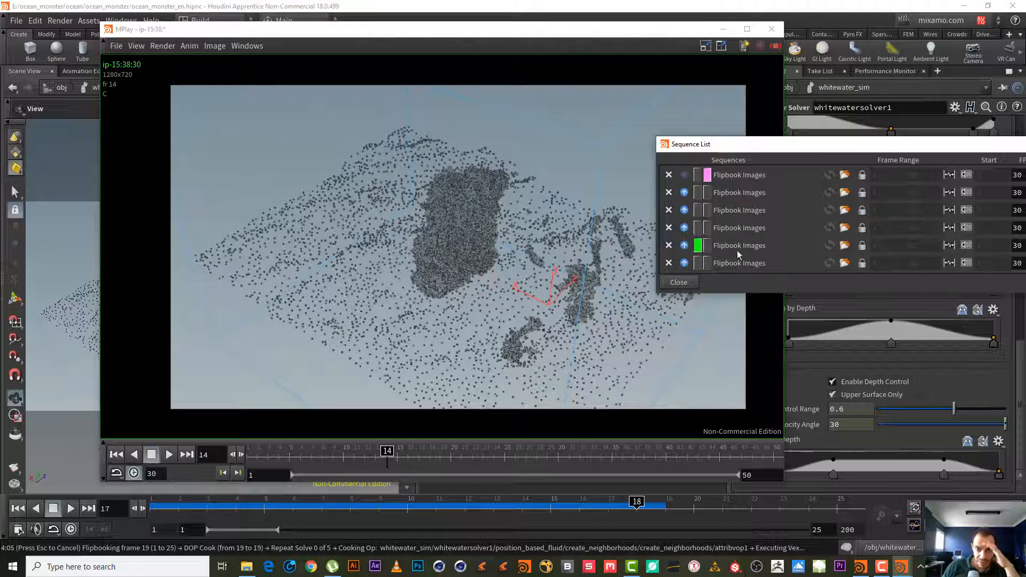
{"action": "left_click", "coordinate": [701, 264]}
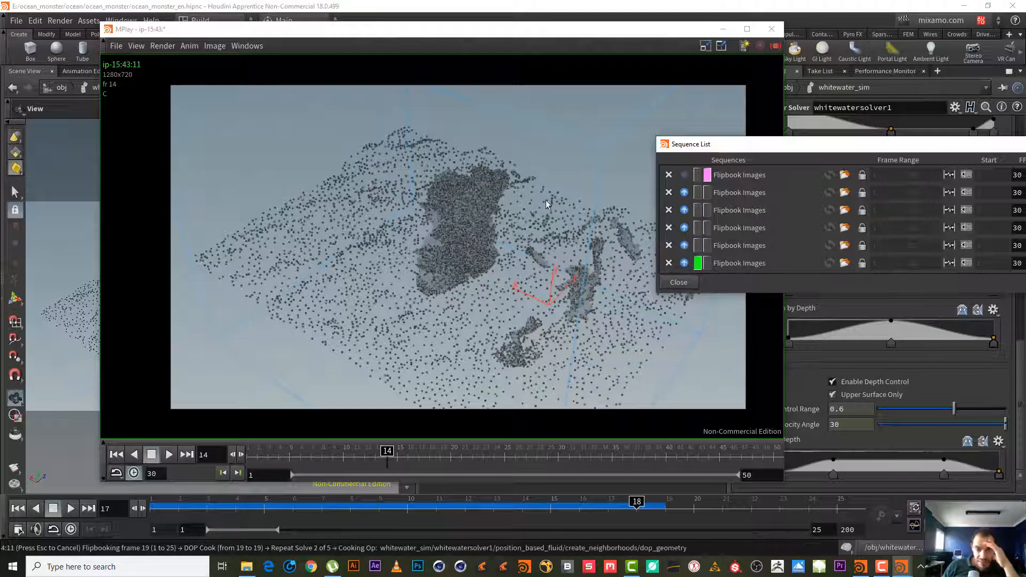
{"action": "mouse_move", "coordinate": [383, 454]}
{"action": "left_mouse_down"}
{"action": "mouse_move", "coordinate": [370, 452]}
{"action": "mouse_move", "coordinate": [407, 444]}
{"action": "mouse_move", "coordinate": [416, 453]}
{"action": "left_mouse_up"}
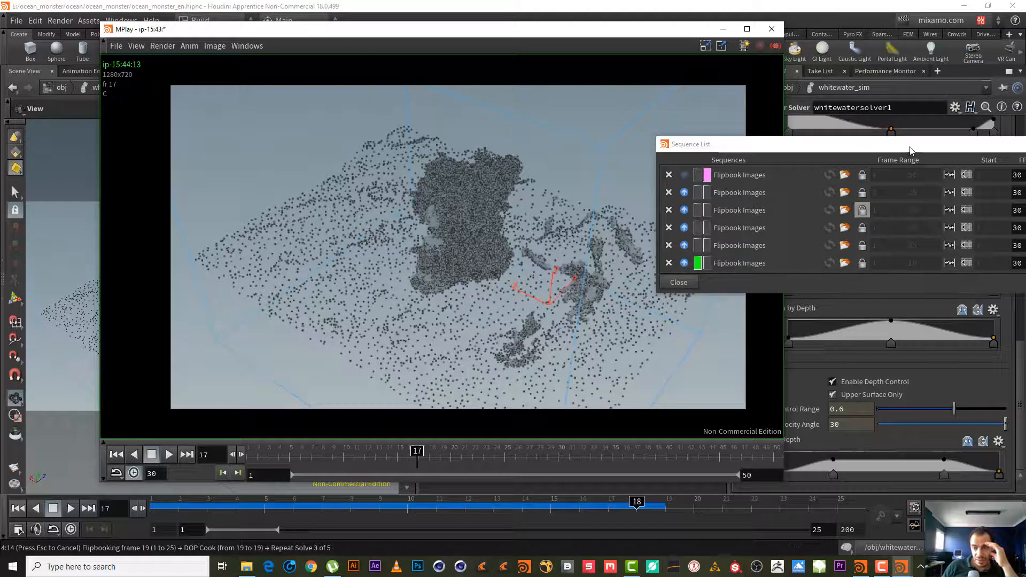
Minimize the Sequence List and MPlay, cancel the running flipbook in Houdini and return to frame 1
{"action": "left_click_drag", "start_coordinate": [915, 145], "coordinate": [724, 163]}
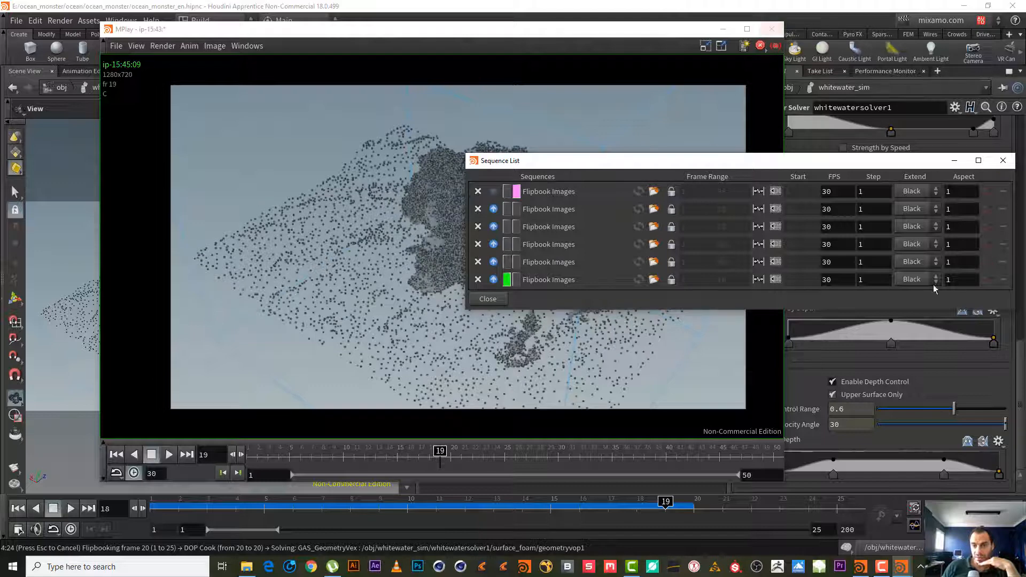
{"action": "left_click", "coordinate": [954, 160]}
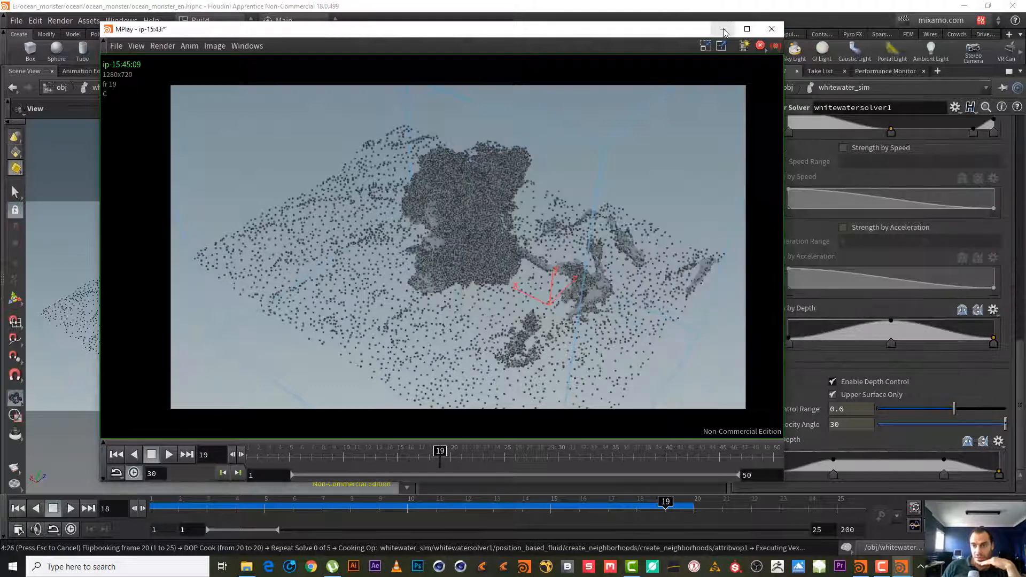
{"action": "left_click", "coordinate": [882, 566]}
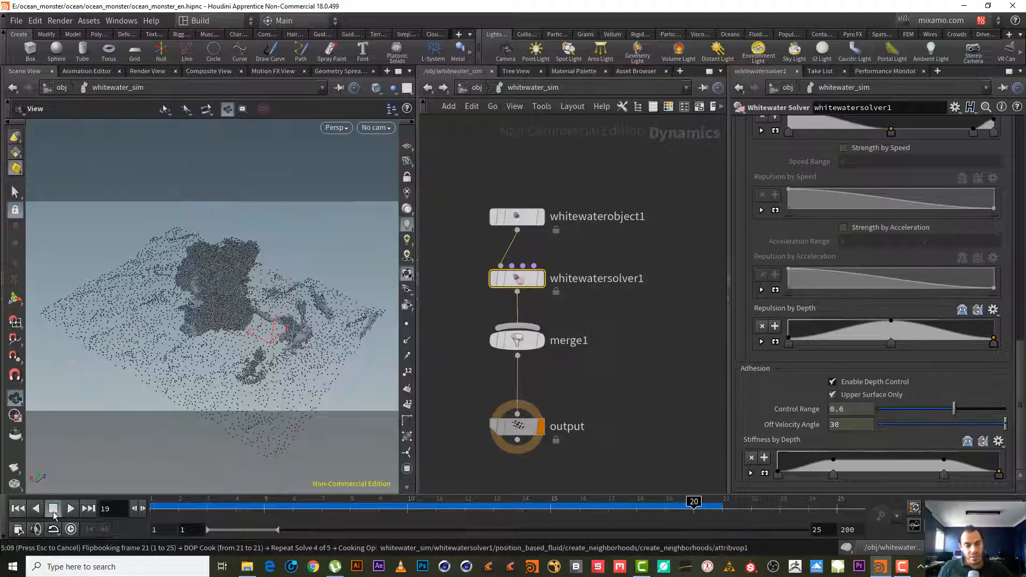
{"action": "key", "text": "Escape"}
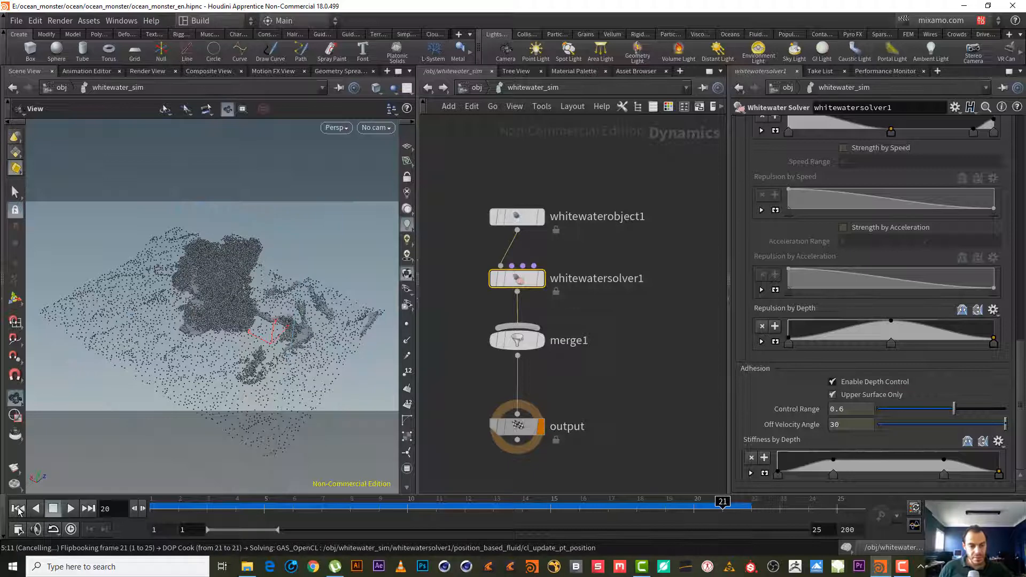
{"action": "left_click", "coordinate": [18, 509]}
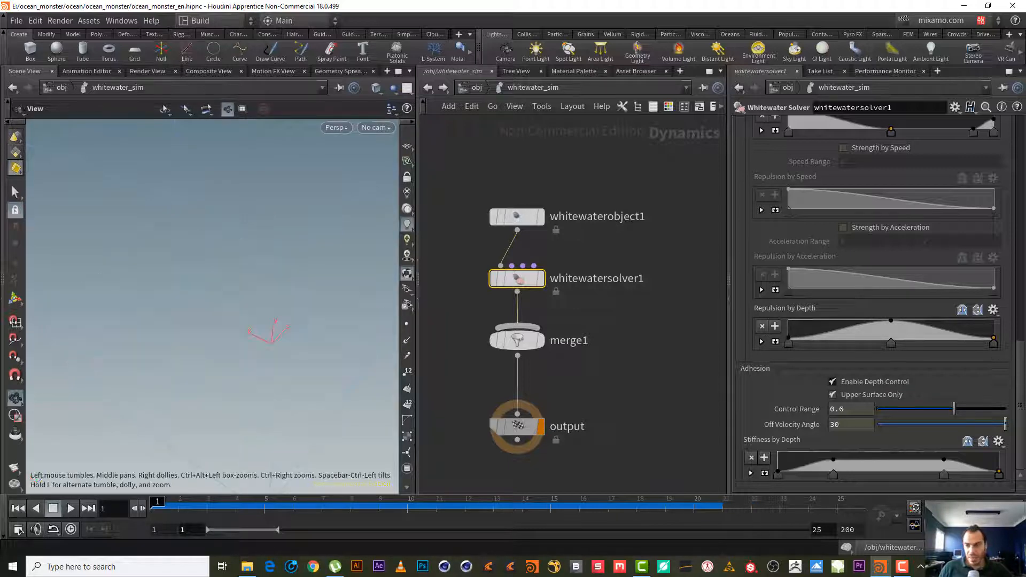
Collapse the Advanced sections of the Clumping and Repellants settings on whitewatersolver1
{"action": "scroll", "coordinate": [1021, 395], "scroll_direction": "up", "scroll_amount": 10}
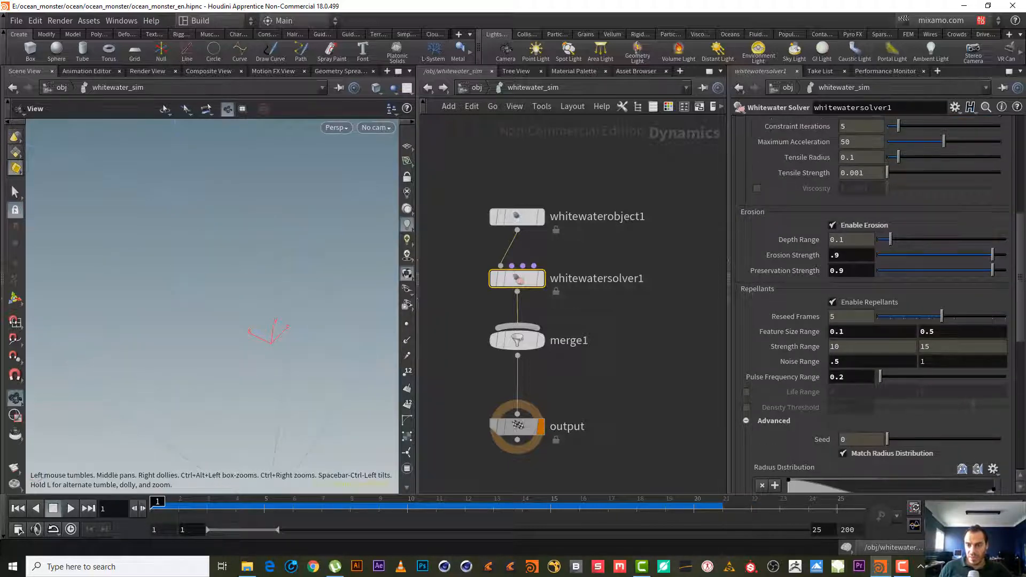
{"action": "scroll", "coordinate": [1022, 154], "scroll_direction": "up", "scroll_amount": 5}
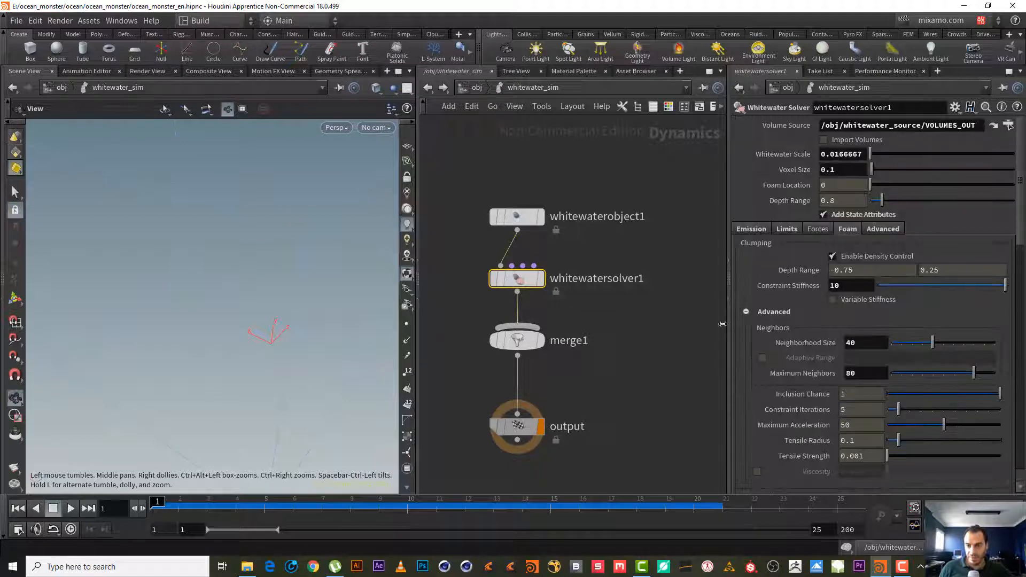
{"action": "left_click", "coordinate": [746, 311]}
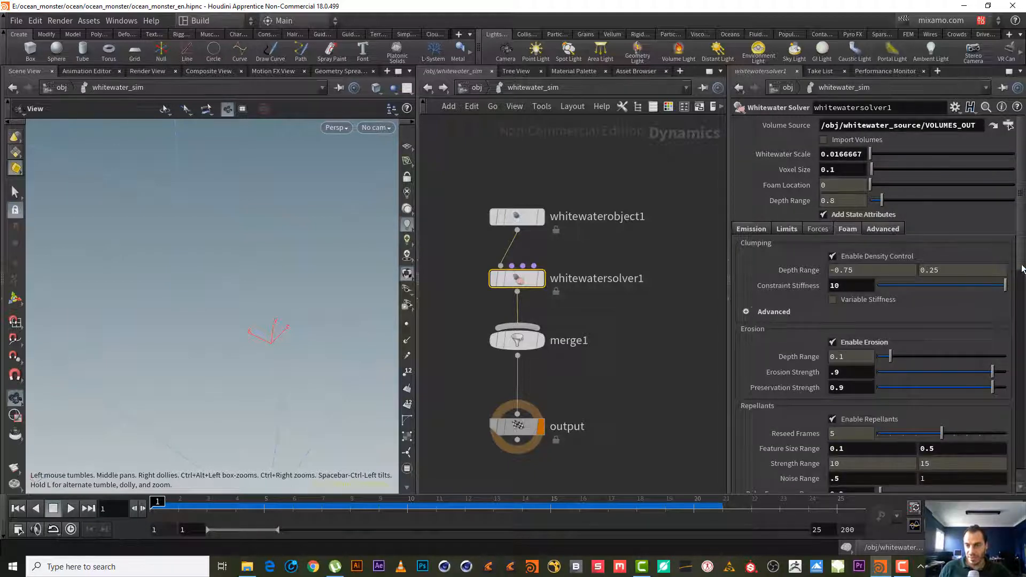
{"action": "scroll", "coordinate": [1022, 268], "scroll_direction": "down", "scroll_amount": 10}
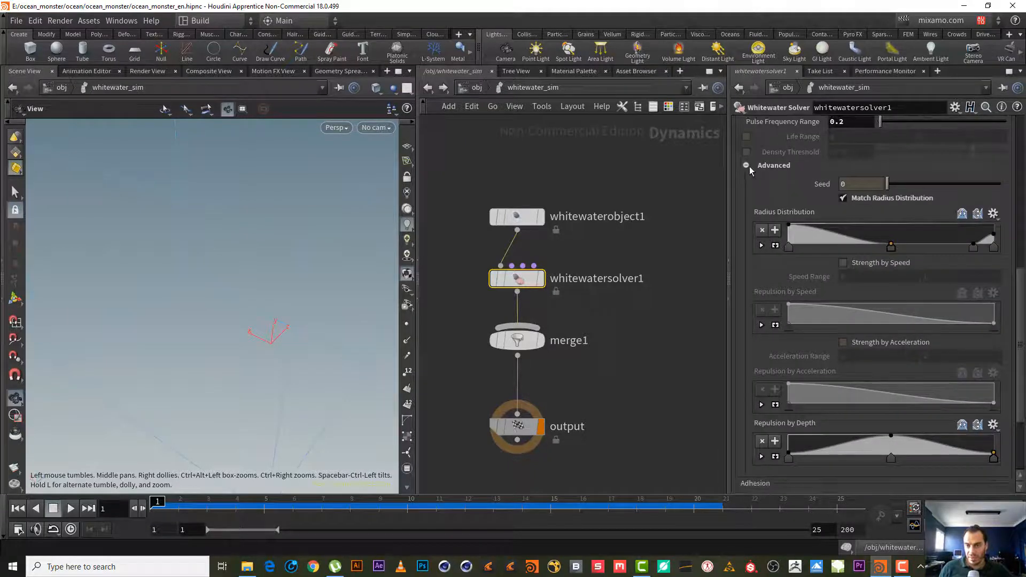
{"action": "left_click", "coordinate": [746, 165]}
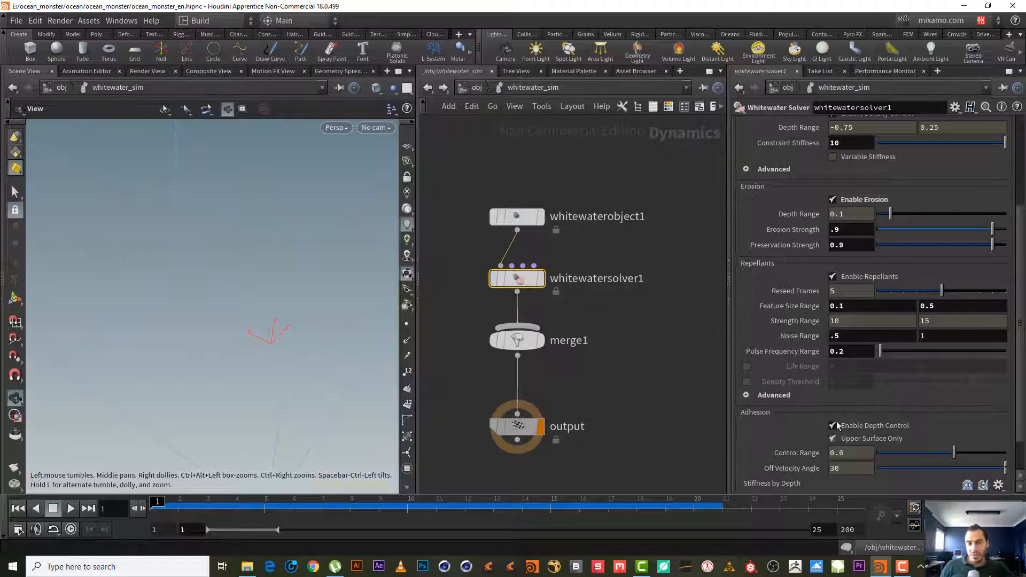
{"action": "left_click", "coordinate": [902, 566]}
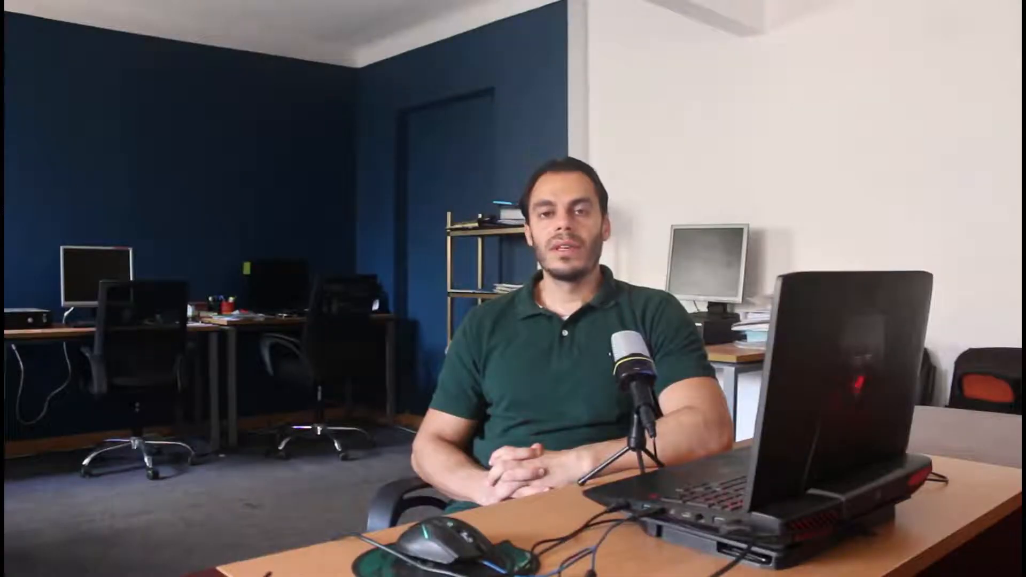